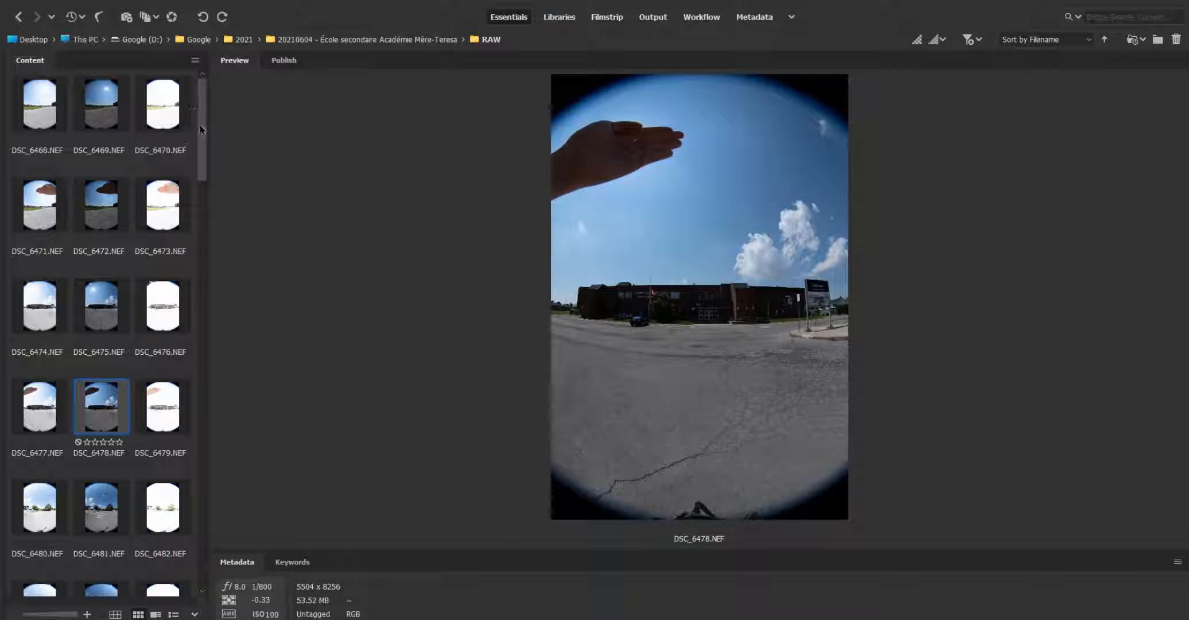
# - Preview the differently exposed outdoor shots DSC_6468.NEF and DSC_6469.NEF, plus the hand-shaded shot DSC_6477.NEF
pyautogui.moveTo(202, 129)
pyautogui.mouseDown()
pyautogui.moveTo(218, 335)
pyautogui.moveTo(212, 556)
pyautogui.moveTo(204, 113)
pyautogui.mouseUp()
pyautogui.click(34, 117)
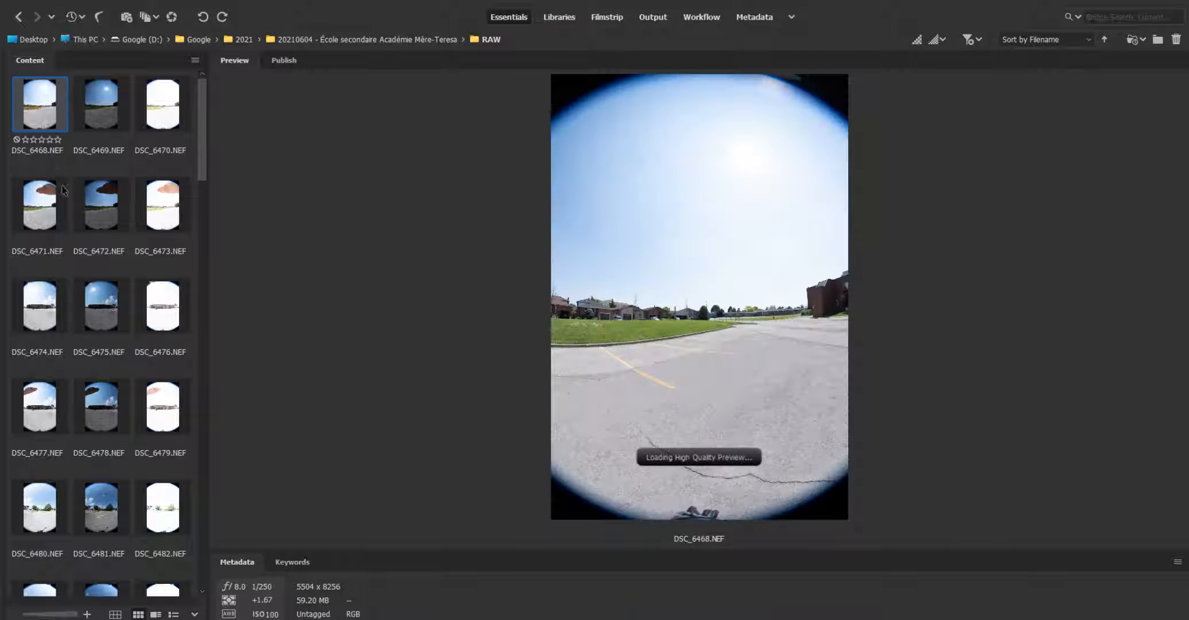
pyautogui.click(87, 150)
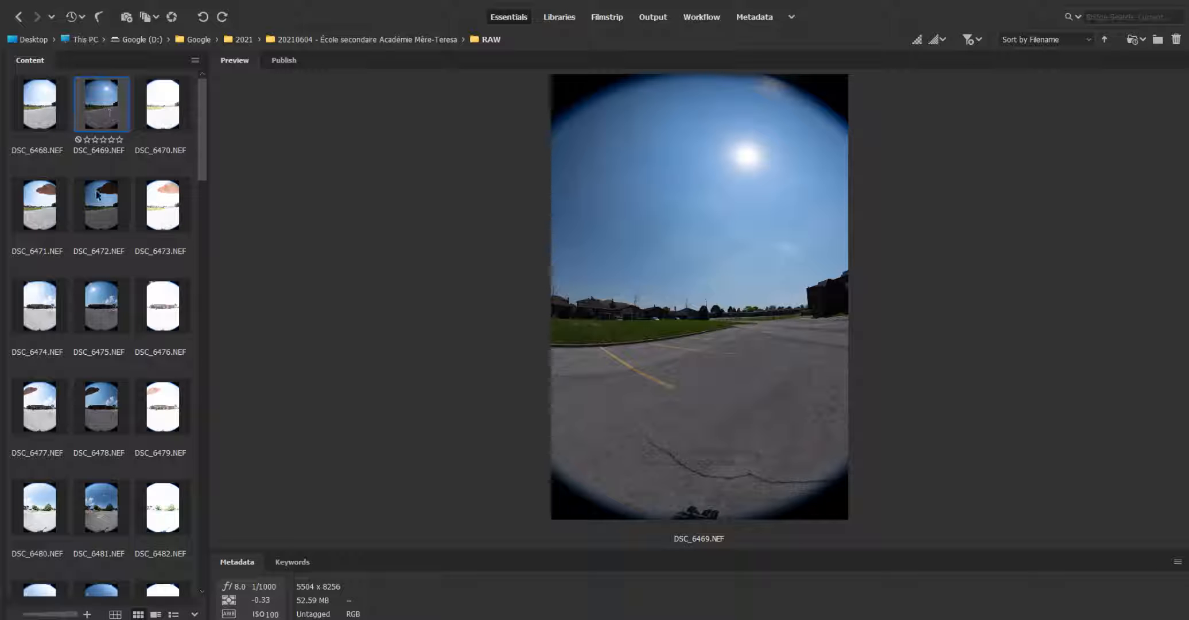
pyautogui.click(29, 127)
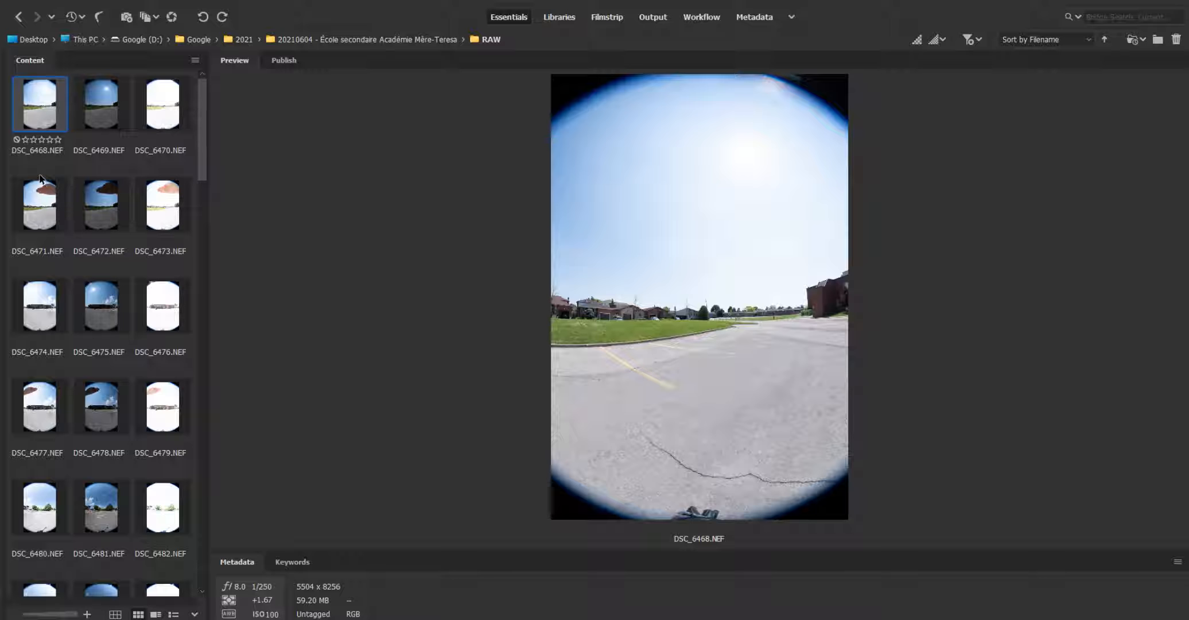
pyautogui.scroll(-5, 50, 186)
pyautogui.click(46, 247)
pyautogui.click(32, 132)
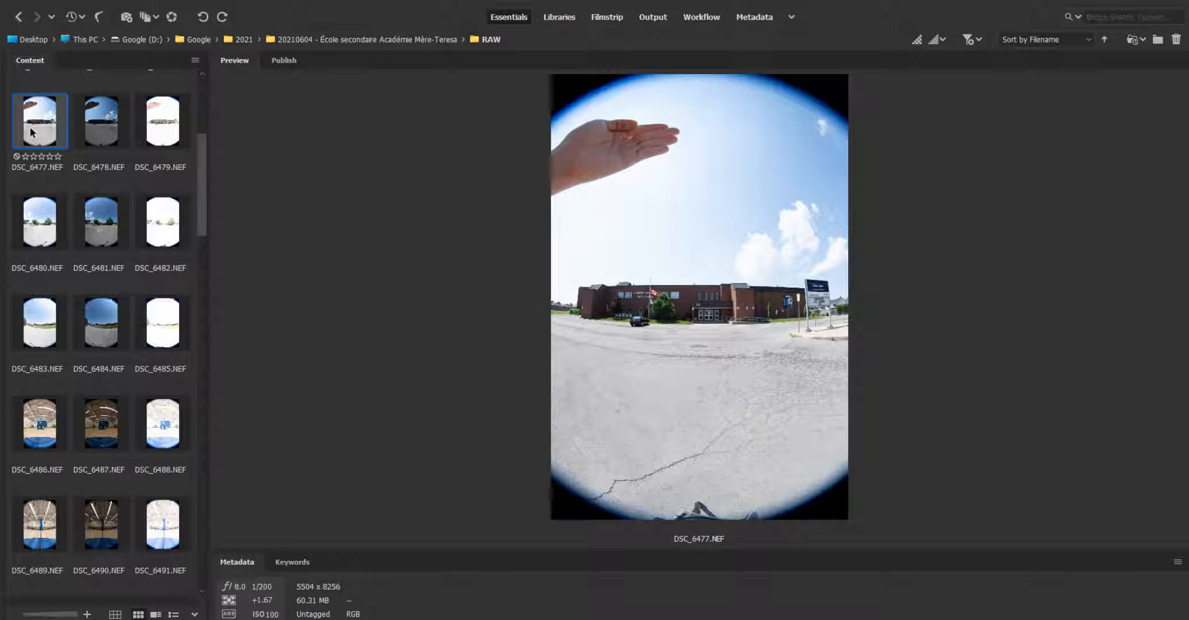
# - Compare the school shot DSC_6475.NEF with its sun-blocked counterpart DSC_6478.NEF, individually and side by side
pyautogui.scroll(3, 43, 152)
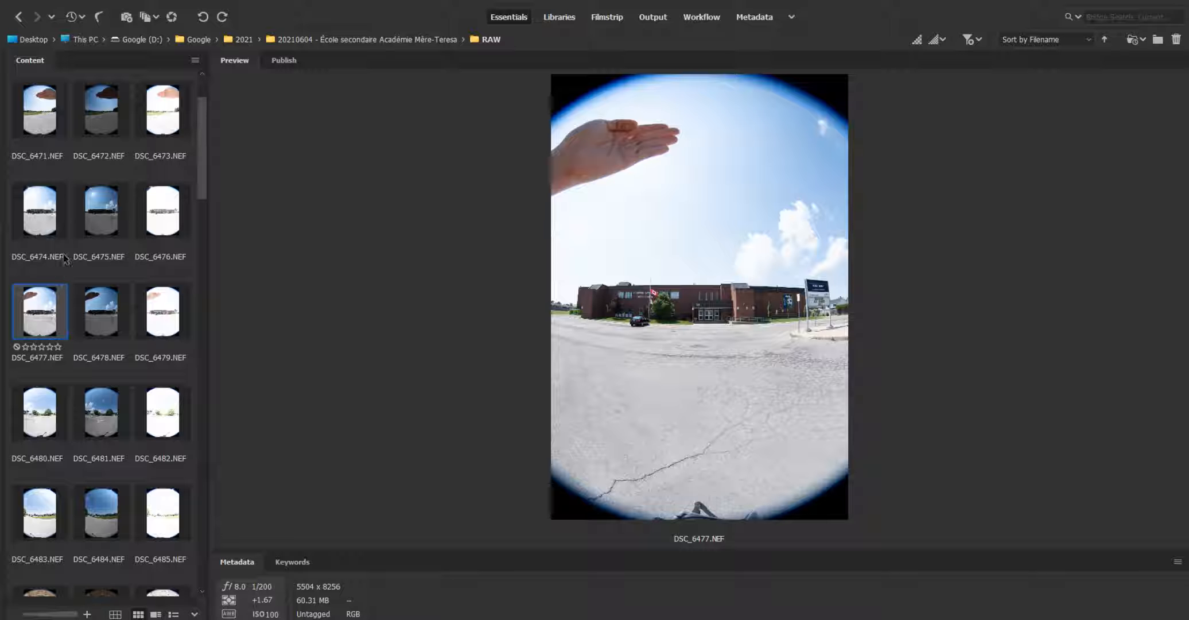
pyautogui.click(92, 212)
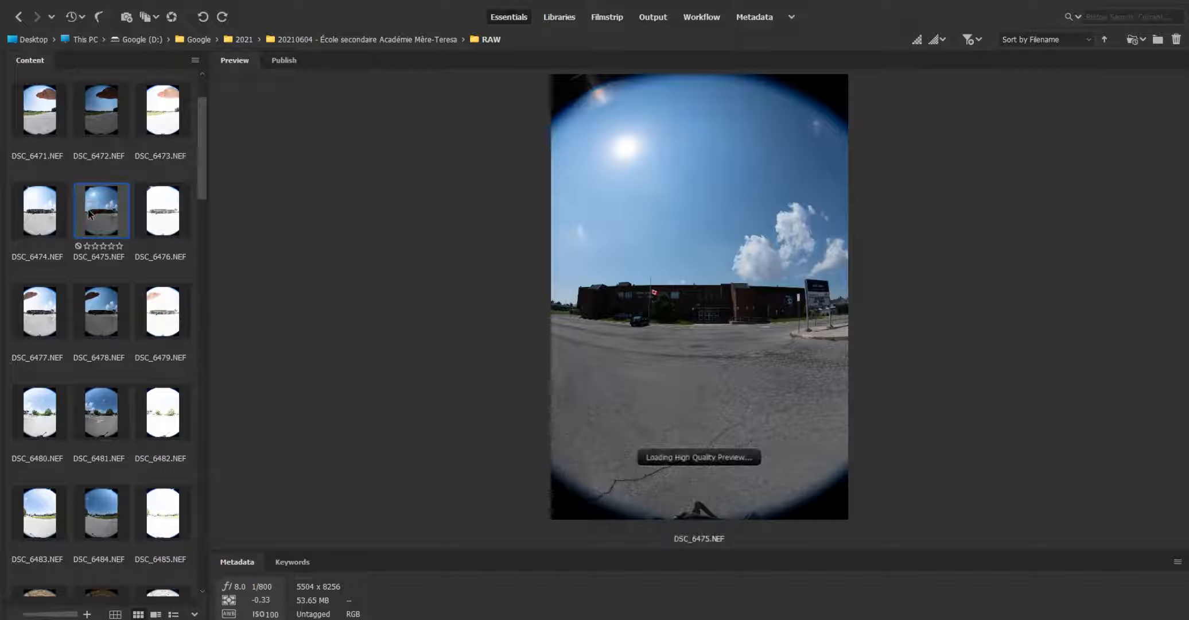
pyautogui.click(109, 303)
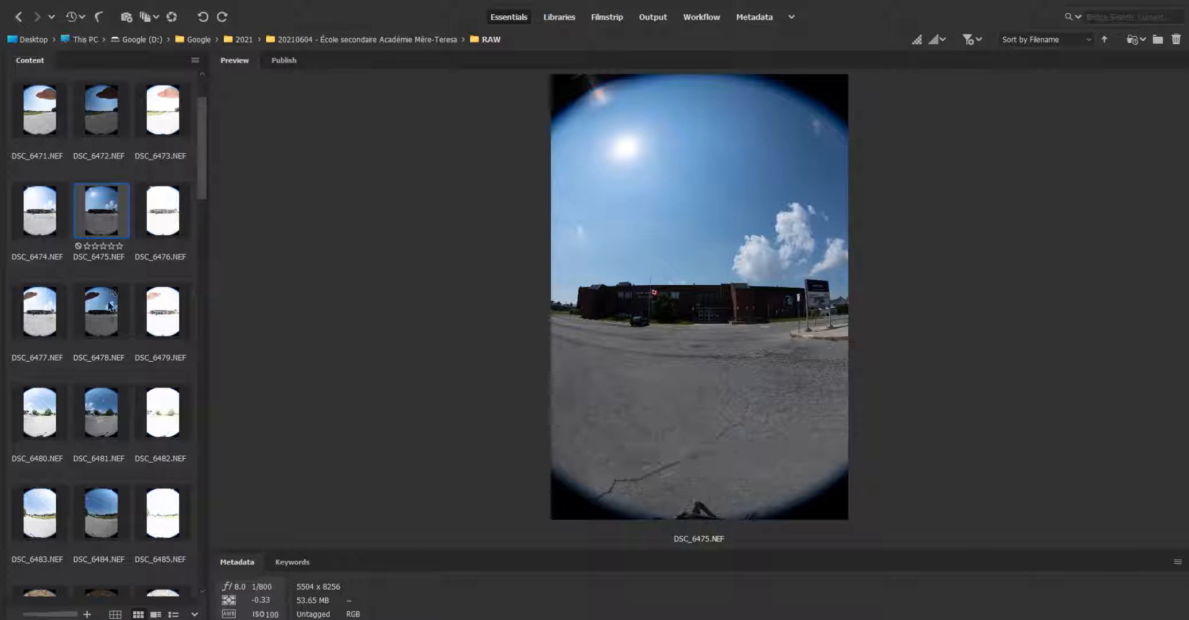
pyautogui.click(96, 227)
pyautogui.click(98, 311)
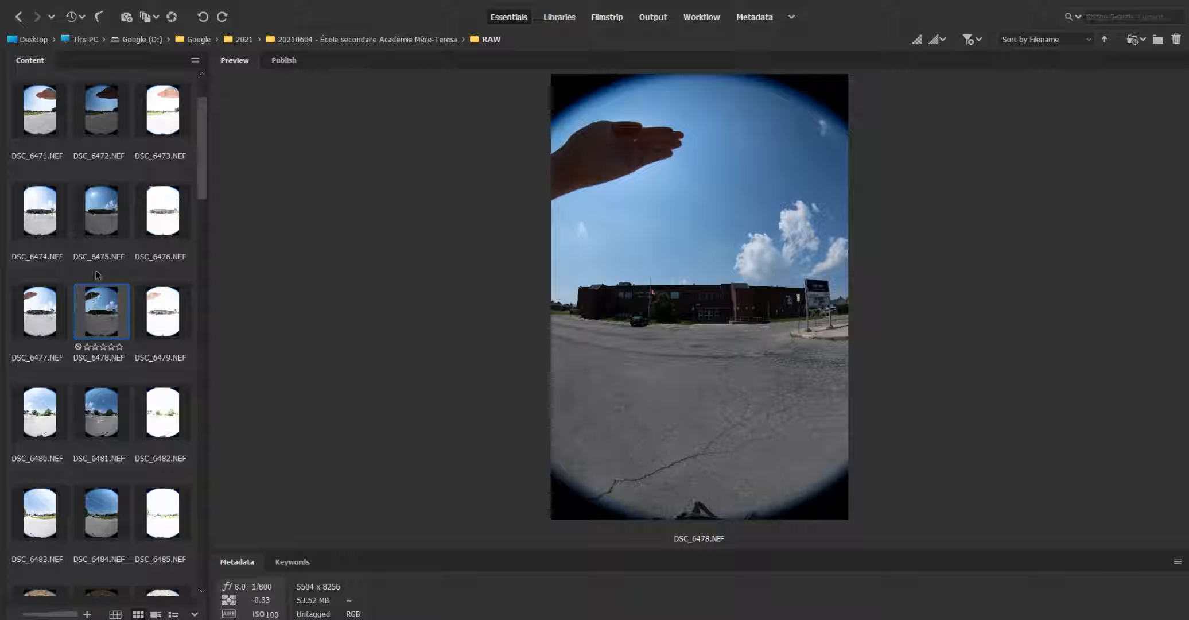
pyautogui.keyDown('ctrl'); pyautogui.click(104, 224); pyautogui.keyUp('ctrl')
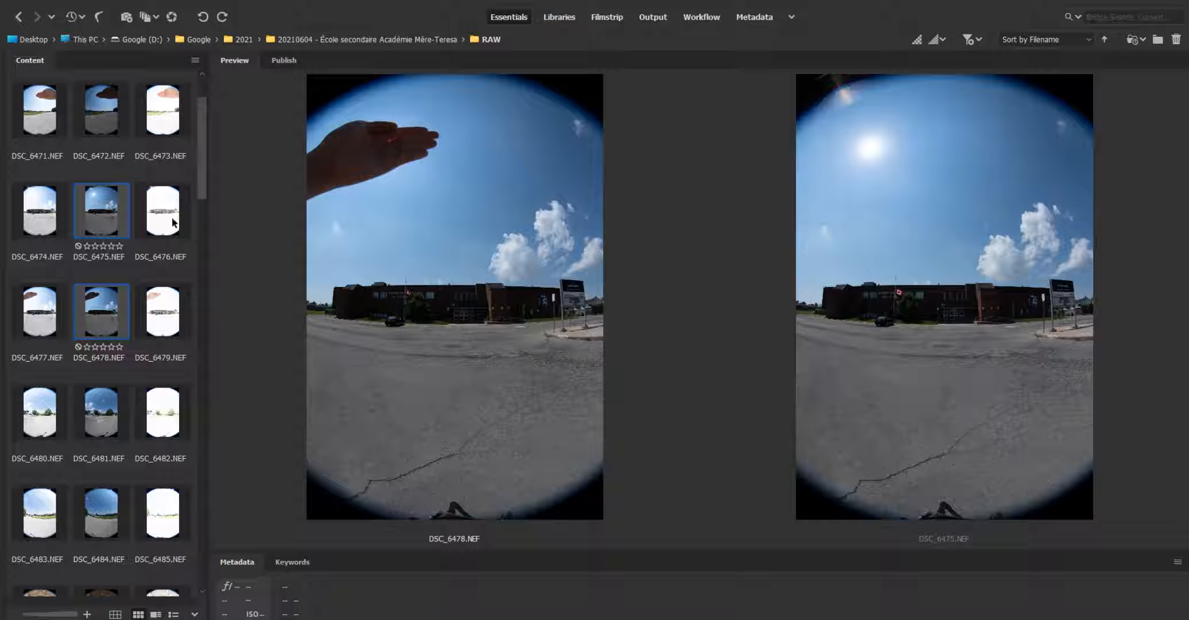
pyautogui.click(105, 230)
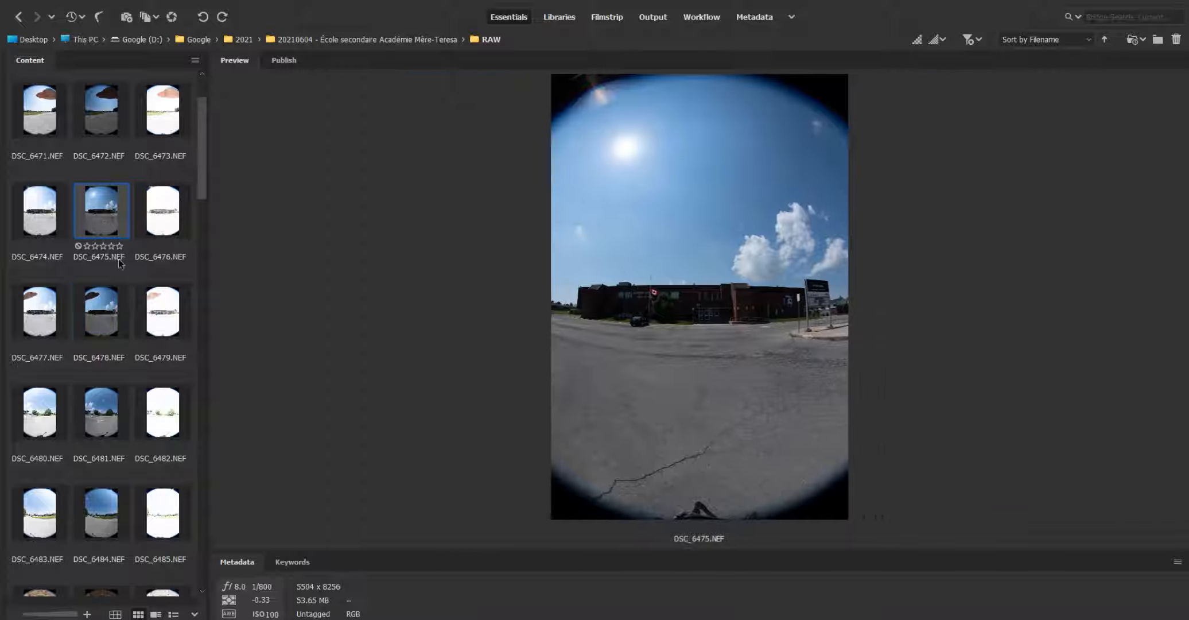
pyautogui.click(113, 301)
pyautogui.scroll(1, 118, 290)
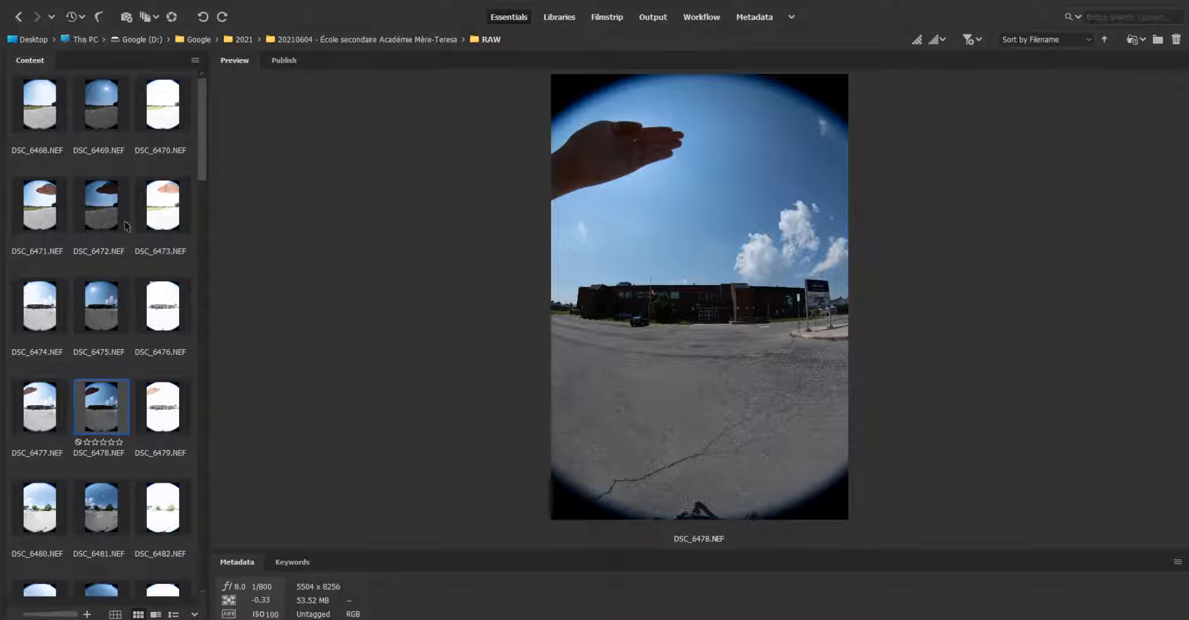
# - Look through the RAW folder, previewing DSC_6468.NEF, the gymnasium shot DSC_6486.NEF and DSC_6471.NEF
pyautogui.click(49, 120)
pyautogui.moveTo(198, 146)
pyautogui.mouseDown()
pyautogui.moveTo(212, 235)
pyautogui.moveTo(196, 129)
pyautogui.mouseUp()
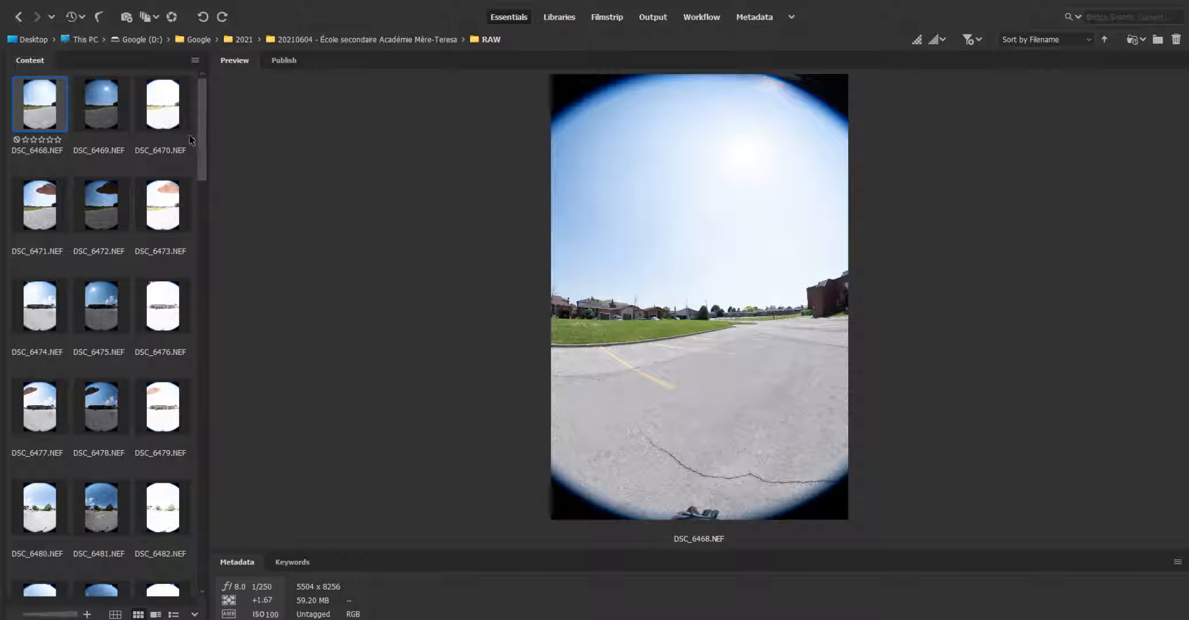
pyautogui.moveTo(202, 144); pyautogui.dragTo(206, 191)
pyautogui.click(59, 323)
pyautogui.scroll(-3, 59, 323)
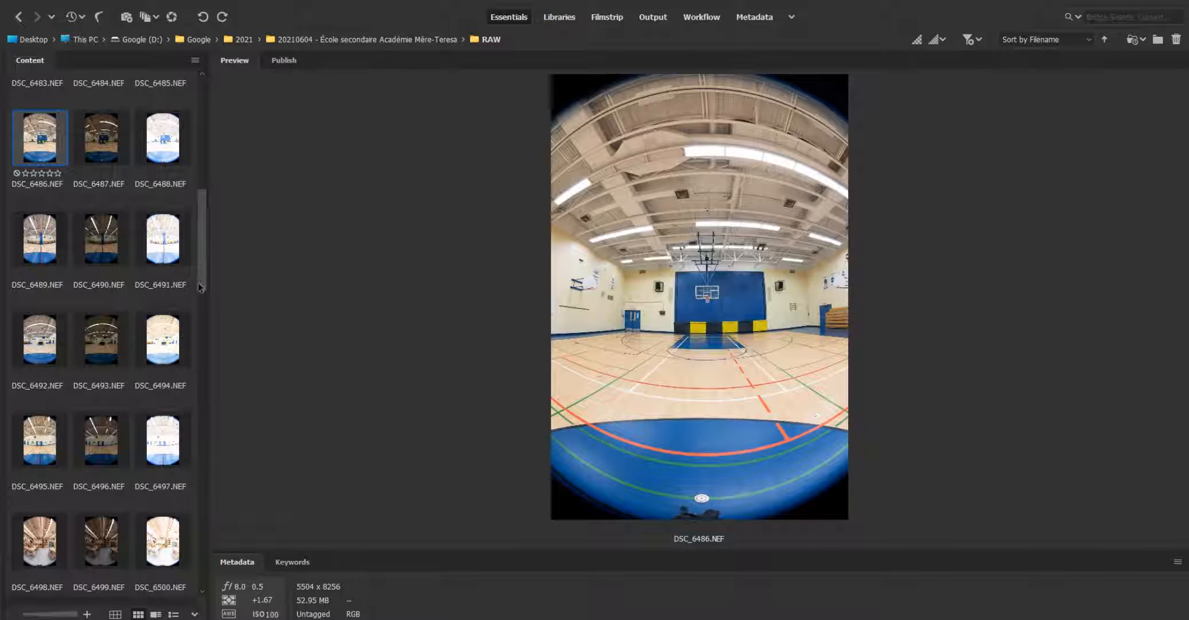
pyautogui.moveTo(204, 283); pyautogui.dragTo(203, 183)
pyautogui.click(43, 148)
pyautogui.scroll(1, 44, 148)
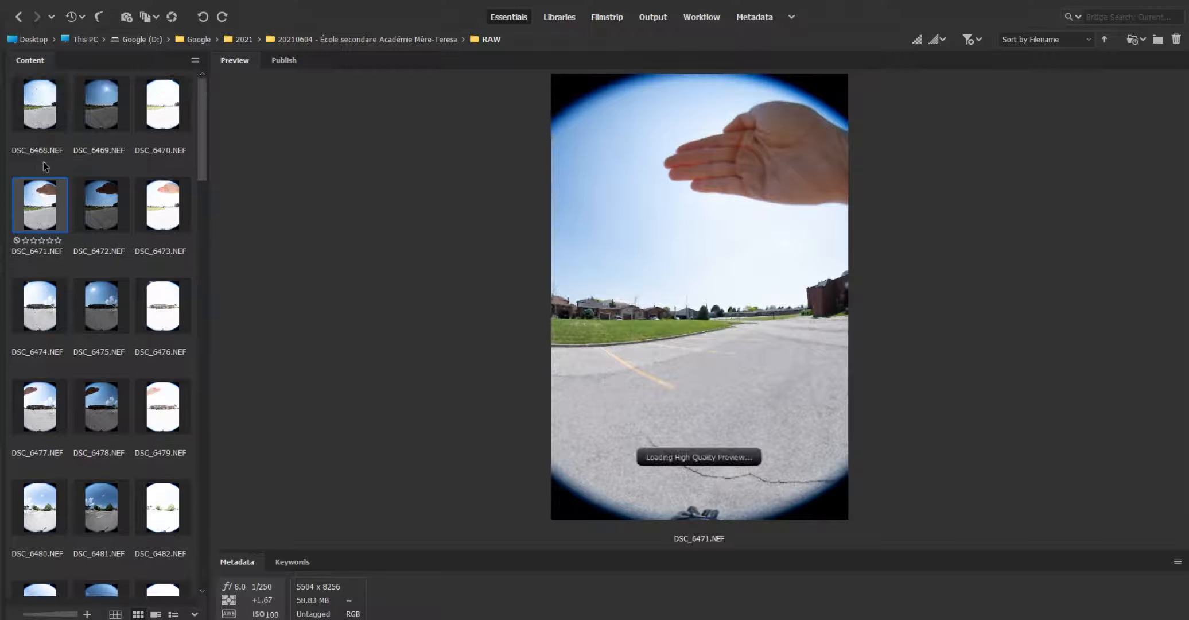
# - Select all images from DSC_6468.NEF through DSC_6497.NEF and open them in Camera Raw
pyautogui.click(41, 117)
pyautogui.scroll(-3, 123, 270)
pyautogui.scroll(-2, 124, 273)
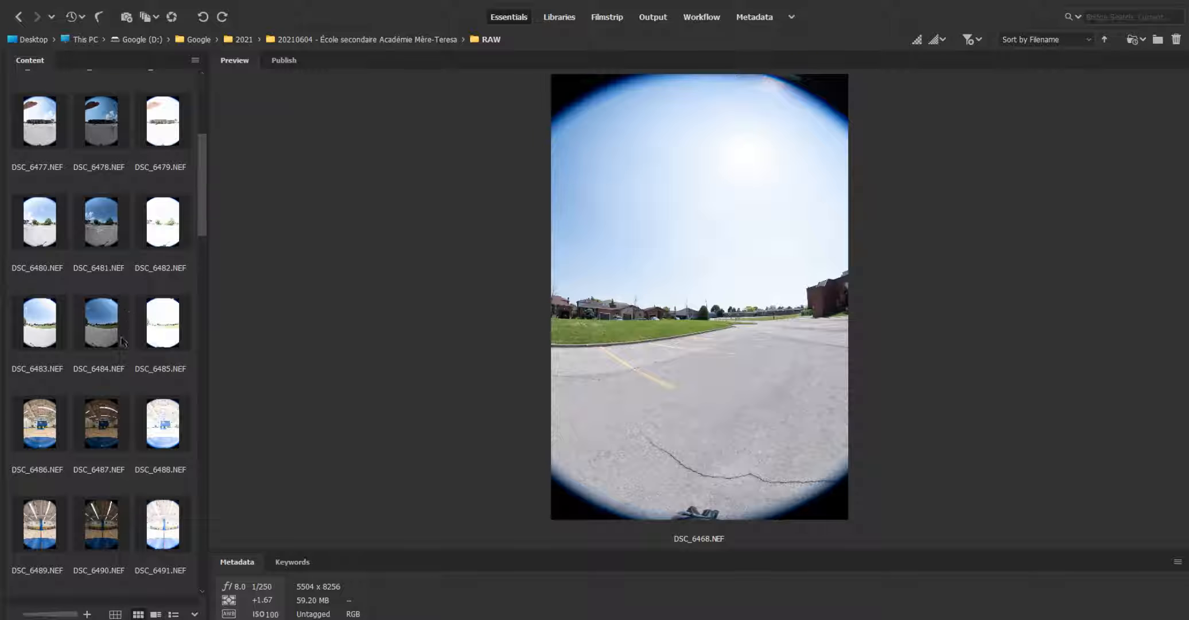
pyautogui.scroll(-3, 124, 285)
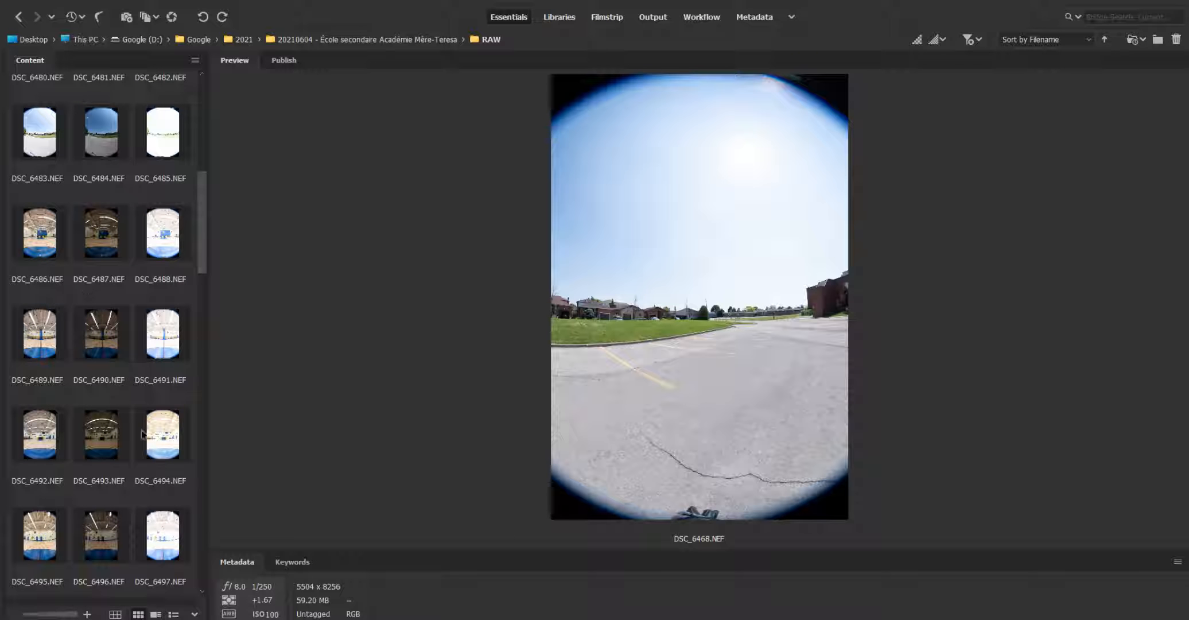
pyautogui.scroll(-2, 190, 281)
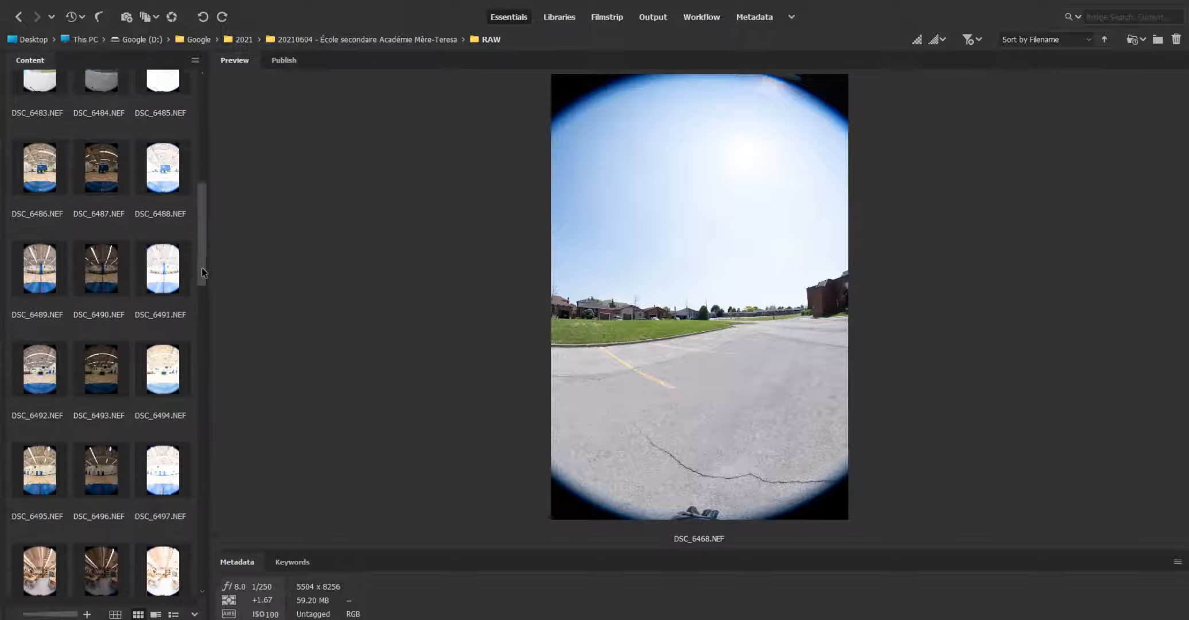
pyautogui.keyDown('shift'); pyautogui.click(175, 422); pyautogui.keyUp('shift')
pyautogui.rightClick(168, 236)
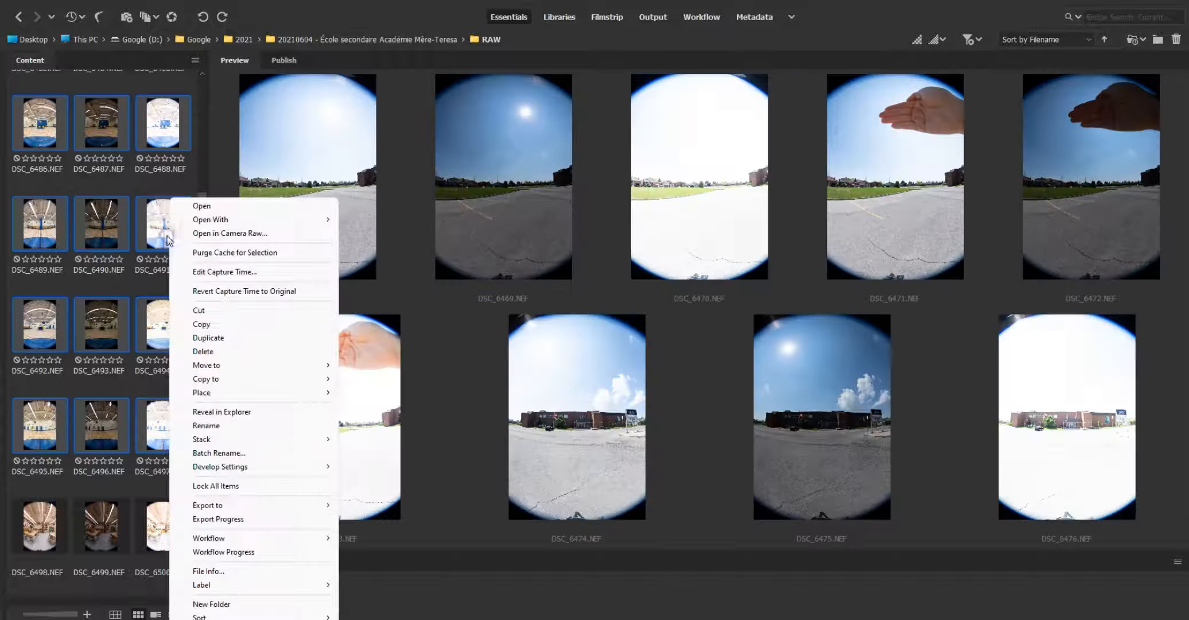
pyautogui.click(237, 233)
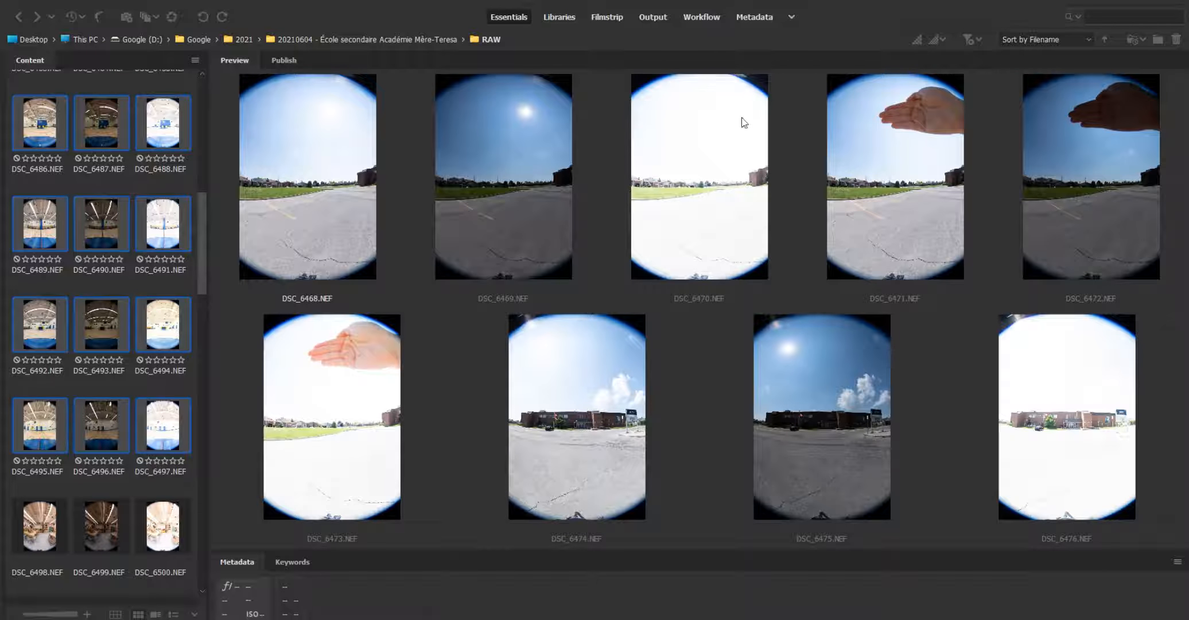
# - Reposition the Camera Raw window and review the loaded outdoor and gymnasium images in the filmstrip
pyautogui.moveTo(743, 119); pyautogui.dragTo(224, 49)
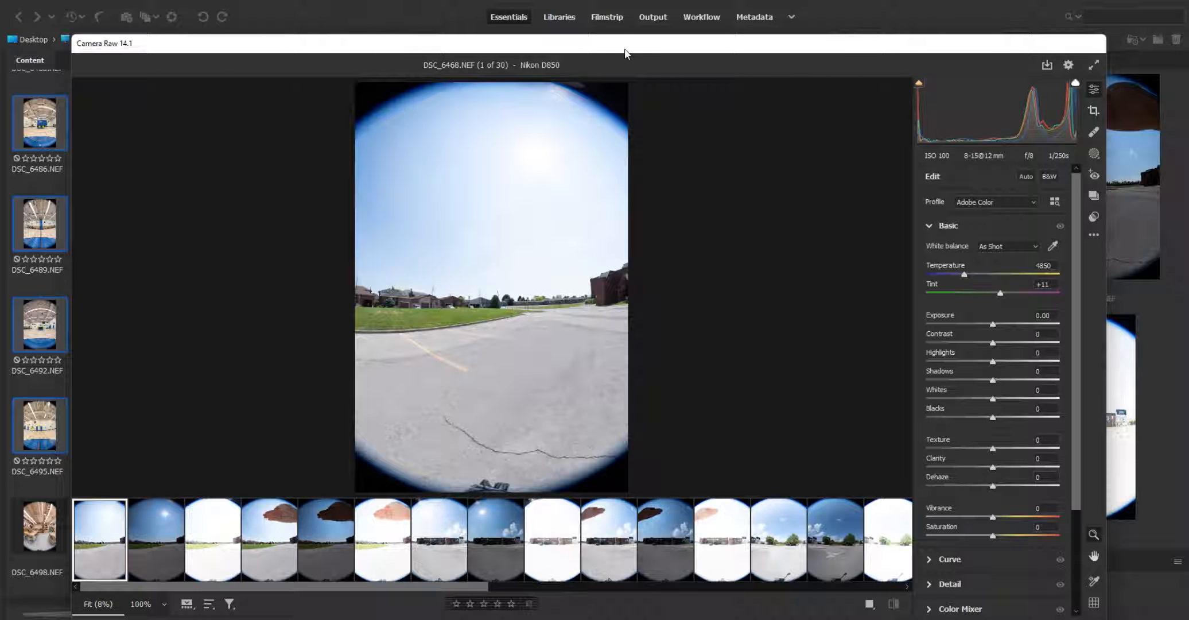
pyautogui.moveTo(624, 48); pyautogui.dragTo(624, 26)
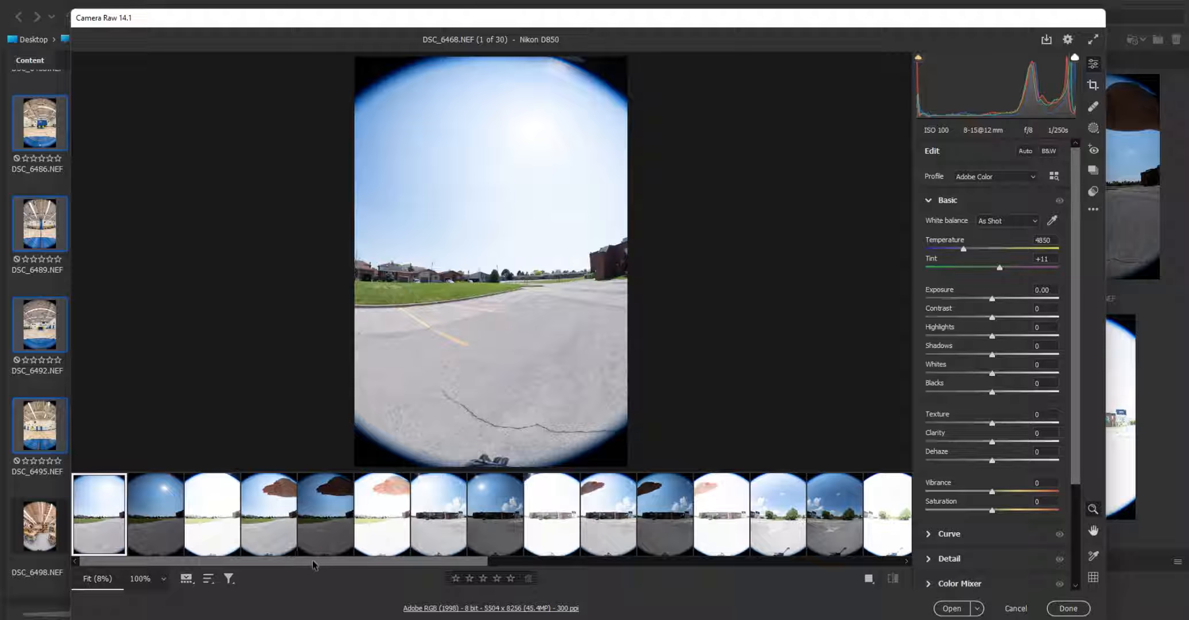
pyautogui.moveTo(312, 562); pyautogui.dragTo(808, 564)
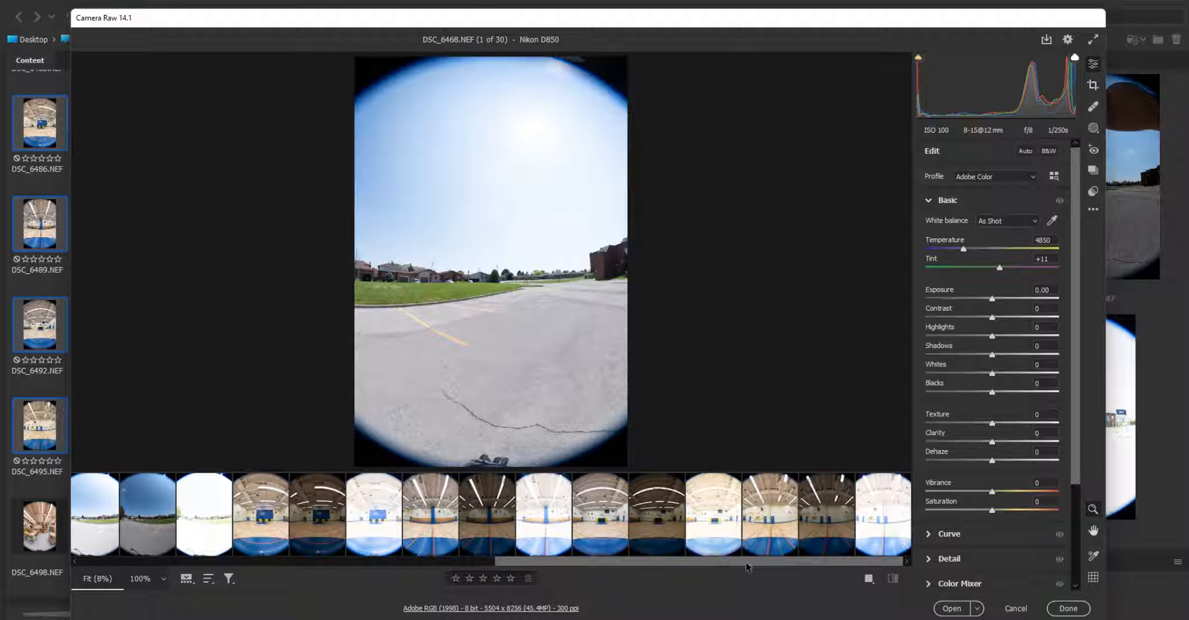
pyautogui.moveTo(726, 568); pyautogui.dragTo(363, 566)
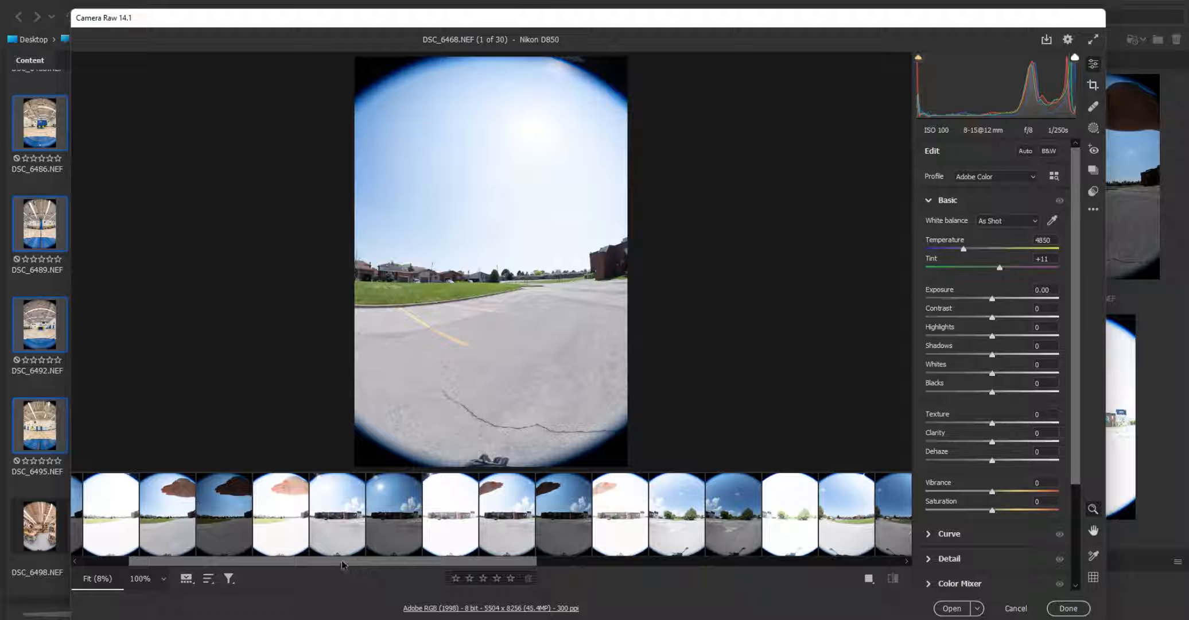
pyautogui.moveTo(343, 563); pyautogui.dragTo(254, 558)
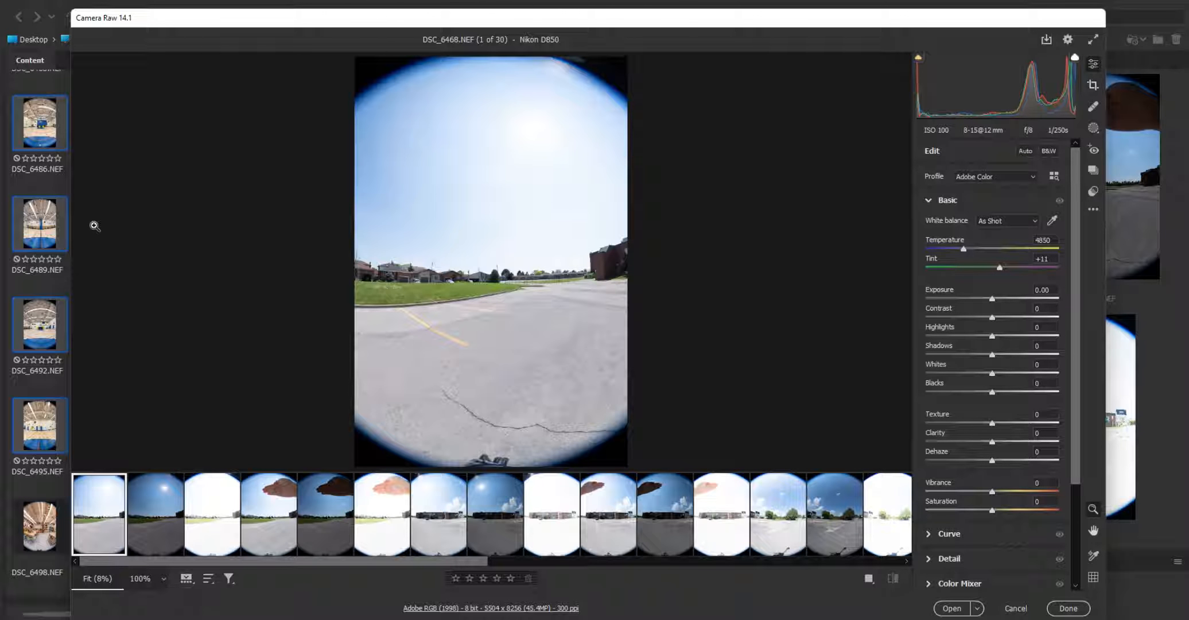
pyautogui.moveTo(158, 25); pyautogui.dragTo(183, 225)
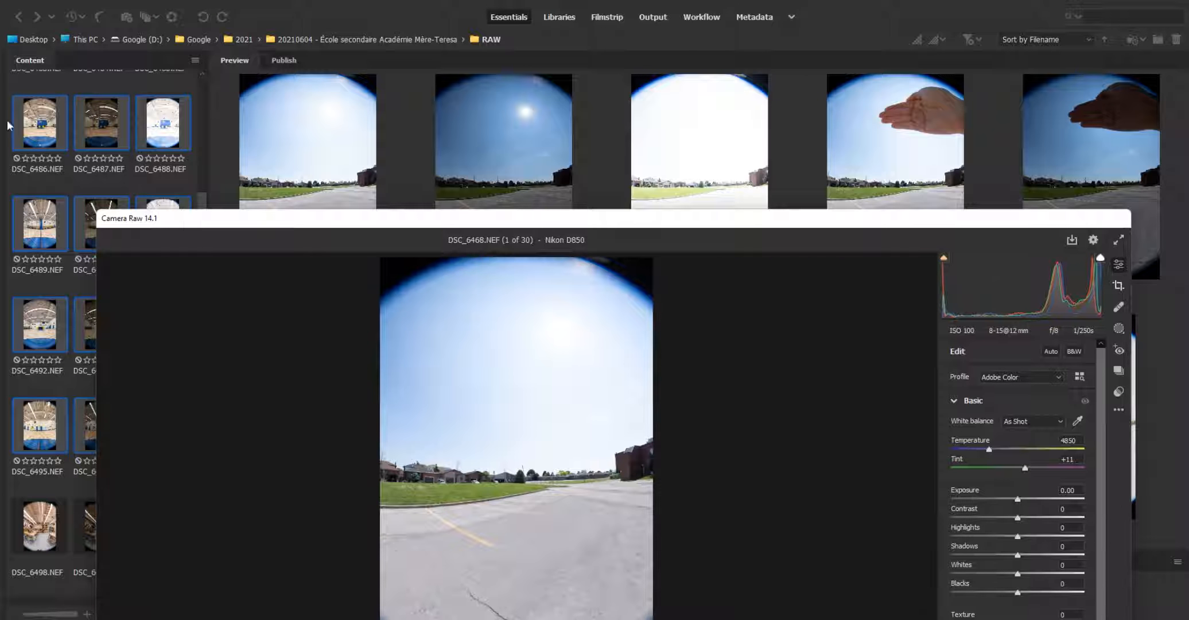
pyautogui.moveTo(215, 227); pyautogui.dragTo(190, 50)
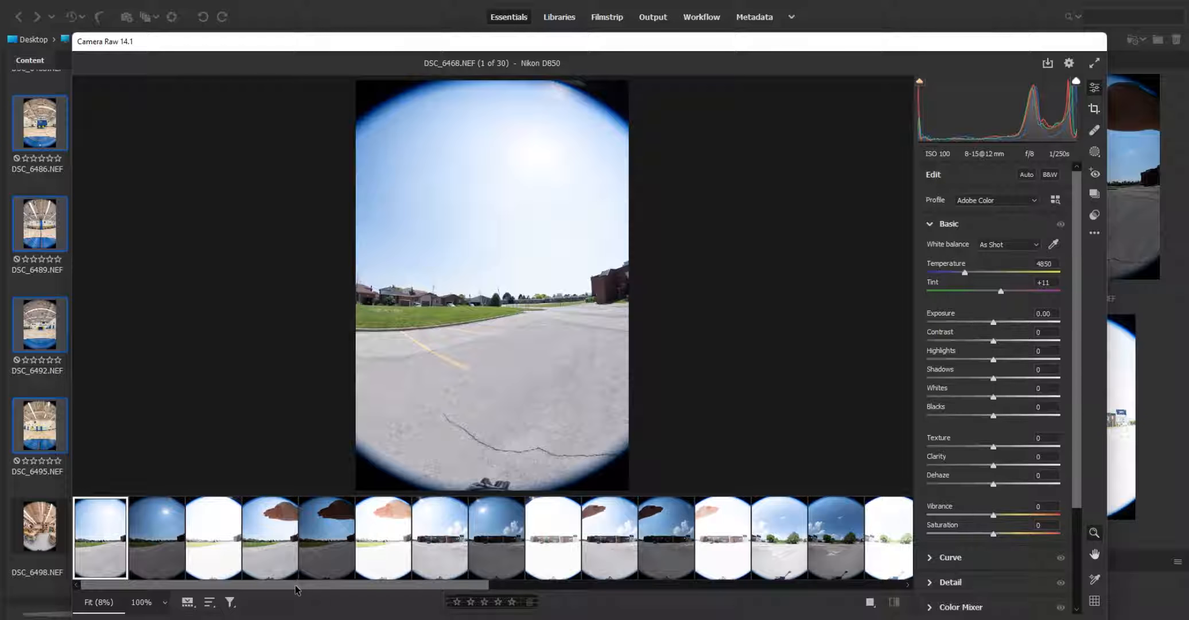
pyautogui.moveTo(282, 583); pyautogui.dragTo(262, 595)
# - On all loaded images, set Exposure to +0.35, Highlights -46, Shadows +21, Blacks +18, Vibrance +16 and Saturation +7
pyautogui.click(171, 554)
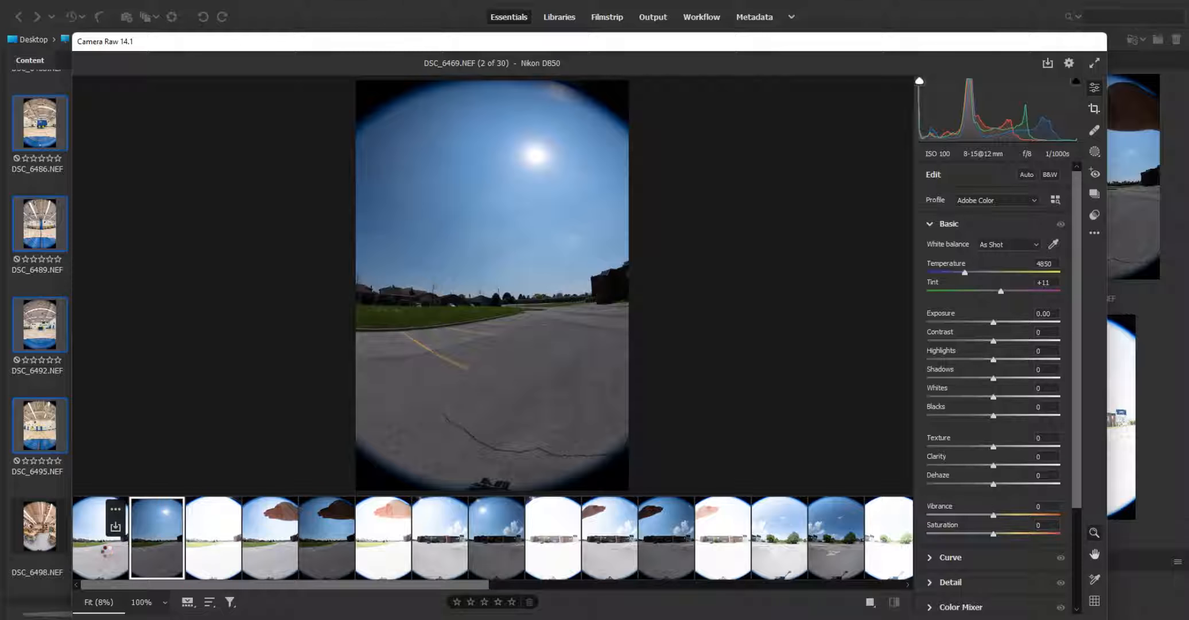
pyautogui.hotkey('ctrl', 'a')
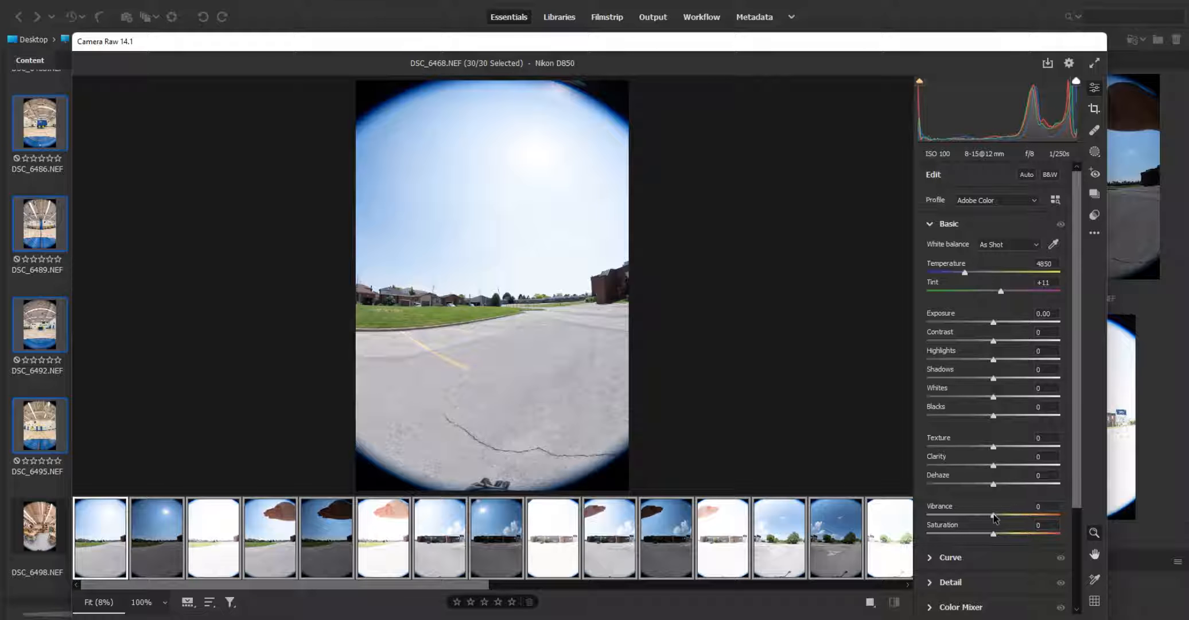
pyautogui.moveTo(994, 517); pyautogui.dragTo(998, 539)
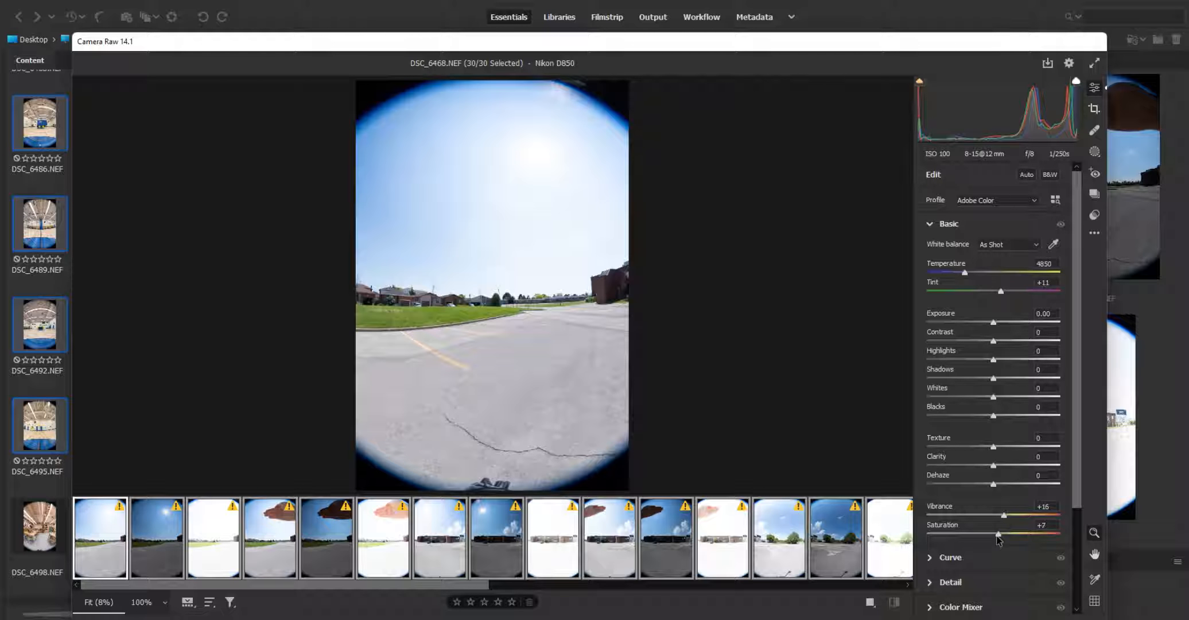
pyautogui.moveTo(738, 508)
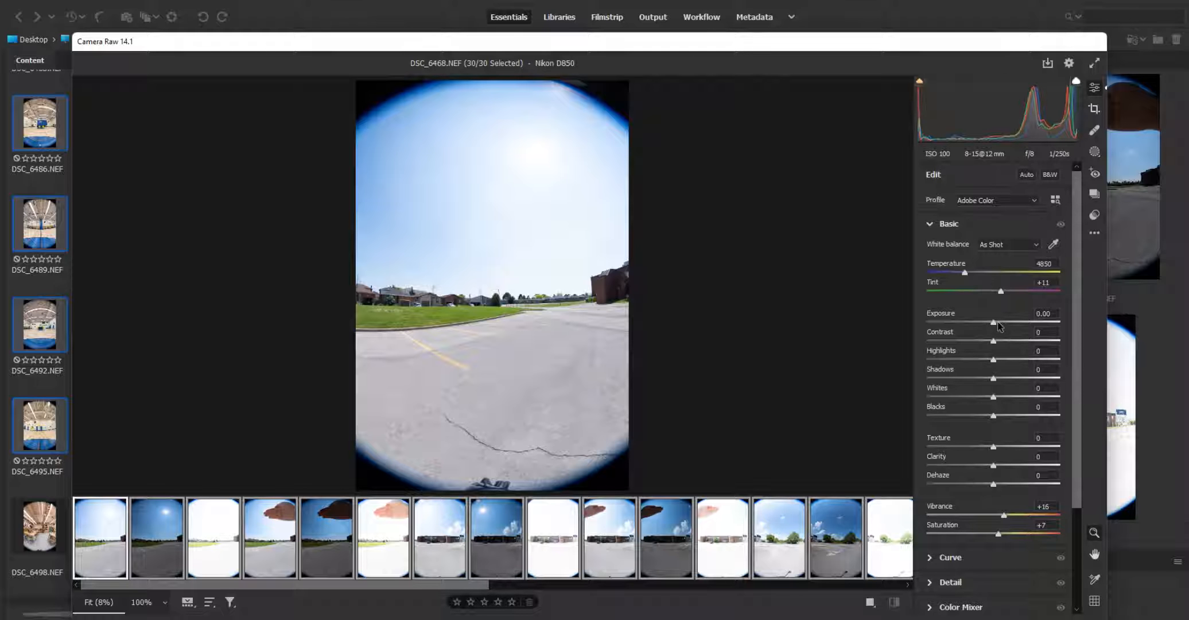
pyautogui.moveTo(996, 324); pyautogui.dragTo(1005, 414)
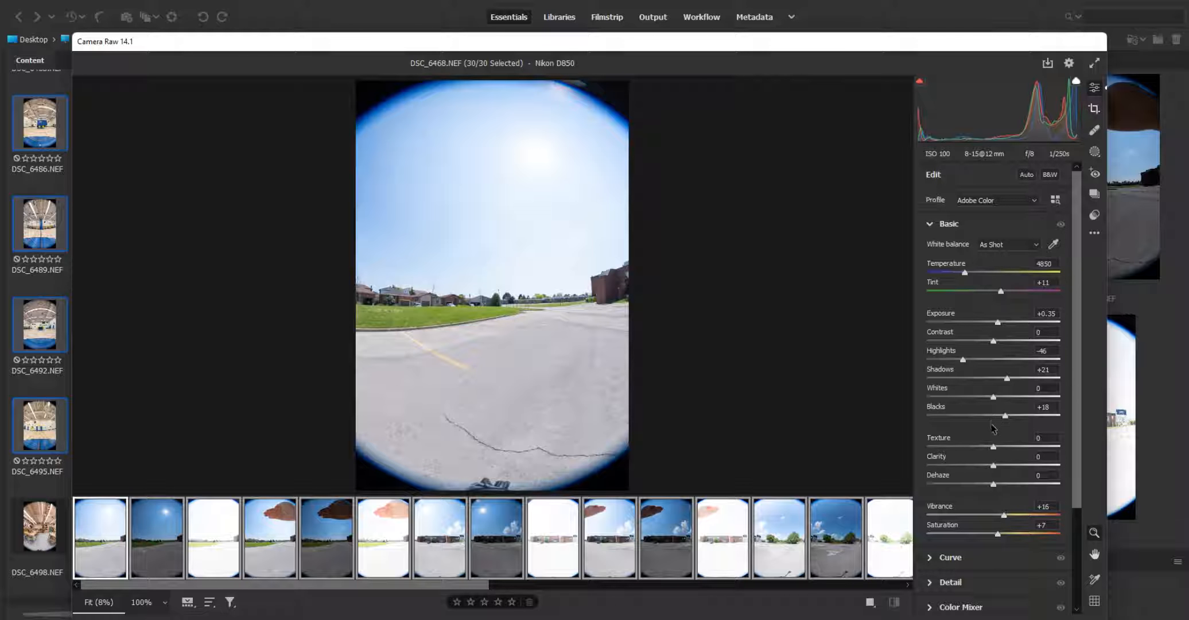
# - Set Sharpening to 68 and Noise Reduction to 18 for all selected images
pyautogui.scroll(-3, 956, 542)
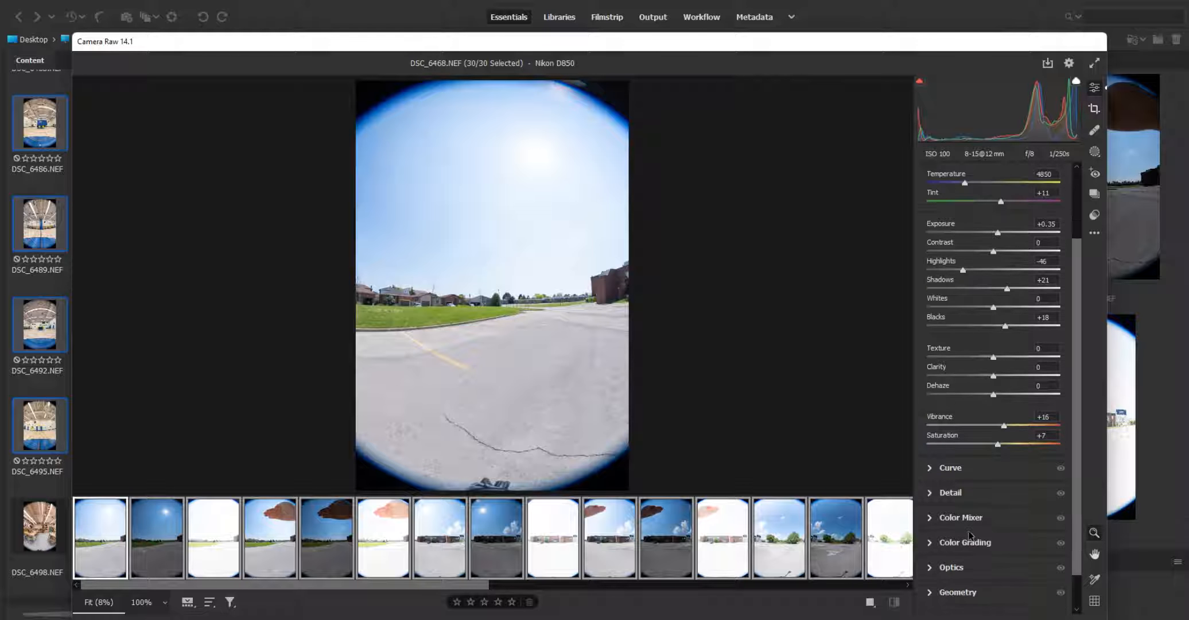
pyautogui.click(949, 492)
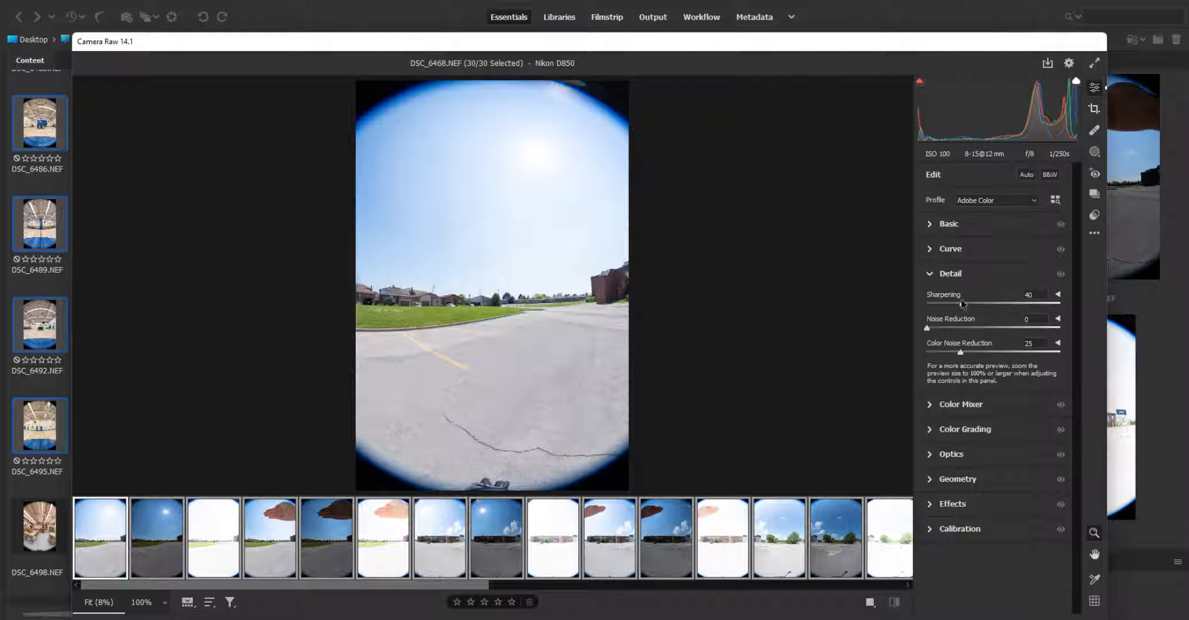
pyautogui.moveTo(963, 304); pyautogui.dragTo(987, 308)
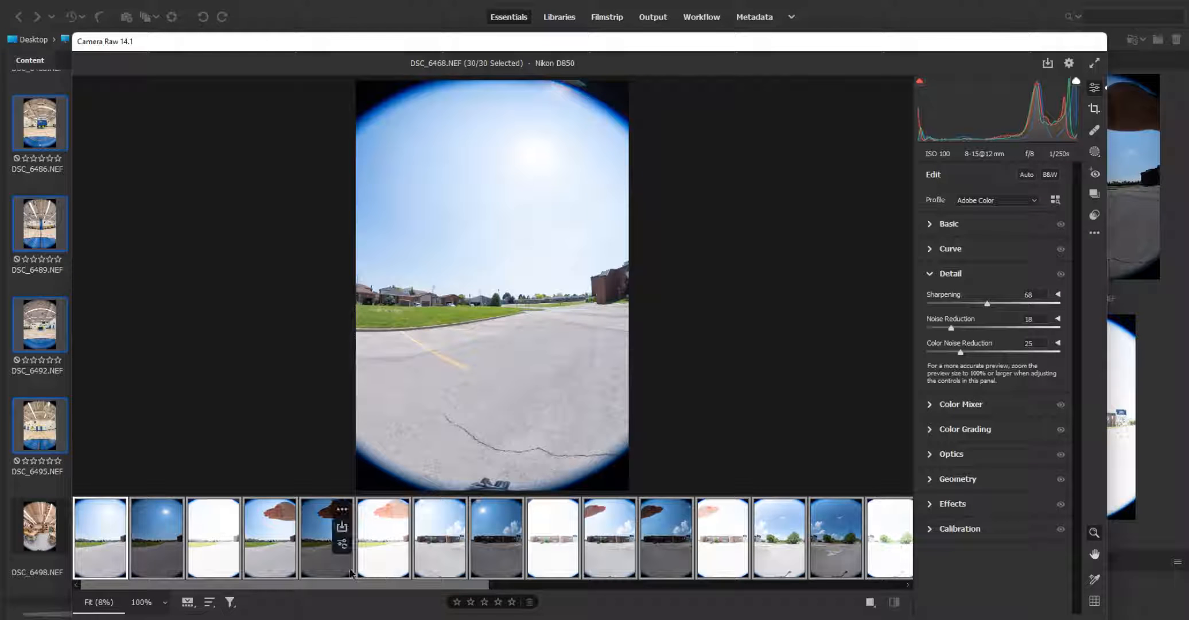
# - Start loading saved Camera Raw settings and browse to the RAW folder of 20210602 - Ecole secondaire catholique Renaissance
pyautogui.click(1091, 236)
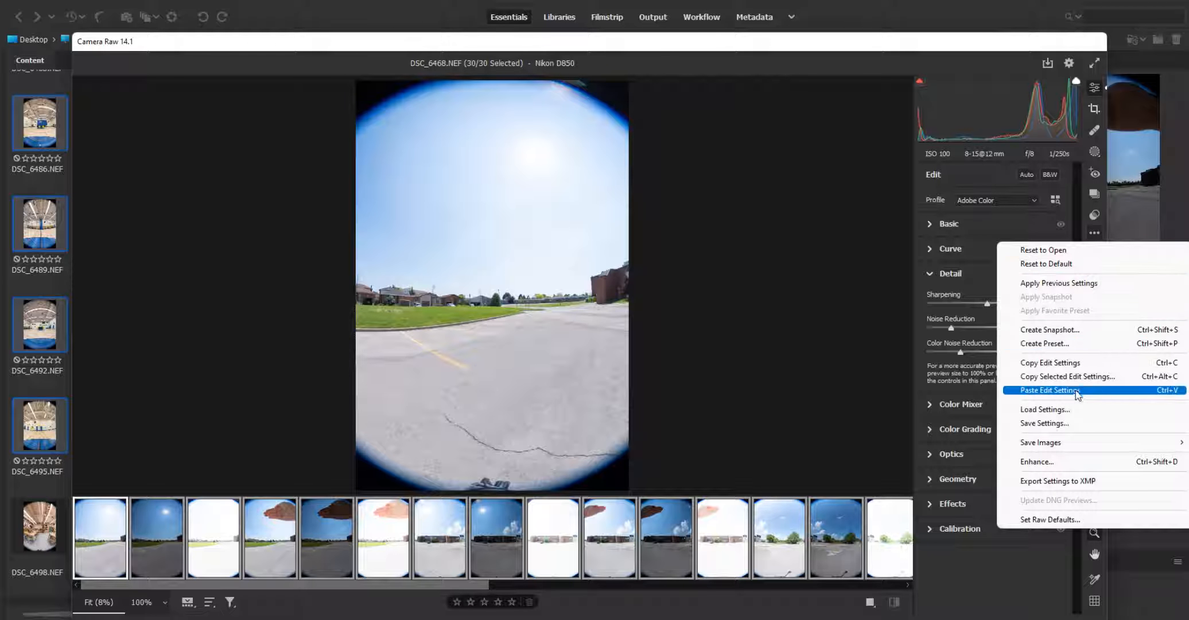
pyautogui.click(1070, 410)
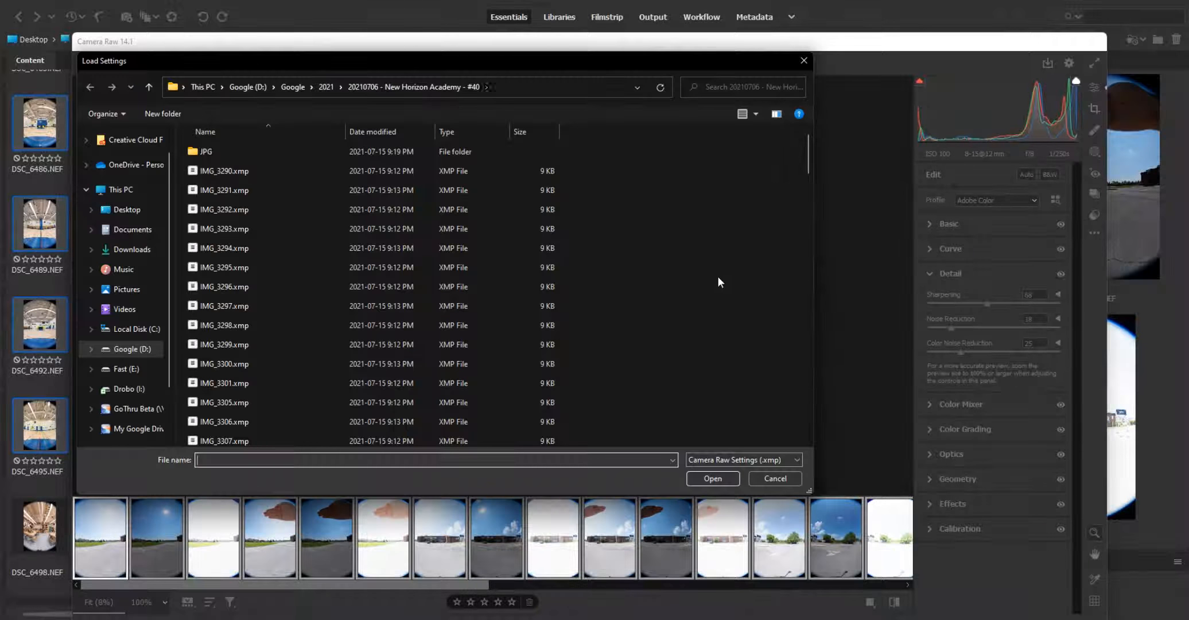
pyautogui.click(273, 171)
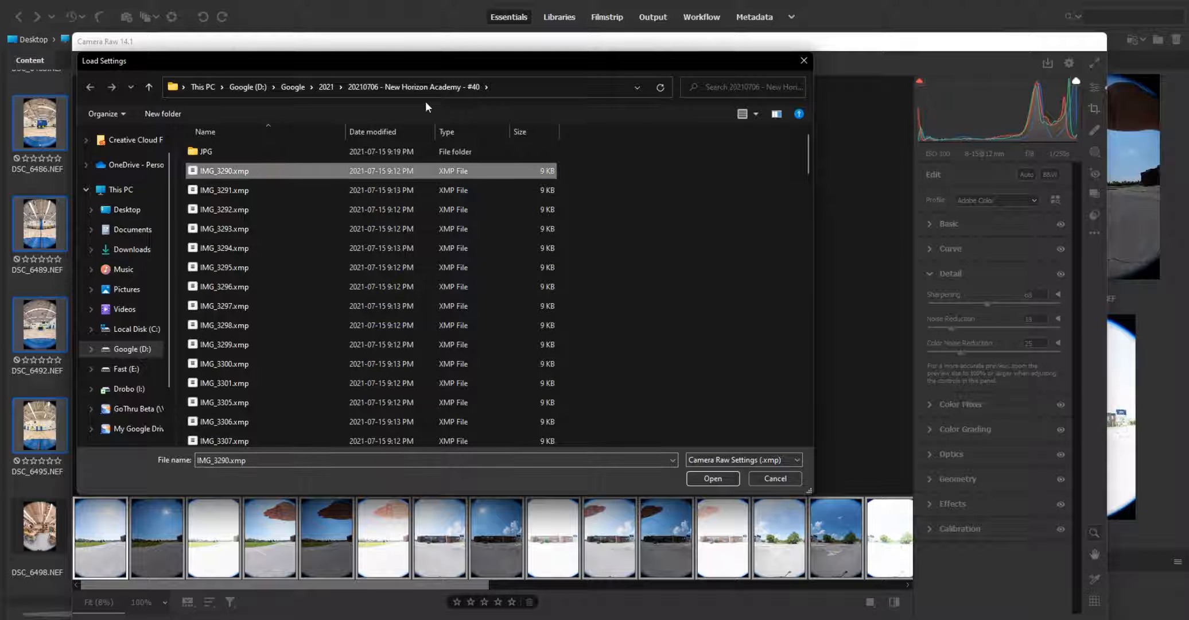
pyautogui.click(326, 87)
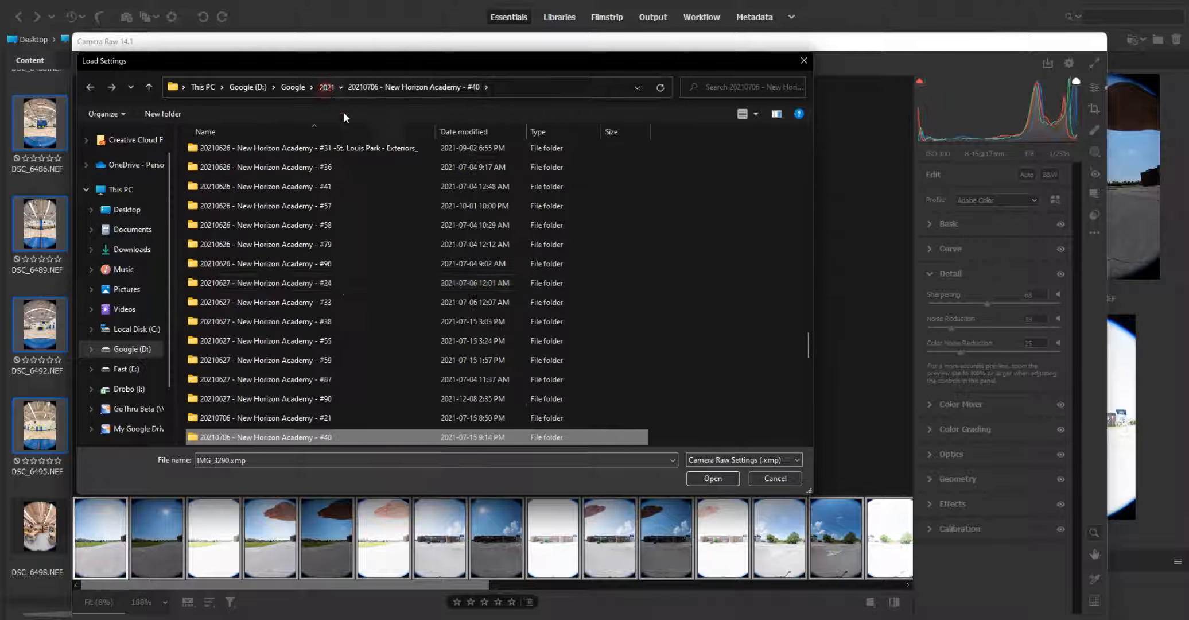
pyautogui.scroll(10, 447, 226)
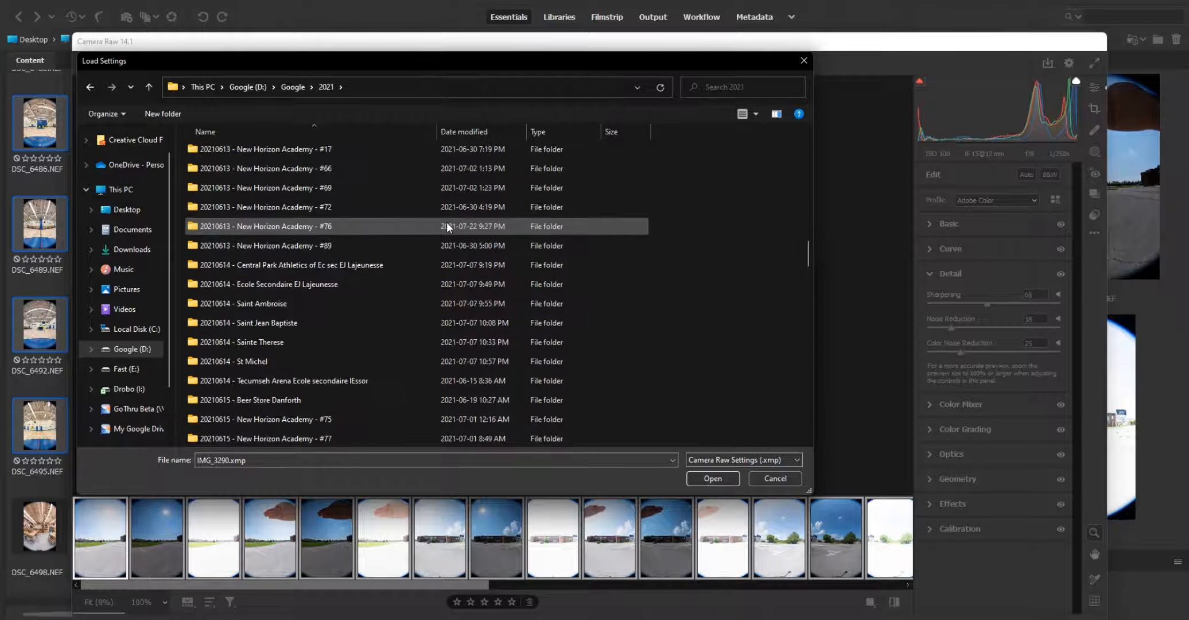
pyautogui.scroll(5, 447, 226)
pyautogui.doubleClick(238, 191)
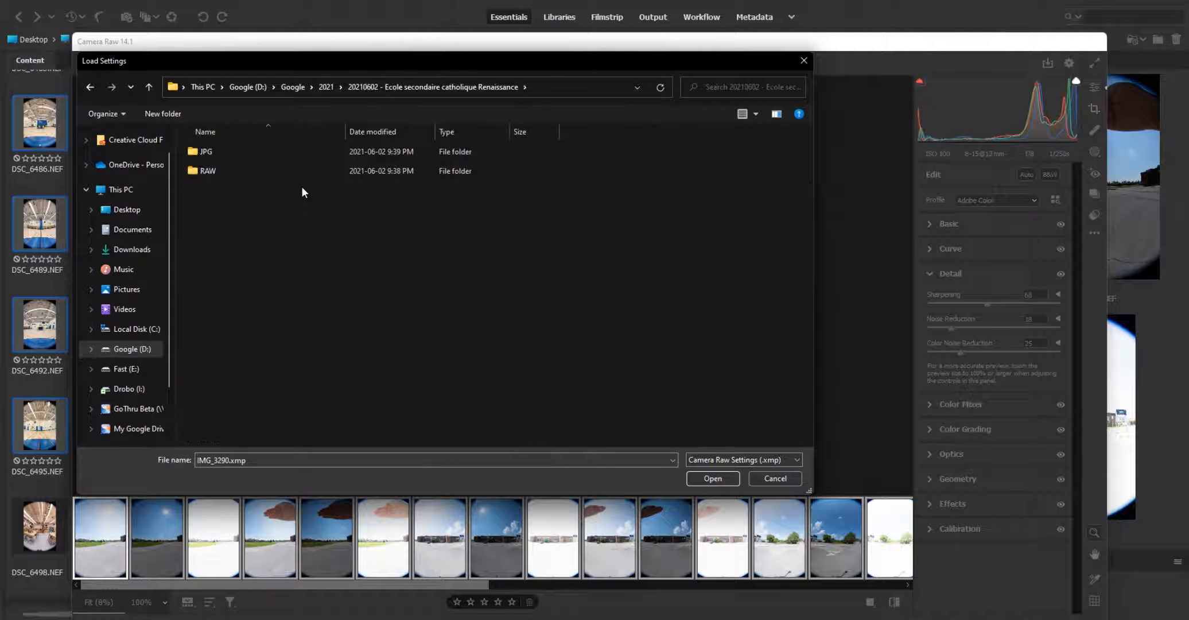
pyautogui.doubleClick(244, 171)
# - Load the settings from DSC_5946.xmp onto all selected images and review their Basic and Detail adjustments
pyautogui.click(230, 153)
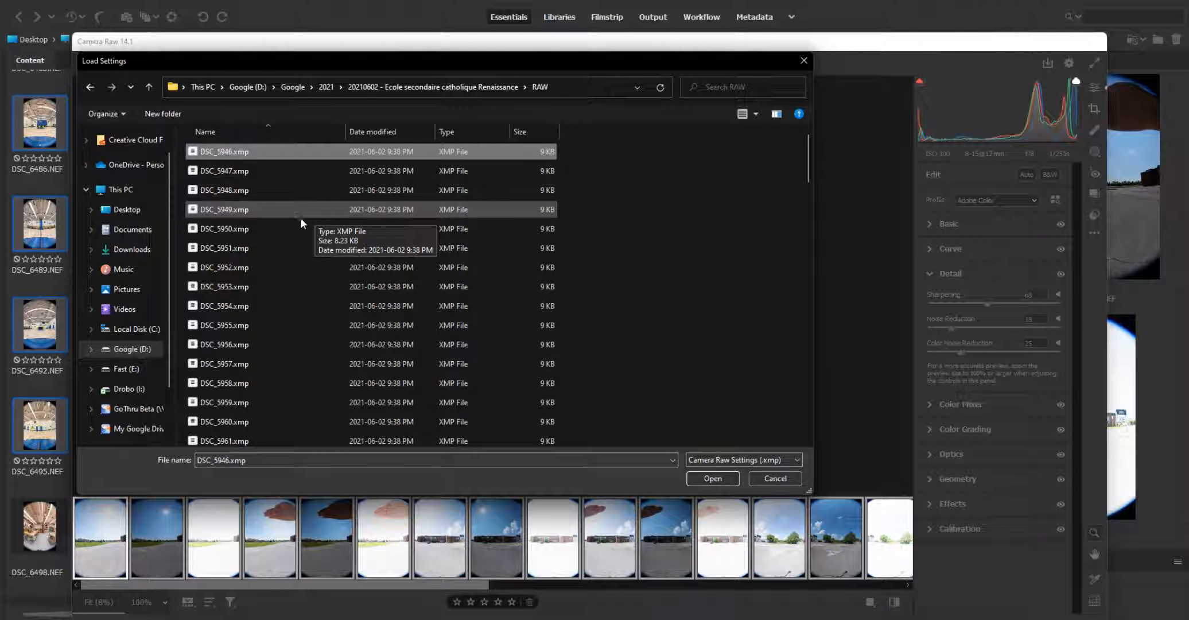
pyautogui.click(717, 479)
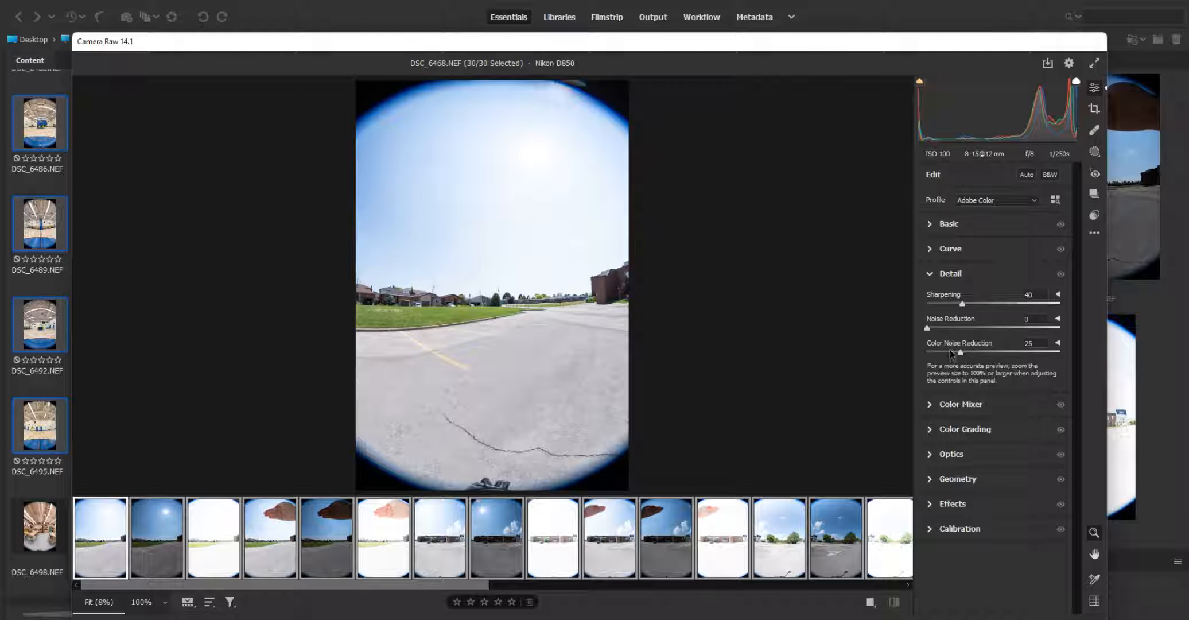
pyautogui.click(950, 224)
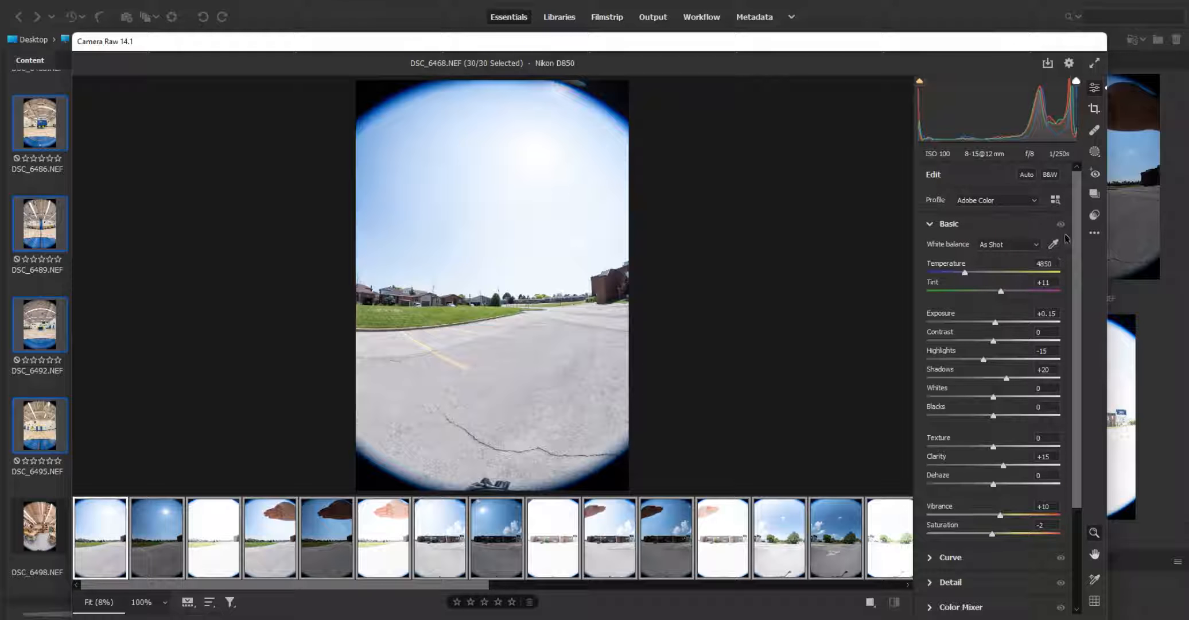
pyautogui.scroll(-2, 1073, 257)
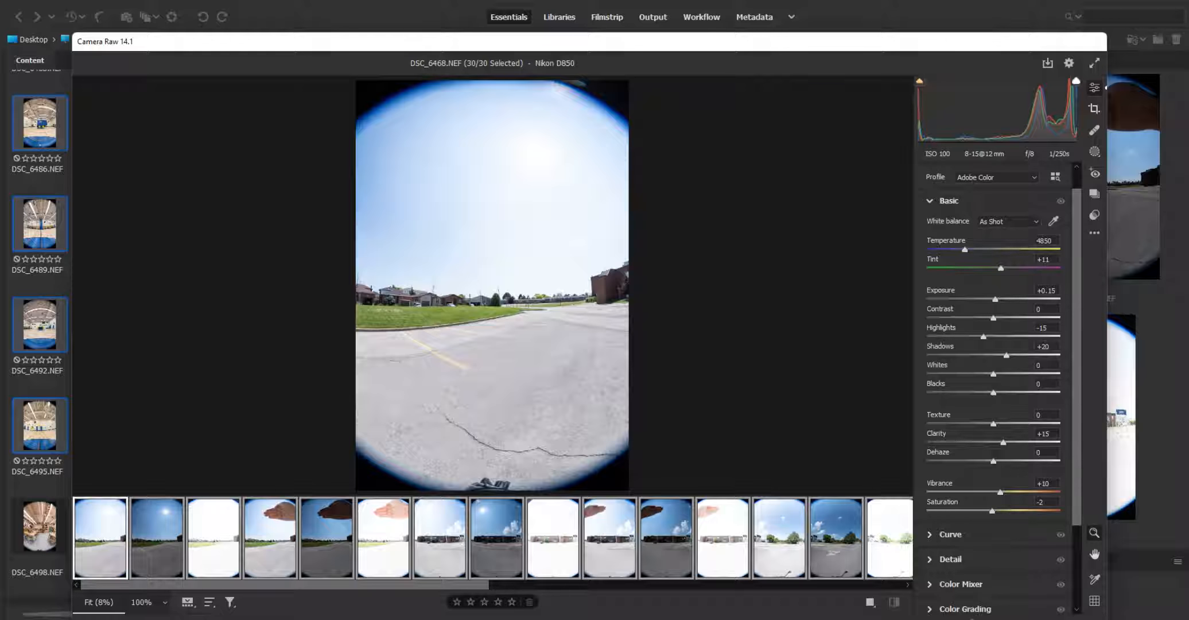
pyautogui.click(959, 559)
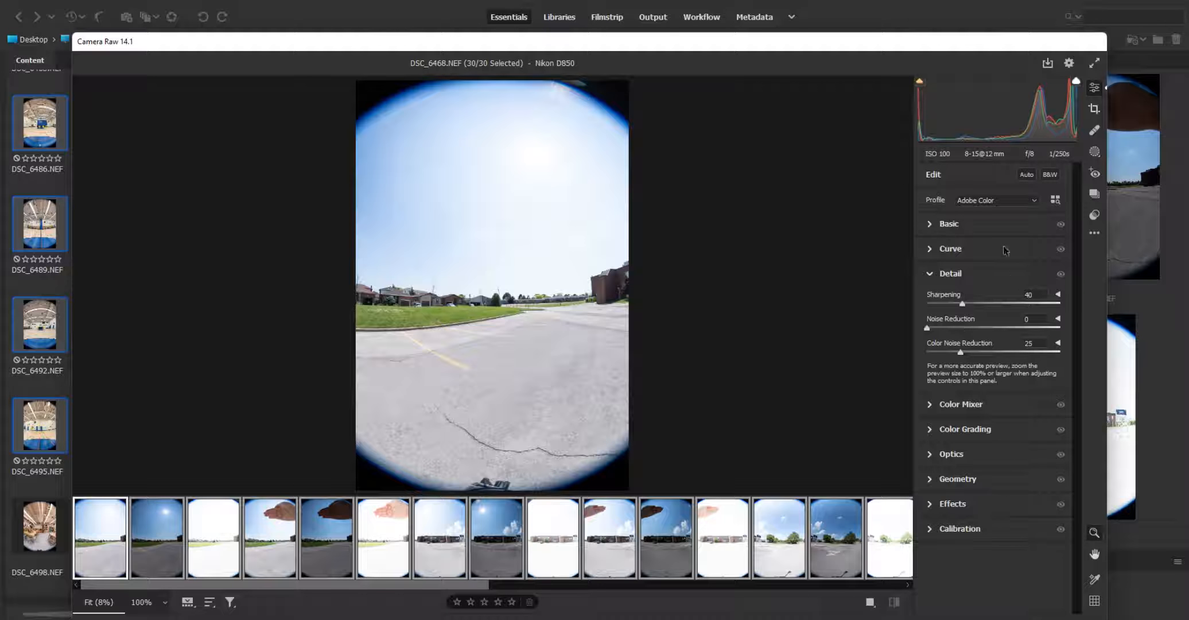
pyautogui.click(981, 228)
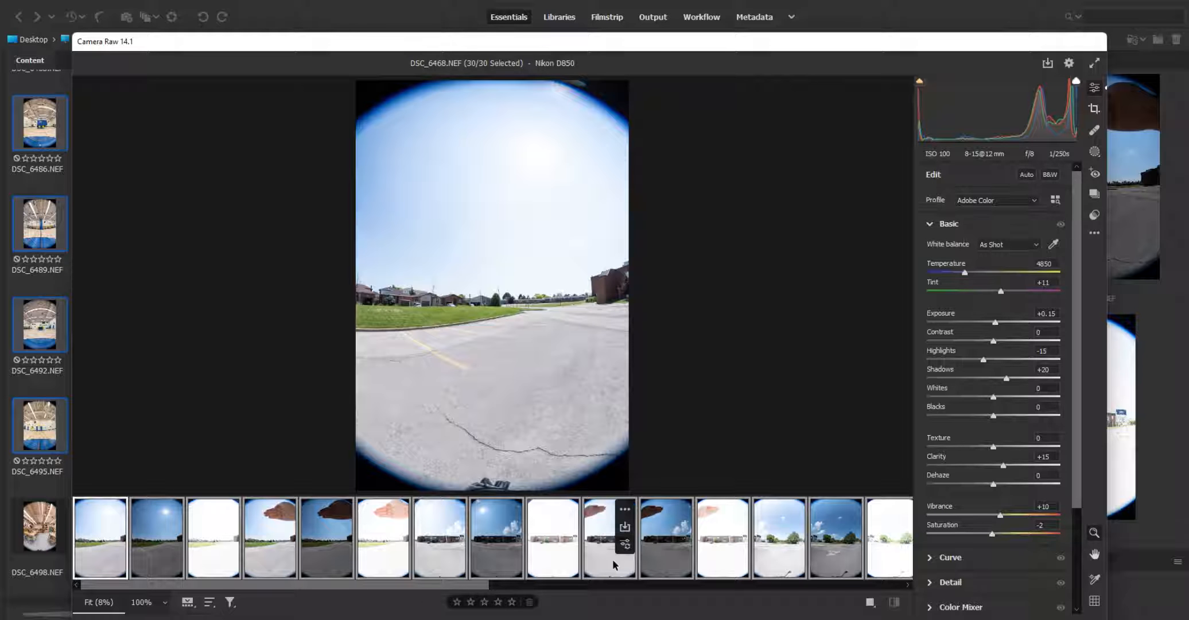
# - Select the 12 gymnasium images starting at DSC_6486.NEF and set their white balance by sampling the white detail on the gym's left wall
pyautogui.moveTo(405, 585); pyautogui.dragTo(886, 609)
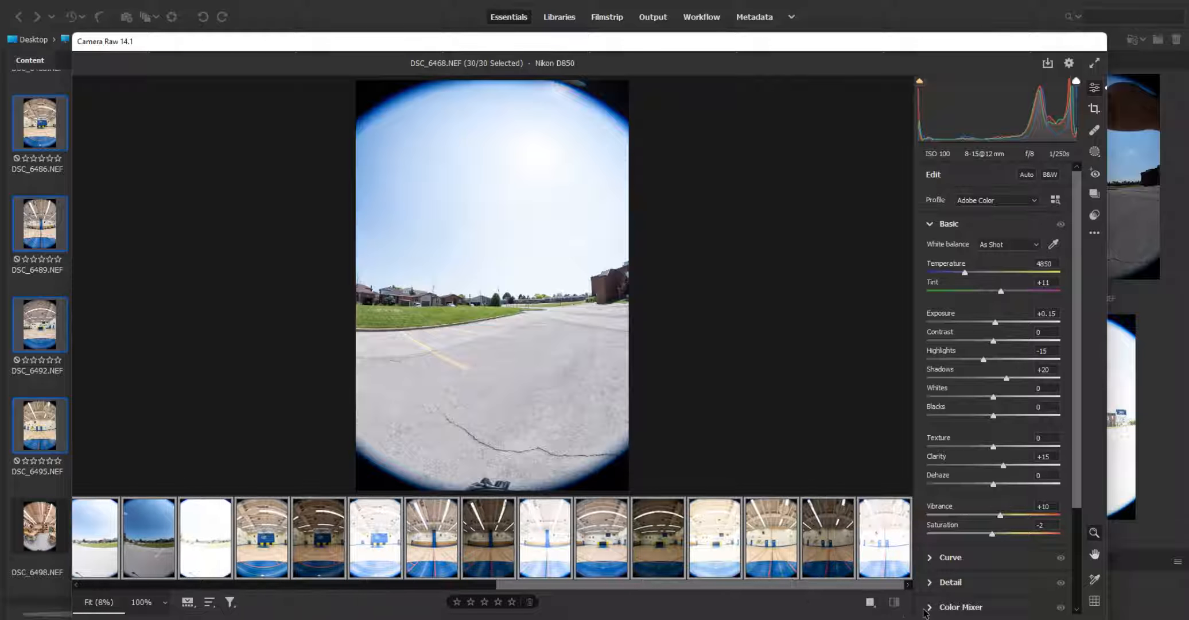
pyautogui.click(264, 554)
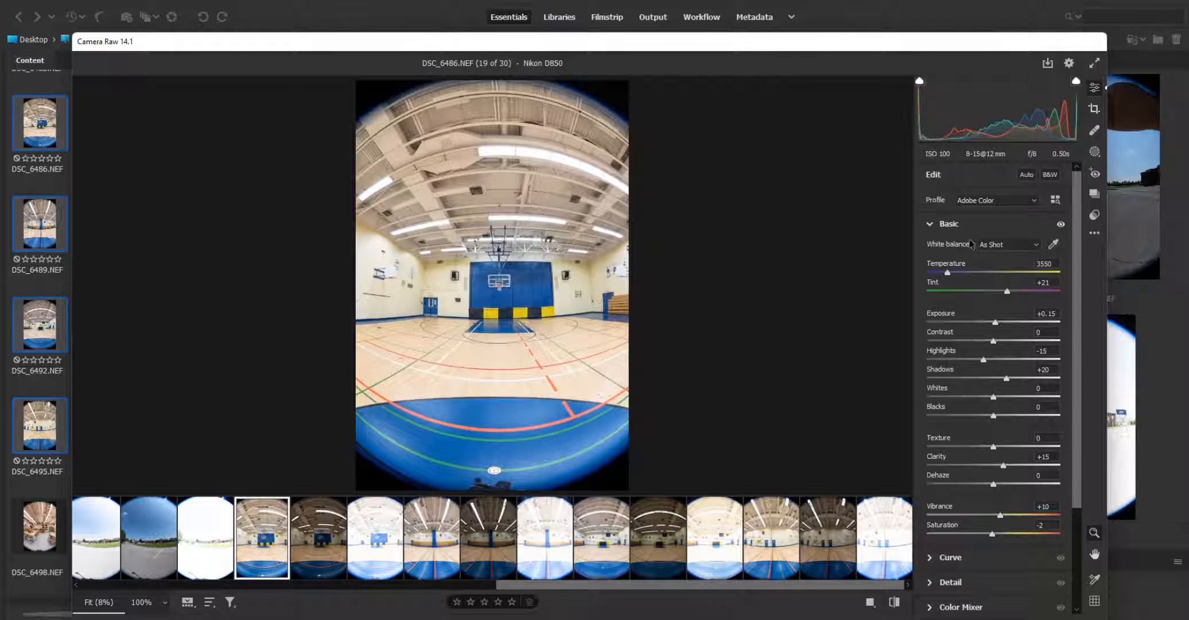
pyautogui.click(1053, 244)
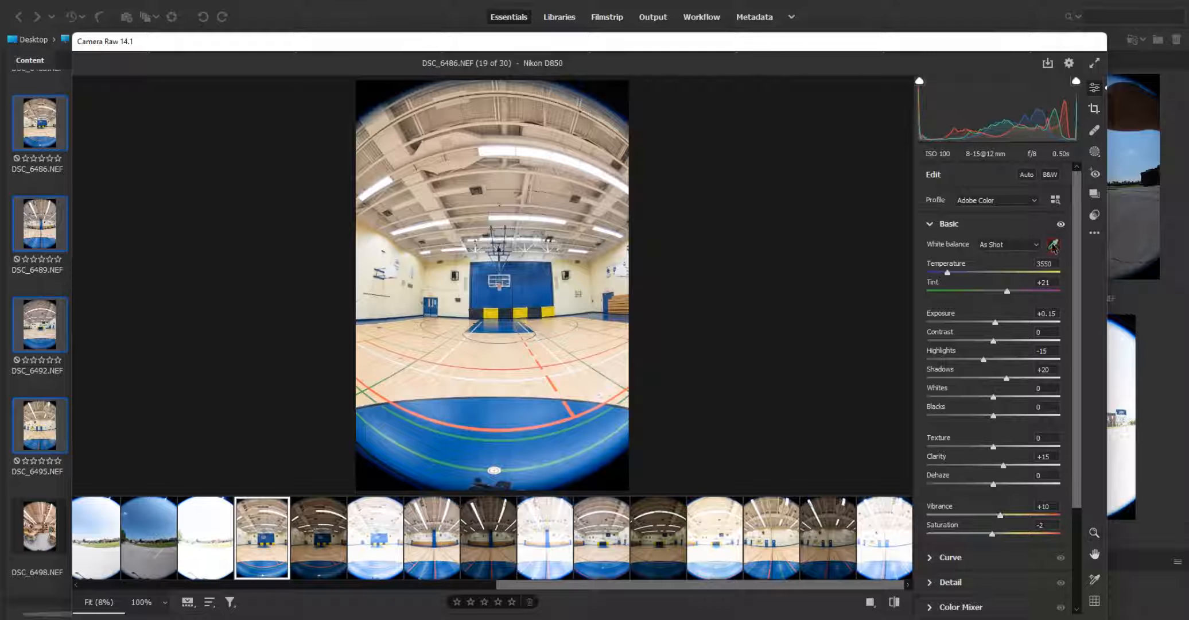
pyautogui.click(396, 271)
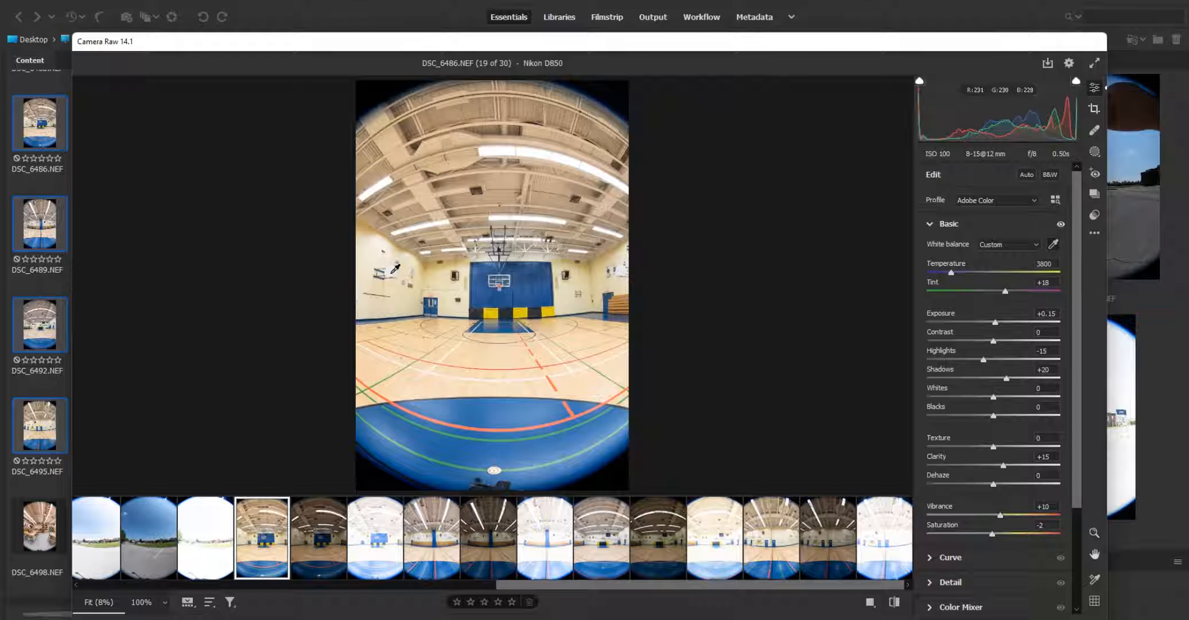
pyautogui.click(392, 272)
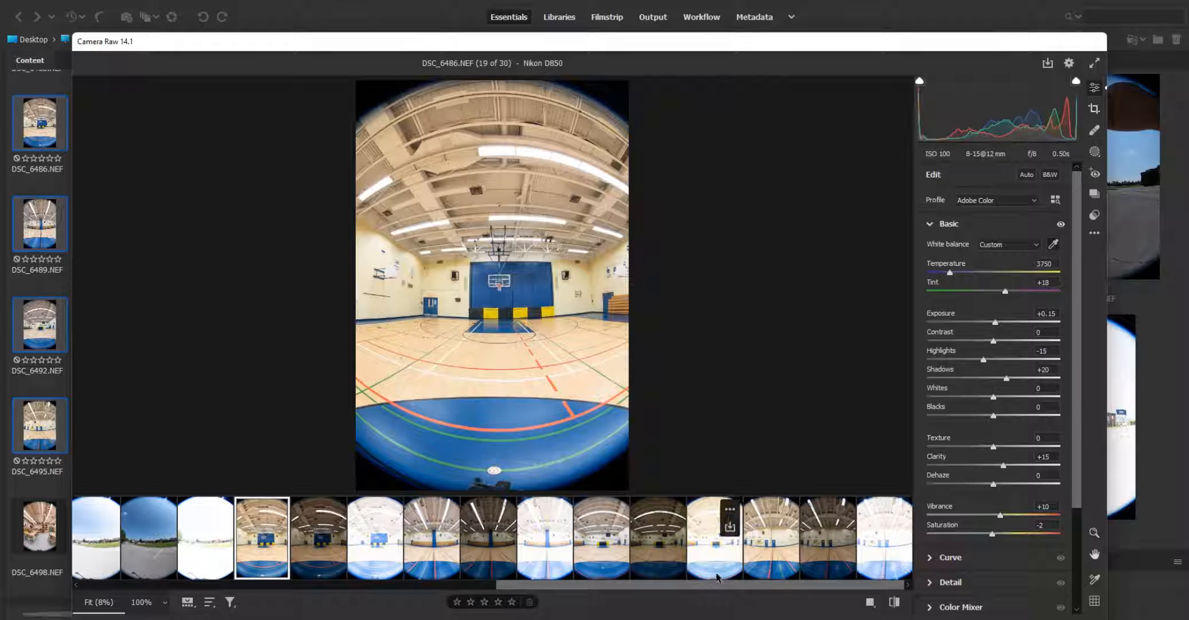
pyautogui.press('shift')
pyautogui.keyDown('shift'); pyautogui.click(881, 539); pyautogui.keyUp('shift')
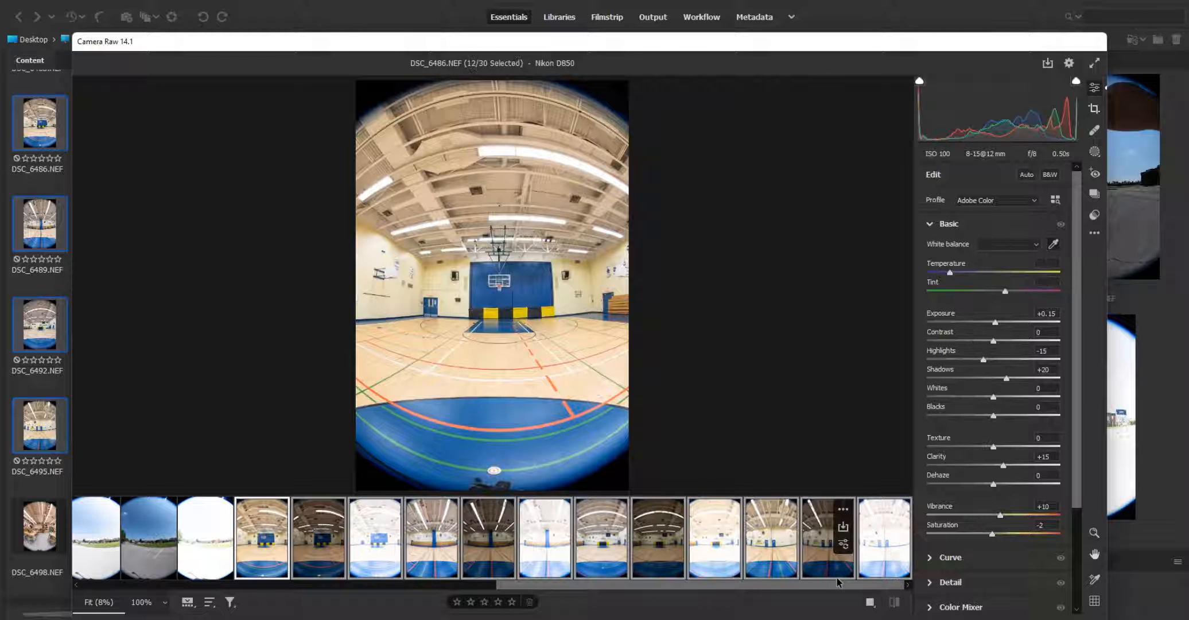
pyautogui.click(392, 271)
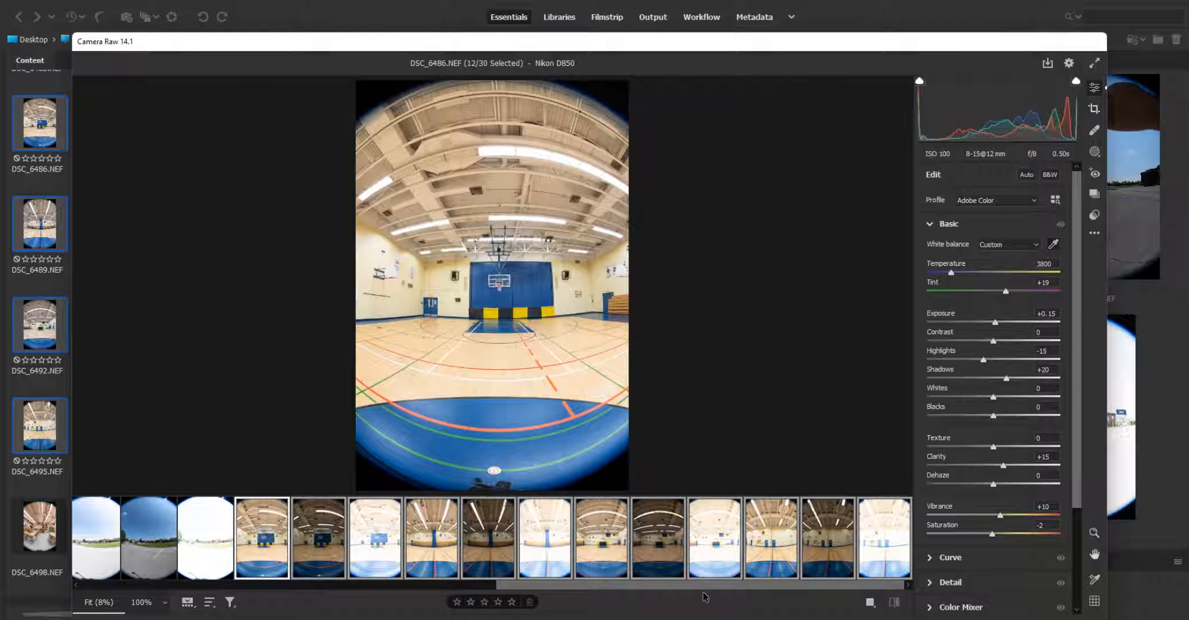
pyautogui.moveTo(692, 585); pyautogui.dragTo(737, 596)
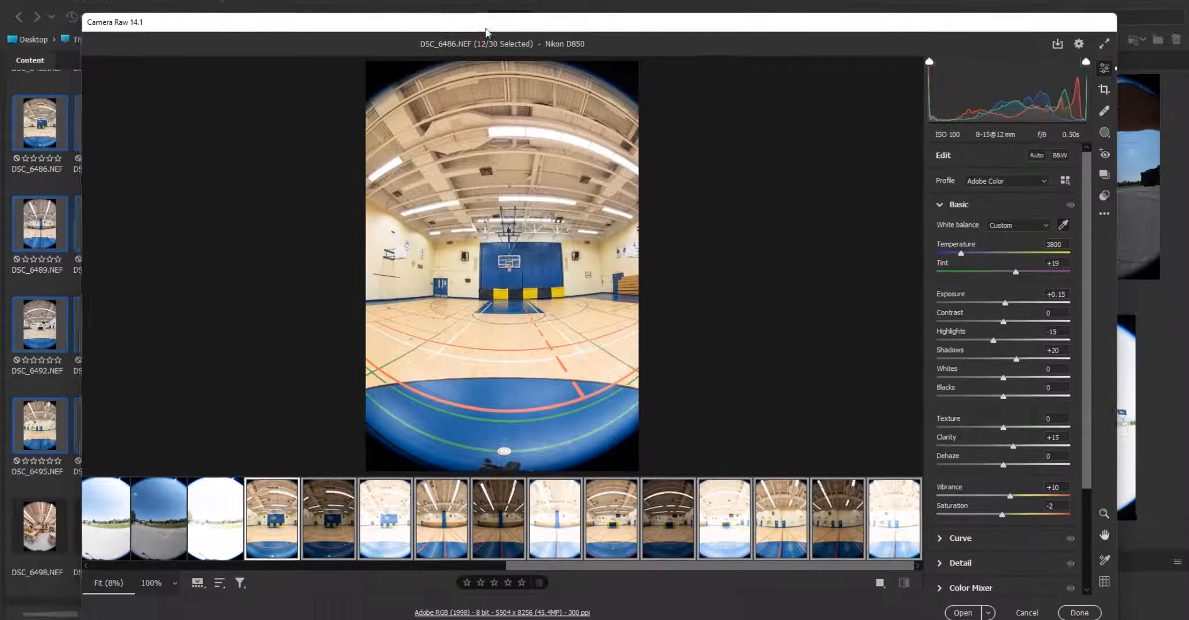
# - Select all 30 images in the filmstrip and bring up their save options
pyautogui.moveTo(475, 48); pyautogui.dragTo(485, 30)
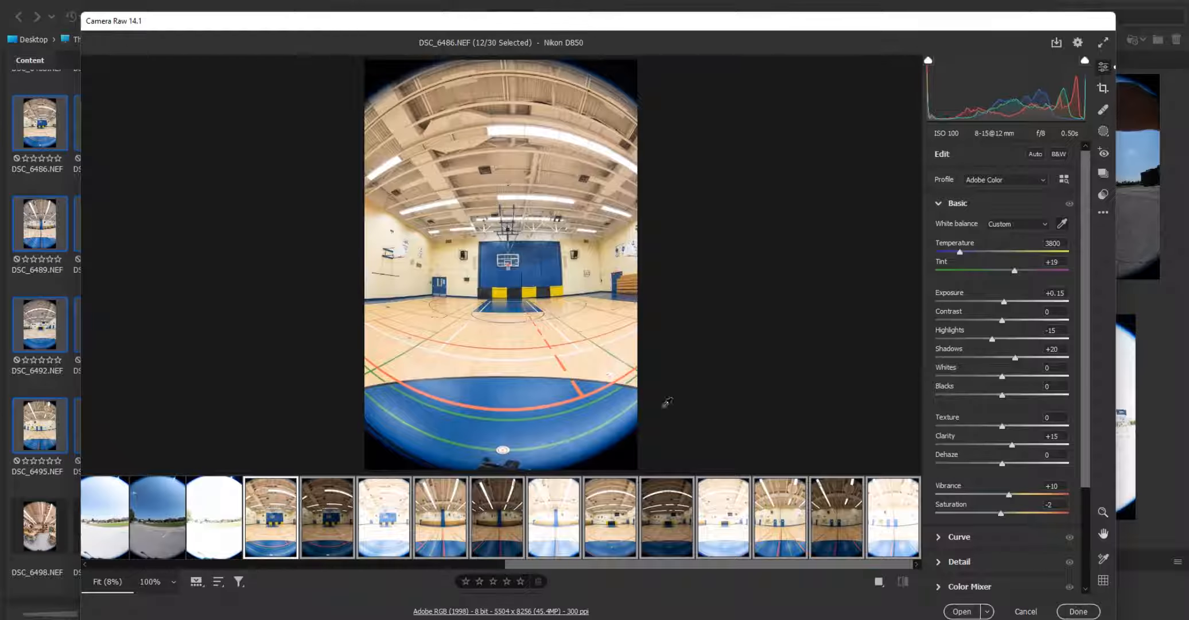
pyautogui.moveTo(550, 564); pyautogui.dragTo(401, 566)
pyautogui.click(365, 528)
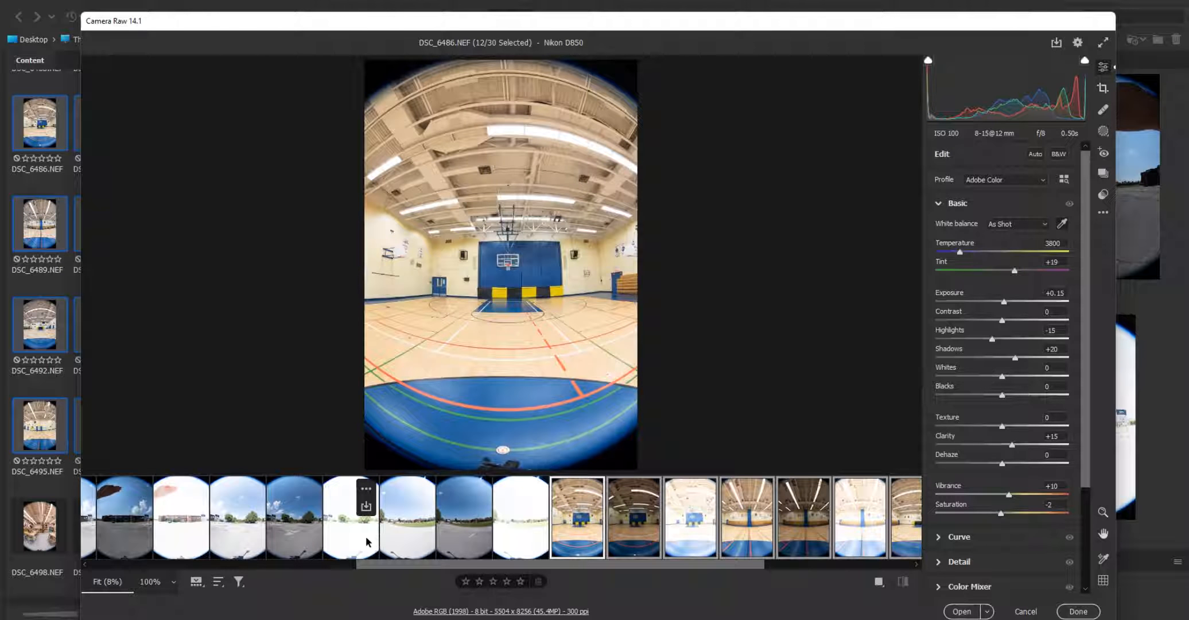
pyautogui.hotkey('ctrl', 'a')
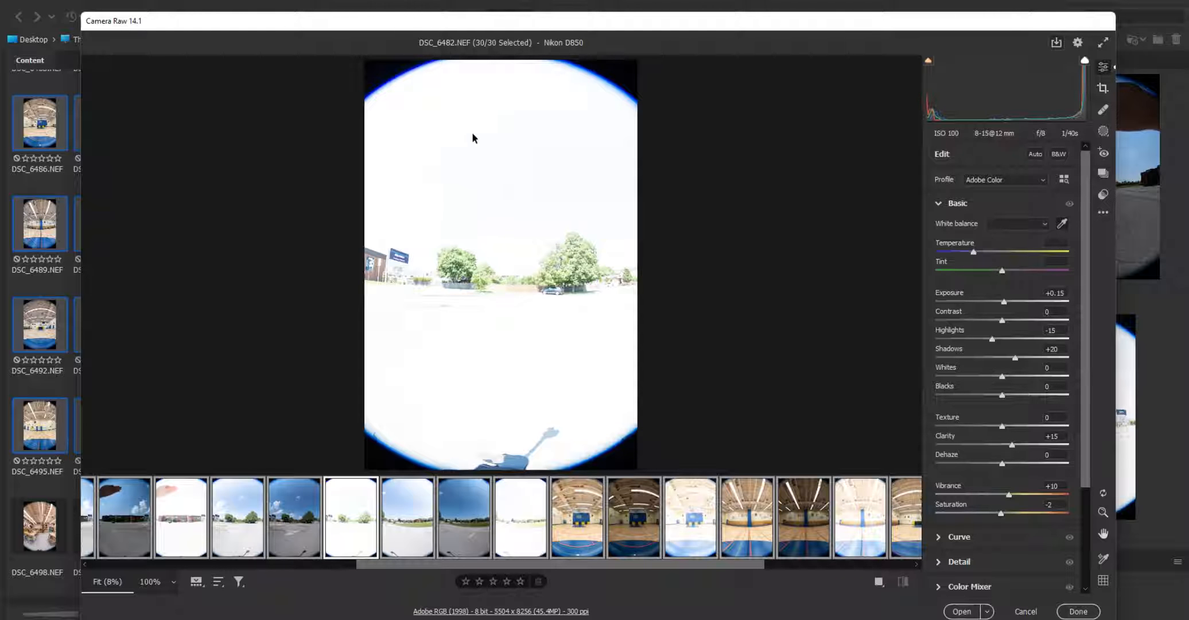
pyautogui.press('Return')
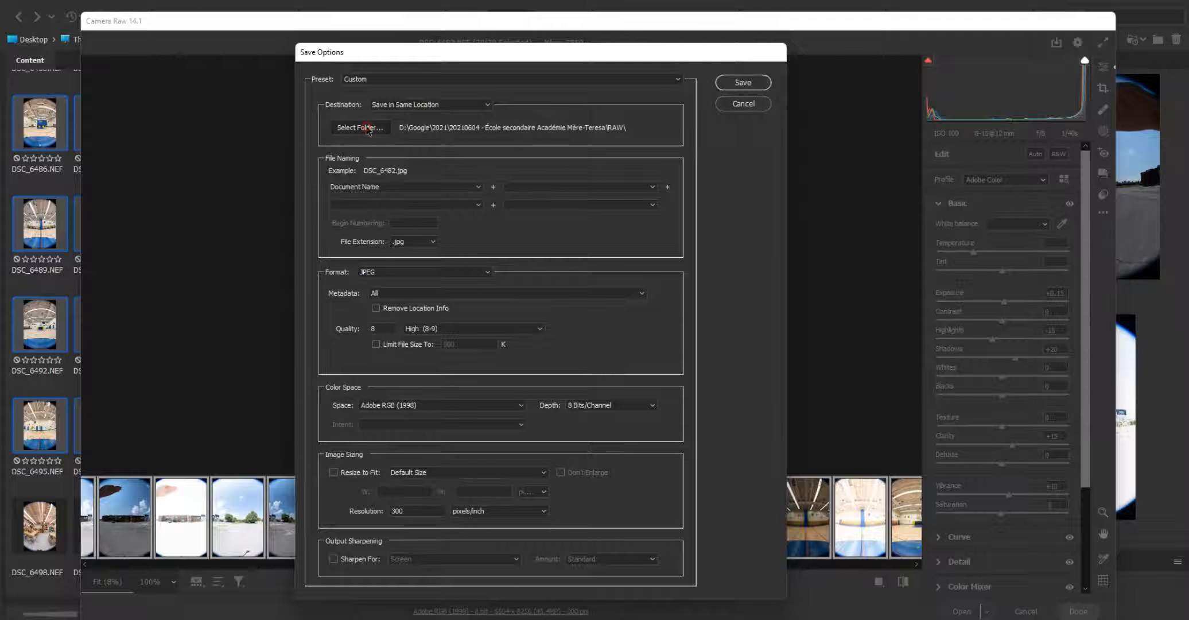
# - Create a JPG2 folder inside 20210602 - Ecole secondaire catholique Renaissance and set it as the save destination
pyautogui.click(366, 127)
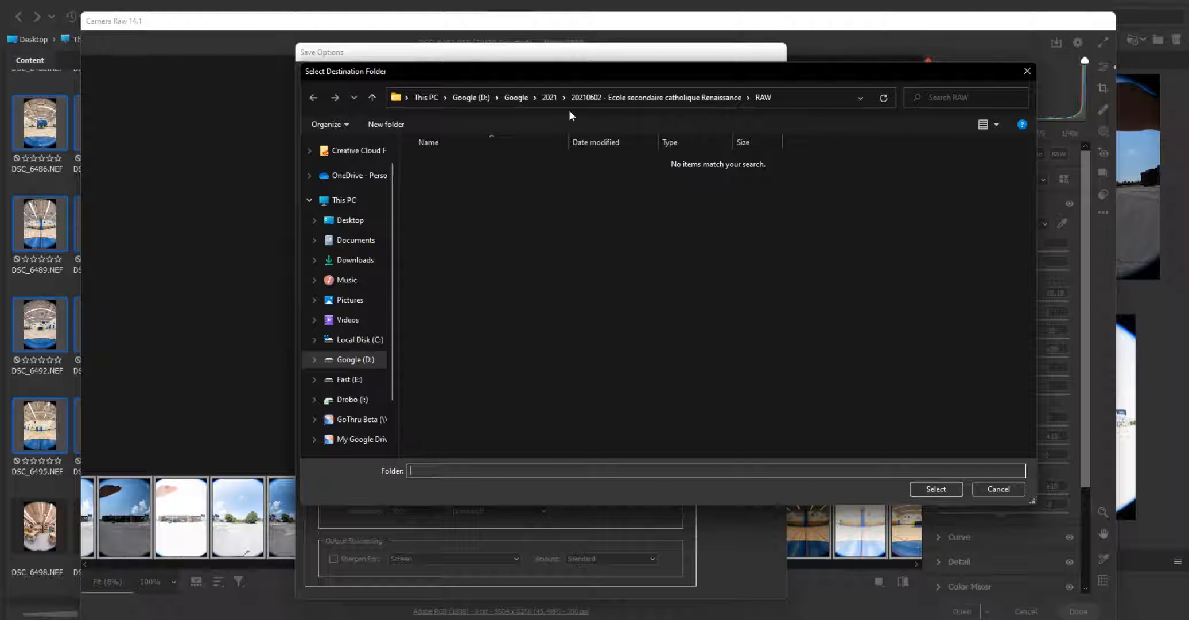
pyautogui.click(694, 97)
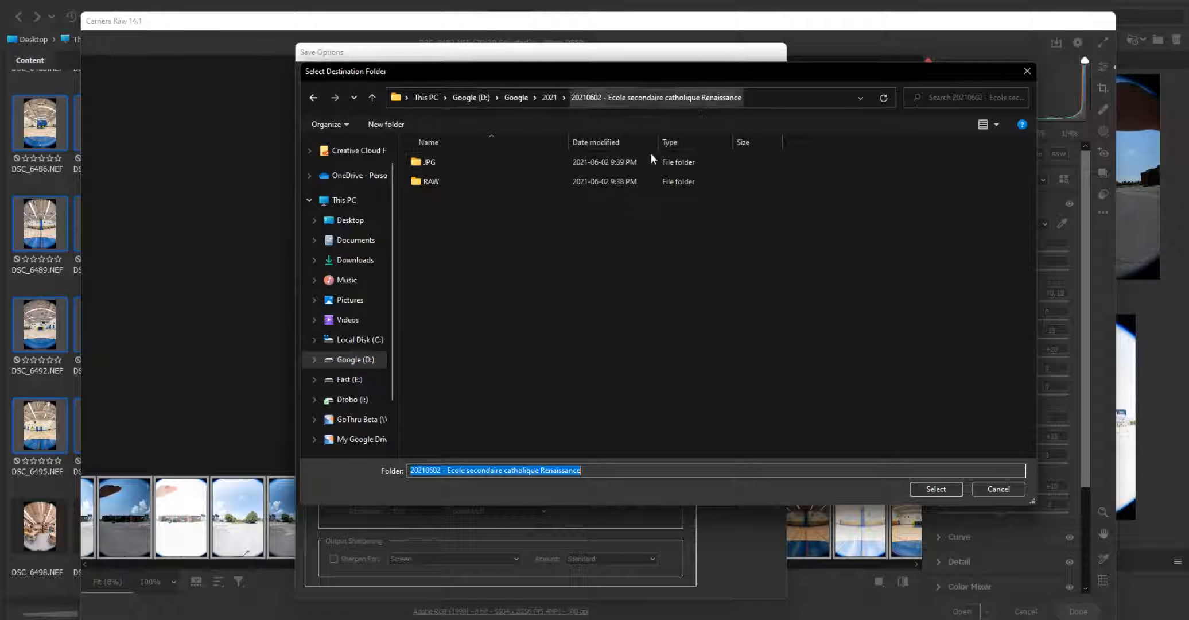
pyautogui.click(386, 123)
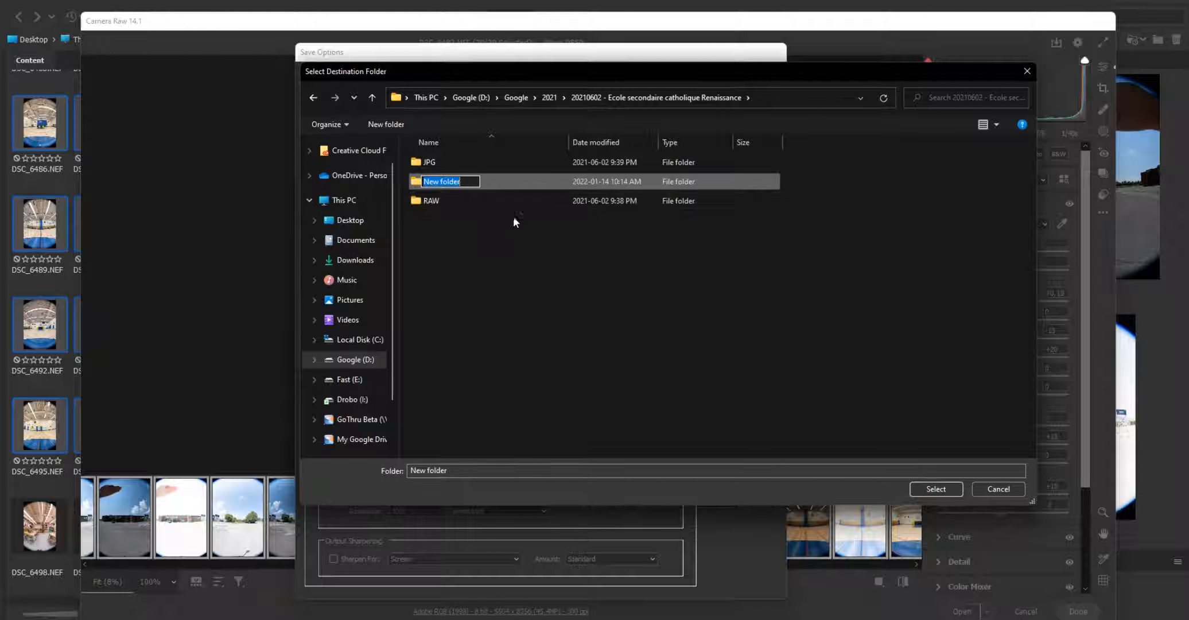
pyautogui.write('JPG2')
pyautogui.press('Return')
pyautogui.click(431, 182)
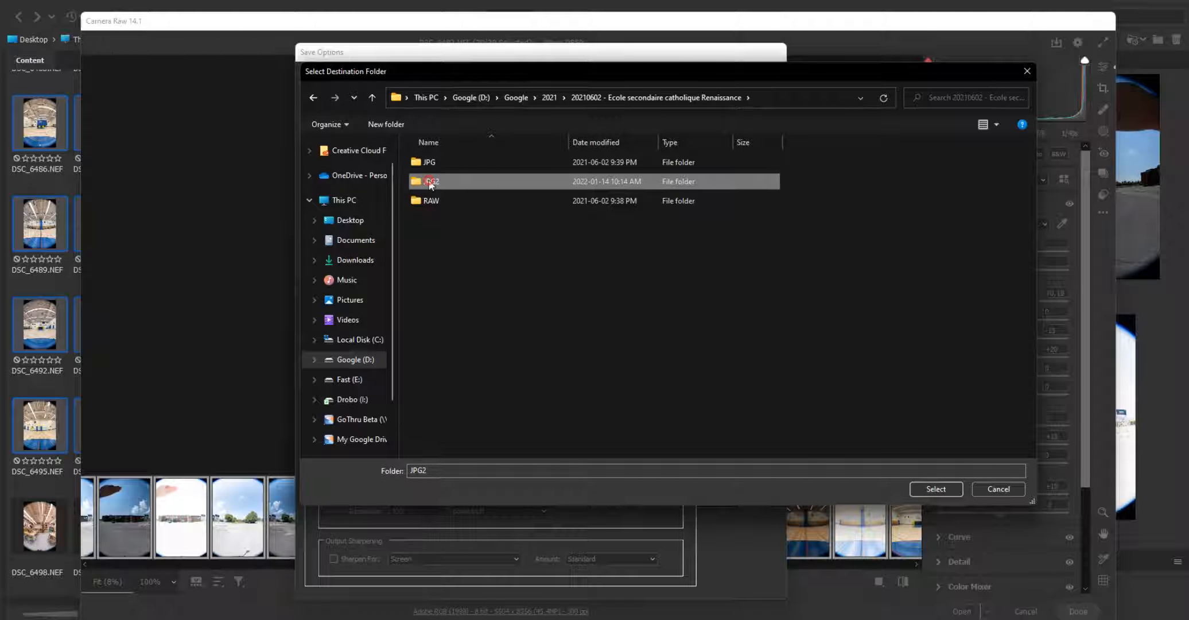
pyautogui.doubleClick(430, 182)
pyautogui.click(936, 489)
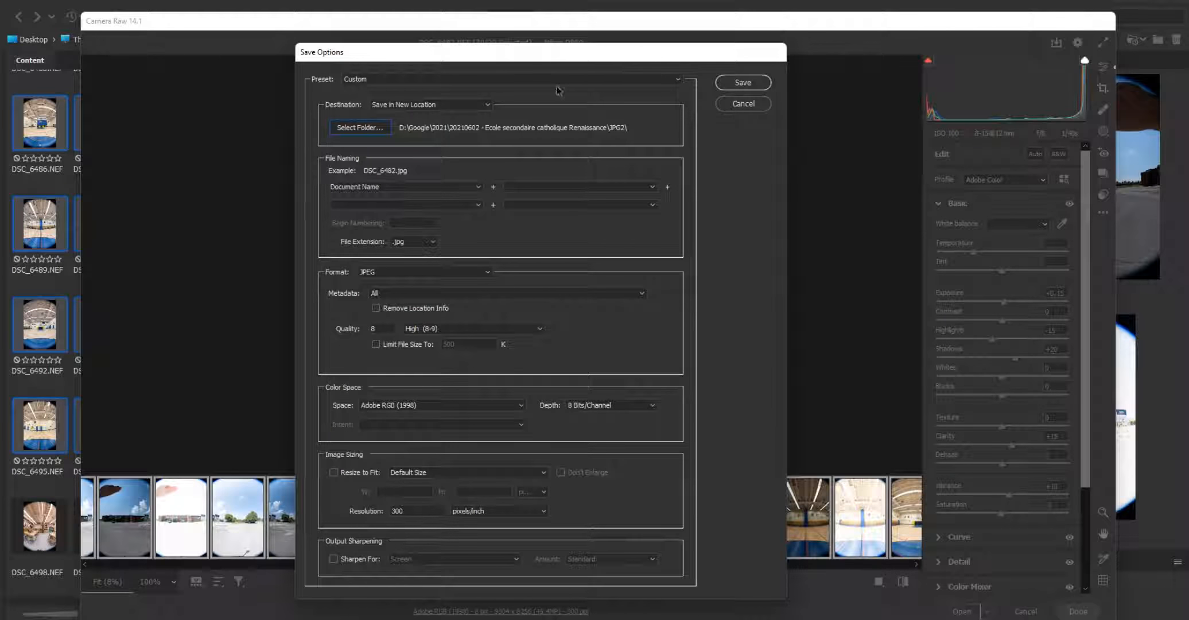
# - Save all 30 images as JPEGs at quality 8, then finish the Camera Raw session keeping the edits
pyautogui.moveTo(560, 52); pyautogui.dragTo(625, 35)
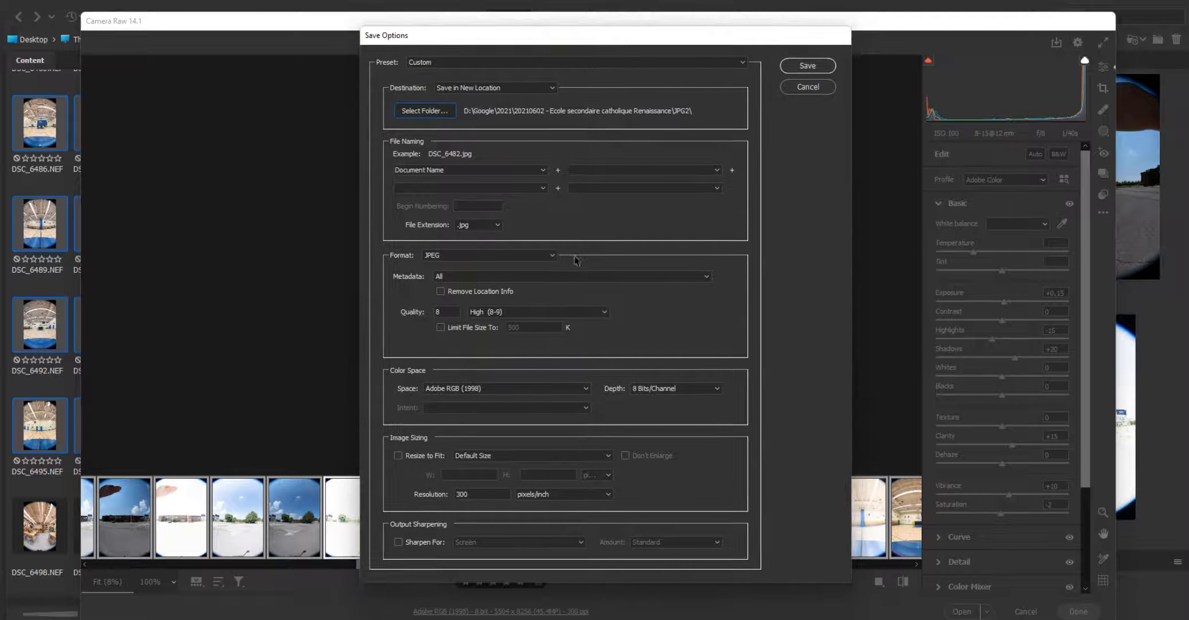
pyautogui.click(819, 66)
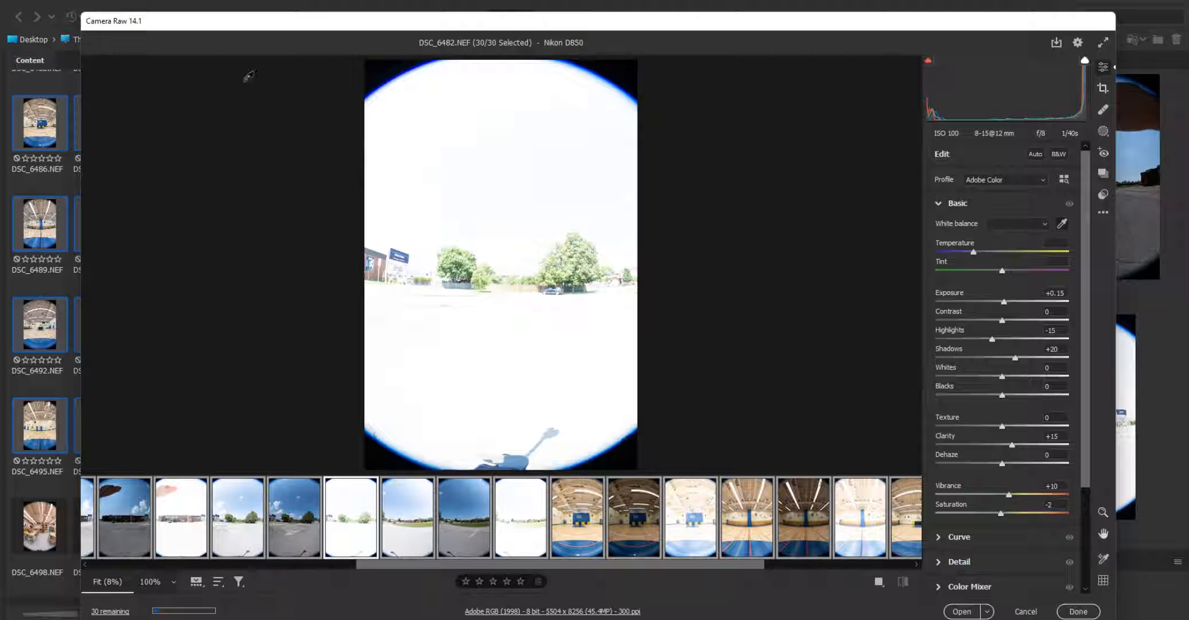
pyautogui.click(242, 27)
pyautogui.moveTo(242, 28); pyautogui.dragTo(233, 20)
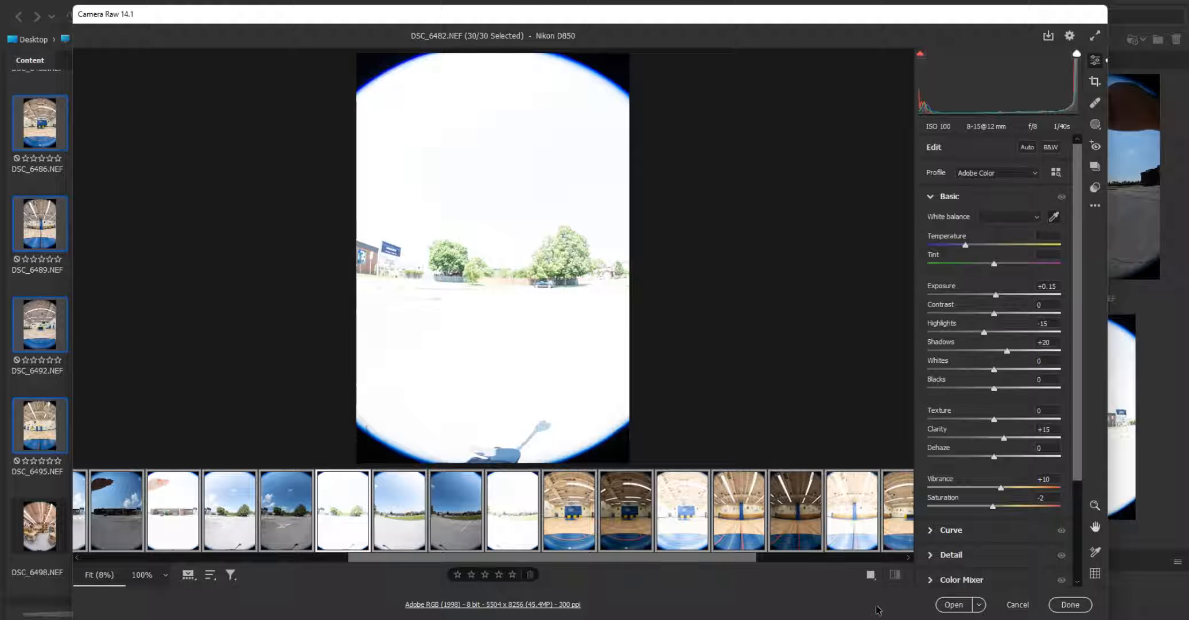
pyautogui.click(1078, 607)
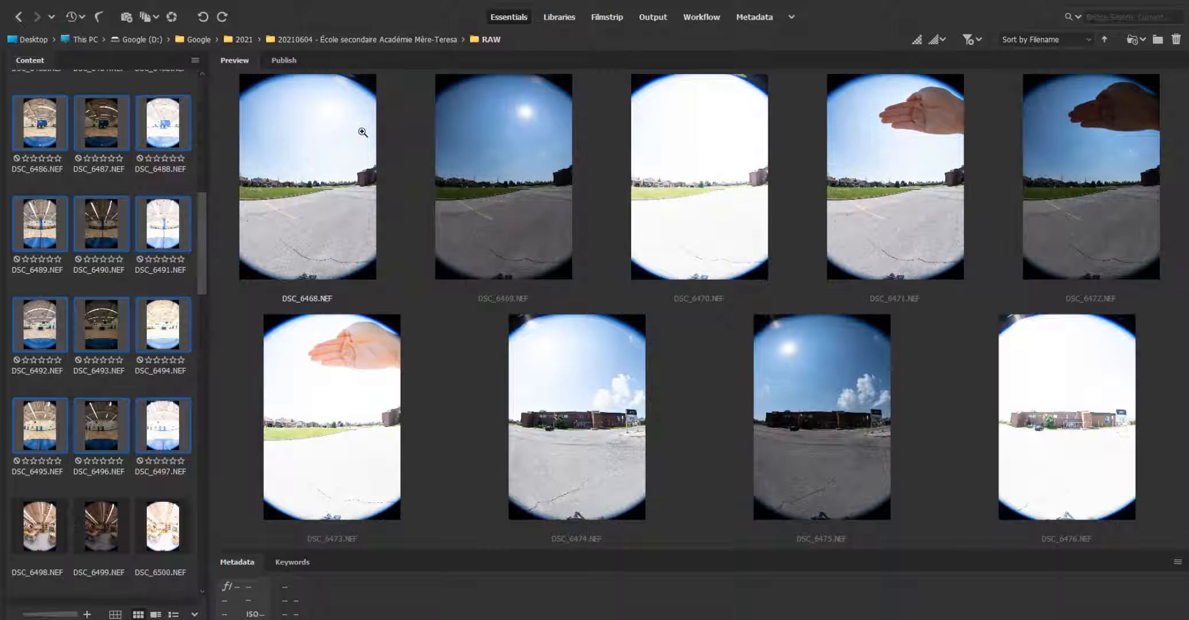
# - Open the JPG folder of 20210604 - École secondaire Académie Mère-Teresa and delete its existing enfused subfolder
pyautogui.click(396, 40)
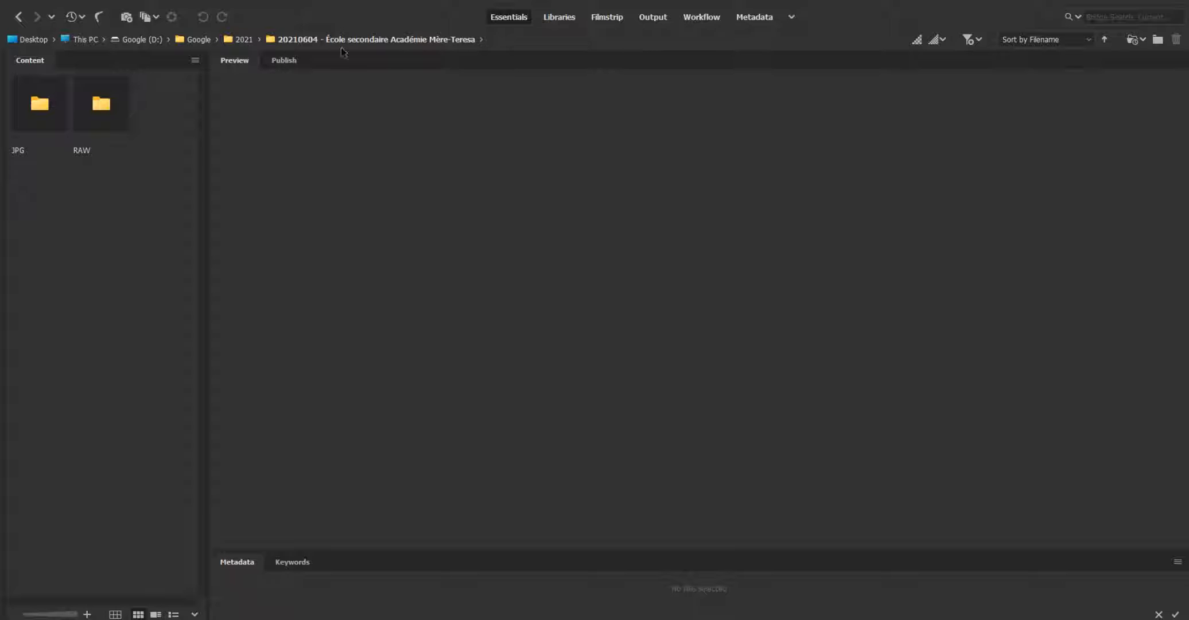
pyautogui.doubleClick(33, 119)
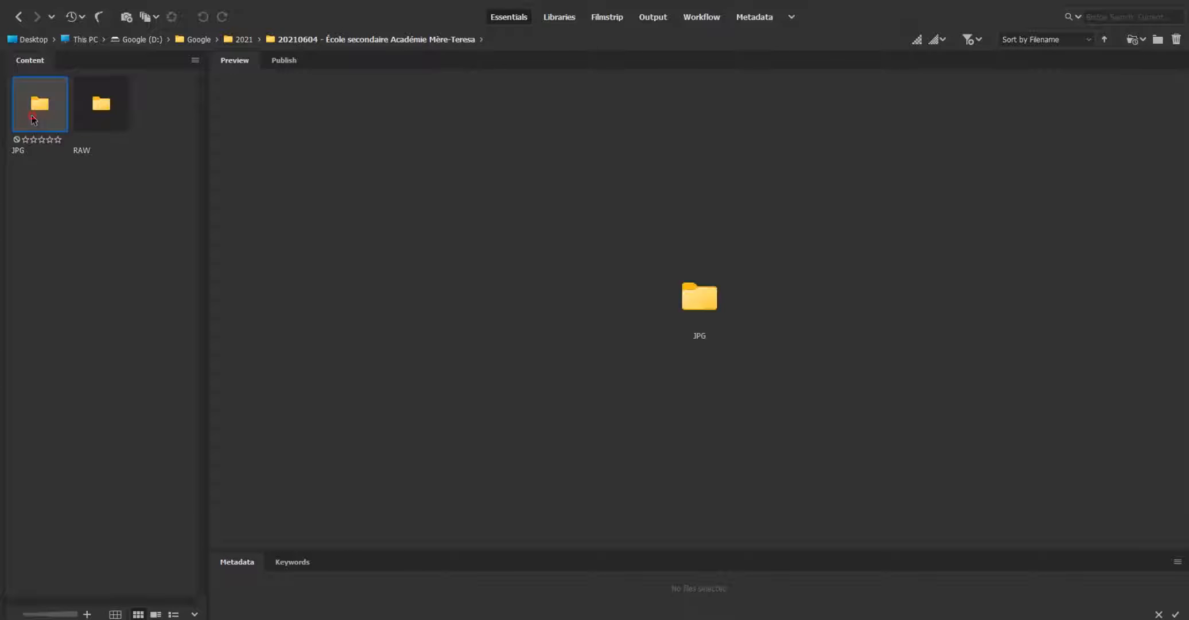
pyautogui.click(101, 115)
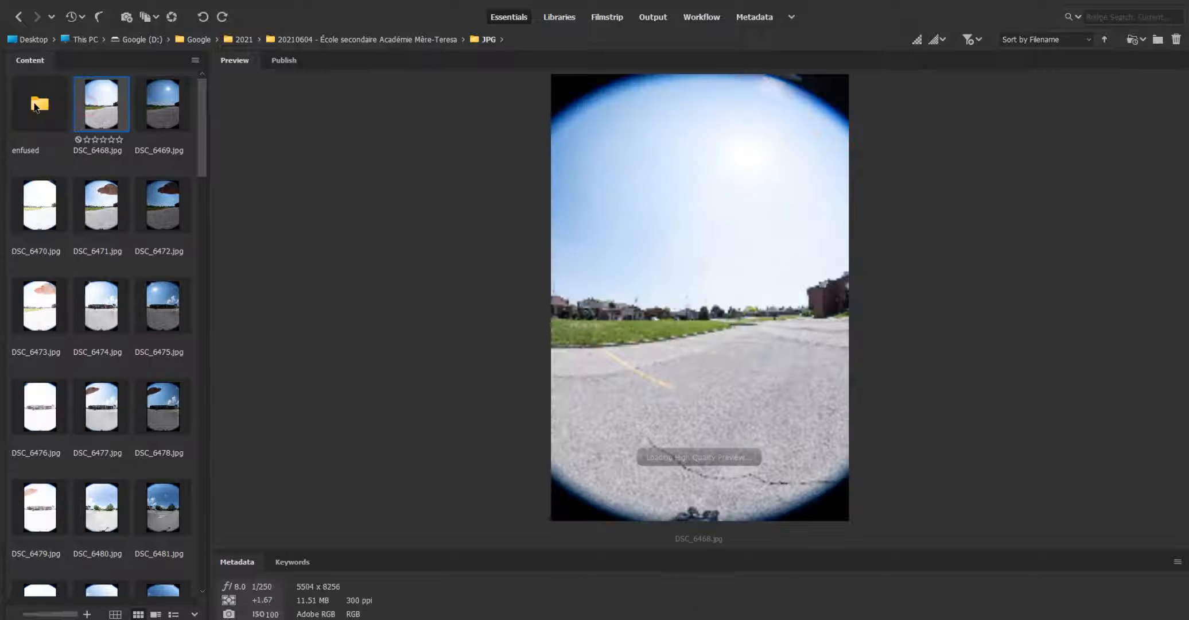
pyautogui.click(40, 106)
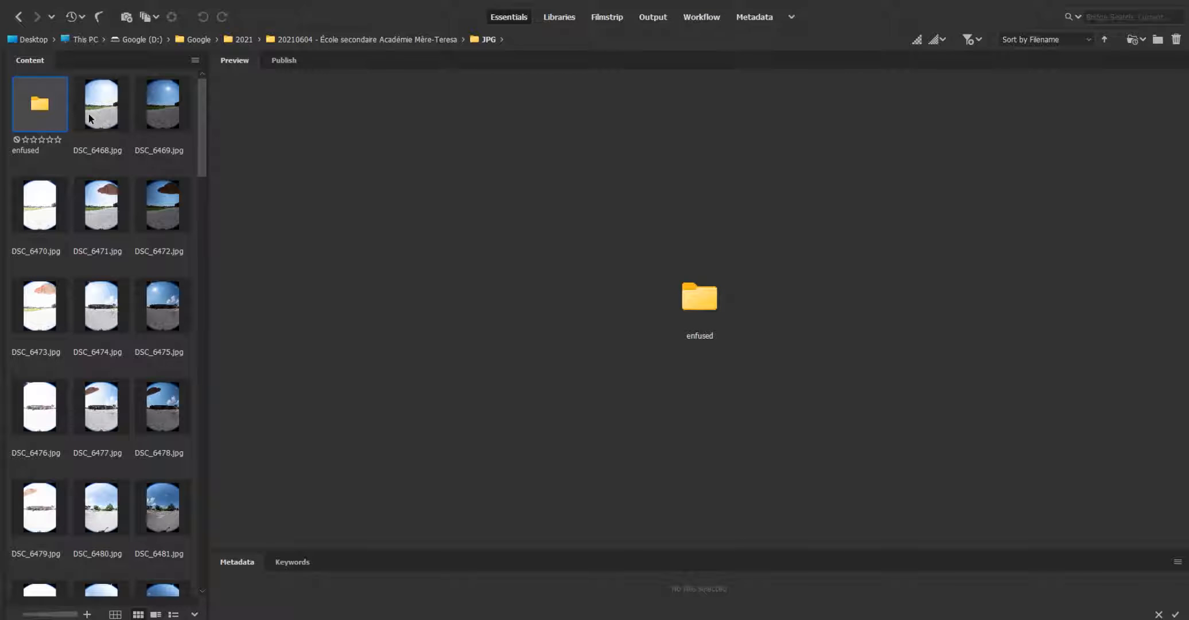
pyautogui.press('Delete')
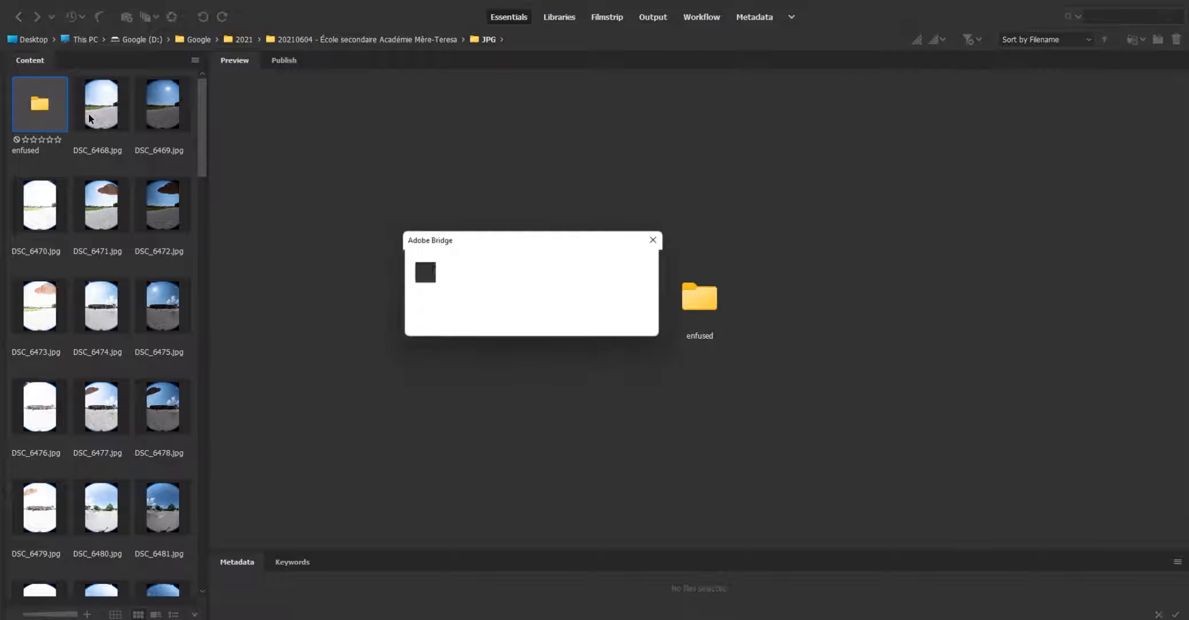
pyautogui.click(545, 323)
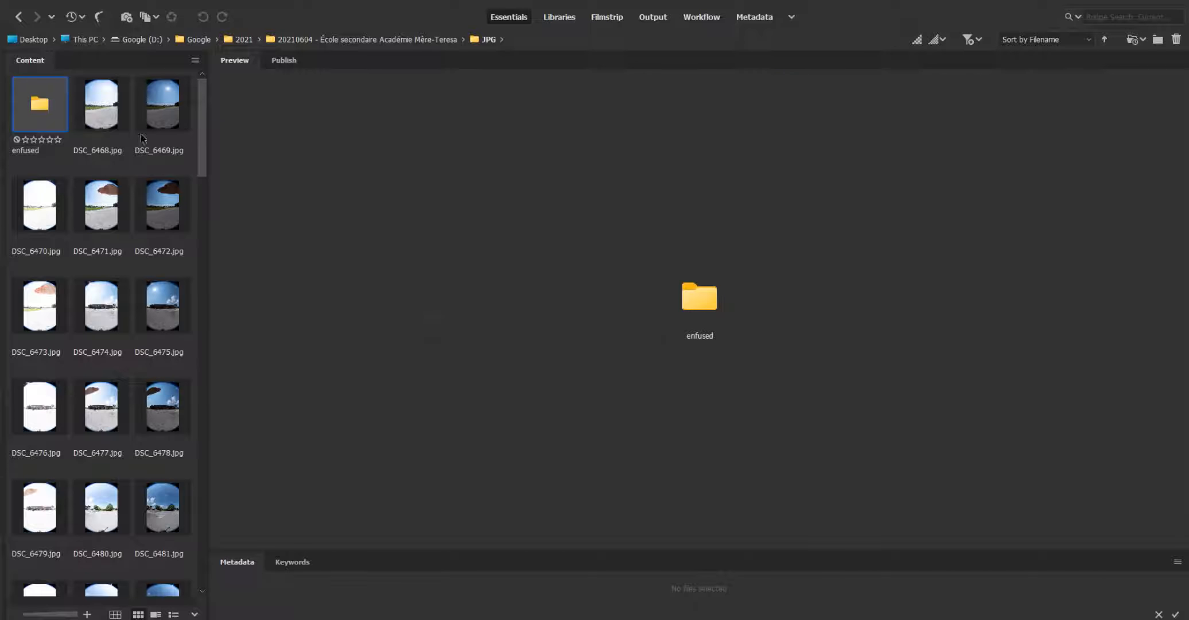
pyautogui.moveTo(202, 127); pyautogui.dragTo(188, 81)
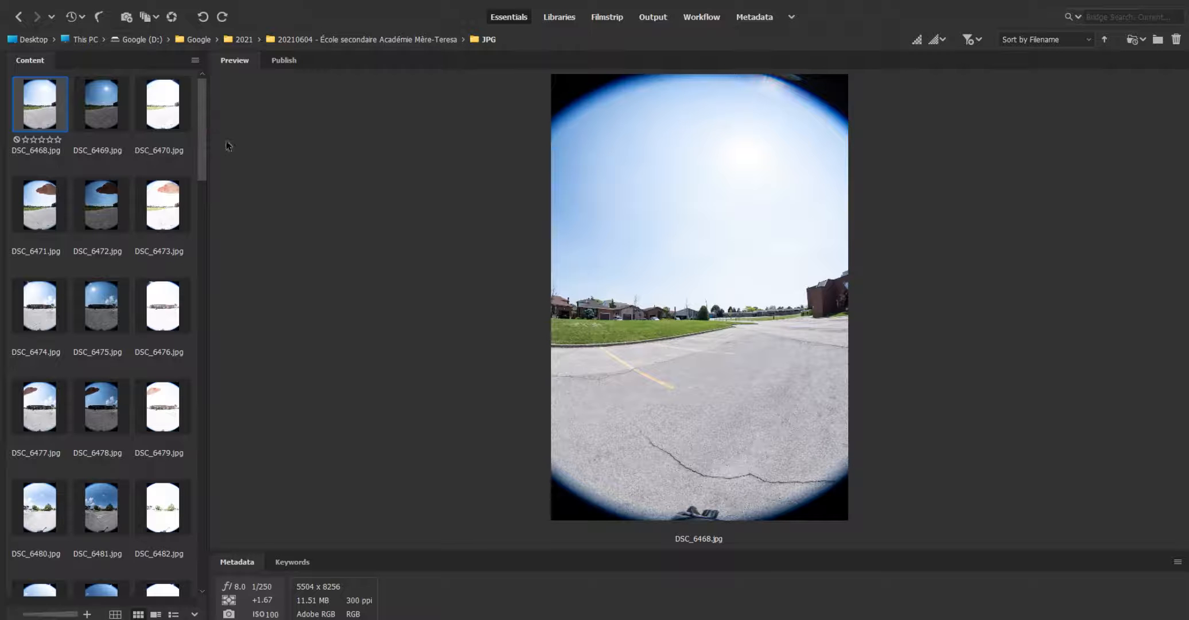
# - Switch to EnfuseGUI, shrink its window so the Bridge thumbnails stay reachable, and set the output format to JPEG
pyautogui.moveTo(205, 146); pyautogui.dragTo(208, 146)
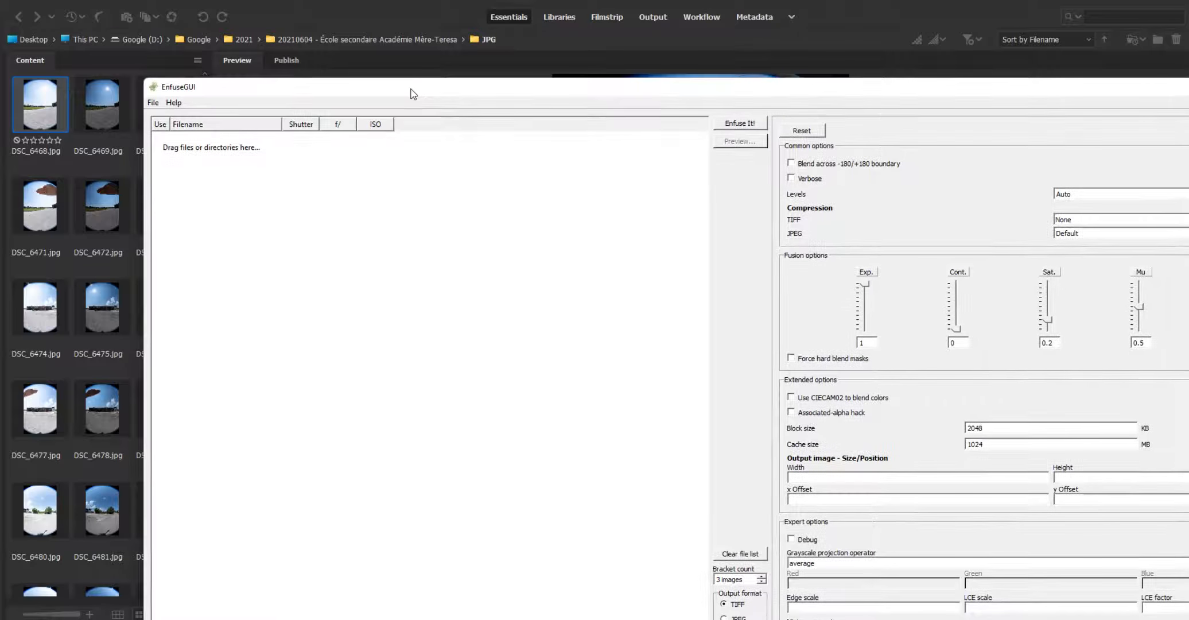
pyautogui.moveTo(402, 79); pyautogui.dragTo(326, 36)
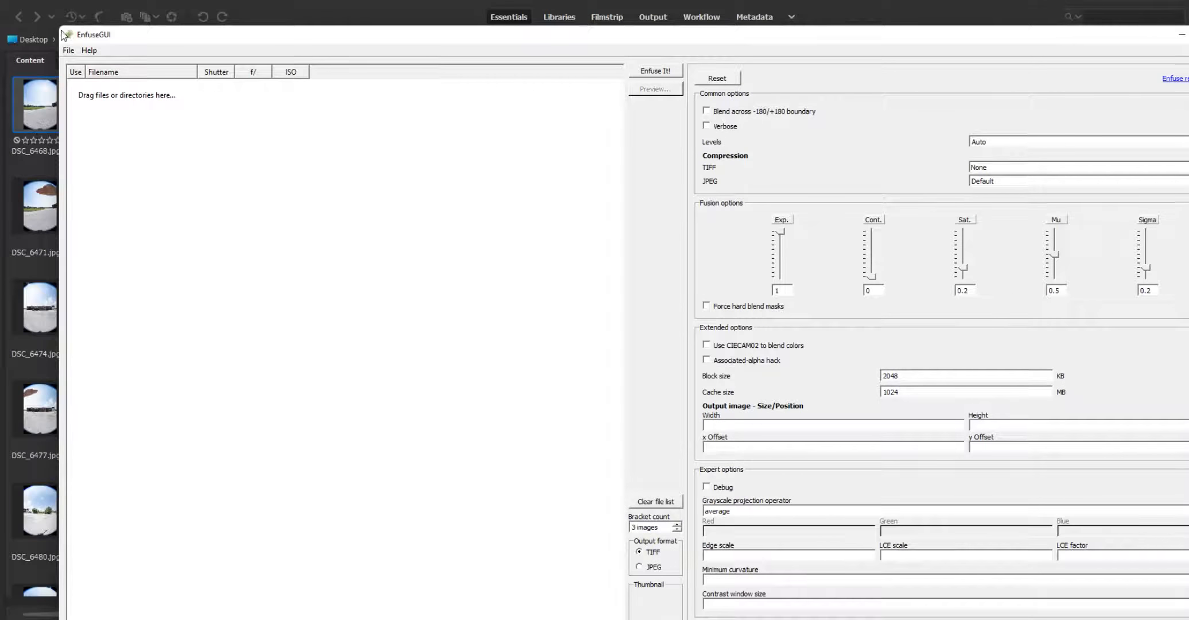
pyautogui.moveTo(61, 27); pyautogui.dragTo(474, 184)
pyautogui.moveTo(594, 199); pyautogui.dragTo(403, 81)
pyautogui.click(613, 456)
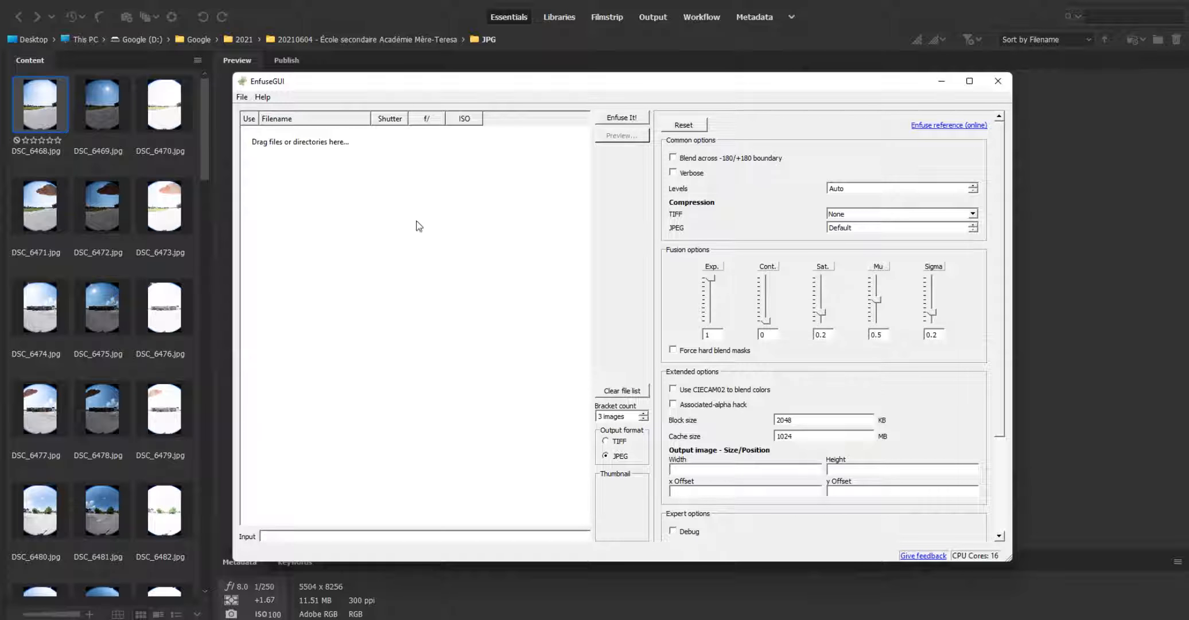
# - Select DSC_6468.jpg through DSC_6497.jpg in Bridge and load them into the EnfuseGUI file list
pyautogui.click(50, 113)
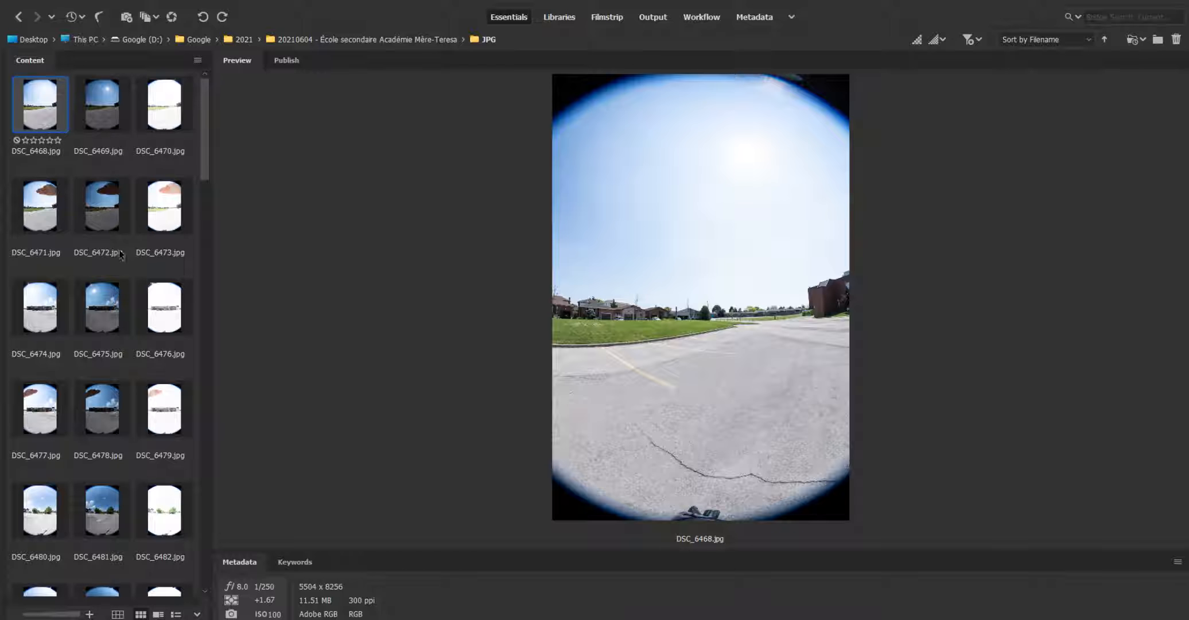
pyautogui.scroll(-10, 116, 257)
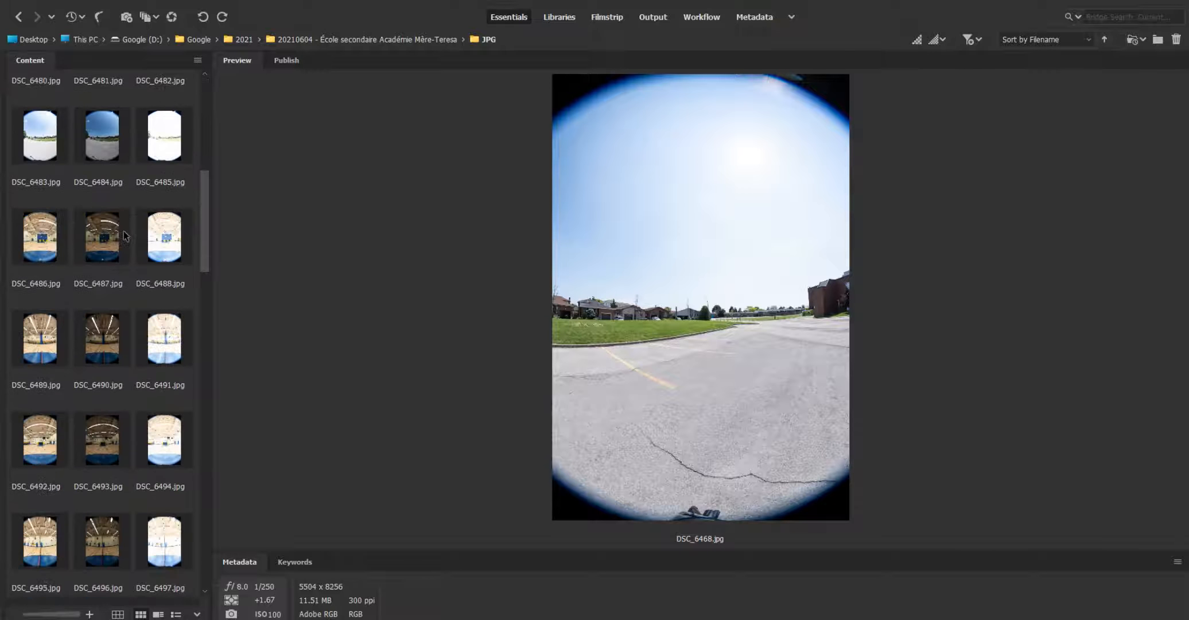
pyautogui.keyDown('shift'); pyautogui.click(173, 269); pyautogui.keyUp('shift')
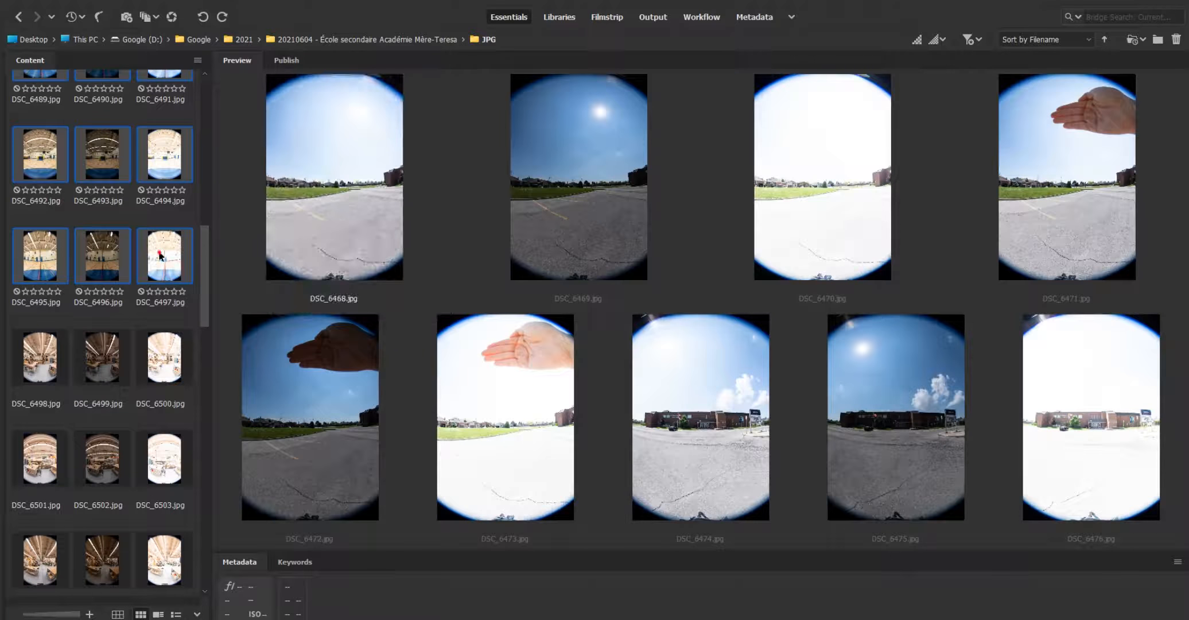
pyautogui.moveTo(156, 249); pyautogui.dragTo(468, 286)
pyautogui.hotkey('alt', 'Tab')
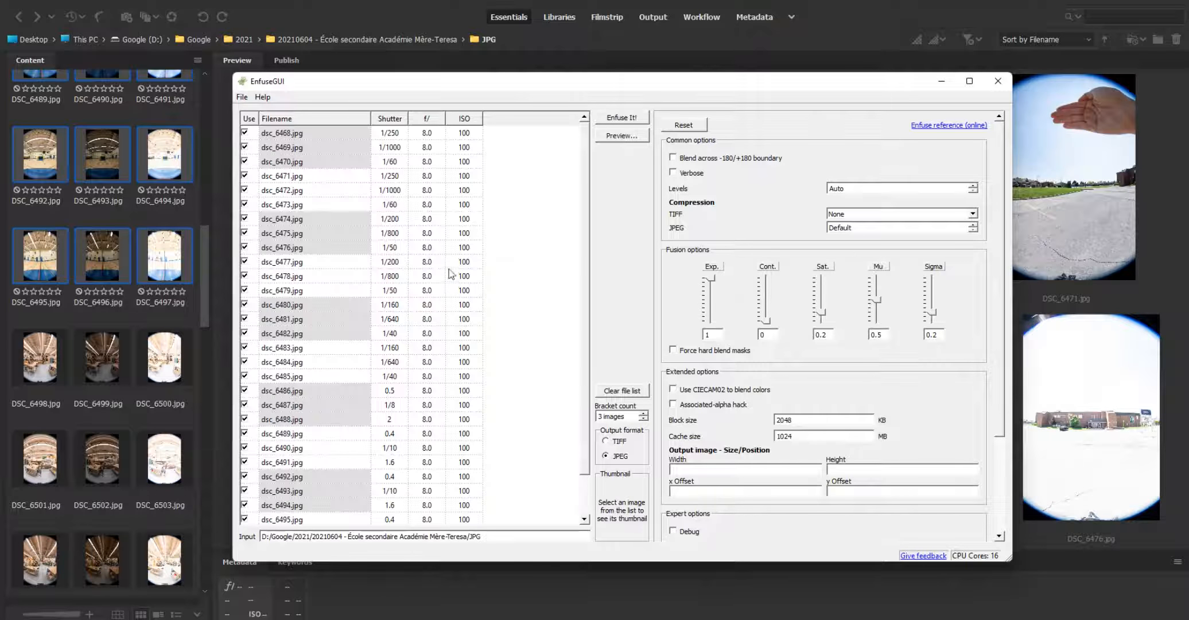
# - Run Enfuse on the loaded JPEGs with a bracket count of 3 images
pyautogui.click(616, 413)
pyautogui.tripleClick(617, 413)
pyautogui.moveTo(448, 86); pyautogui.dragTo(420, 80)
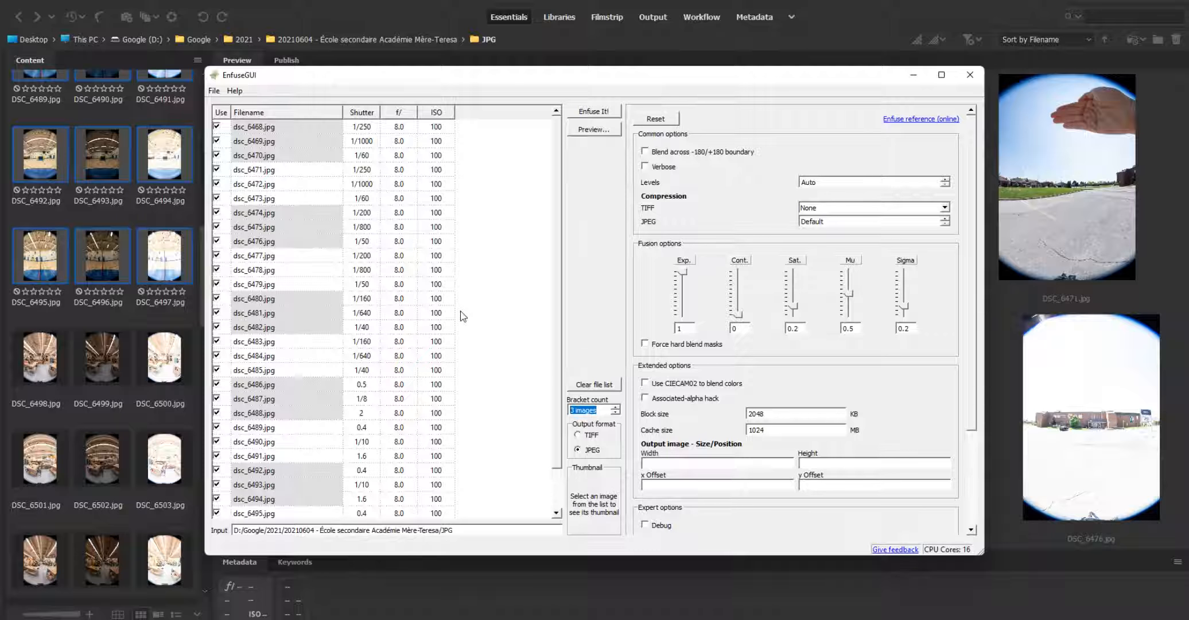
pyautogui.click(593, 112)
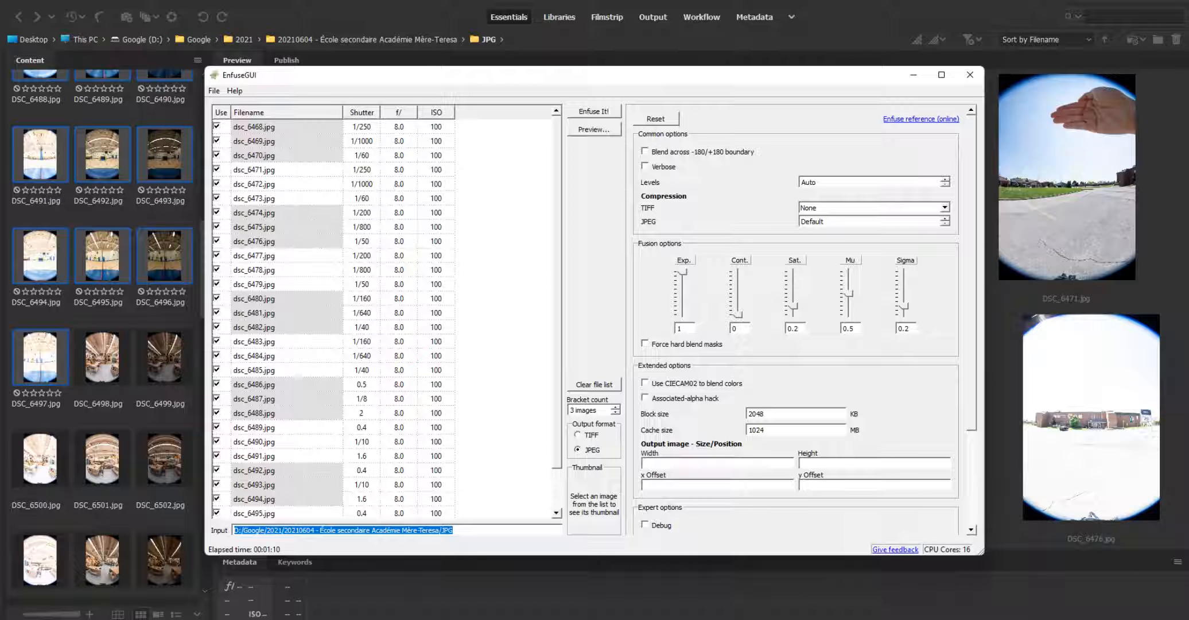
pyautogui.moveTo(626, 74); pyautogui.dragTo(697, 111)
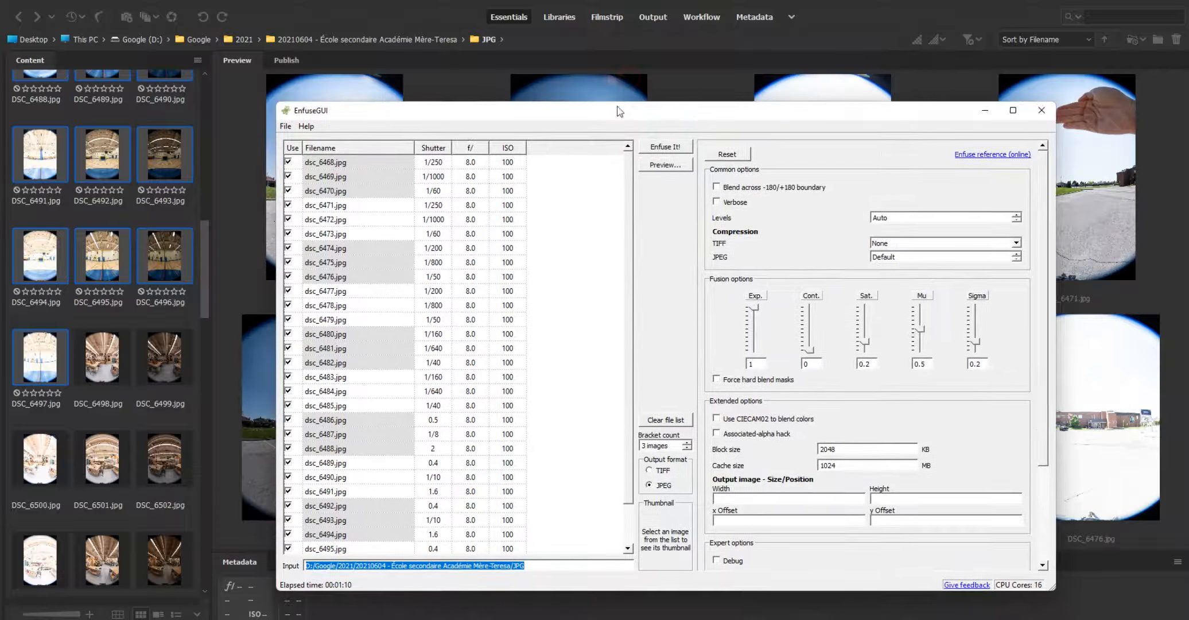
# - Return to Bridge, open the new enfused folder and delete its logs and preview subfolders, keeping all fused images
pyautogui.click(202, 101)
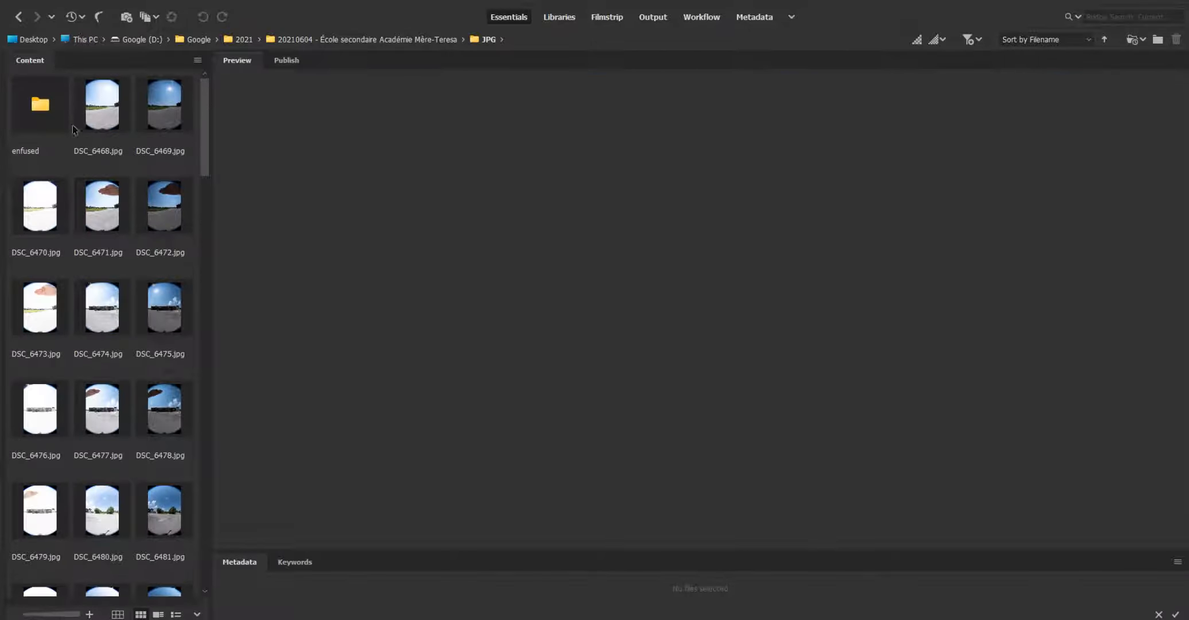
pyautogui.doubleClick(57, 120)
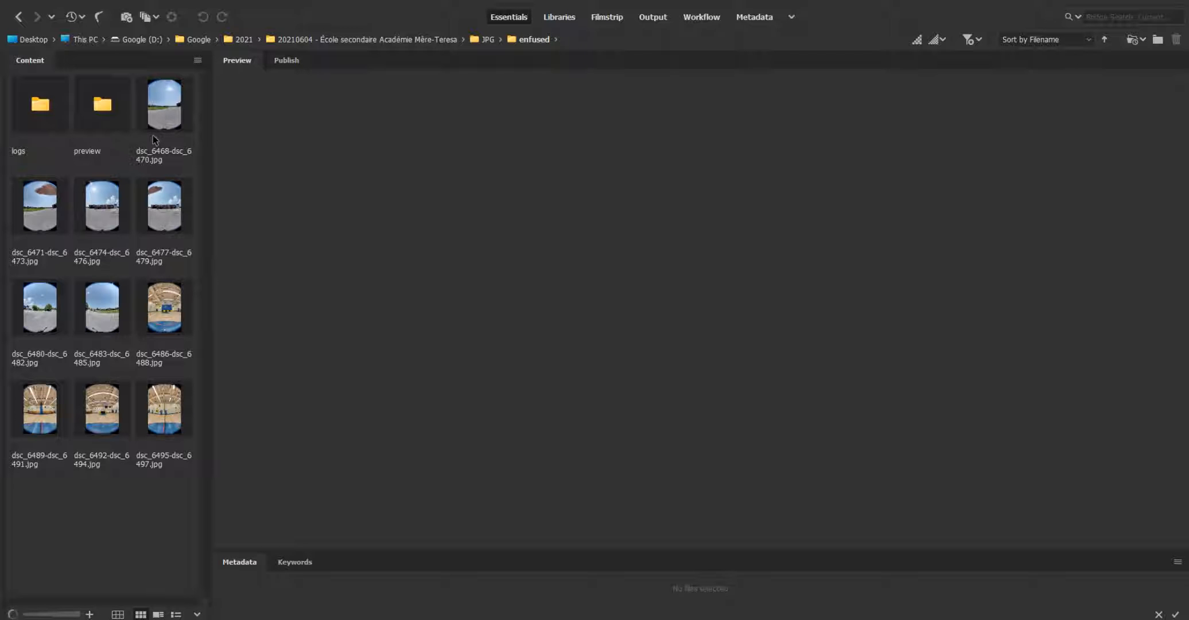
pyautogui.click(62, 121)
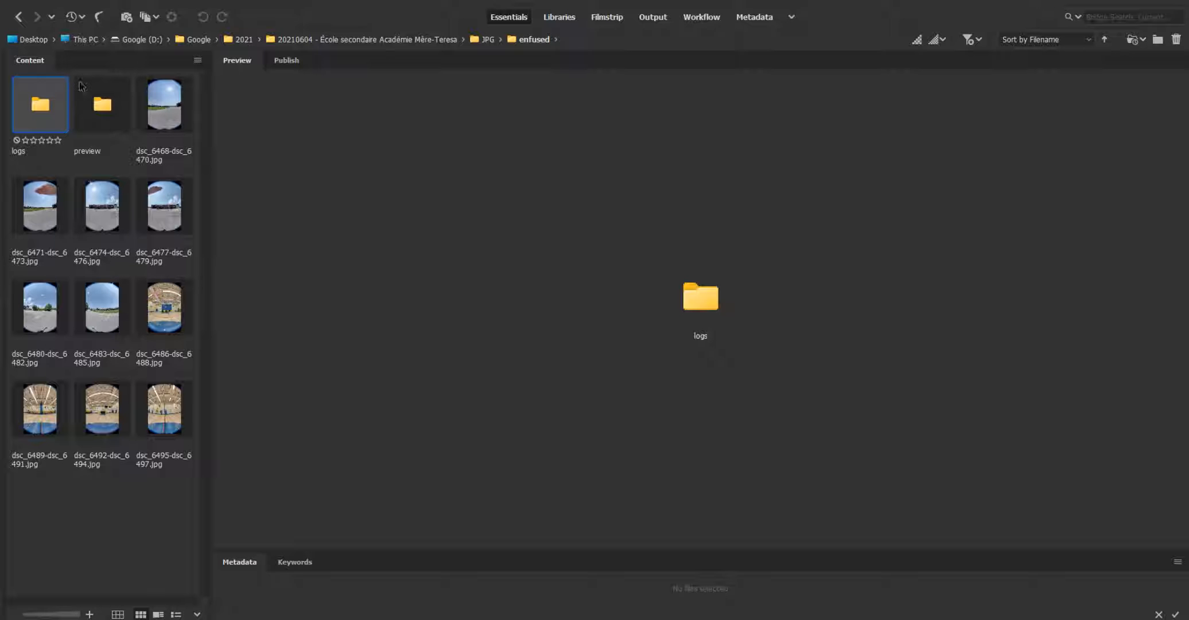
pyautogui.keyDown('ctrl'); pyautogui.click(99, 109); pyautogui.keyUp('ctrl')
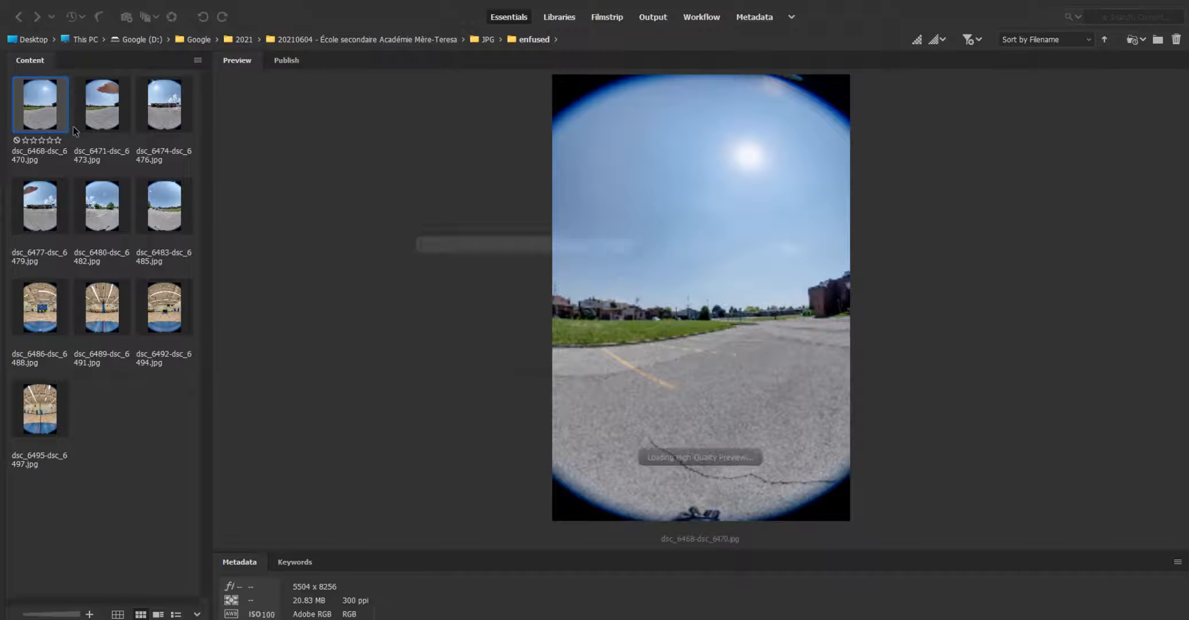
pyautogui.press('Delete')
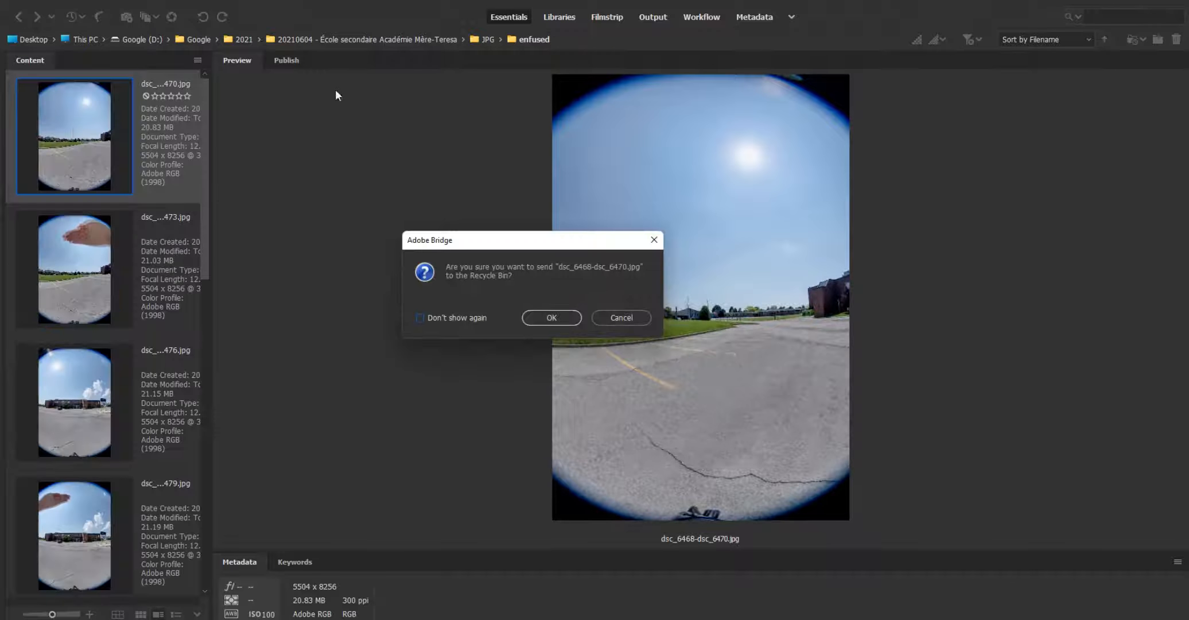
pyautogui.press('Escape')
pyautogui.hotkey('ctrl', '\\')
pyautogui.hotkey('ctrl', '\\')
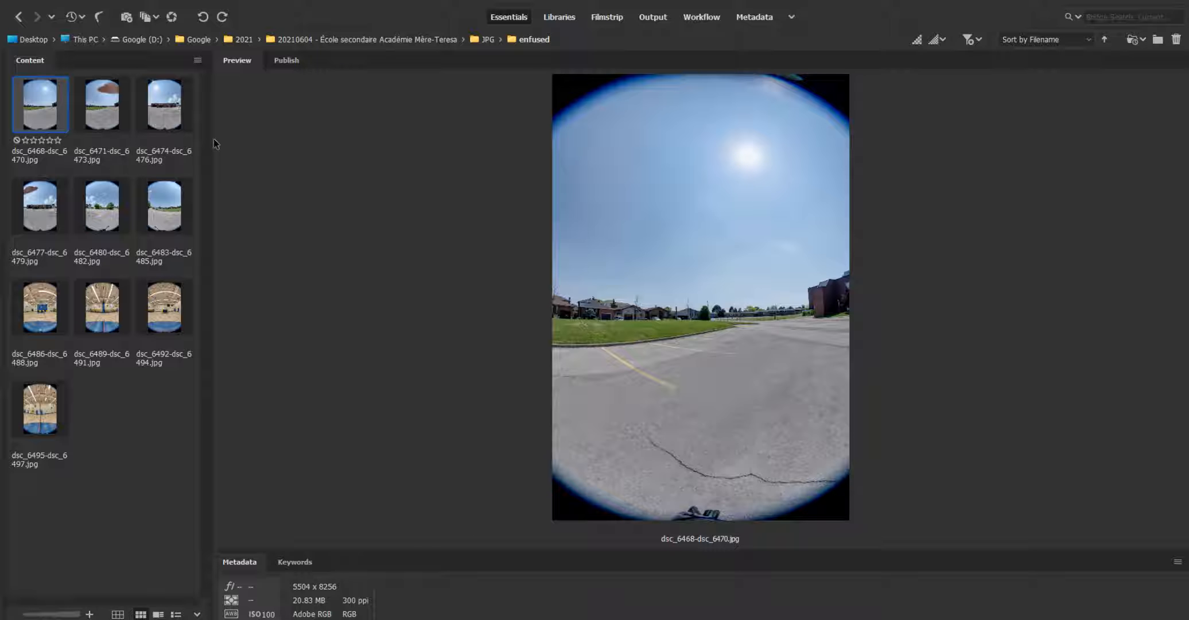
# - Widen the thumbnail area and compare the previews of dsc_6474-dsc_6476.jpg and dsc_6477-dsc_6479.jpg, without and with the hand covering the sun
pyautogui.moveTo(212, 140); pyautogui.dragTo(271, 135)
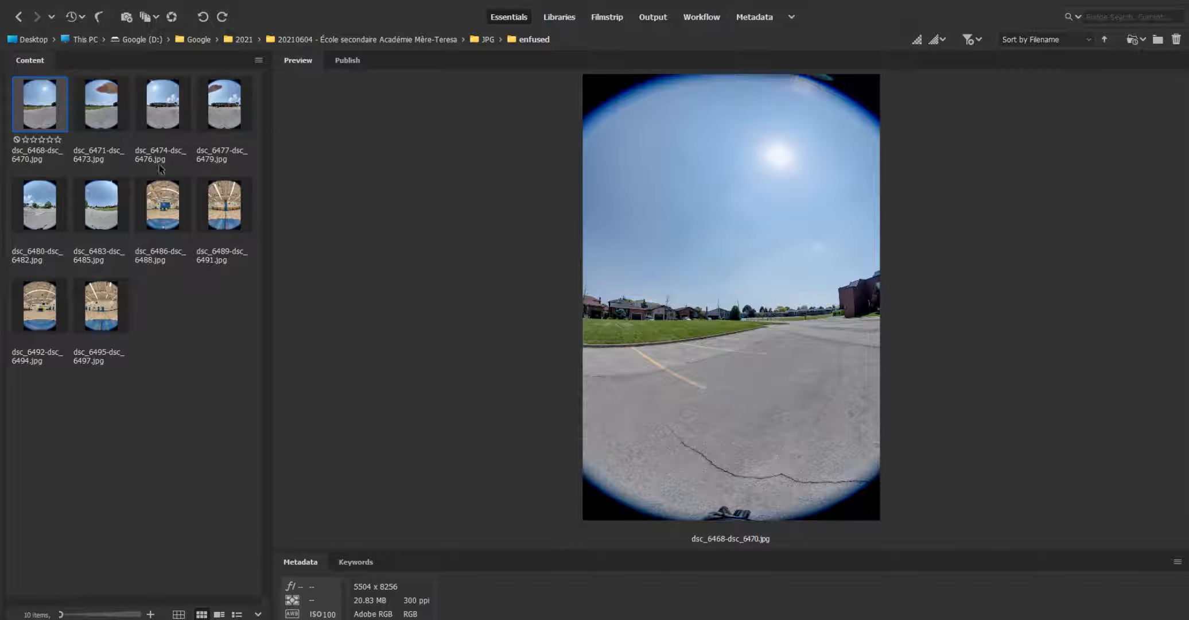
pyautogui.click(108, 111)
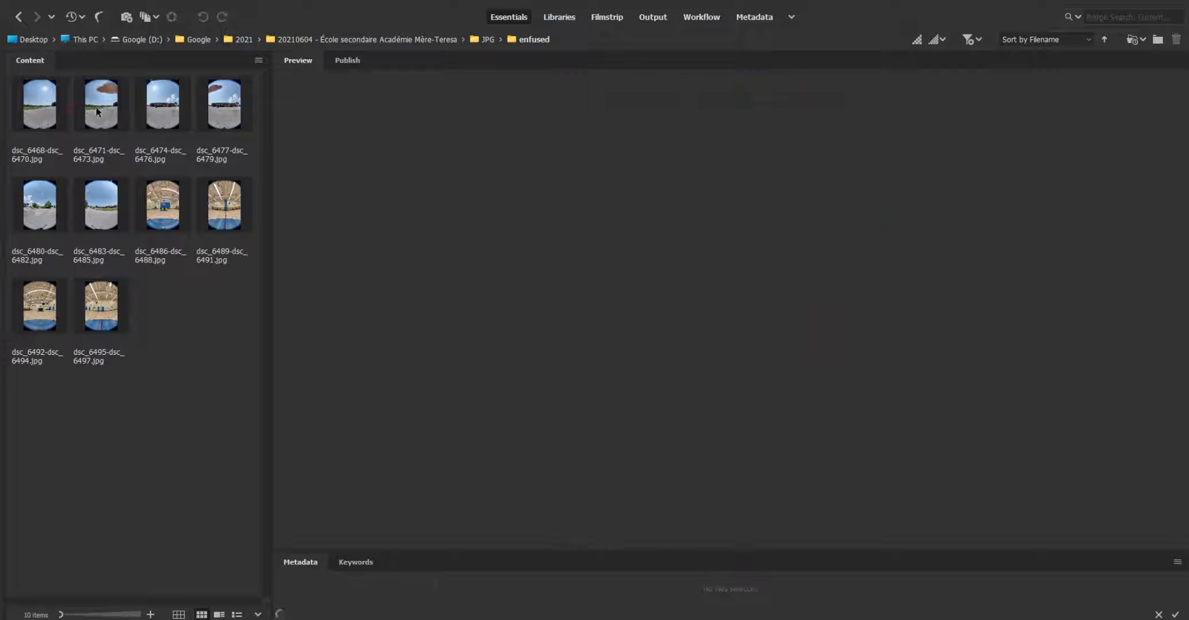
pyautogui.click(166, 112)
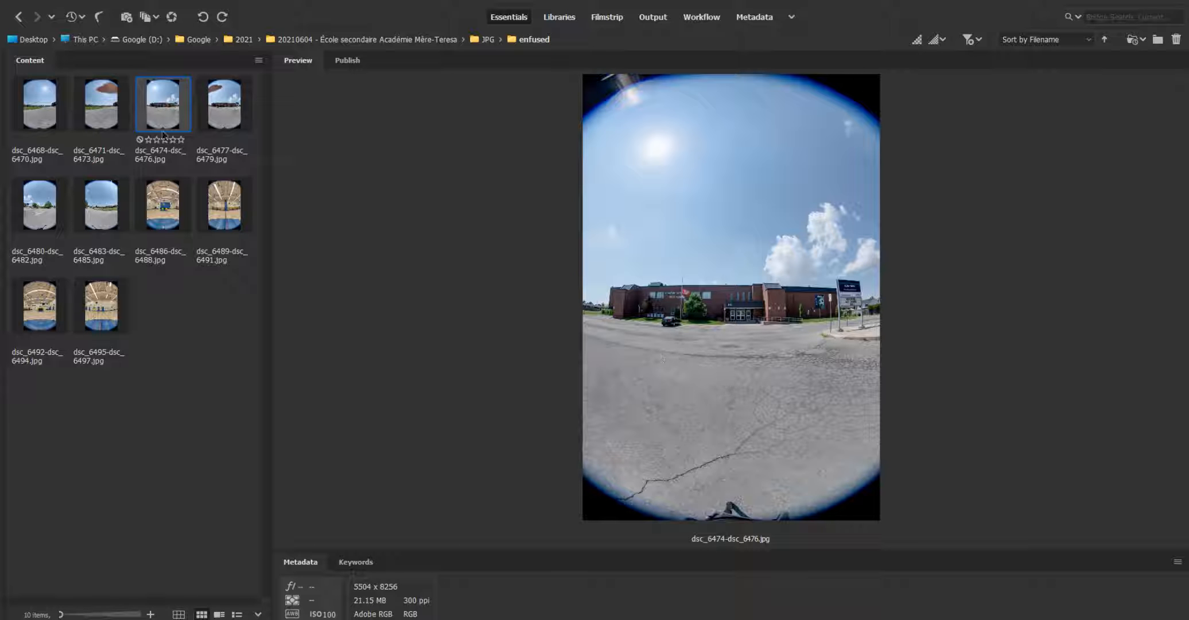
pyautogui.click(229, 116)
pyautogui.click(178, 112)
pyautogui.click(221, 118)
pyautogui.click(178, 113)
pyautogui.click(211, 119)
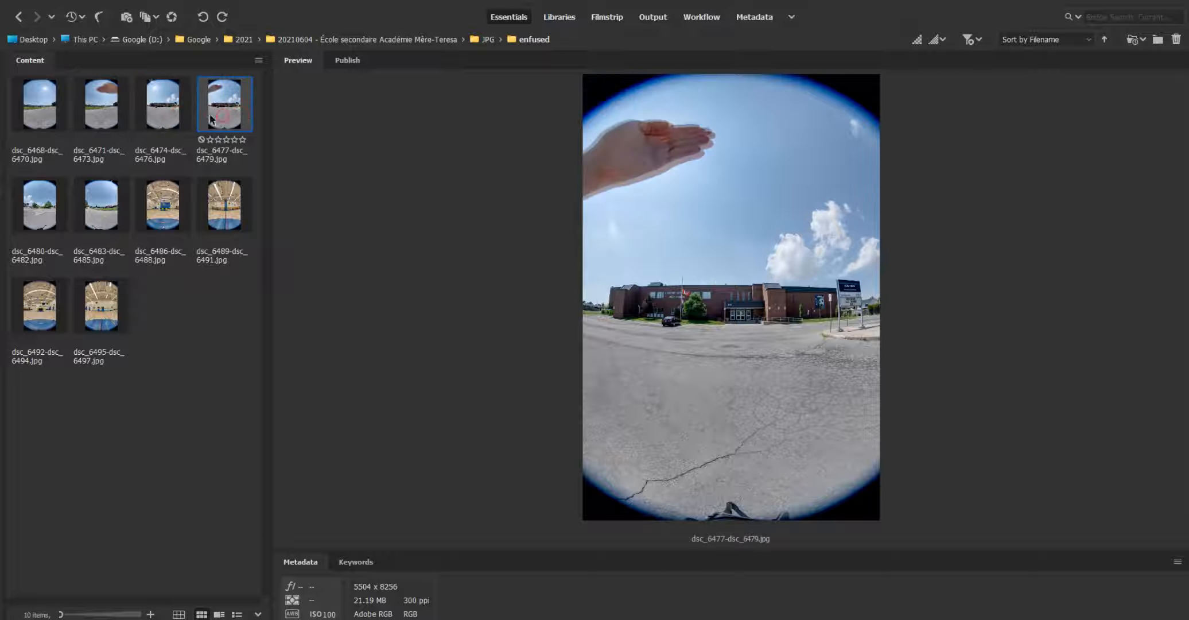
pyautogui.click(170, 115)
pyautogui.click(213, 119)
pyautogui.click(170, 115)
pyautogui.click(220, 120)
pyautogui.click(170, 118)
pyautogui.click(215, 119)
pyautogui.click(174, 120)
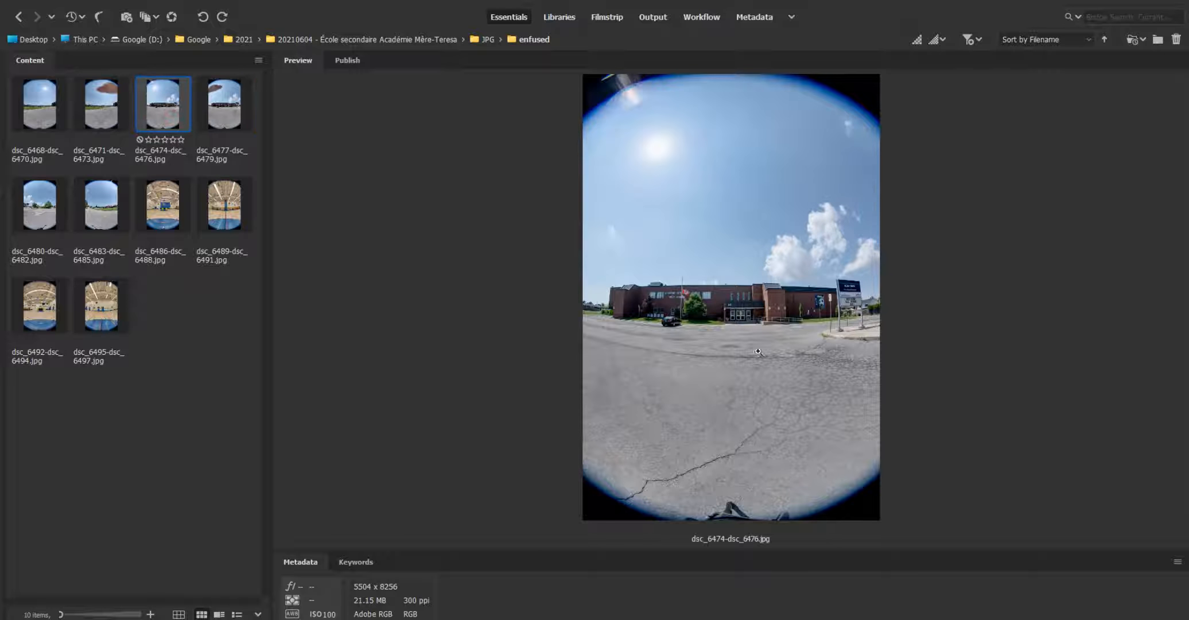
pyautogui.click(217, 120)
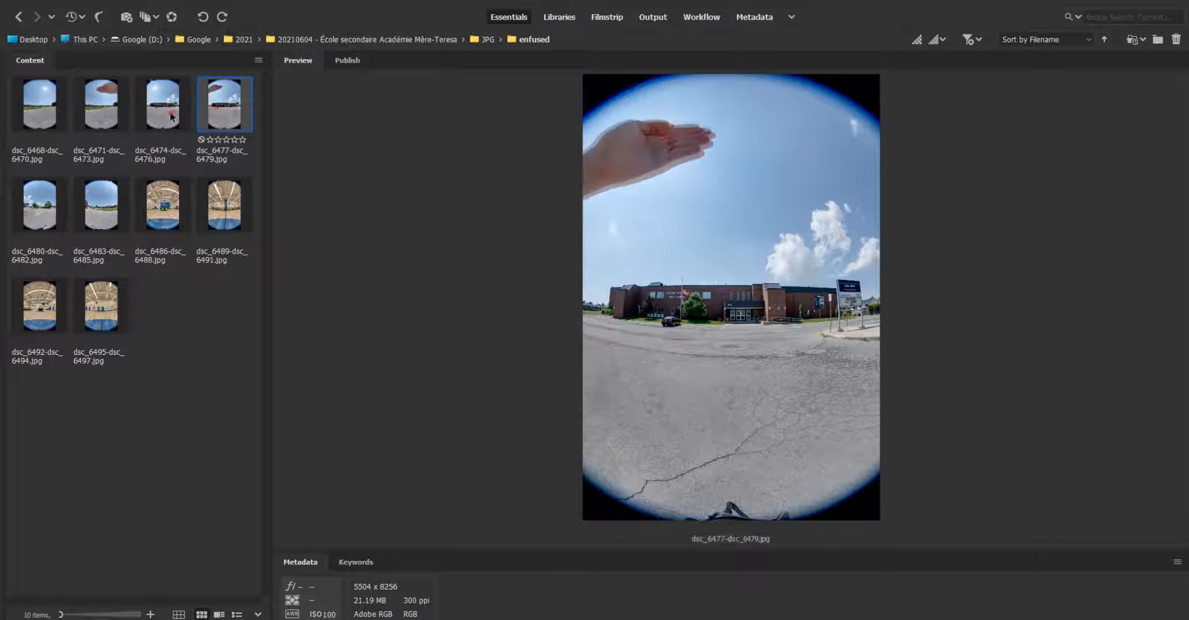
pyautogui.click(172, 118)
pyautogui.click(217, 120)
pyautogui.click(174, 115)
pyautogui.click(217, 120)
pyautogui.click(187, 117)
pyautogui.click(217, 119)
pyautogui.click(178, 120)
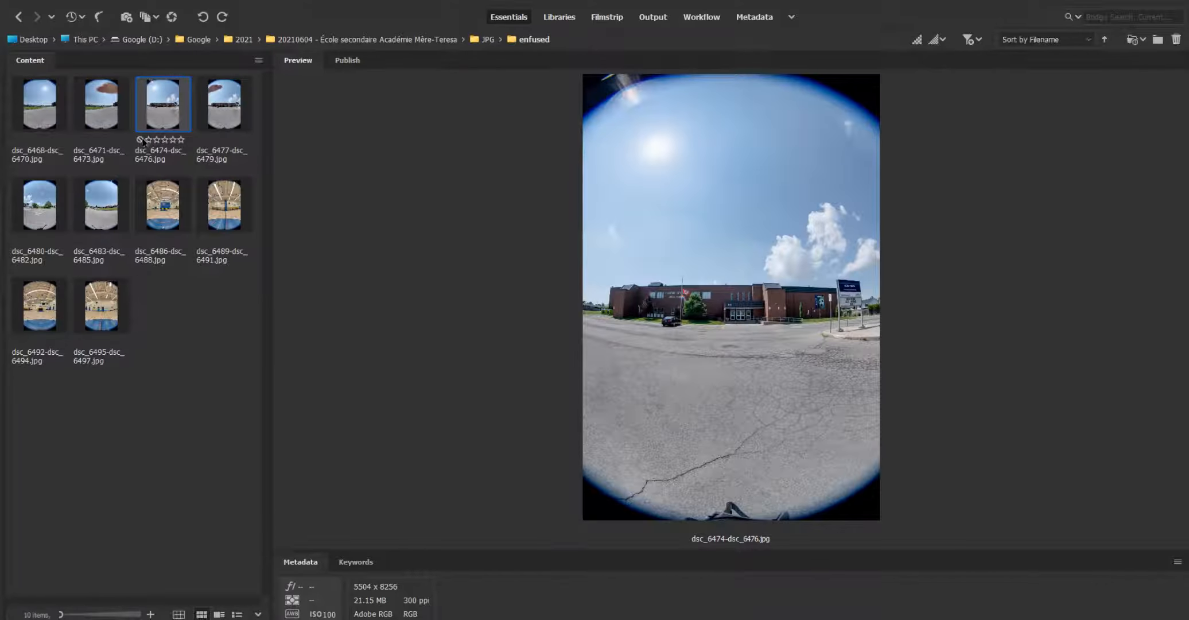
pyautogui.click(41, 115)
pyautogui.keyDown('shift'); pyautogui.click(230, 113); pyautogui.keyUp('shift')
pyautogui.moveTo(230, 113); pyautogui.dragTo(216, 192)
pyautogui.click(215, 194)
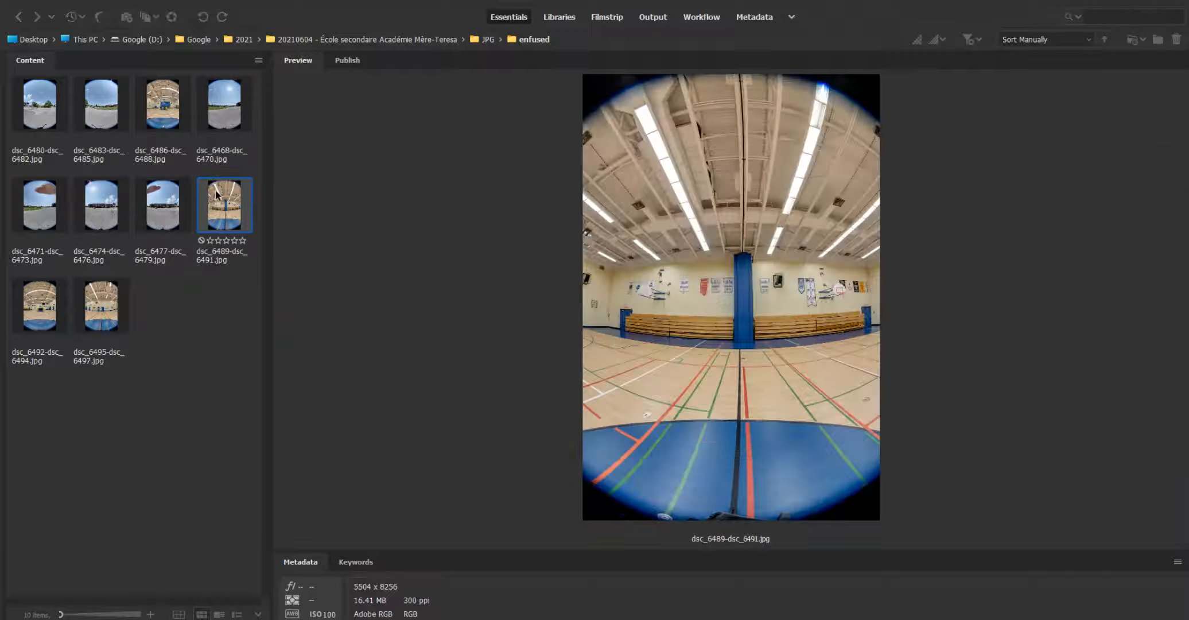
pyautogui.doubleClick(216, 192)
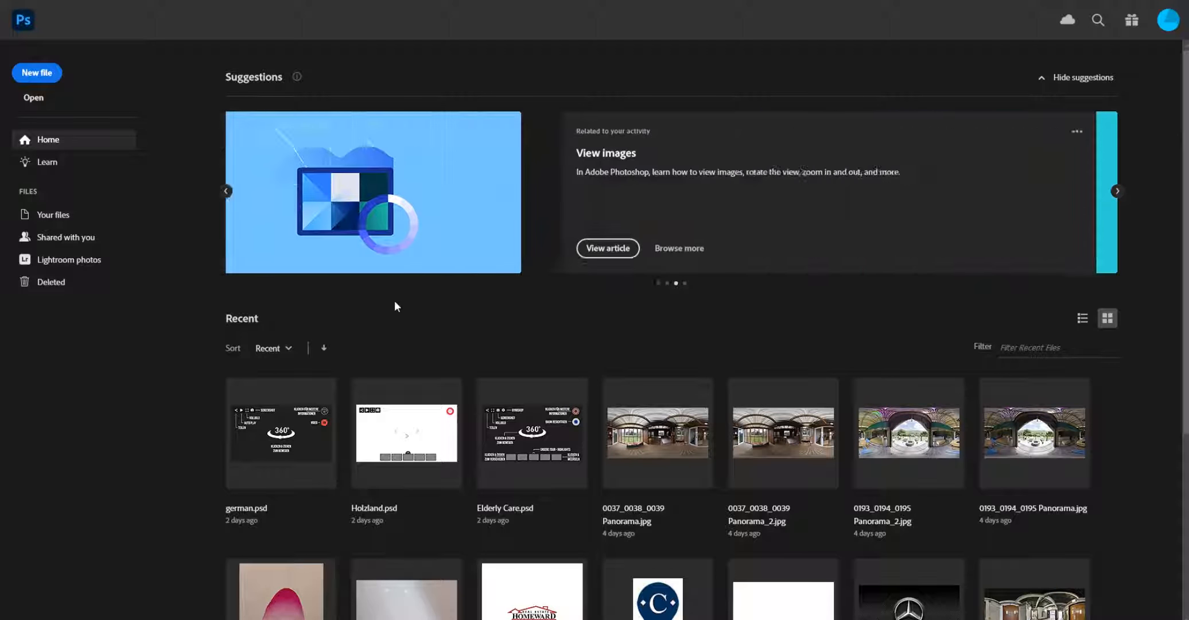
pyautogui.hotkey('alt', 'Tab')
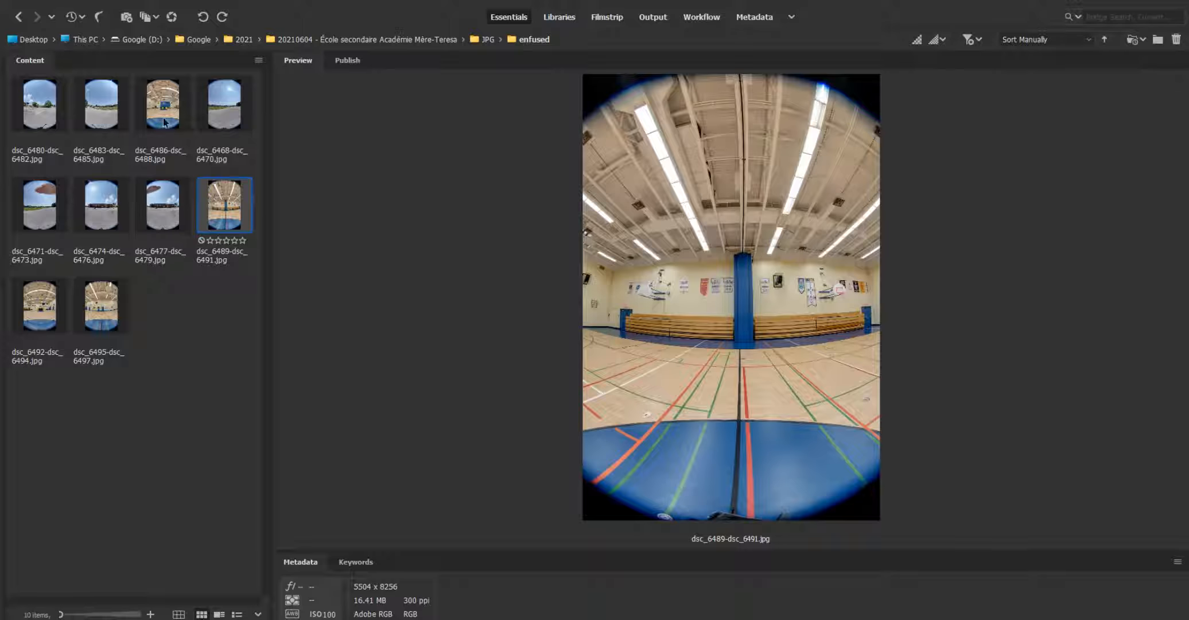
# - Restore the enfused folder's sort order to filename and select its first image
pyautogui.click(56, 113)
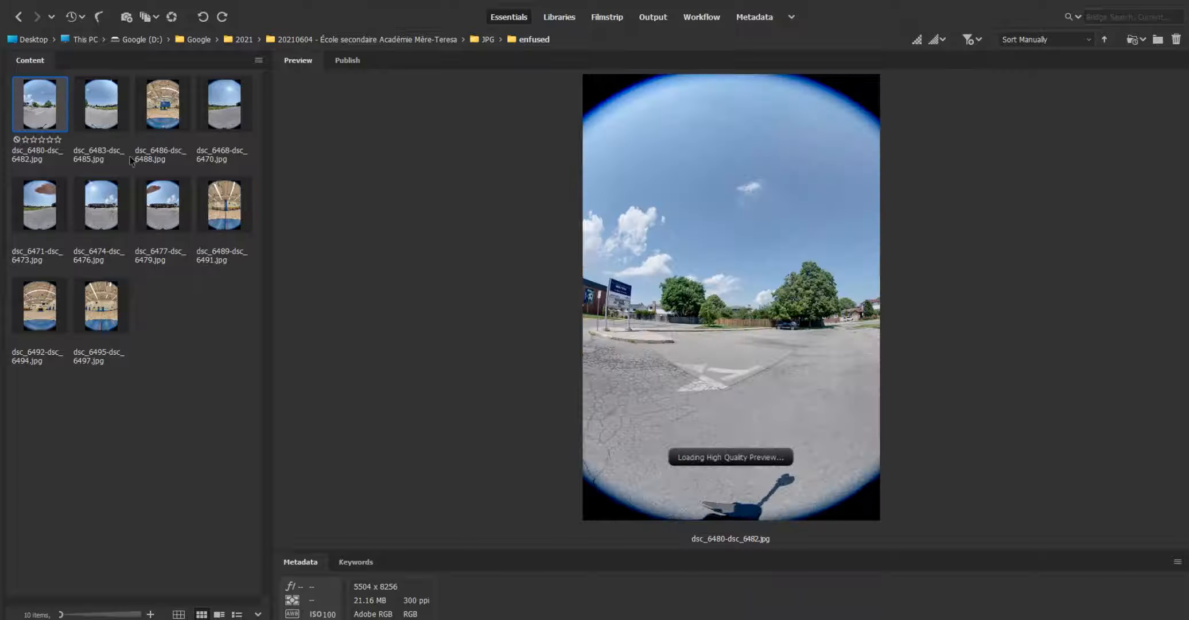
pyautogui.click(1078, 41)
pyautogui.click(1081, 53)
pyautogui.press('Home')
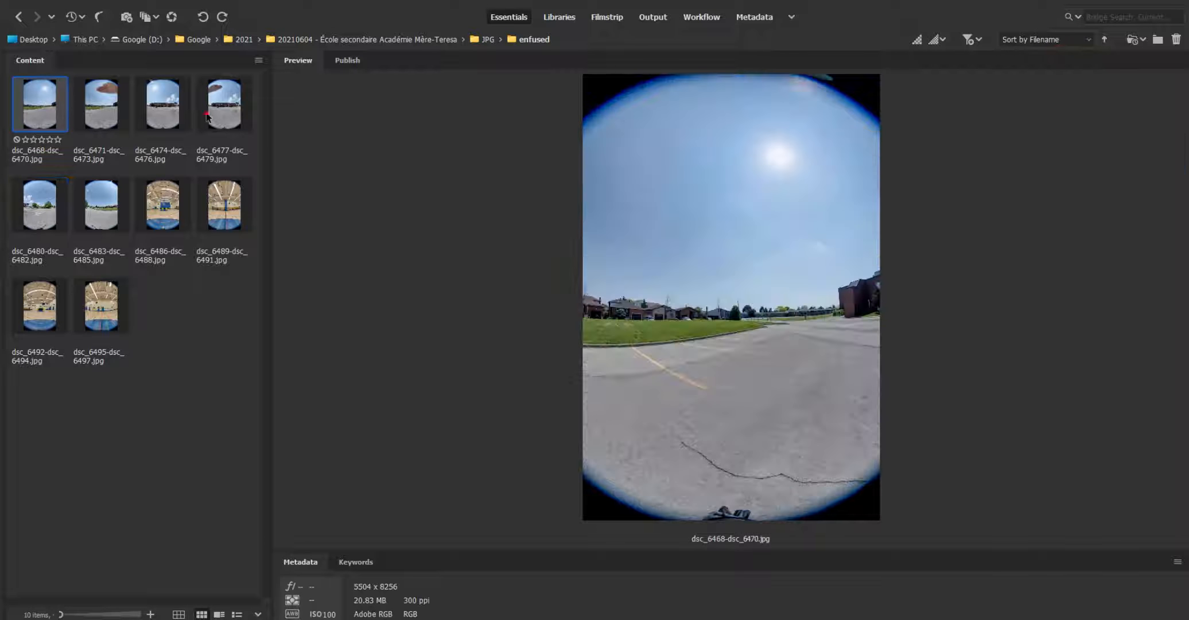
# - Open the four outdoor images from dsc_6468-dsc_6470.jpg to dsc_6477-dsc_6479.jpg in Photoshop
pyautogui.keyDown('shift'); pyautogui.click(207, 118); pyautogui.keyUp('shift')
pyautogui.moveTo(208, 118); pyautogui.dragTo(319, 173)
pyautogui.hotkey('alt', 'Tab')
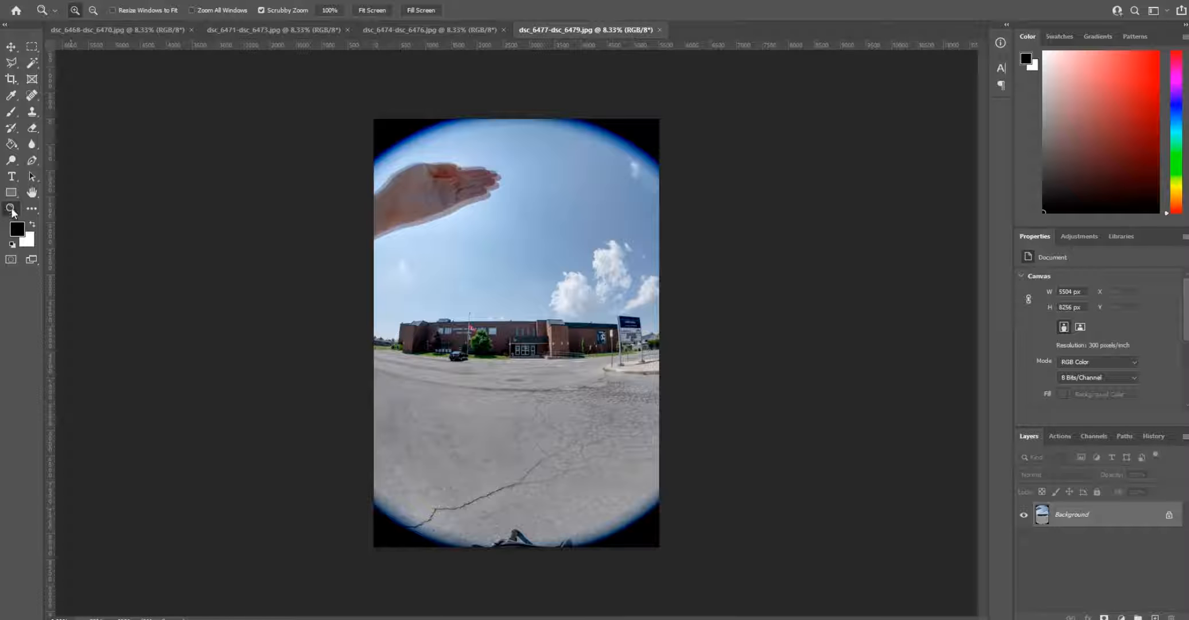
# - Copy the entire dsc_6477-dsc_6479.jpg image and paste it as a new layer over dsc_6474-dsc_6476.jpg
pyautogui.rightClick(476, 247)
pyautogui.click(528, 257)
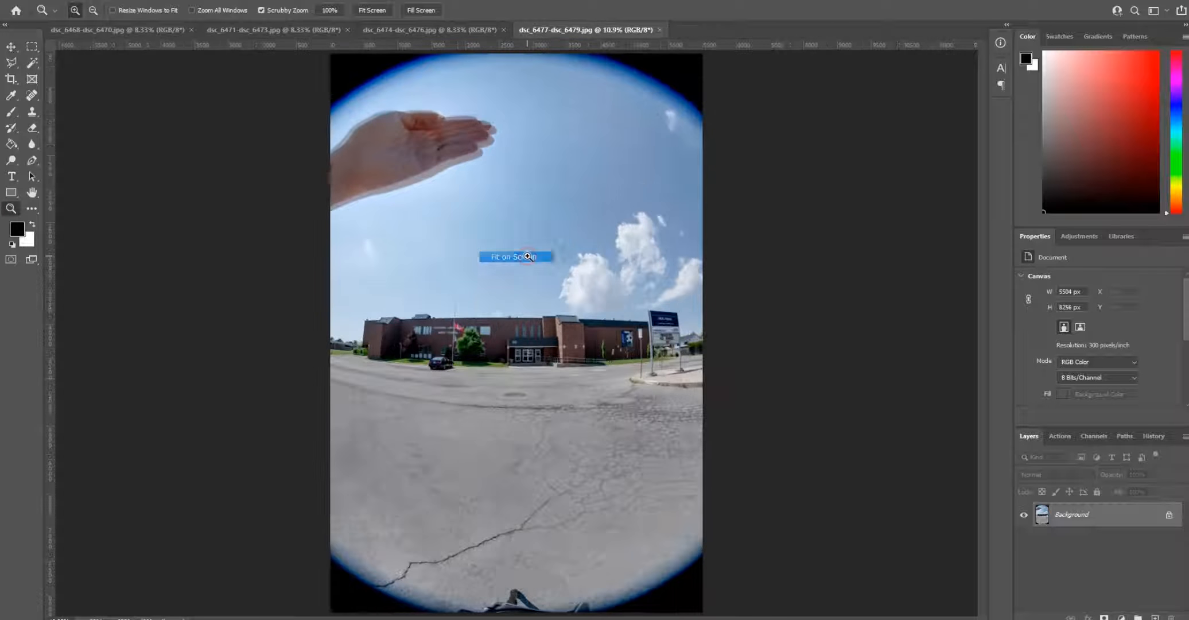
pyautogui.click(32, 46)
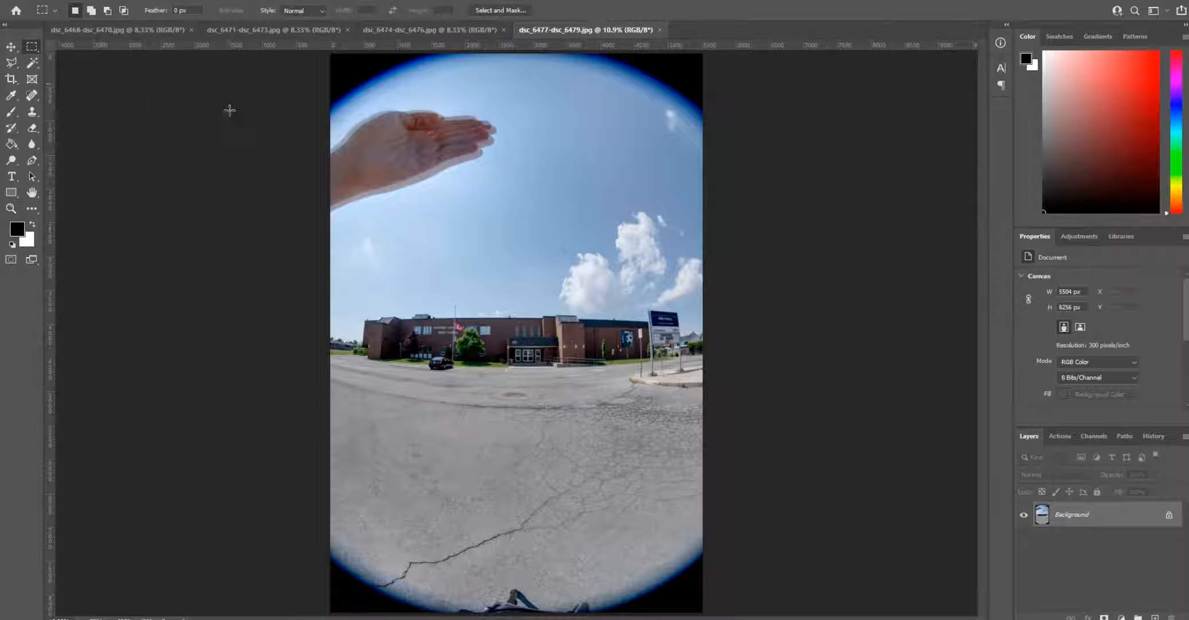
pyautogui.press('v')
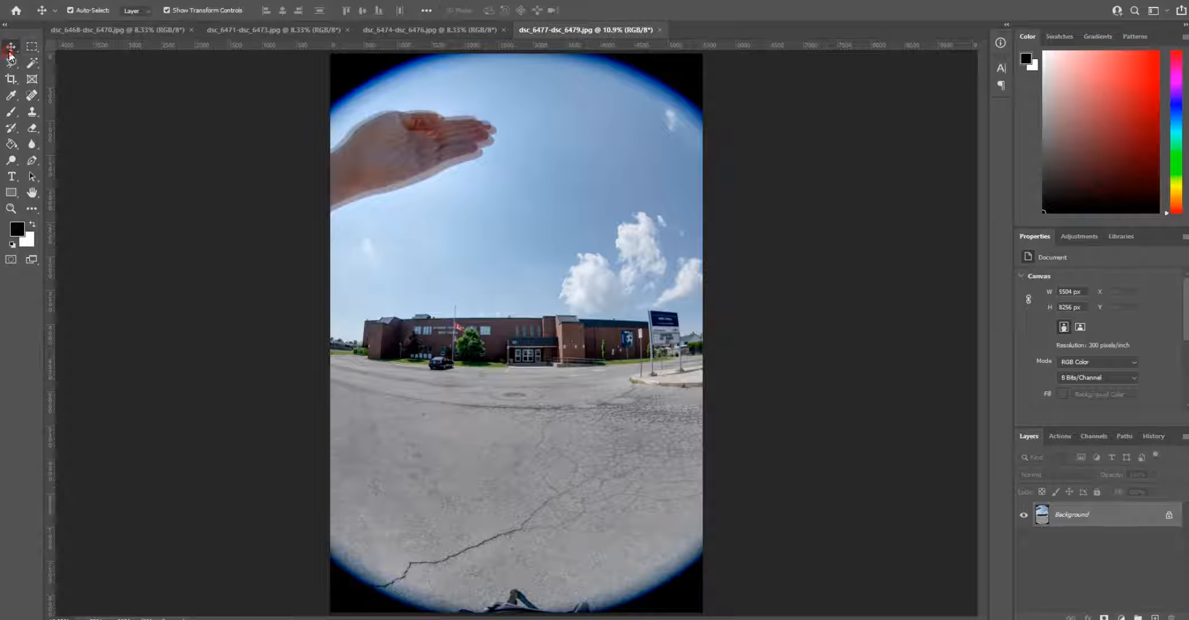
pyautogui.hotkey('ctrl', 'a')
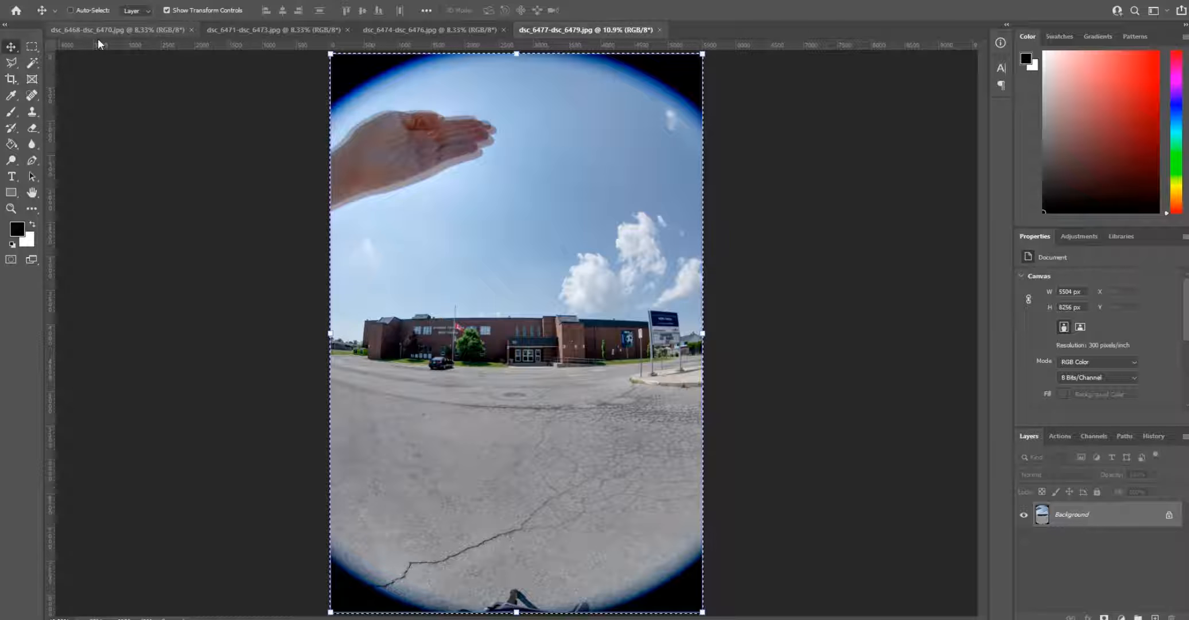
pyautogui.click(436, 29)
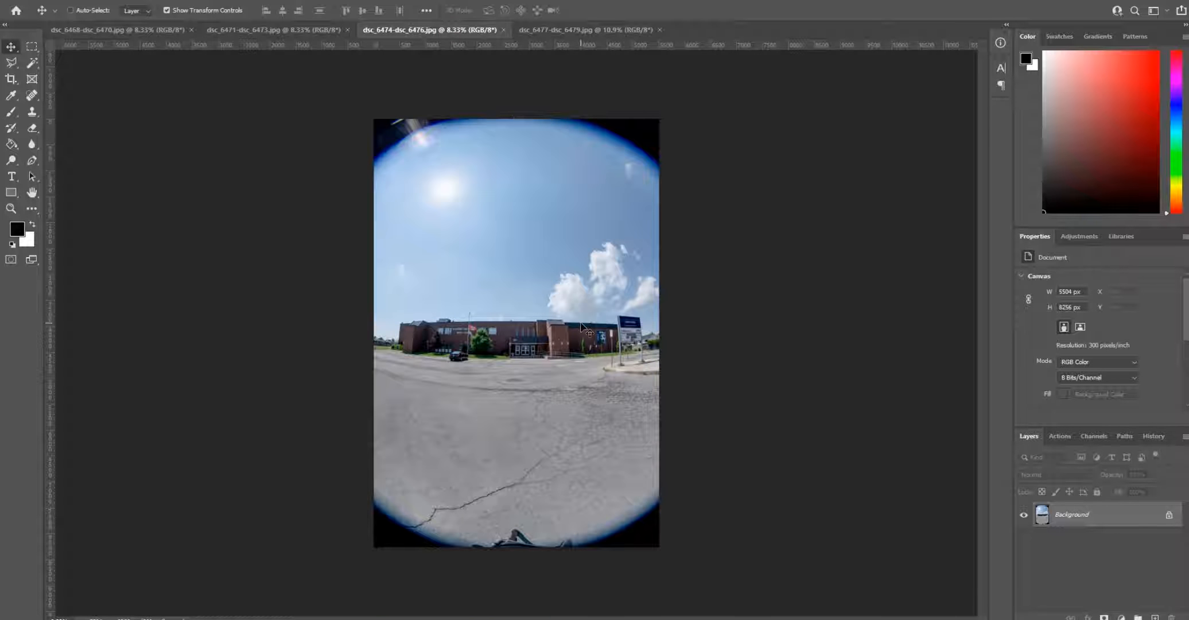
pyautogui.hotkey('ctrl', 'v')
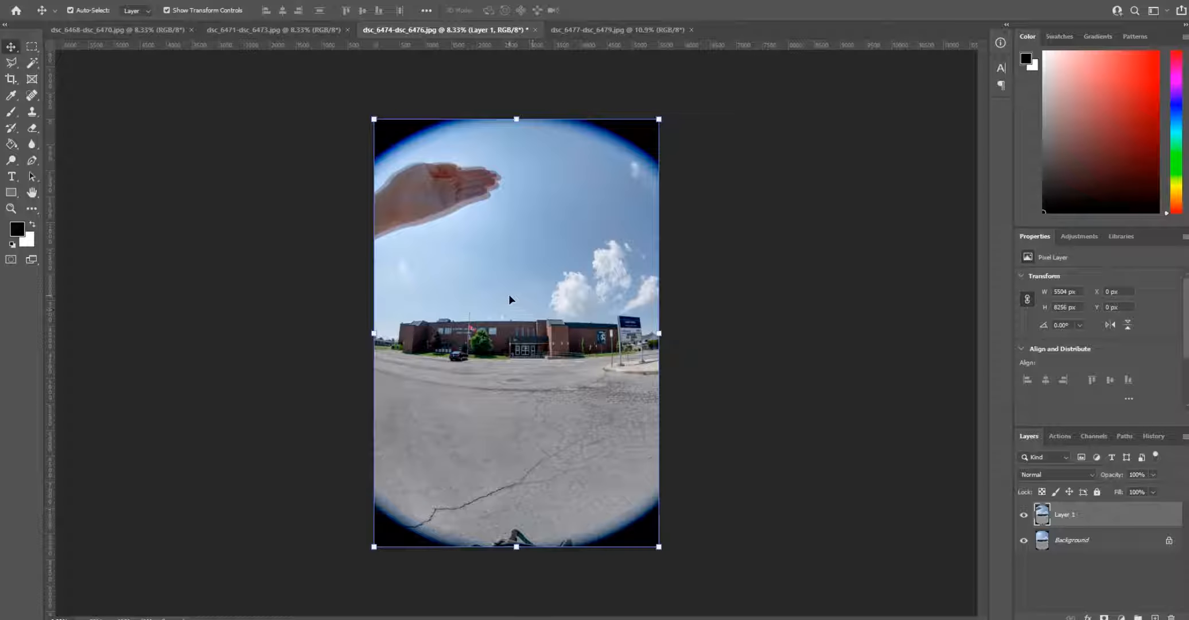
# - Erase the hand from the pasted layer with the Eraser reduced to a 1400 px brush, revealing the sun beneath
pyautogui.press('e')
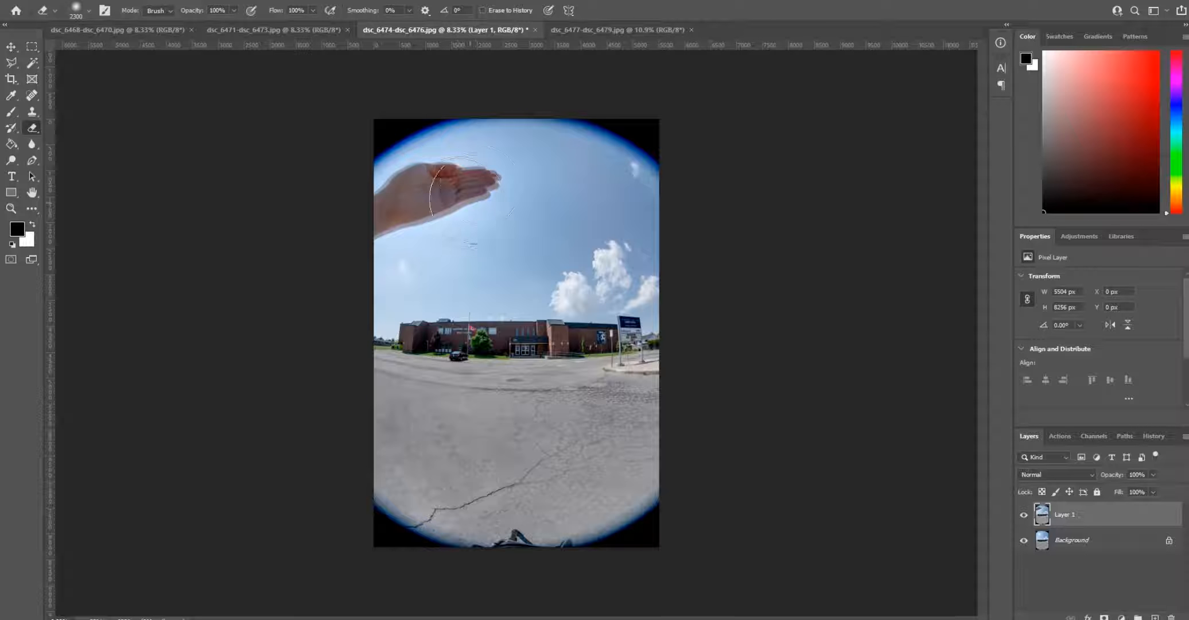
pyautogui.press('[')
pyautogui.press('[')
pyautogui.press('[')
pyautogui.press('[')
pyautogui.press('[')
pyautogui.press('[')
pyautogui.press('[')
pyautogui.press('[')
pyautogui.press('[')
pyautogui.moveTo(499, 182)
pyautogui.mouseDown()
pyautogui.moveTo(450, 191)
pyautogui.moveTo(507, 183)
pyautogui.moveTo(382, 234)
pyautogui.moveTo(360, 231)
pyautogui.moveTo(447, 167)
pyautogui.moveTo(419, 184)
pyautogui.moveTo(448, 183)
pyautogui.moveTo(412, 178)
pyautogui.mouseUp()
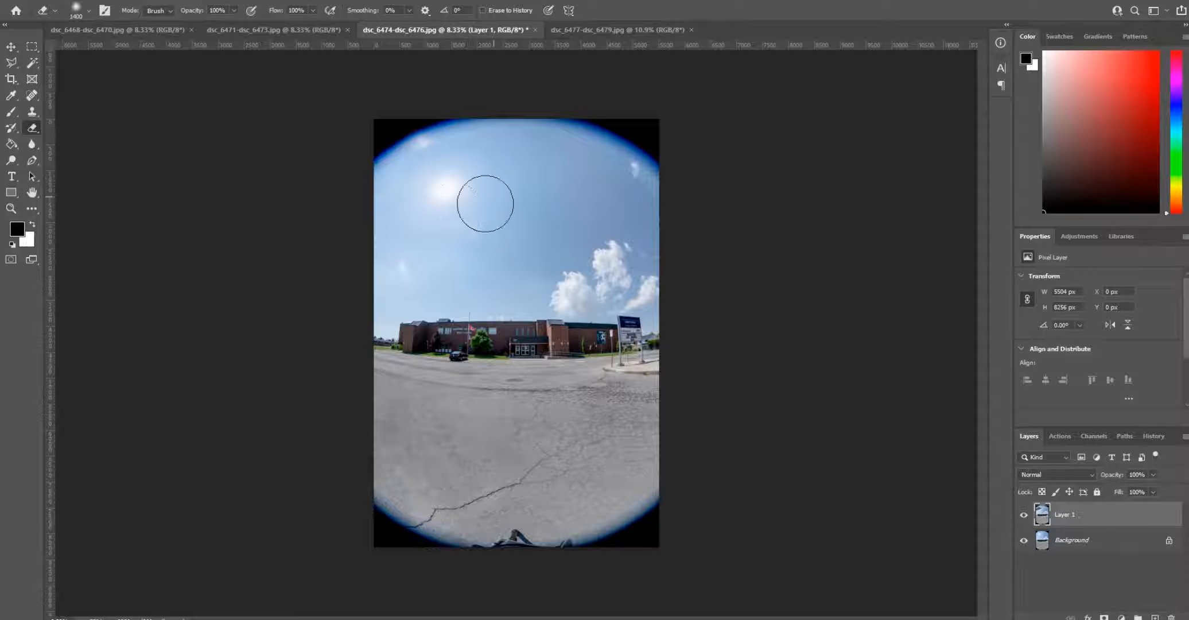
pyautogui.moveTo(485, 203)
pyautogui.mouseDown()
pyautogui.moveTo(452, 239)
pyautogui.moveTo(509, 190)
pyautogui.moveTo(398, 251)
pyautogui.mouseUp()
# - Copy dsc_6471-dsc_6473.jpg as a layer onto dsc_6468-dsc_6470.jpg and erase the hand around the sun
pyautogui.click(258, 32)
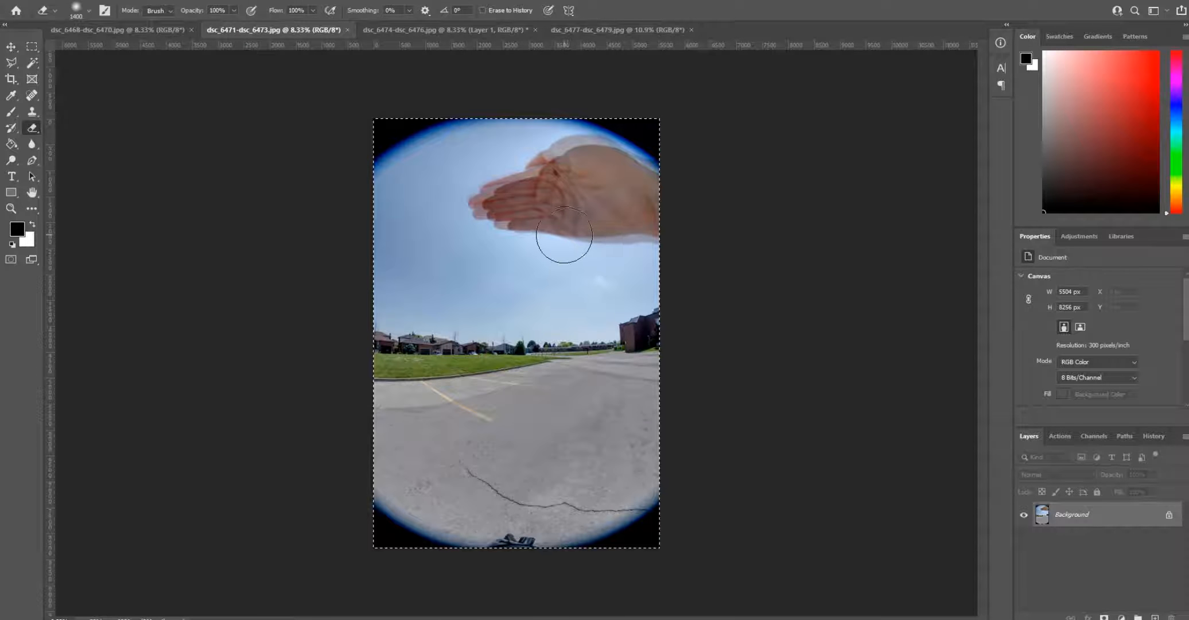
pyautogui.click(183, 30)
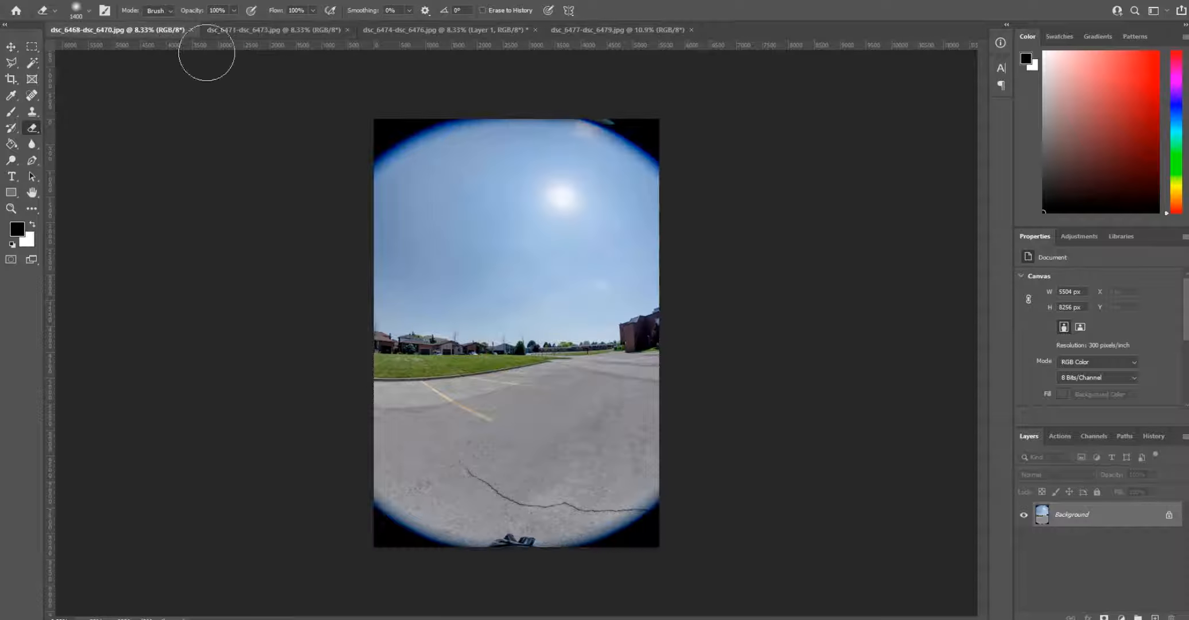
pyautogui.hotkey('ctrl', 'v')
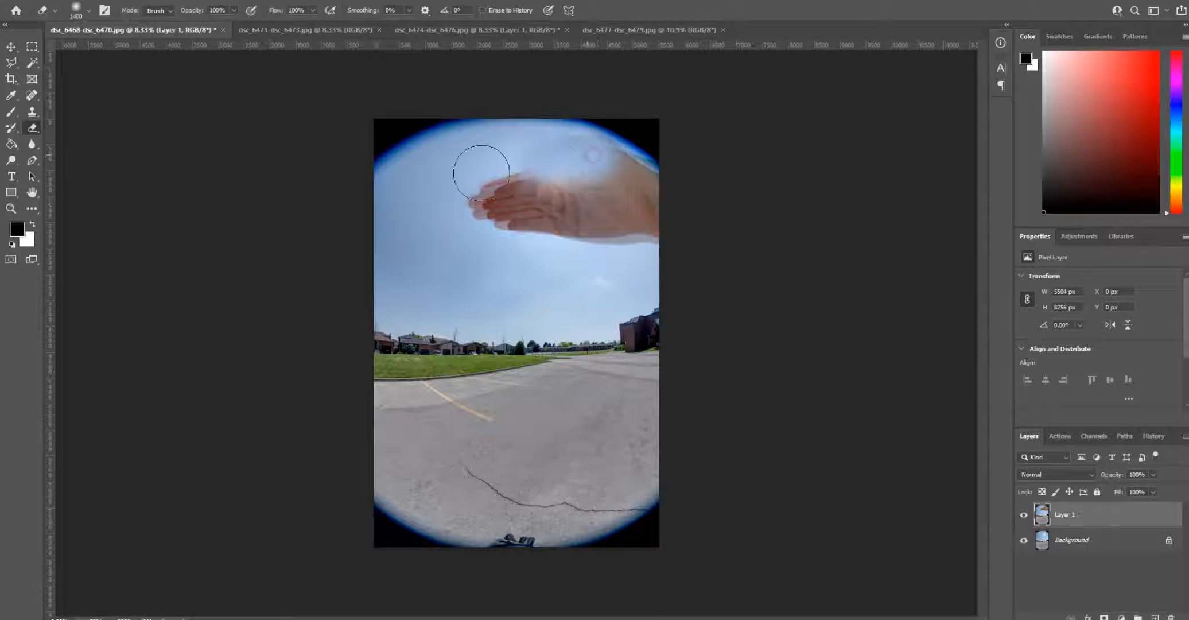
pyautogui.moveTo(481, 173)
pyautogui.mouseDown()
pyautogui.moveTo(543, 170)
pyautogui.moveTo(468, 200)
pyautogui.moveTo(620, 229)
pyautogui.moveTo(469, 213)
pyautogui.moveTo(685, 232)
pyautogui.moveTo(605, 159)
pyautogui.moveTo(527, 148)
pyautogui.moveTo(524, 179)
pyautogui.moveTo(594, 219)
pyautogui.moveTo(563, 205)
pyautogui.moveTo(528, 148)
pyautogui.moveTo(595, 203)
pyautogui.moveTo(534, 203)
pyautogui.moveTo(530, 216)
pyautogui.moveTo(582, 242)
pyautogui.moveTo(510, 244)
pyautogui.moveTo(596, 244)
pyautogui.mouseUp()
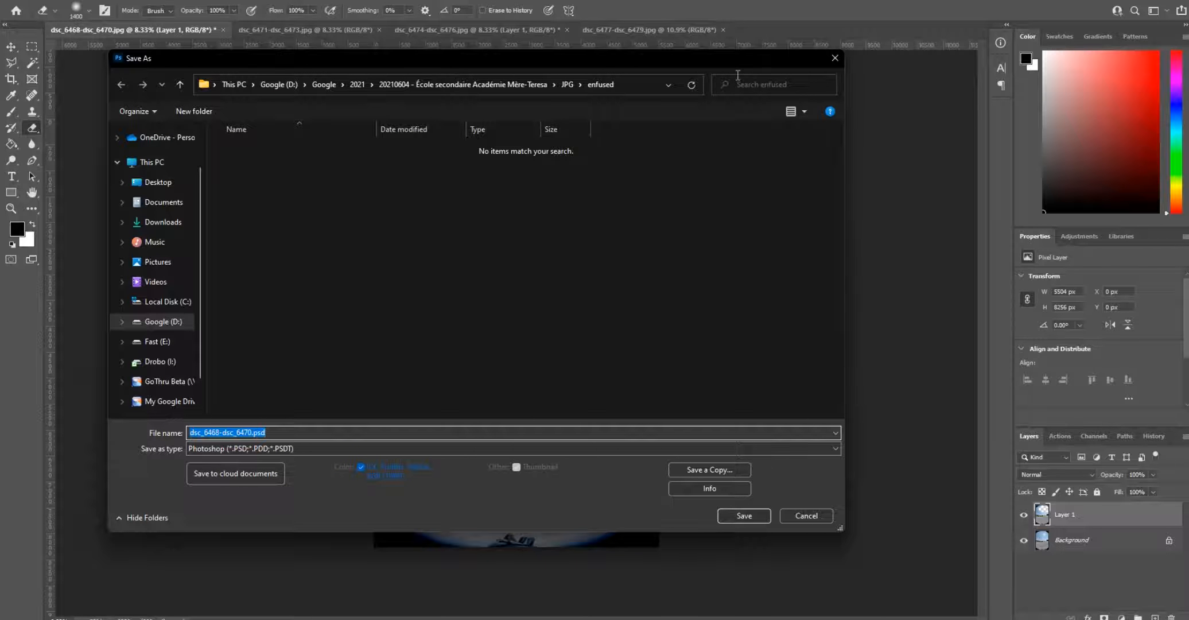
# - Dismiss the PSD save, merge the pasted layer into the background and save dsc_6468-dsc_6470.jpg as a JPEG
pyautogui.click(835, 58)
pyautogui.rightClick(1091, 516)
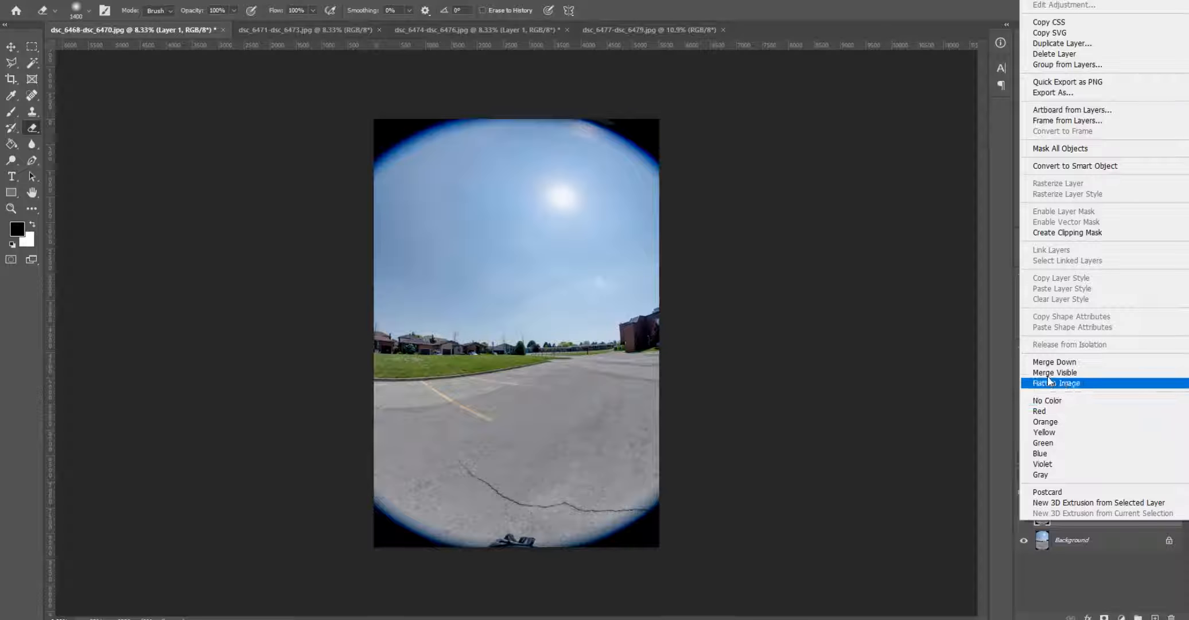
pyautogui.click(1083, 363)
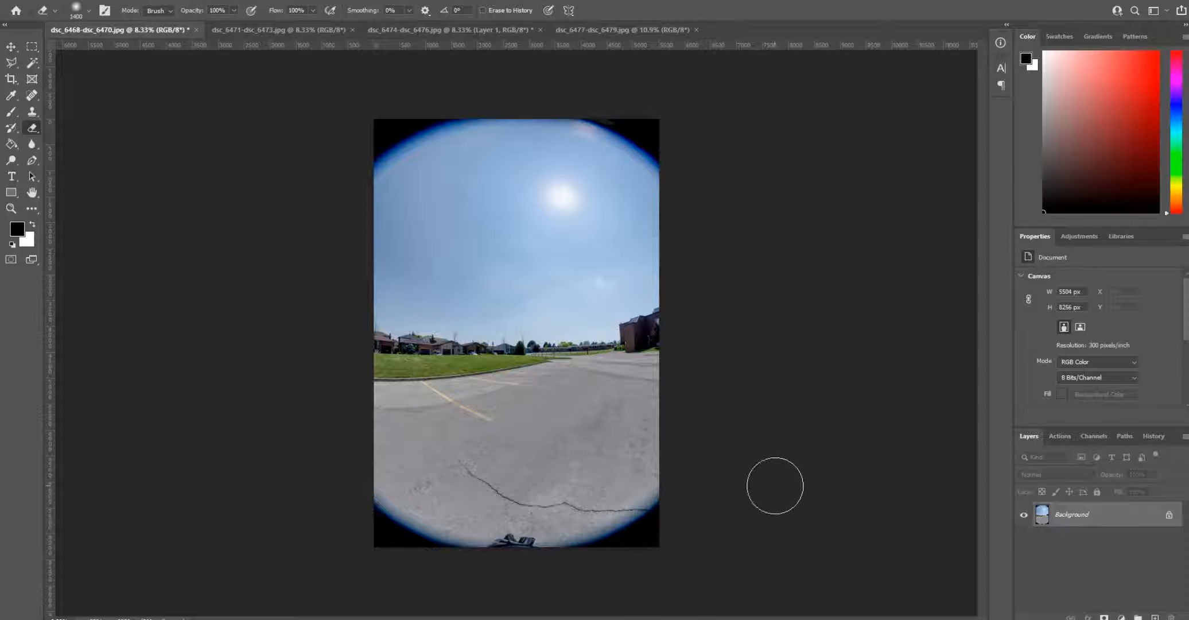
pyautogui.hotkey('ctrl', 's')
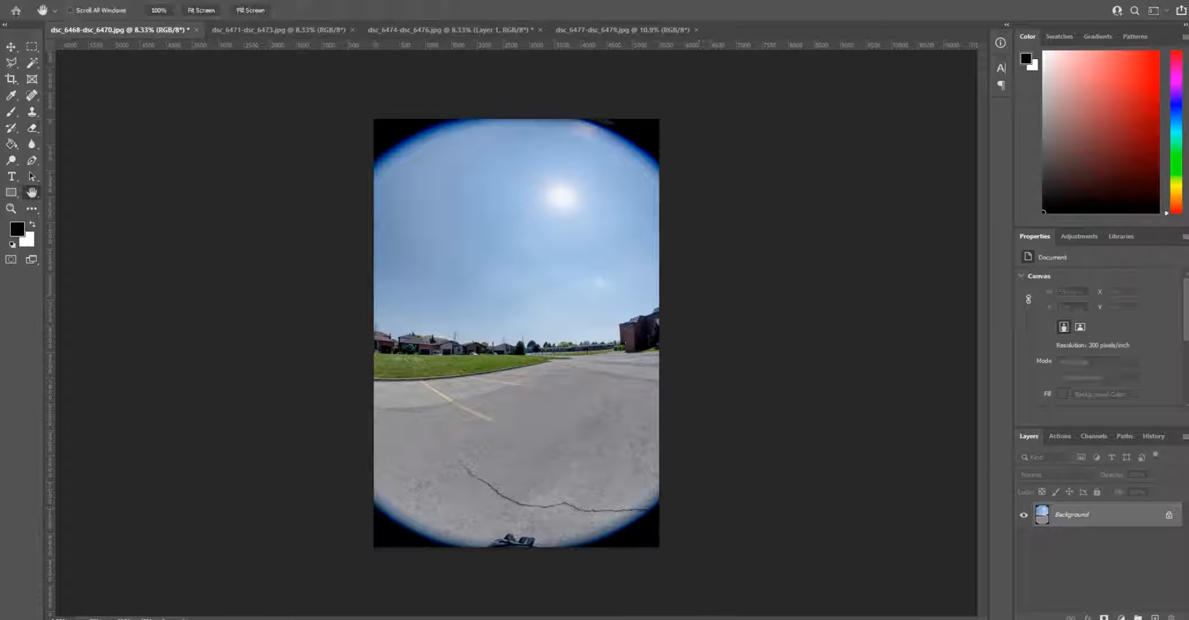
pyautogui.click(669, 120)
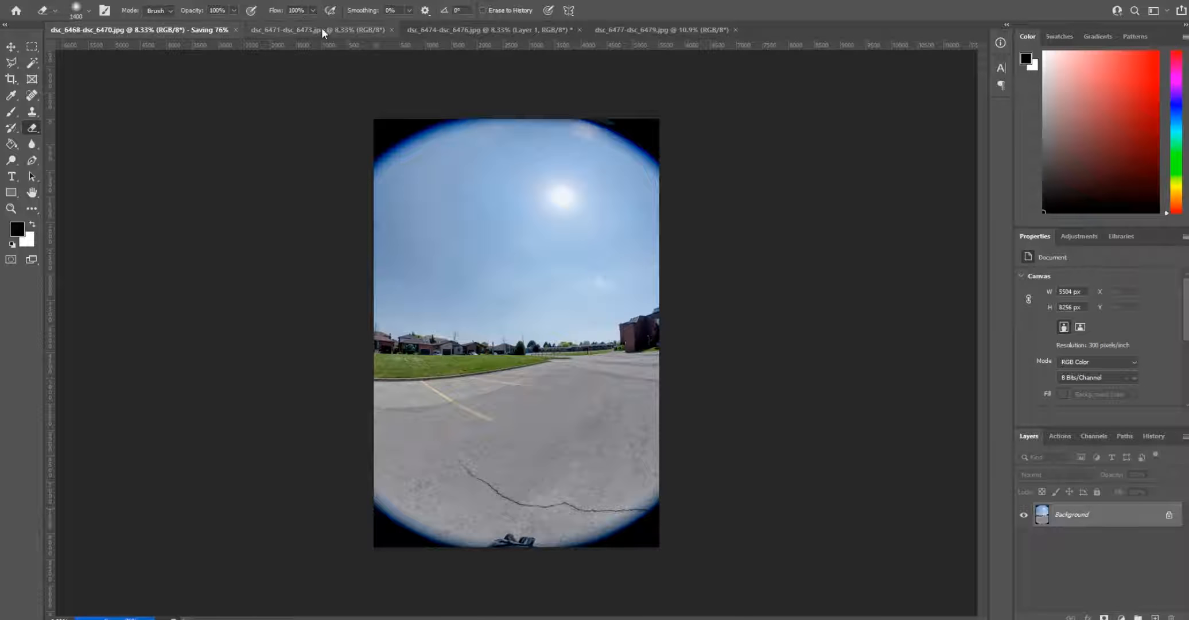
# - Merge the layers of dsc_6474-dsc_6476.jpg and save it over the existing JPEG
pyautogui.click(410, 32)
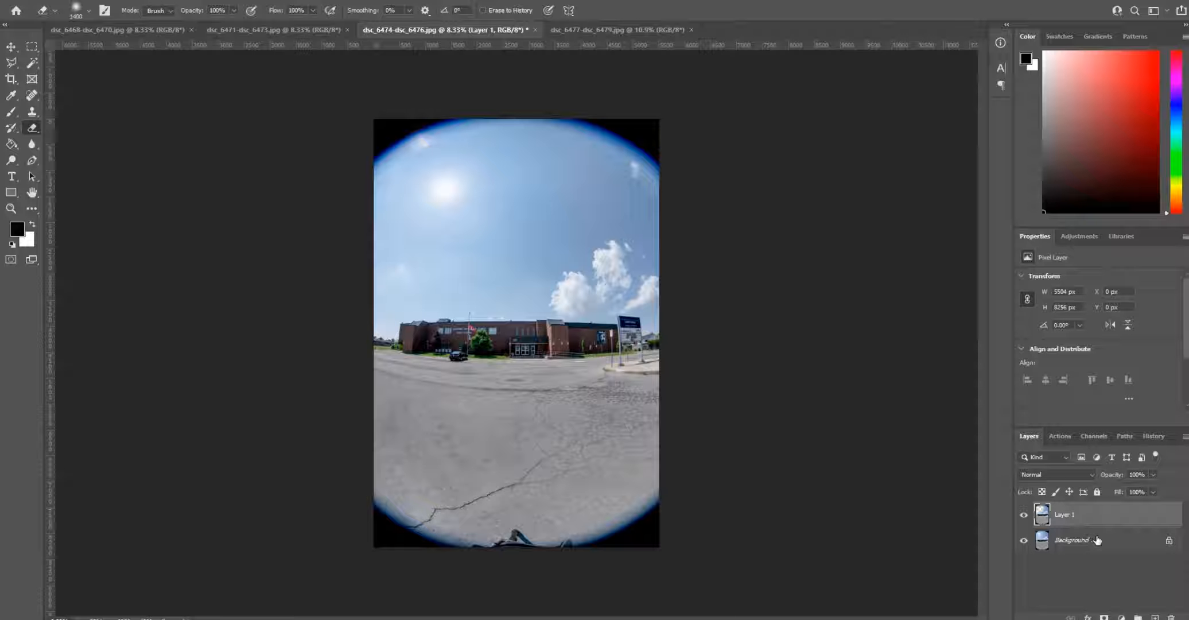
pyautogui.hotkey('ctrl', 'e')
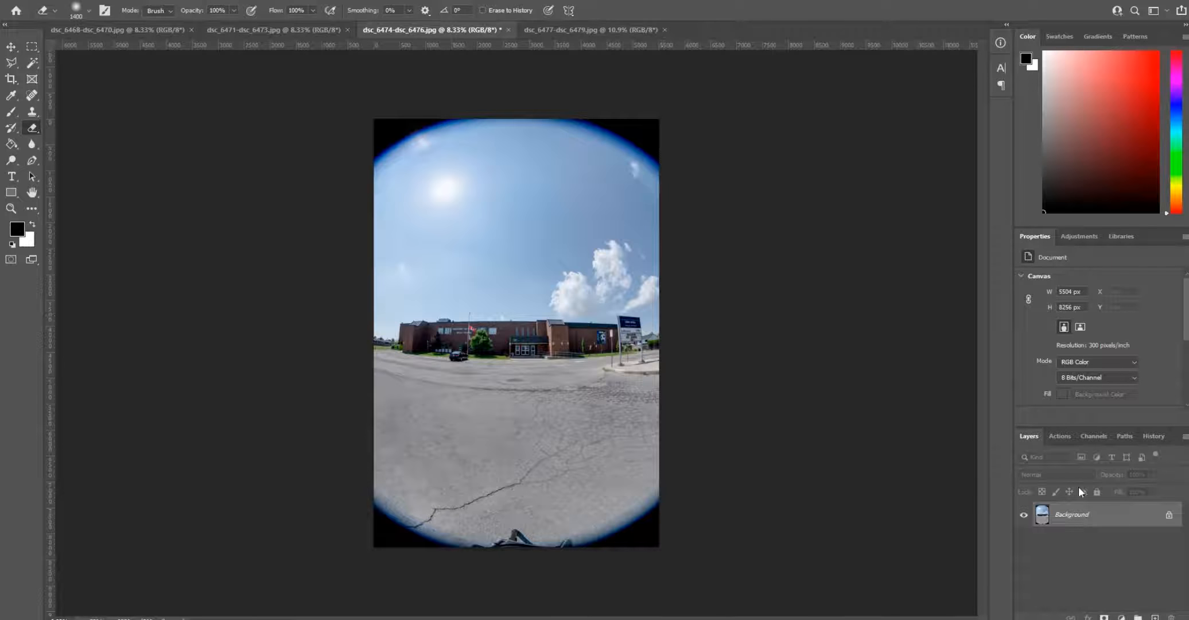
pyautogui.rightClick(1082, 516)
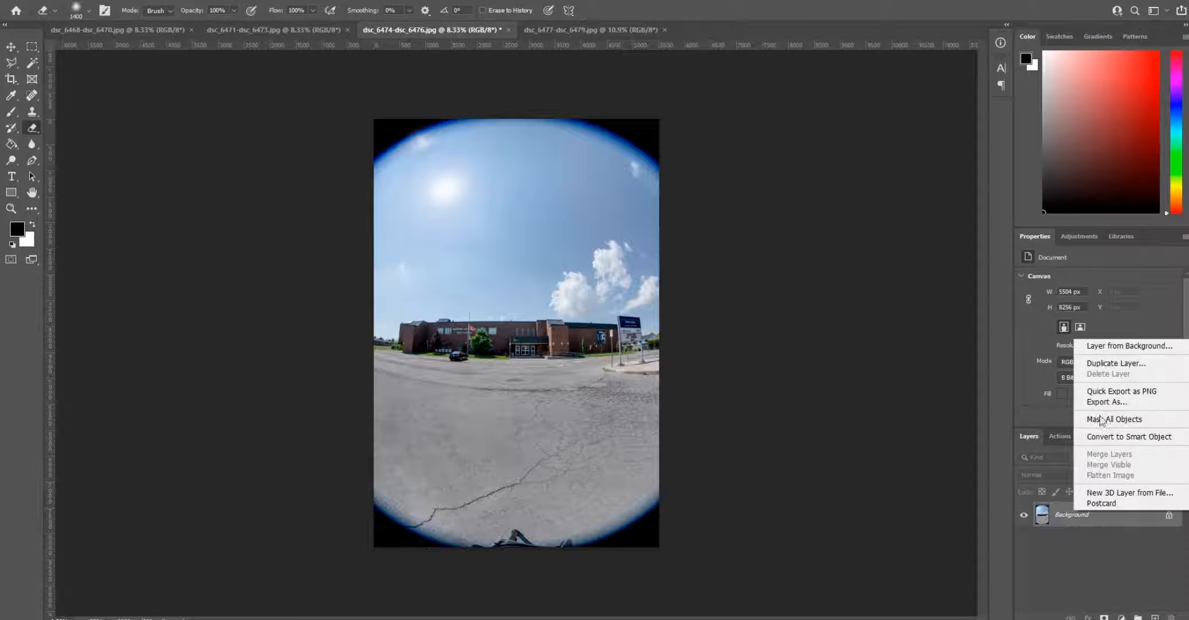
pyautogui.click(1065, 528)
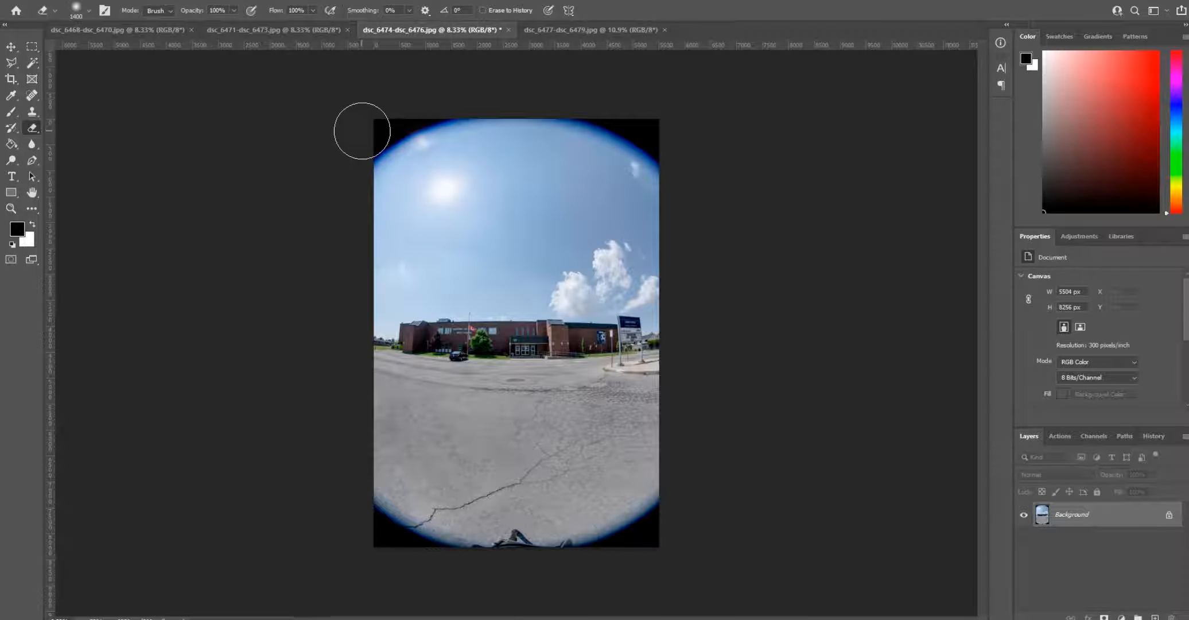
pyautogui.hotkey('ctrl', 's')
pyautogui.click(670, 120)
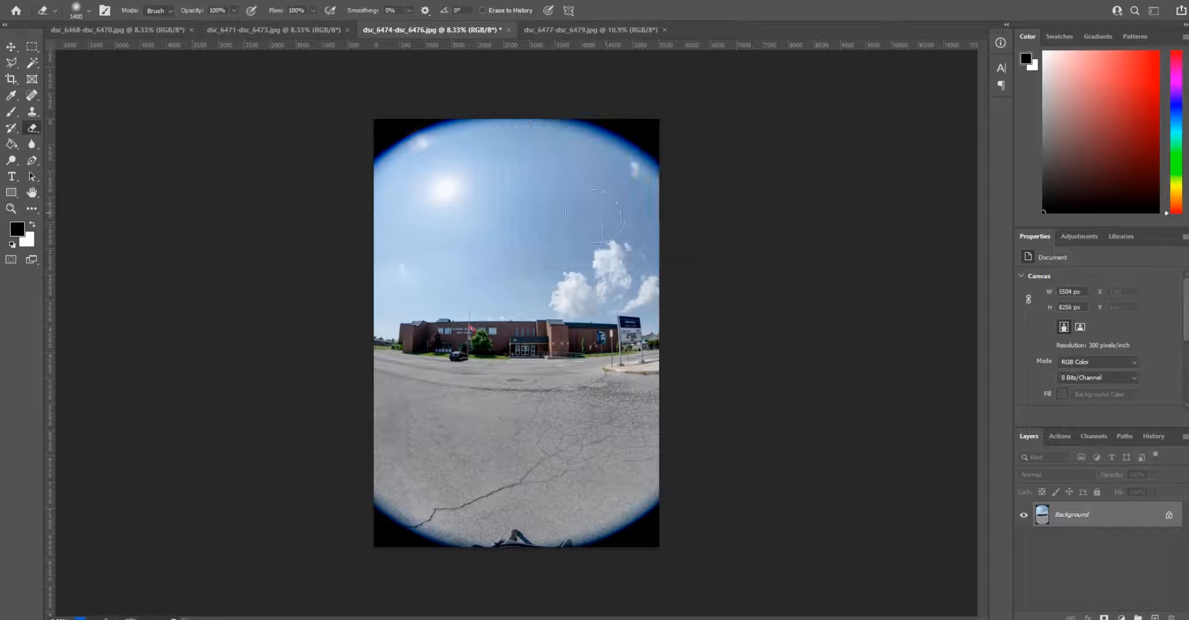
# - Close all open images, switch to Bridge and delete dsc_6471-dsc_6473.jpg and dsc_6477-dsc_6479.jpg
pyautogui.rightClick(245, 29)
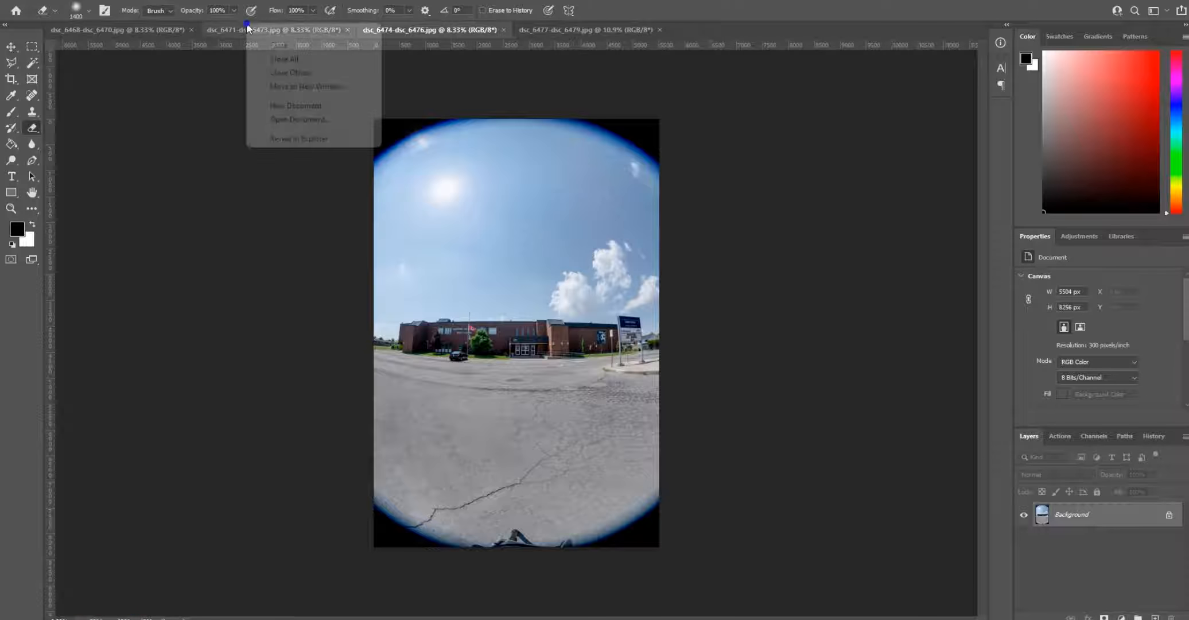
pyautogui.click(280, 57)
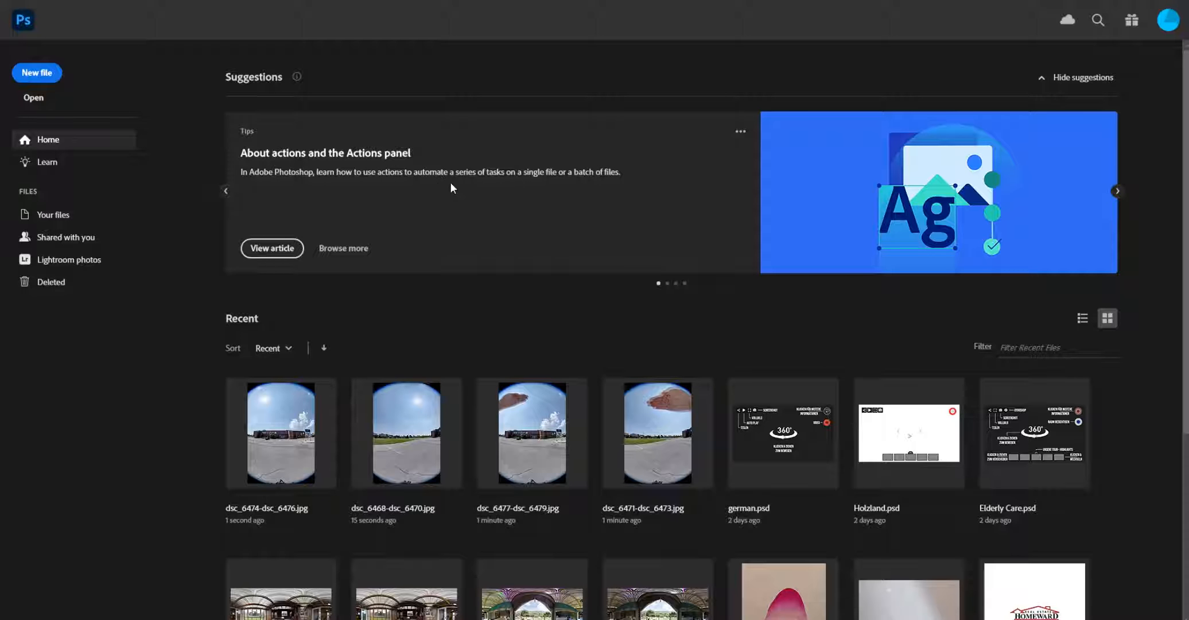
pyautogui.hotkey('alt', 'Tab')
pyautogui.click(102, 103)
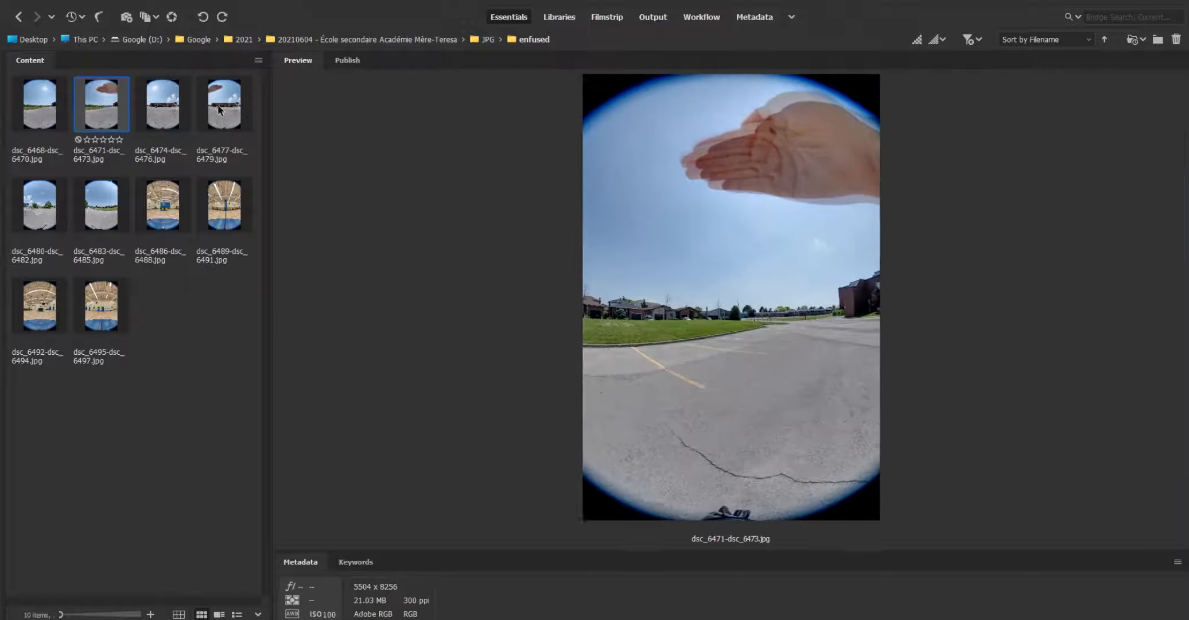
pyautogui.keyDown('ctrl'); pyautogui.click(224, 103); pyautogui.keyUp('ctrl')
pyautogui.press('Delete')
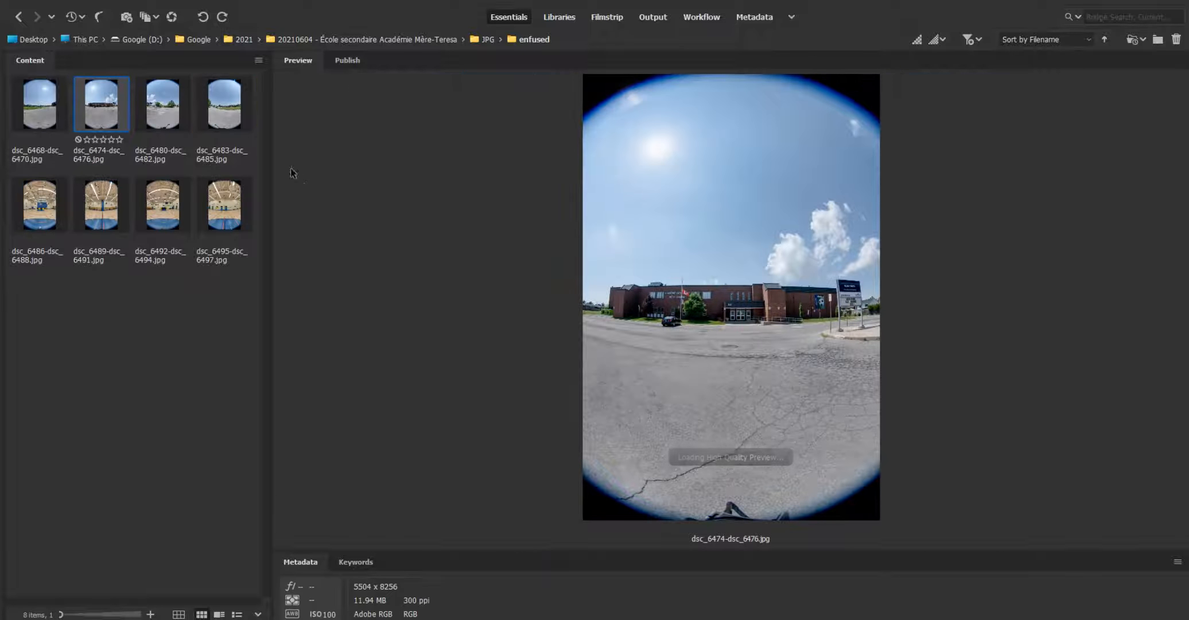
# - Review the remaining outdoor set and the four gym images in the preview
pyautogui.keyDown('shift'); pyautogui.click(233, 112); pyautogui.keyUp('shift')
pyautogui.click(45, 209)
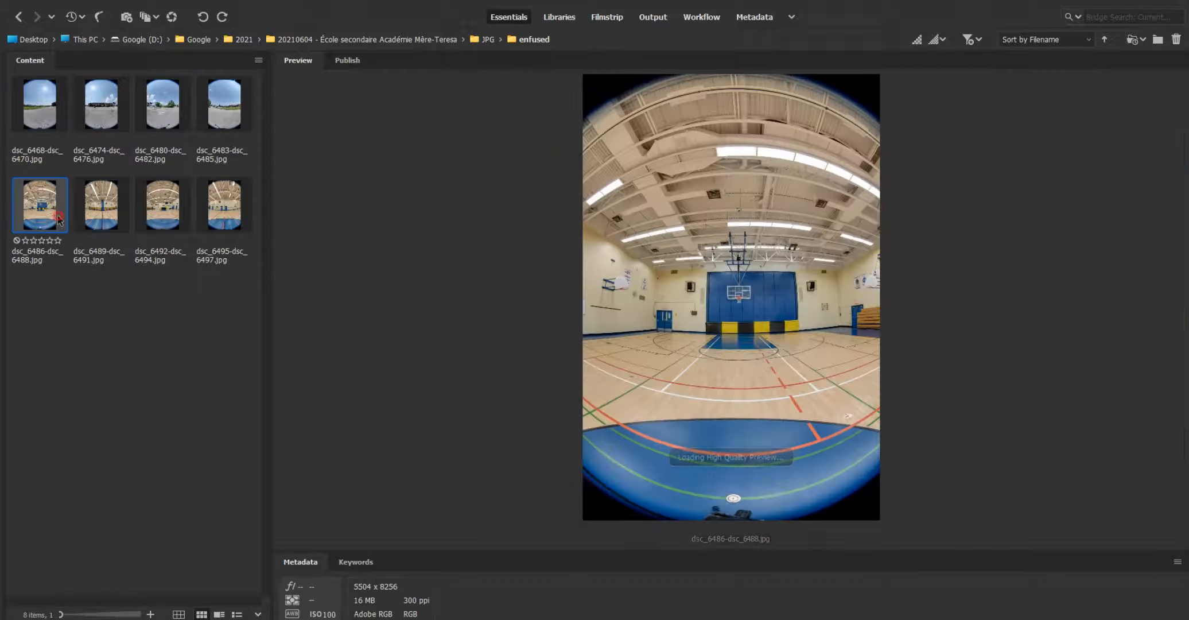
pyautogui.keyDown('shift'); pyautogui.click(224, 210); pyautogui.keyUp('shift')
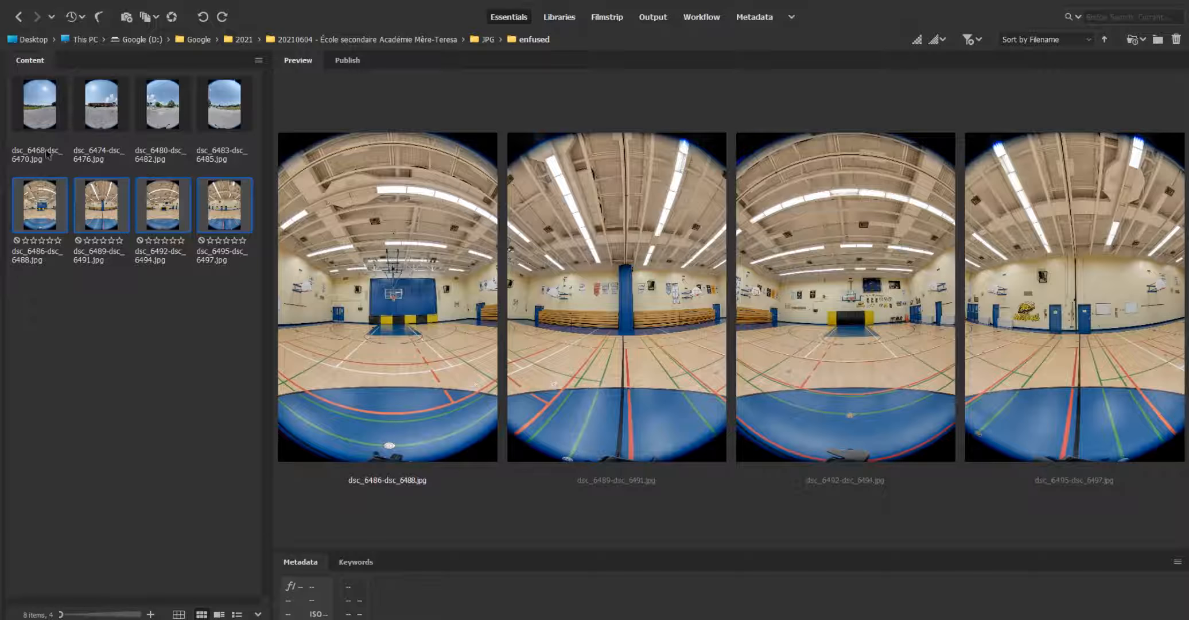
pyautogui.click(36, 130)
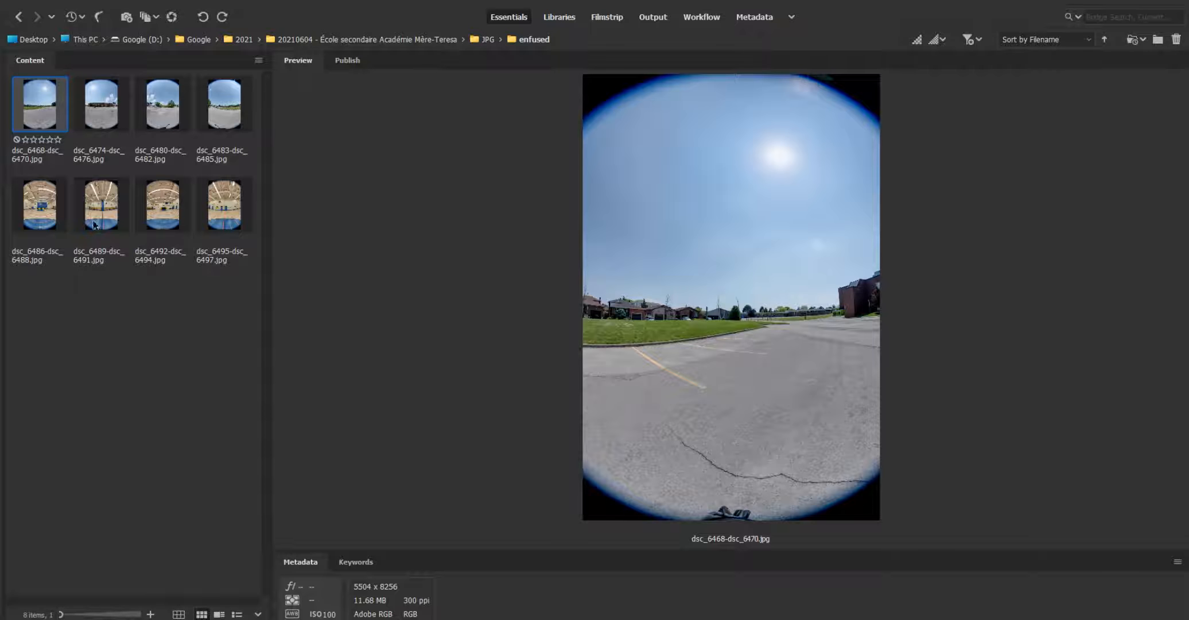
# - Load the four gym images from dsc_6486-dsc_6488.jpg to dsc_6495-dsc_6497.jpg into PTGui
pyautogui.press('Down')
pyautogui.keyDown('shift'); pyautogui.click(235, 229); pyautogui.keyUp('shift')
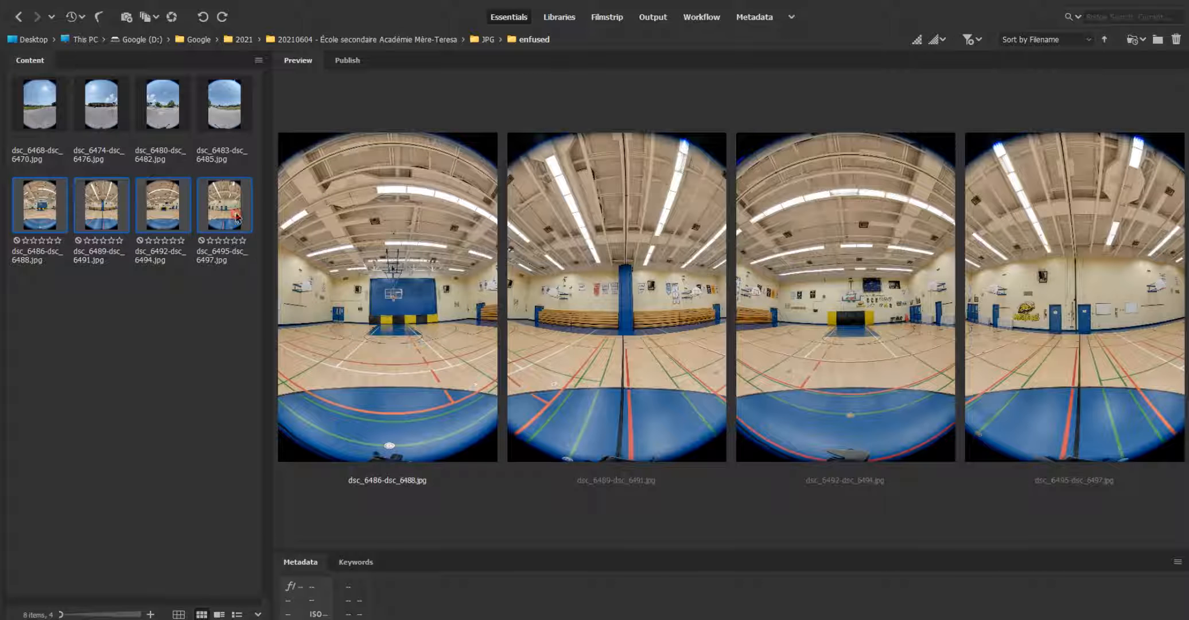
pyautogui.moveTo(236, 216); pyautogui.dragTo(529, 233)
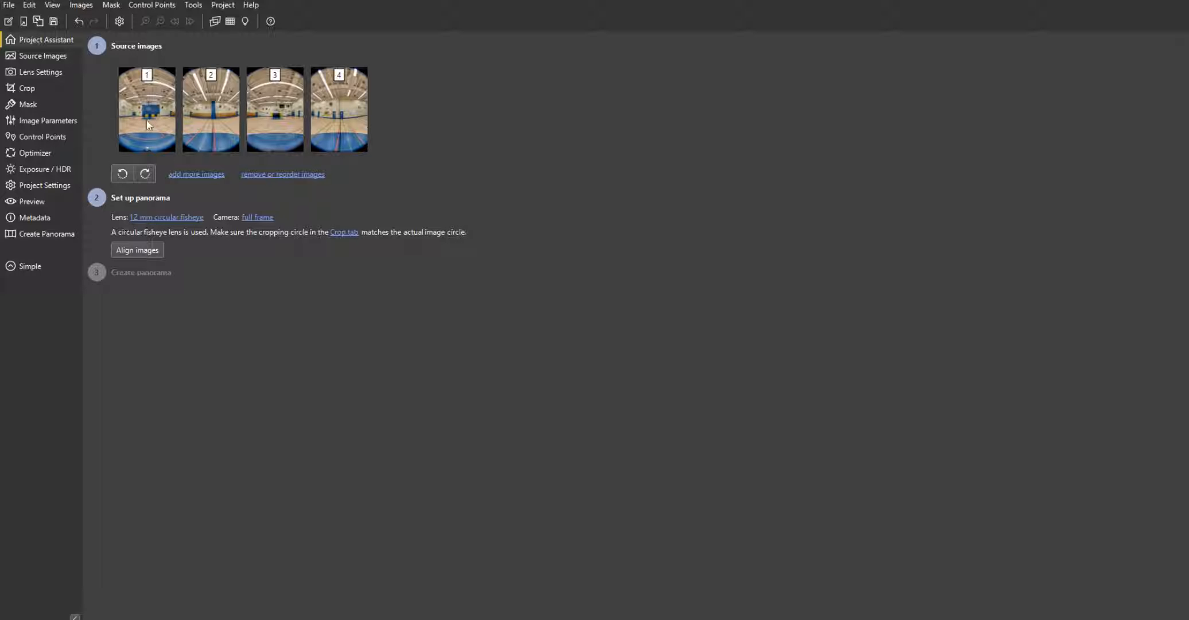
# - Shrink the circular crop to about 7920 px in diameter to exclude the tripod, and check it on images 2 to 4
pyautogui.click(30, 88)
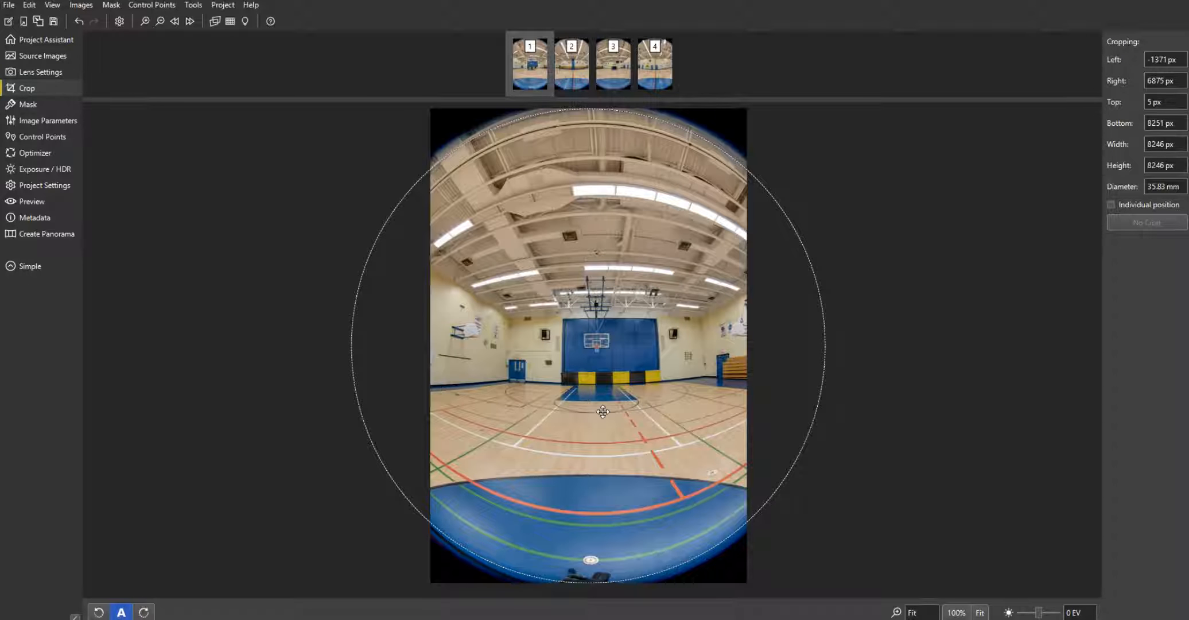
pyautogui.moveTo(602, 413)
pyautogui.mouseDown()
pyautogui.moveTo(605, 485)
pyautogui.moveTo(603, 414)
pyautogui.mouseUp()
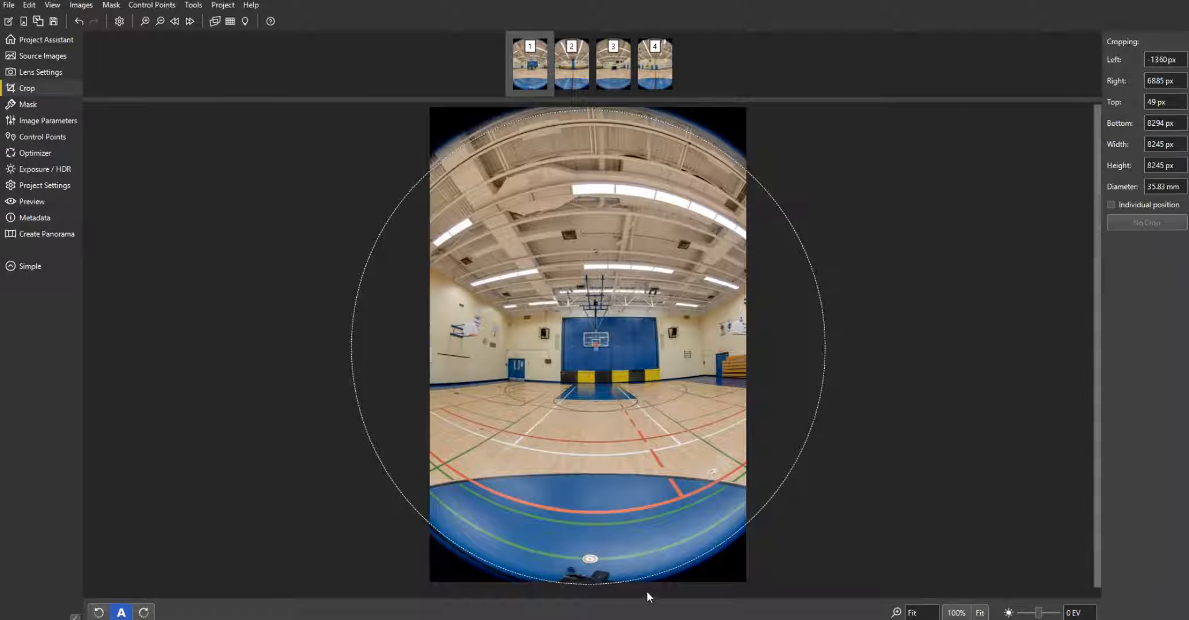
pyautogui.moveTo(646, 577); pyautogui.dragTo(647, 559)
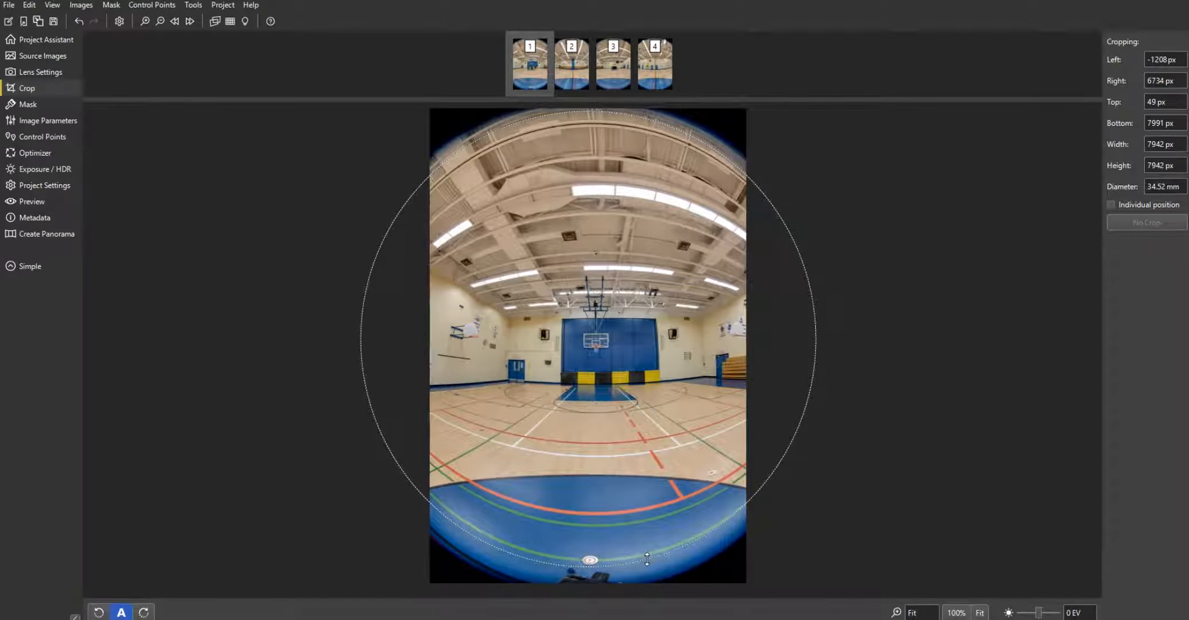
pyautogui.moveTo(647, 558); pyautogui.dragTo(647, 557)
pyautogui.click(577, 72)
pyautogui.click(613, 75)
pyautogui.click(665, 86)
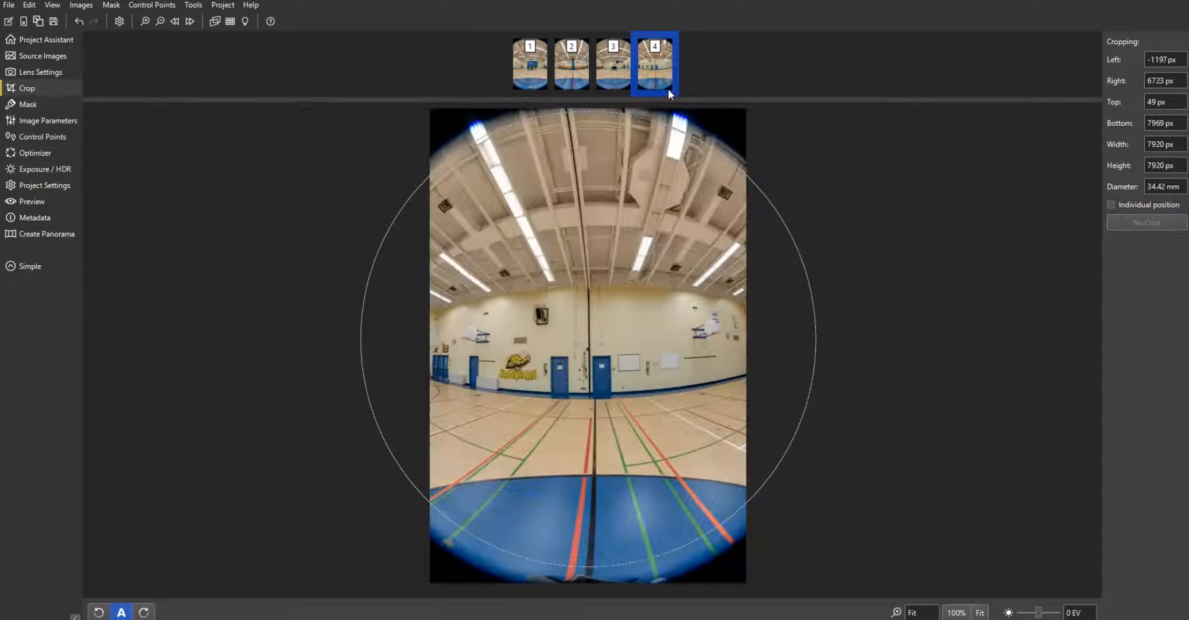
# - Shrink the circular crop further to about 7845 px in diameter and check it on all four gym images
pyautogui.click(598, 92)
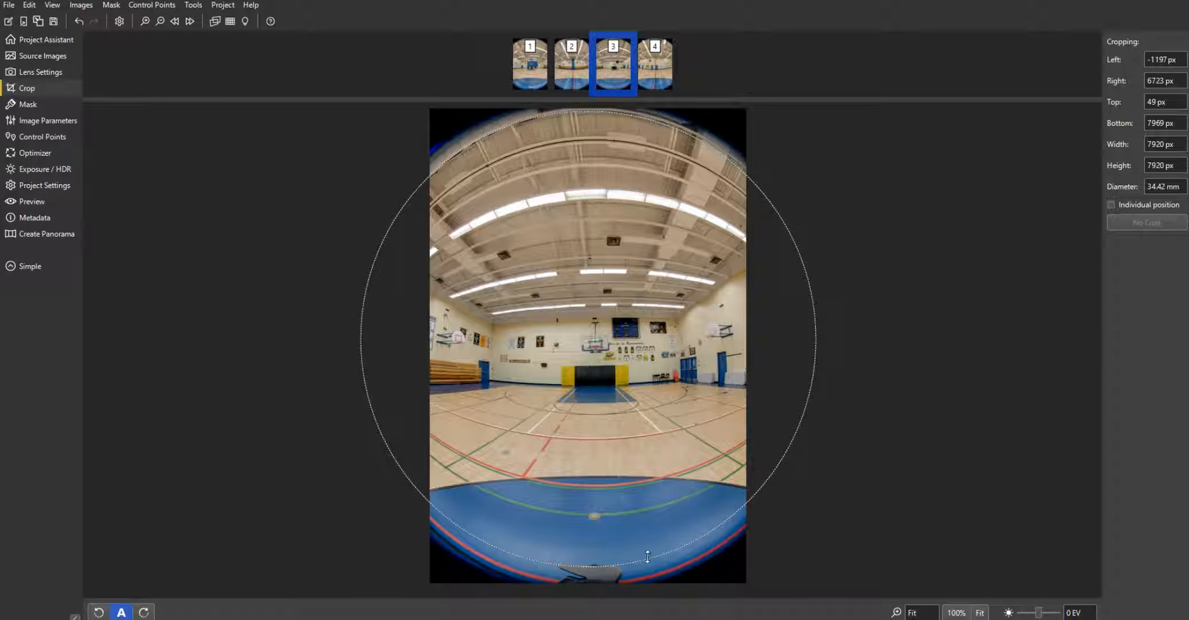
pyautogui.moveTo(647, 556); pyautogui.dragTo(646, 552)
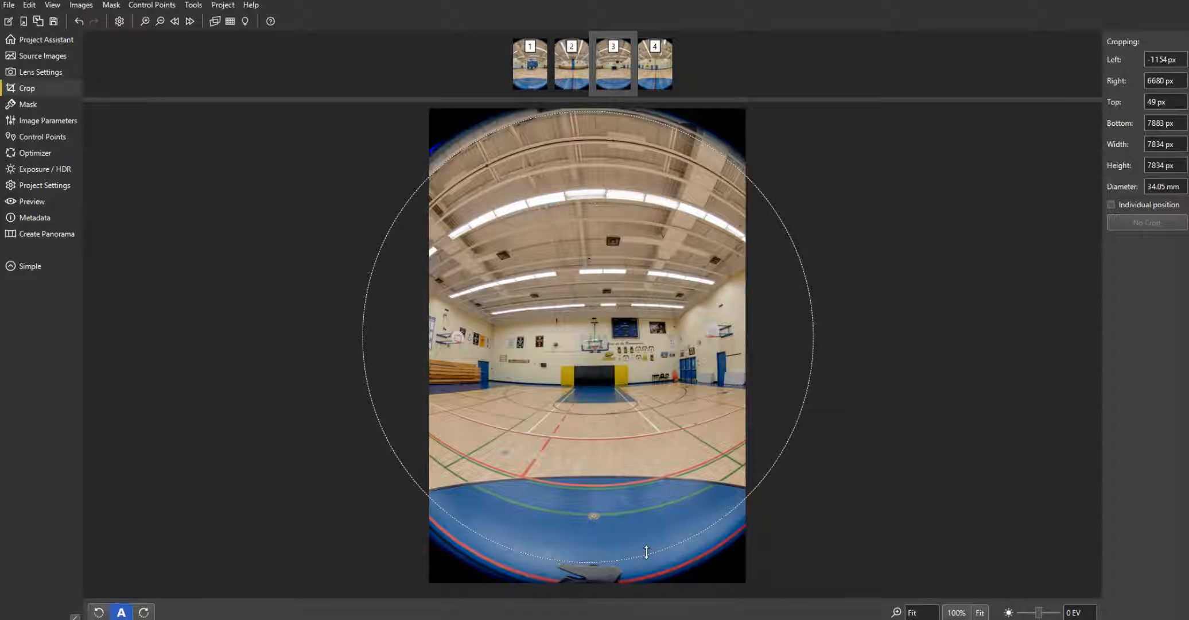
pyautogui.moveTo(646, 552); pyautogui.dragTo(646, 553)
pyautogui.click(535, 68)
pyautogui.click(568, 72)
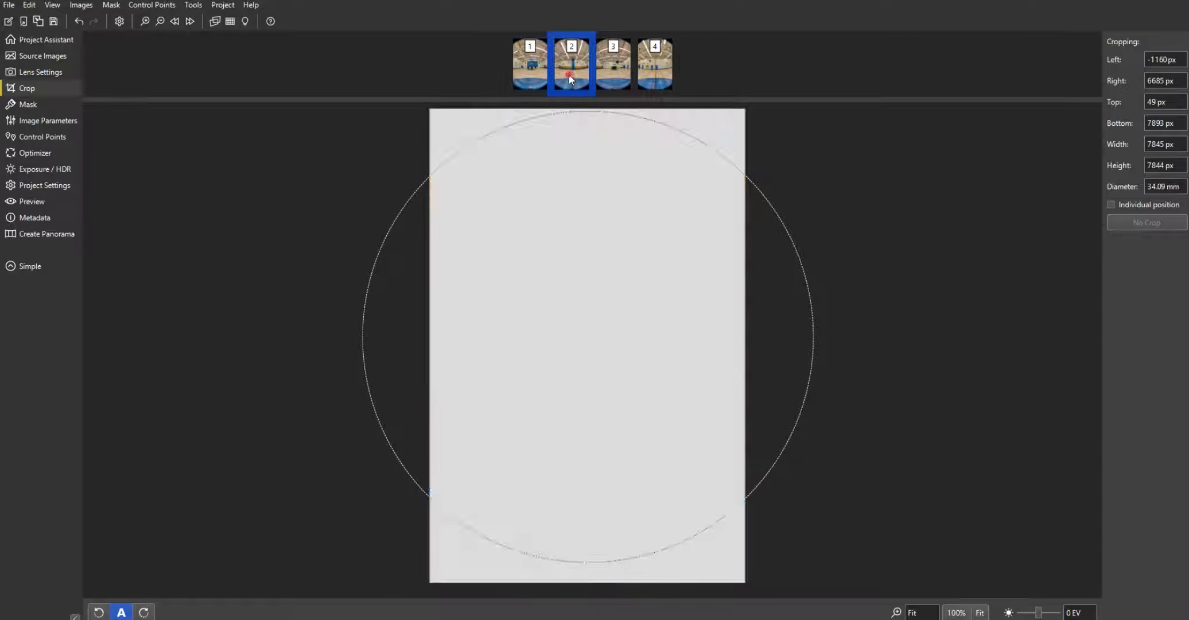
pyautogui.click(625, 77)
pyautogui.click(670, 79)
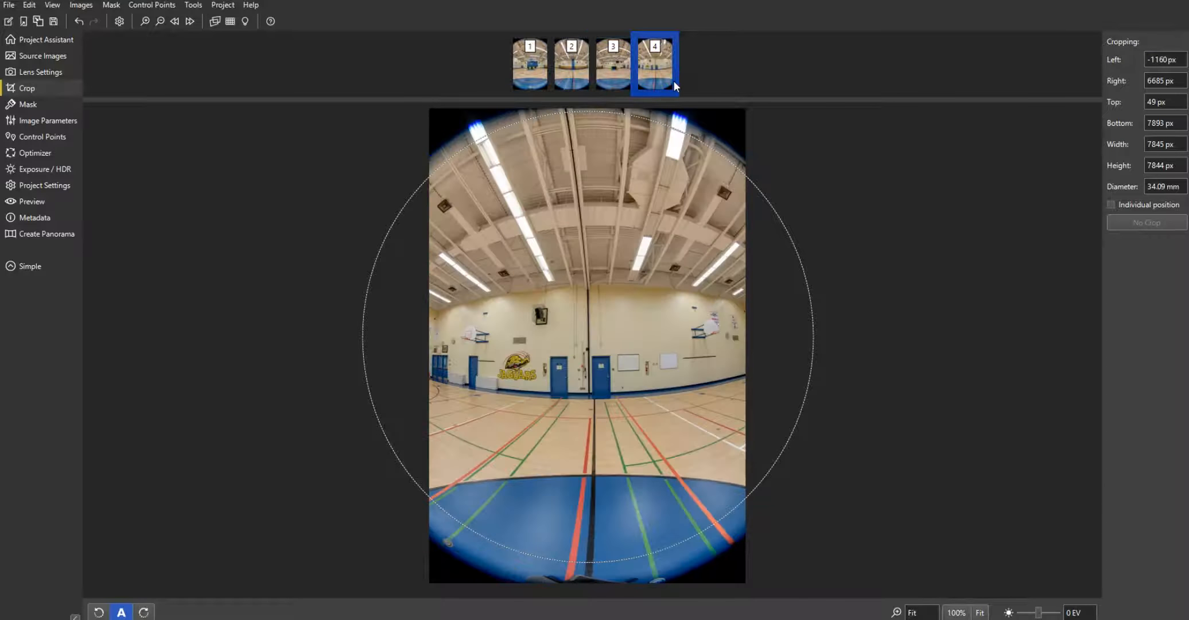
pyautogui.click(620, 83)
pyautogui.click(571, 81)
pyautogui.click(531, 78)
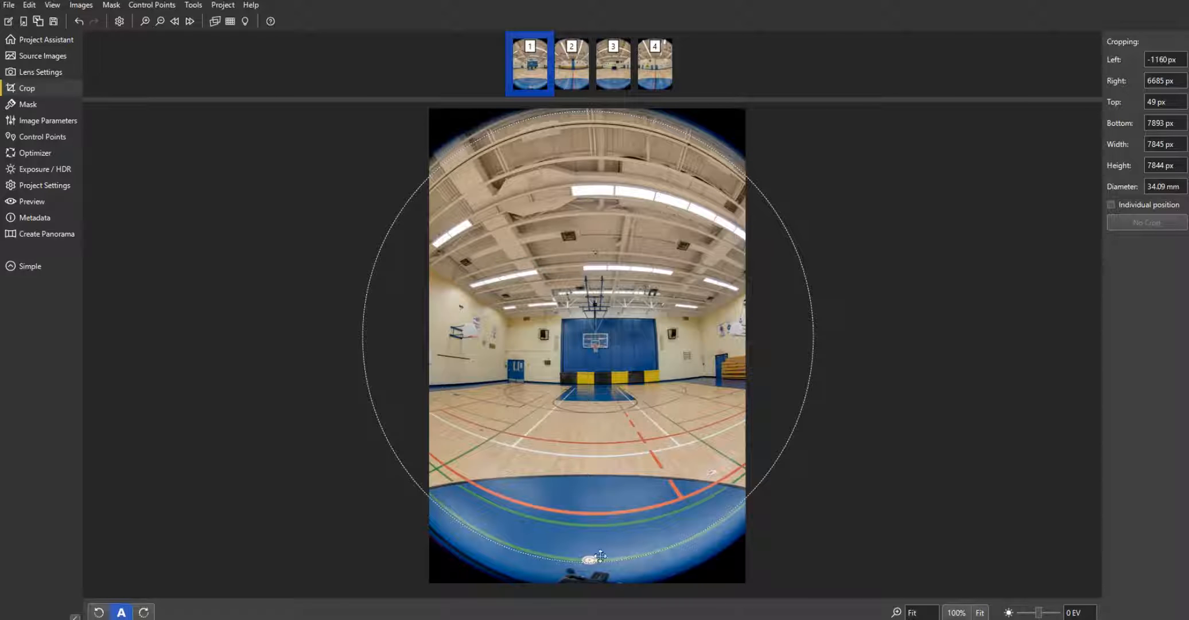
pyautogui.click(36, 42)
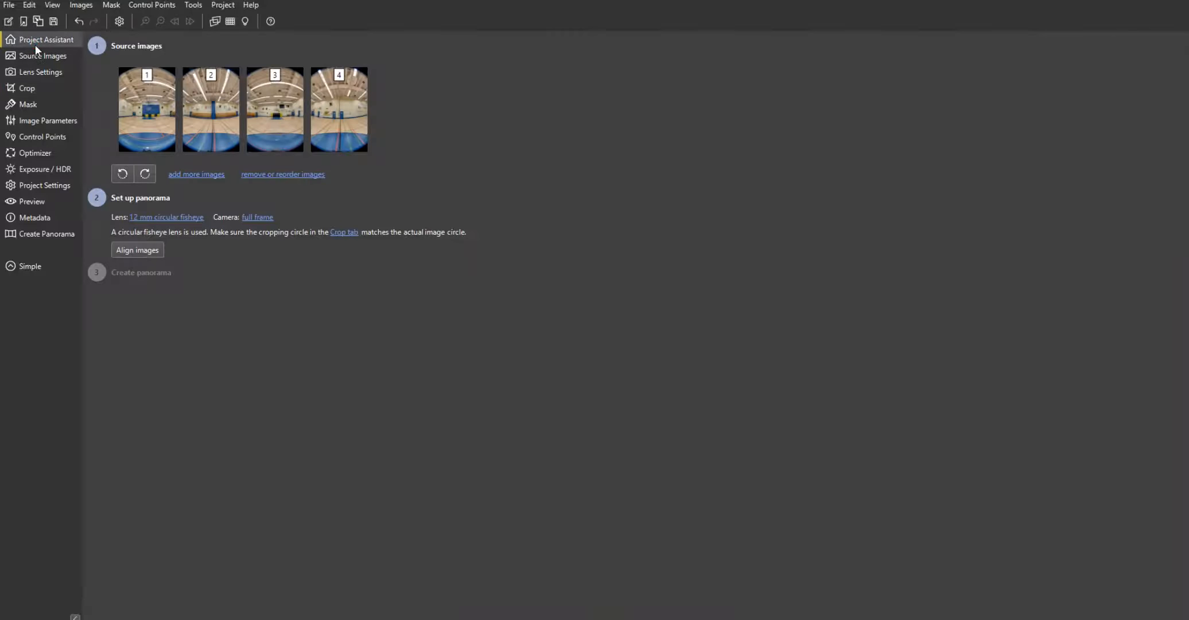
# - Open the mask editor, then switch to Bridge and compare the tripod area at the lower edge of the outdoor and gym images
pyautogui.click(46, 105)
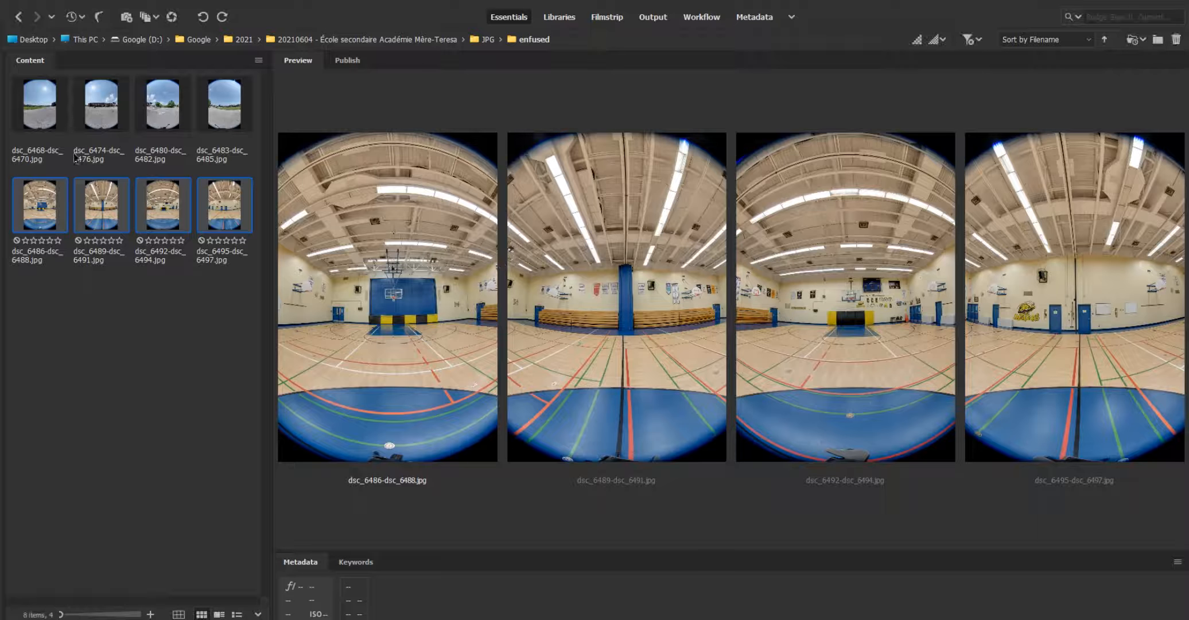
pyautogui.click(60, 133)
pyautogui.click(50, 202)
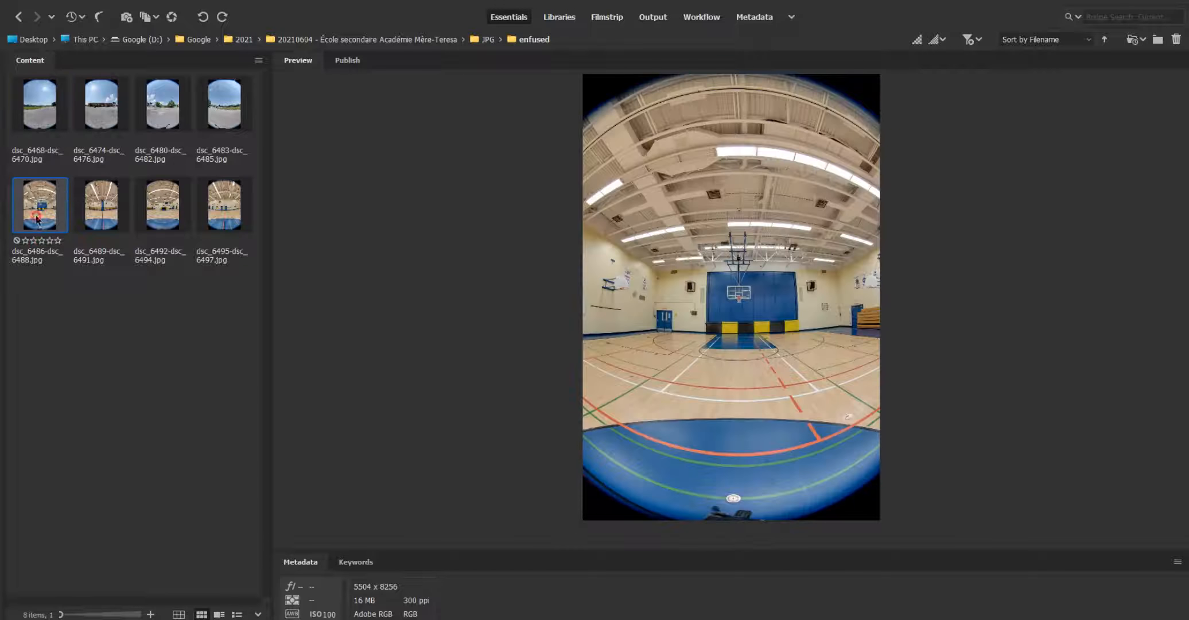
pyautogui.click(37, 103)
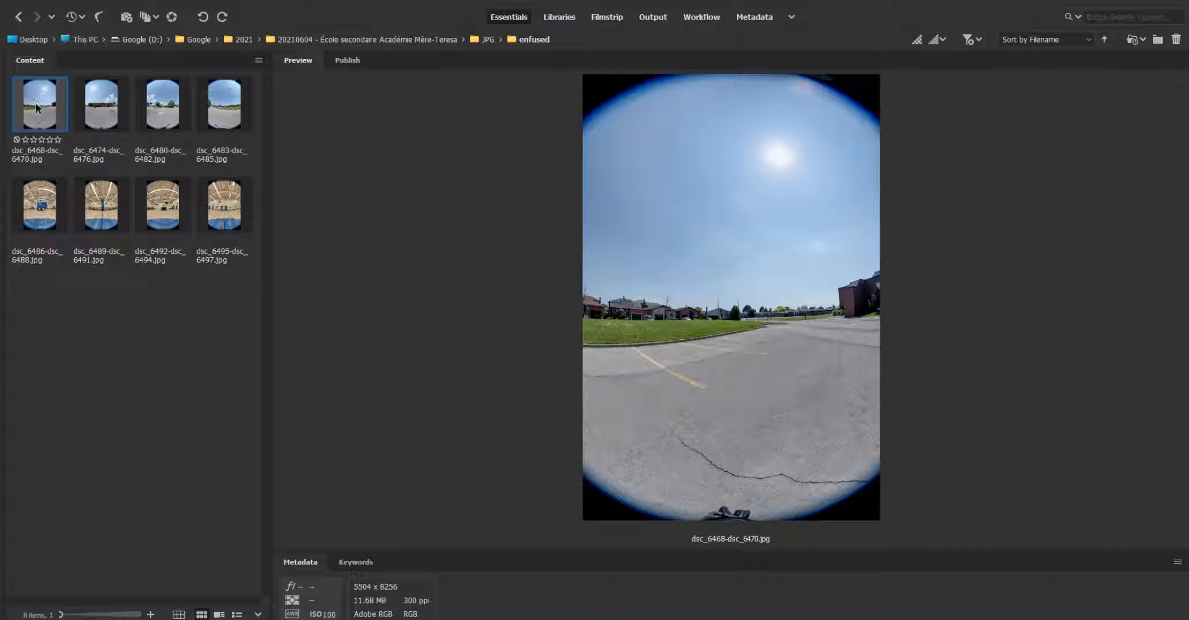
pyautogui.click(105, 101)
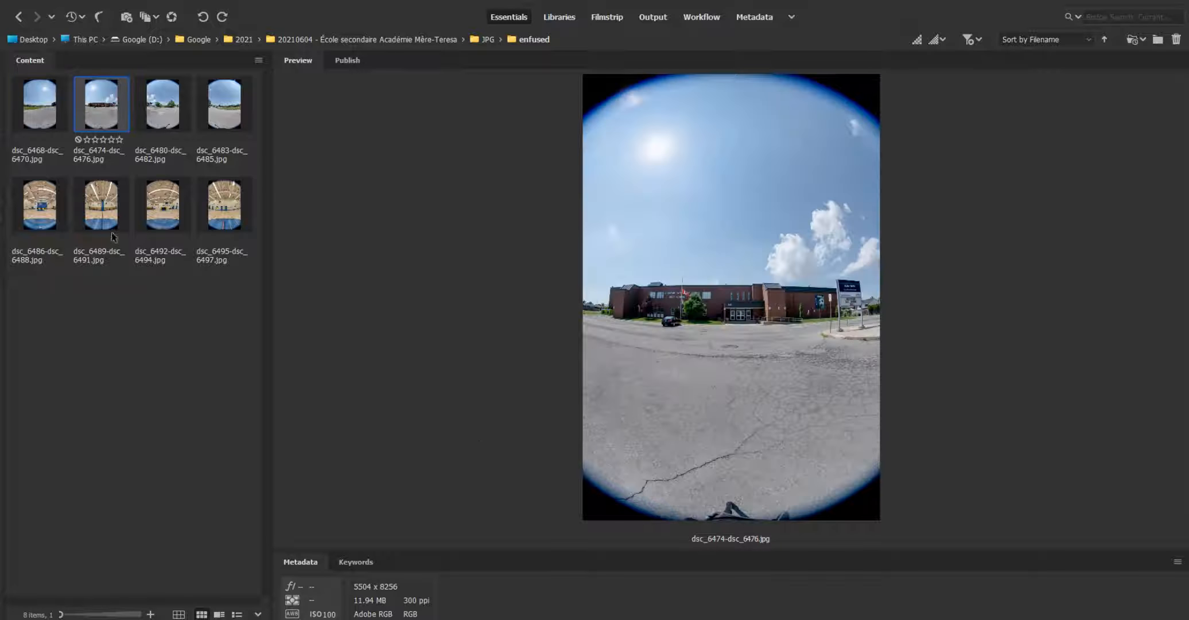
pyautogui.click(108, 228)
pyautogui.click(105, 108)
pyautogui.click(109, 195)
pyautogui.click(158, 117)
pyautogui.click(170, 220)
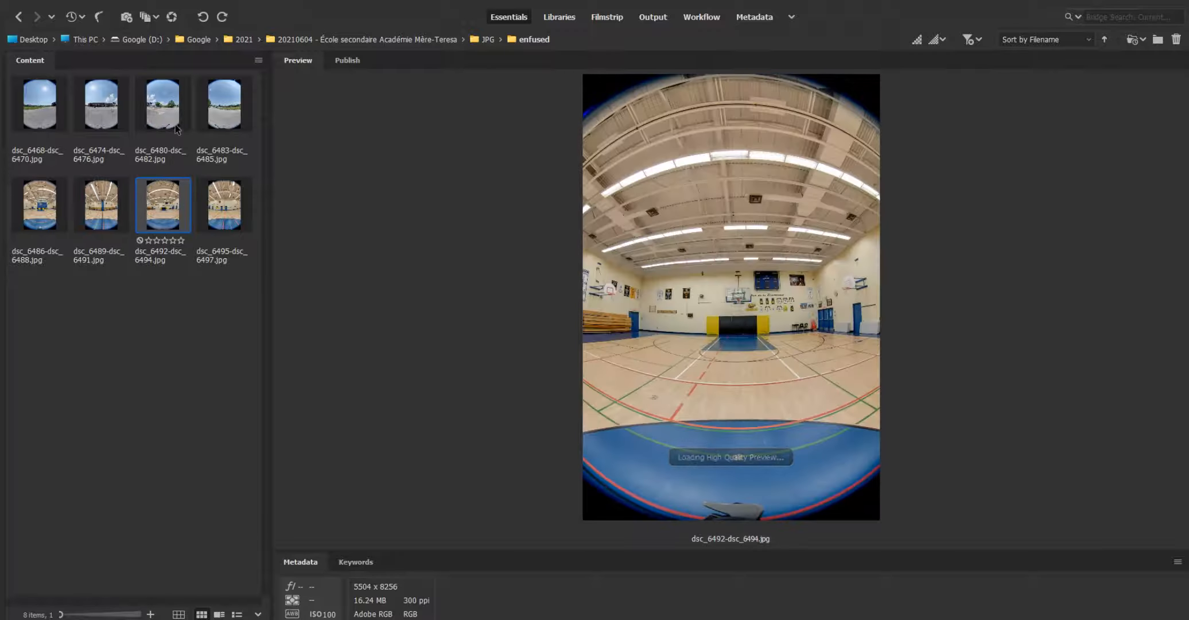
pyautogui.click(175, 117)
pyautogui.click(175, 198)
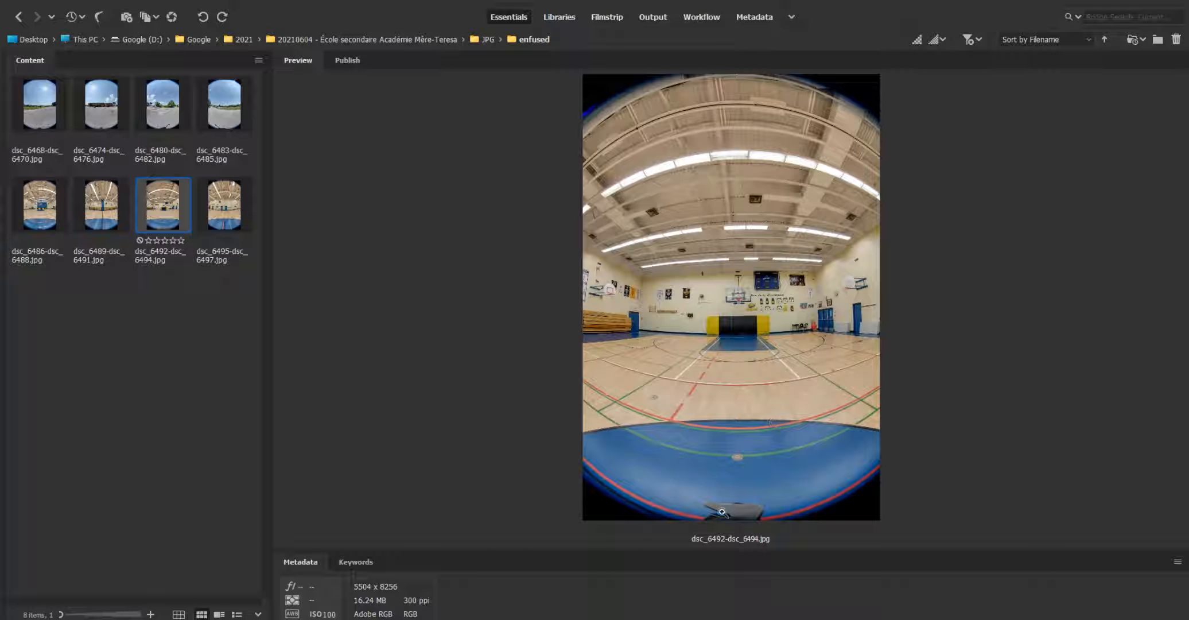
pyautogui.press('Right')
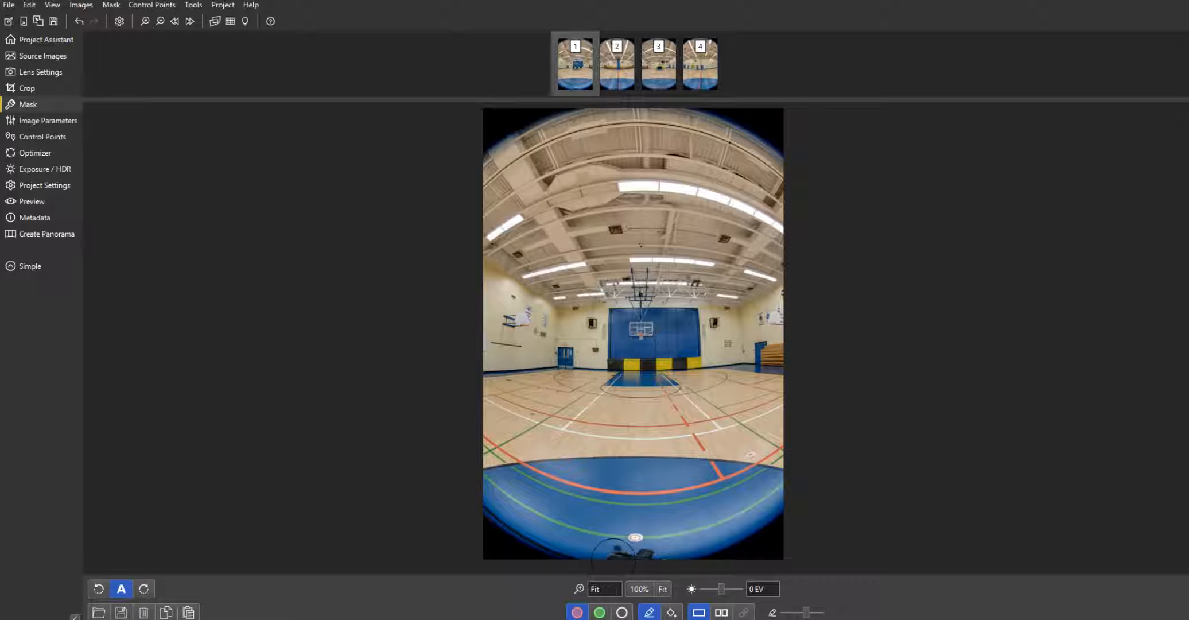
# - In PTGui, paint red masks over the tripod at the lower edge of gym images 1 to 4, adjusting the brush size as needed
pyautogui.moveTo(608, 554); pyautogui.dragTo(638, 555)
pyautogui.click(634, 61)
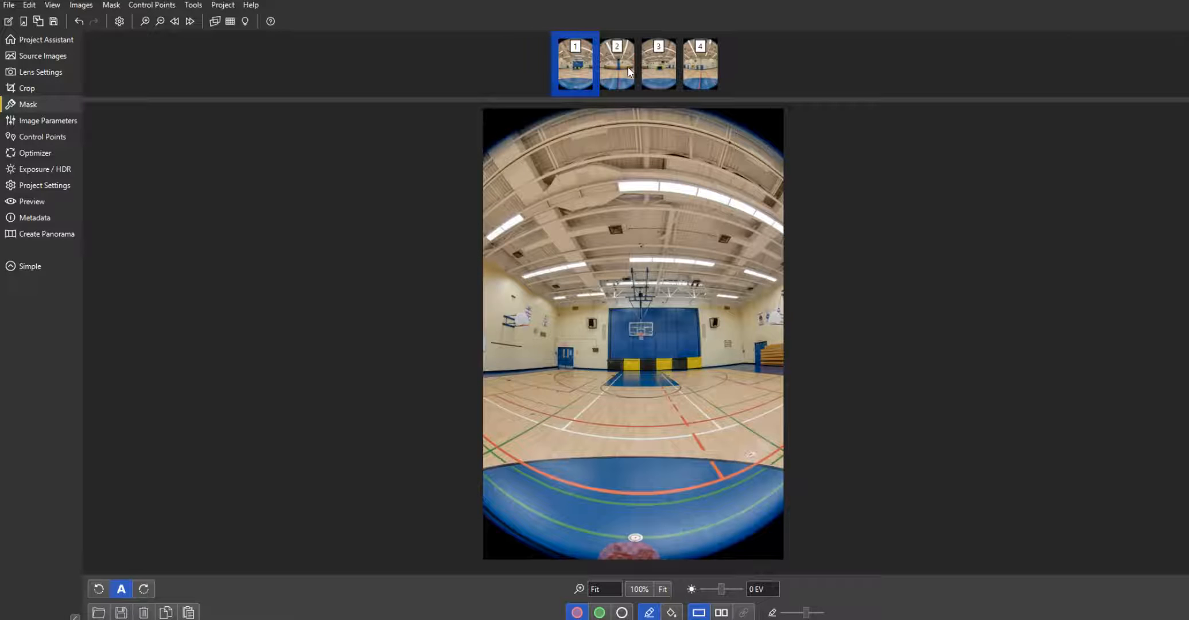
pyautogui.click(612, 73)
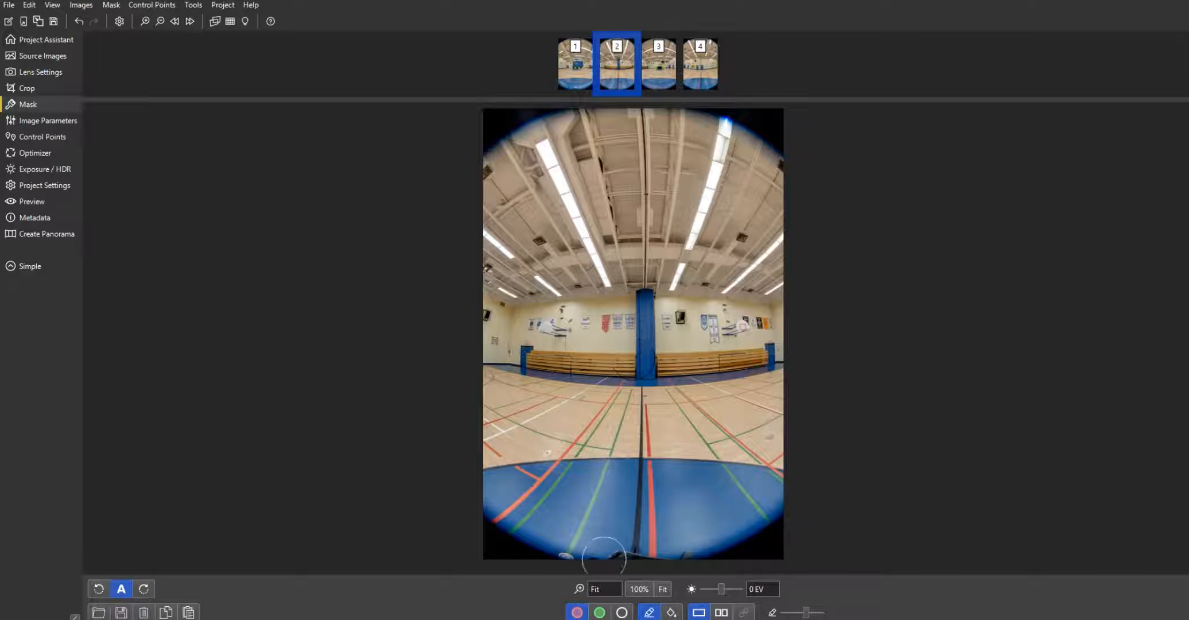
pyautogui.scroll(-3, 609, 545)
pyautogui.moveTo(594, 559)
pyautogui.mouseDown()
pyautogui.moveTo(692, 557)
pyautogui.moveTo(634, 552)
pyautogui.moveTo(634, 541)
pyautogui.mouseUp()
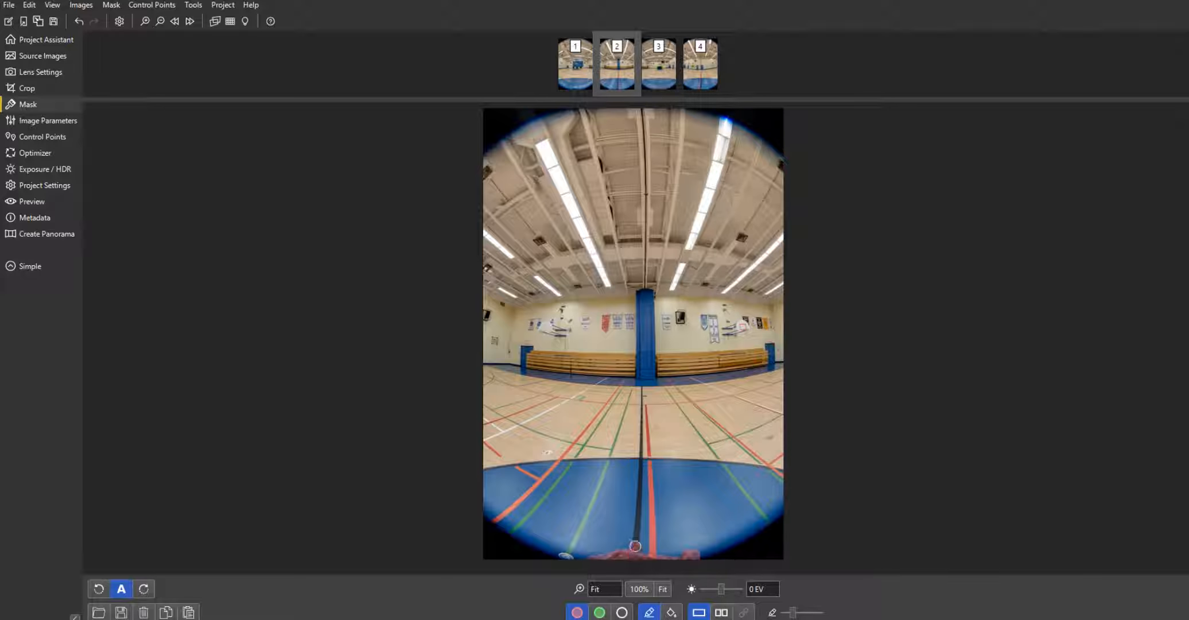
pyautogui.click(650, 80)
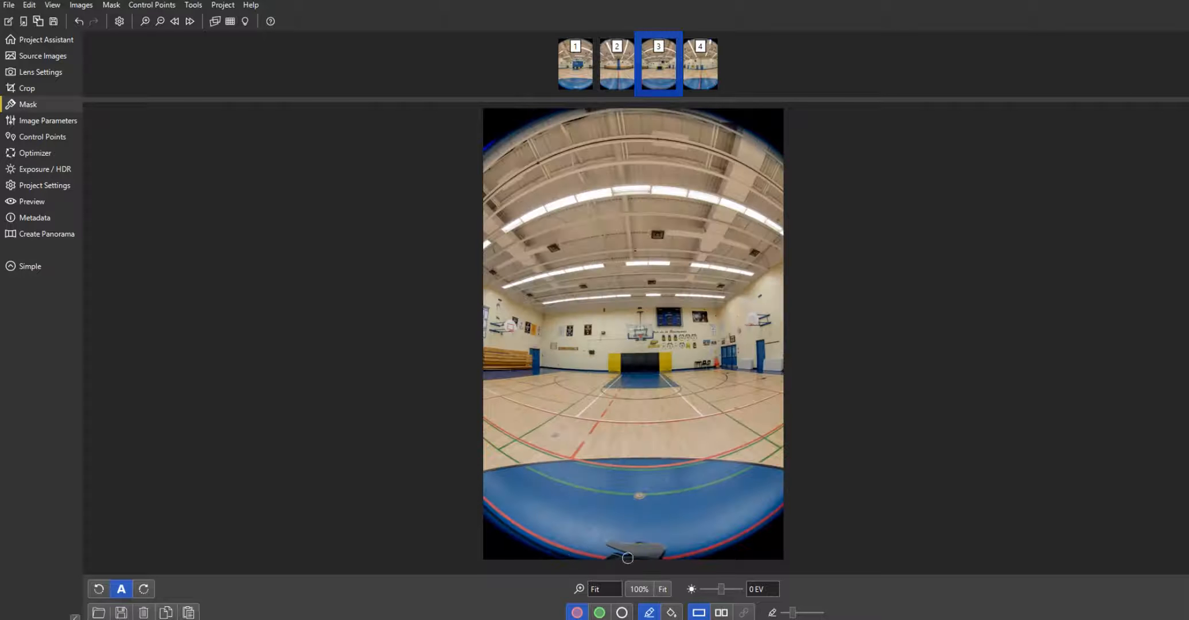
pyautogui.moveTo(611, 543)
pyautogui.mouseDown()
pyautogui.moveTo(661, 552)
pyautogui.moveTo(614, 552)
pyautogui.mouseUp()
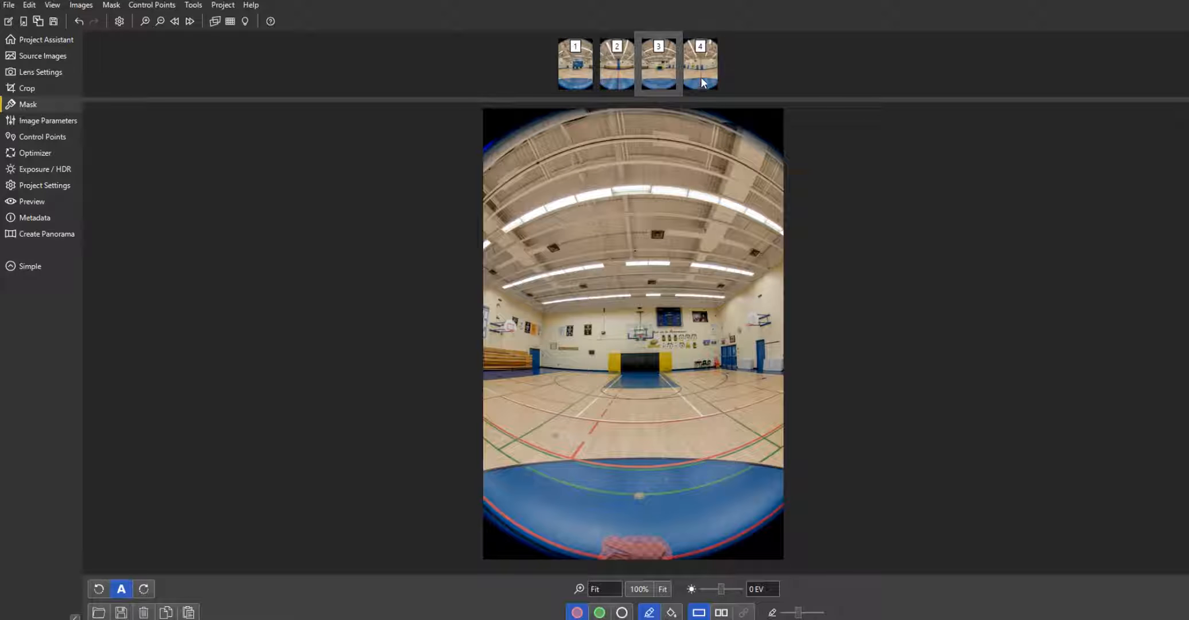
pyautogui.click(701, 77)
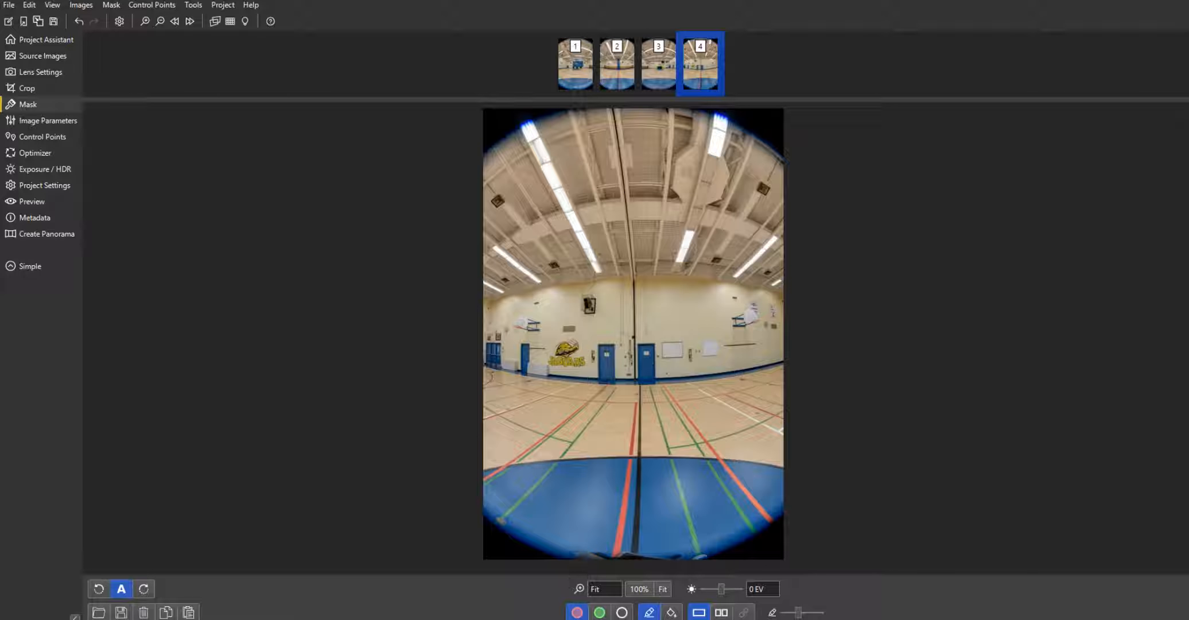
pyautogui.moveTo(582, 555); pyautogui.dragTo(711, 556)
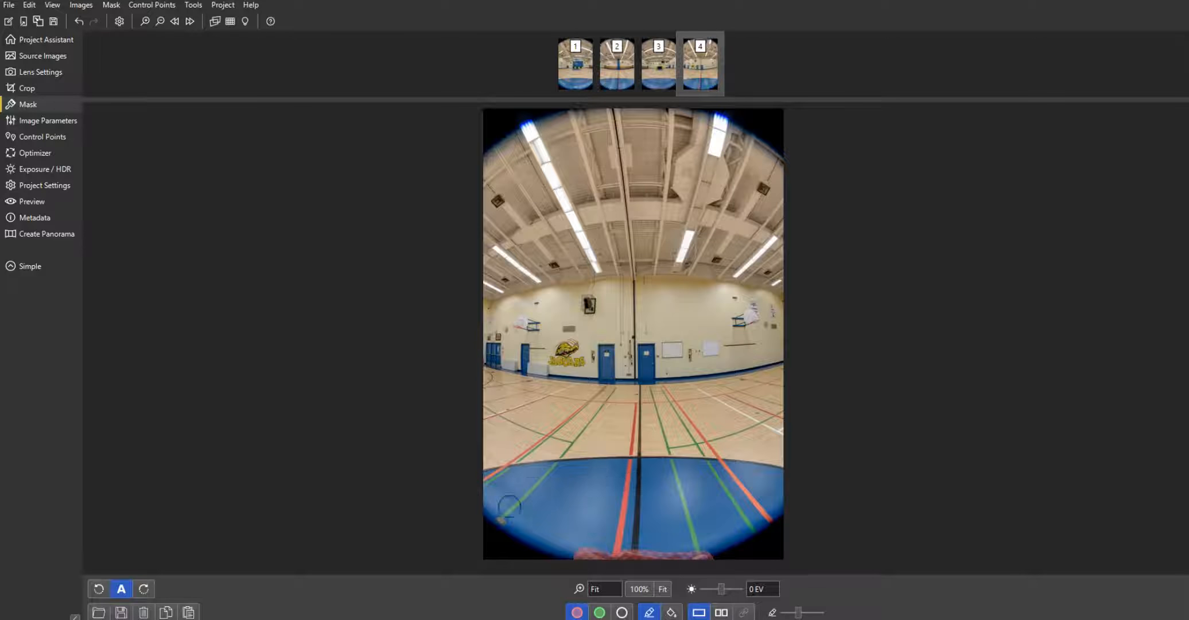
# - Align the four gym images and maximize the Panorama Editor showing the stitched result
pyautogui.click(69, 41)
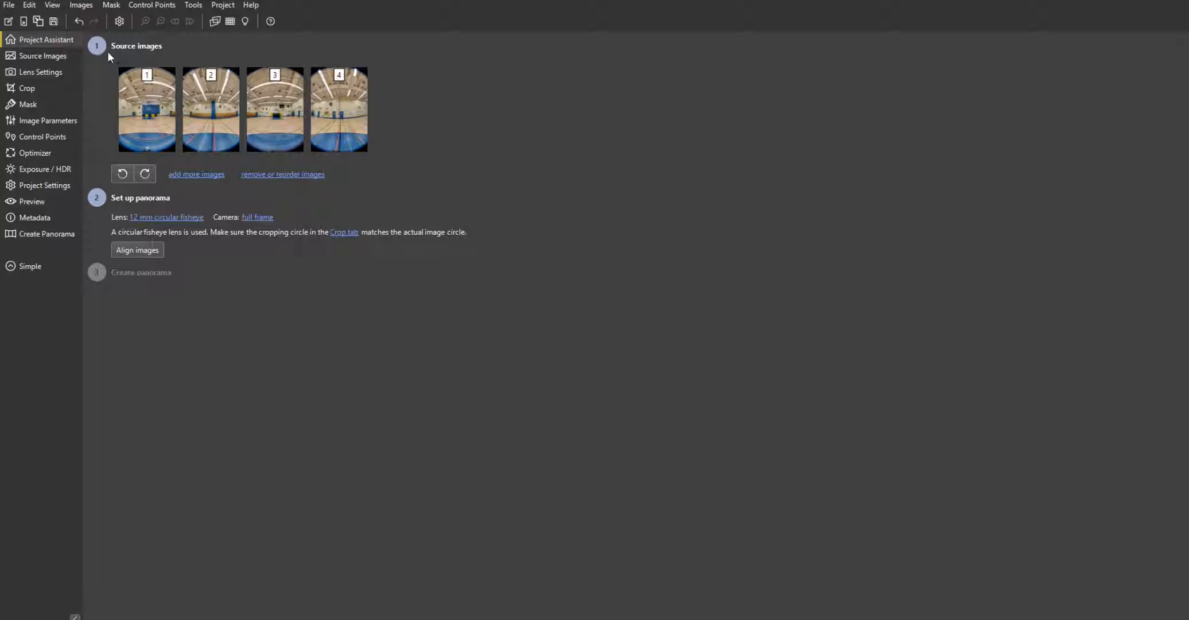
pyautogui.click(148, 249)
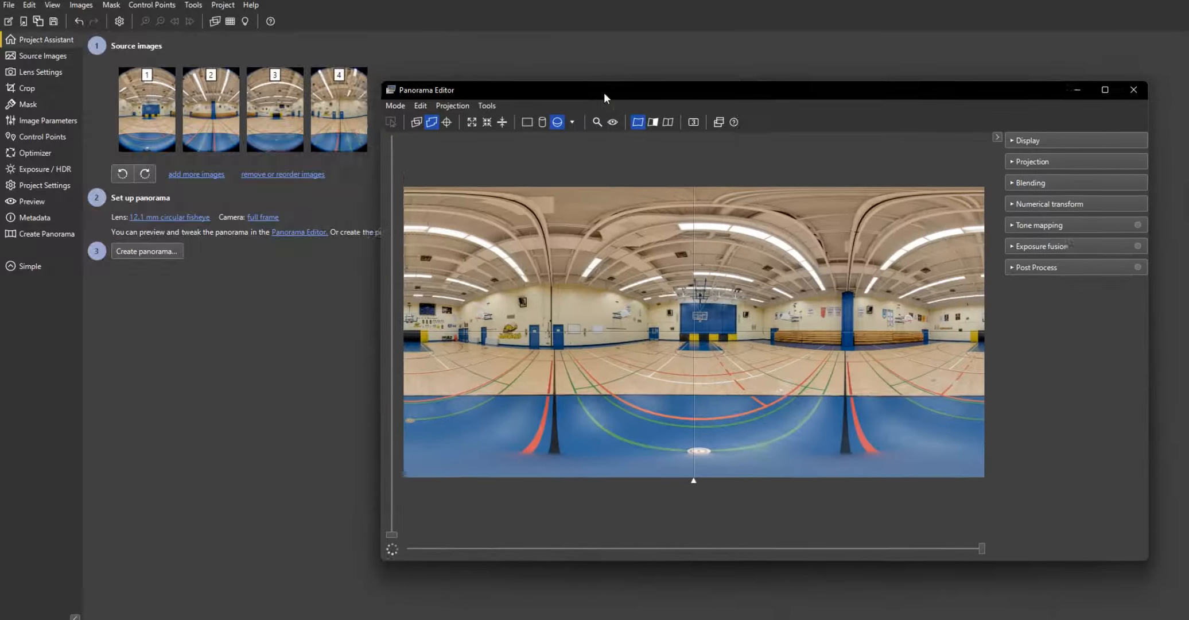
pyautogui.moveTo(603, 74); pyautogui.dragTo(362, 75)
pyautogui.doubleClick(607, 76)
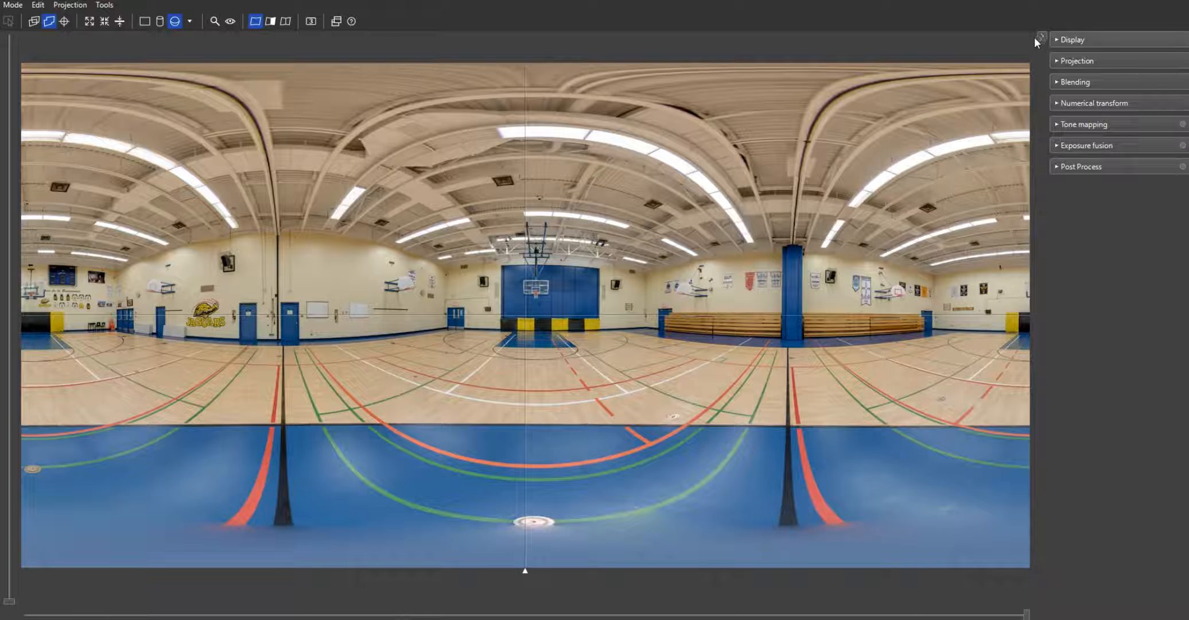
# - Check the panorama's projection settings and turn off exposure compensation in the blending settings
pyautogui.click(1080, 62)
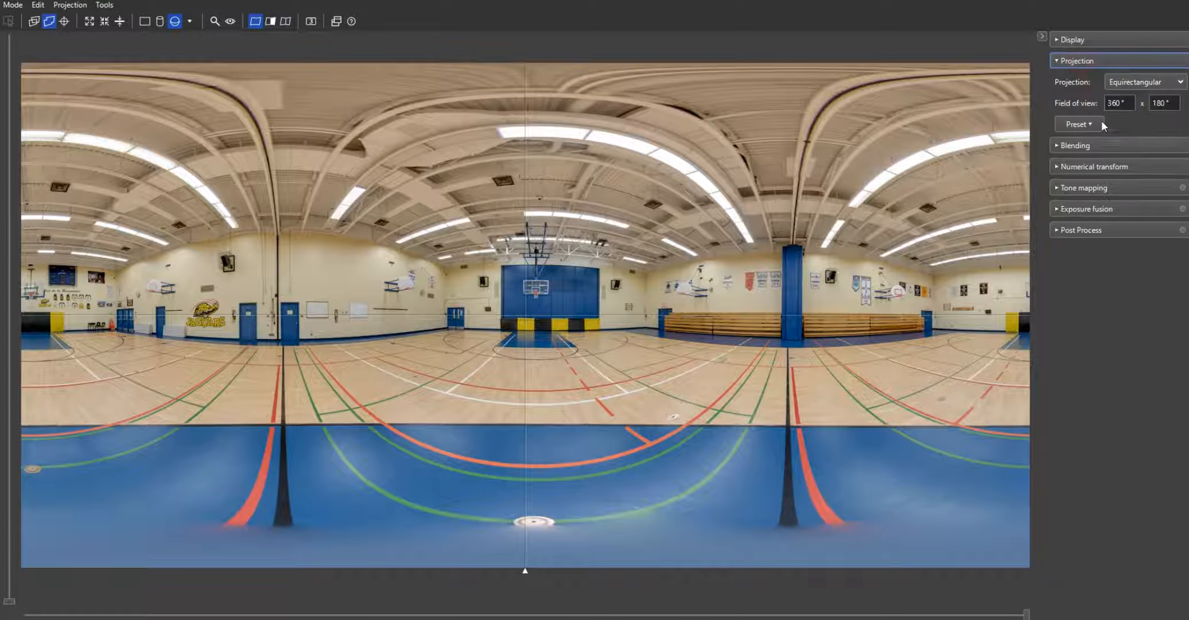
pyautogui.click(1094, 59)
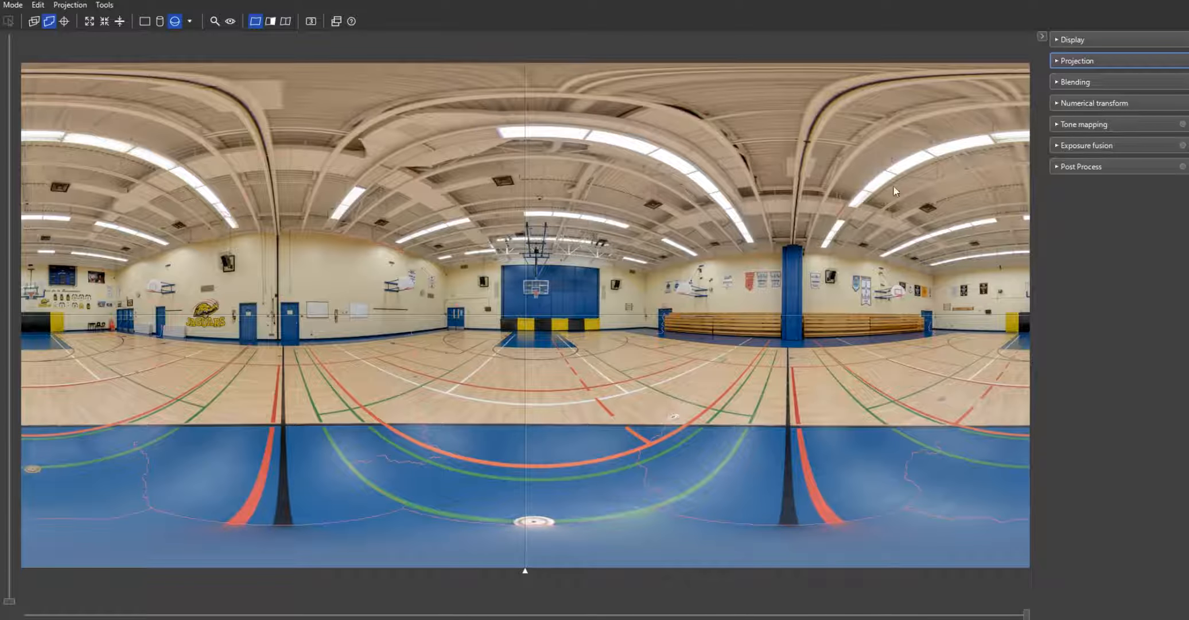
pyautogui.click(1084, 84)
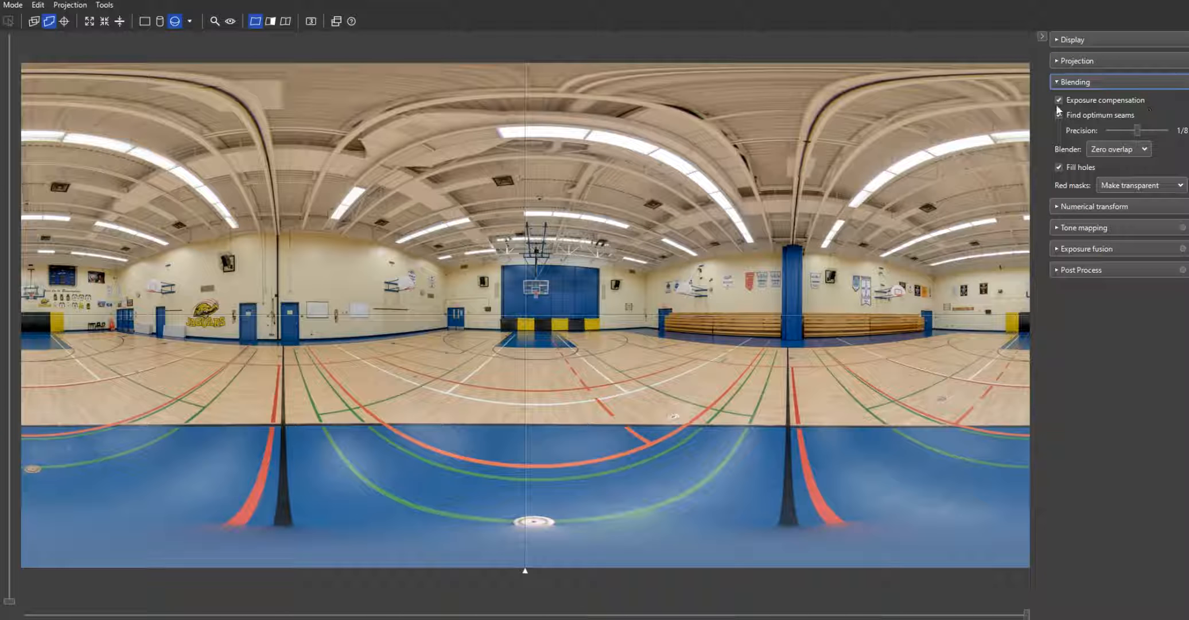
pyautogui.click(1059, 100)
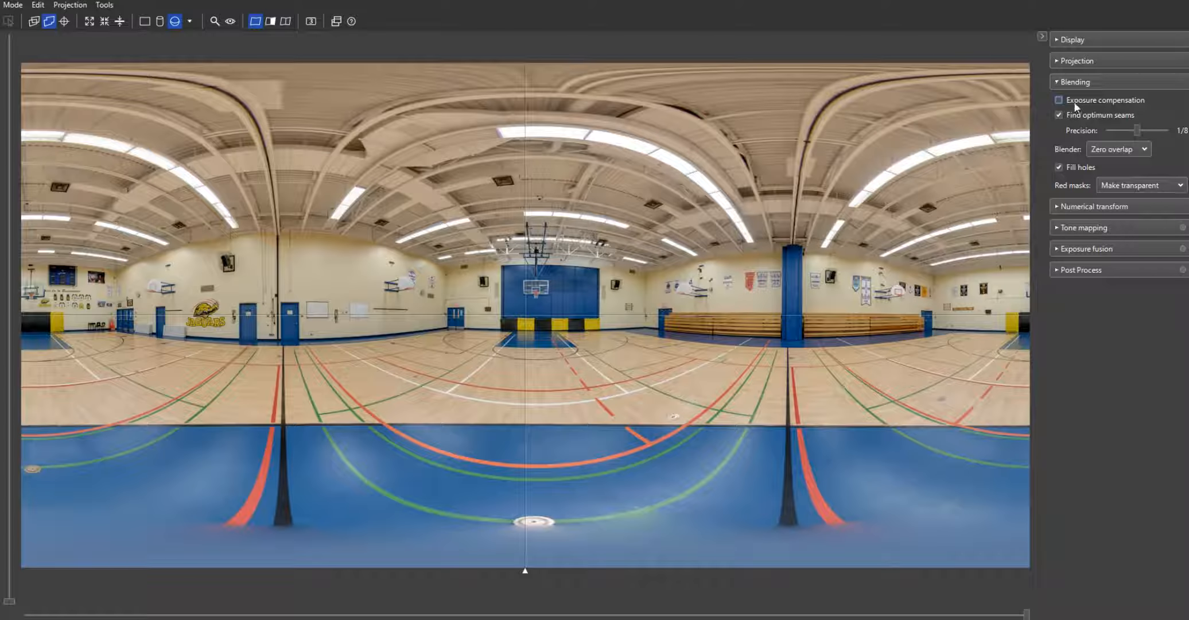
# - Turn off hole filling to examine the uncovered area at the foot of the panorama, and turn it back on
pyautogui.click(1059, 167)
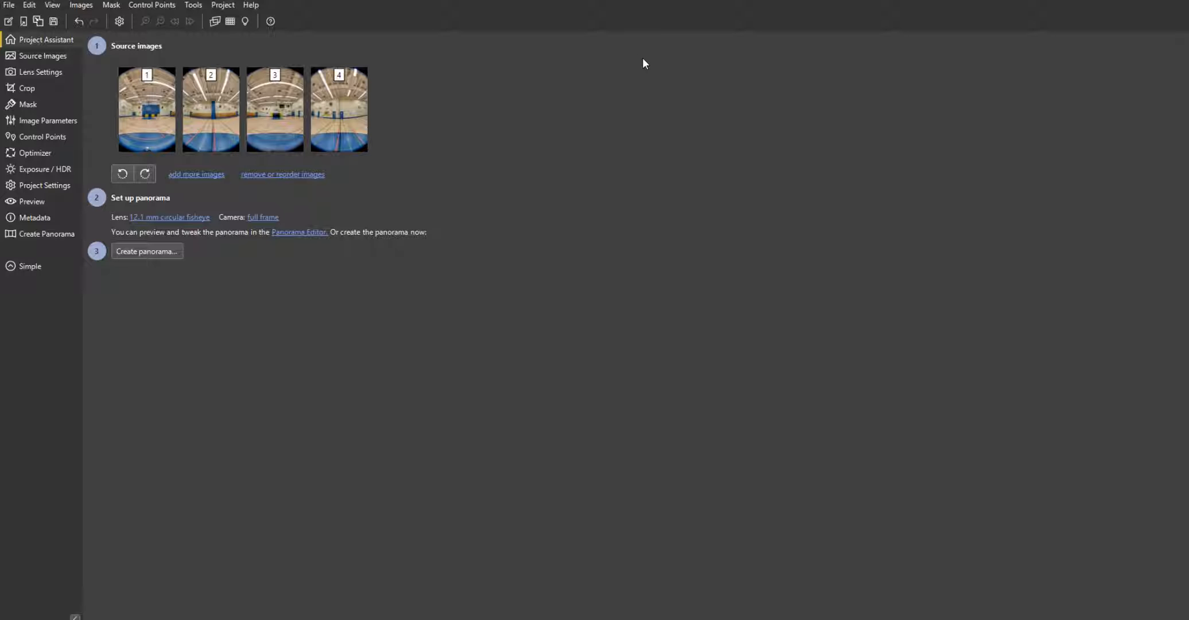
pyautogui.hotkey('alt', 'Tab')
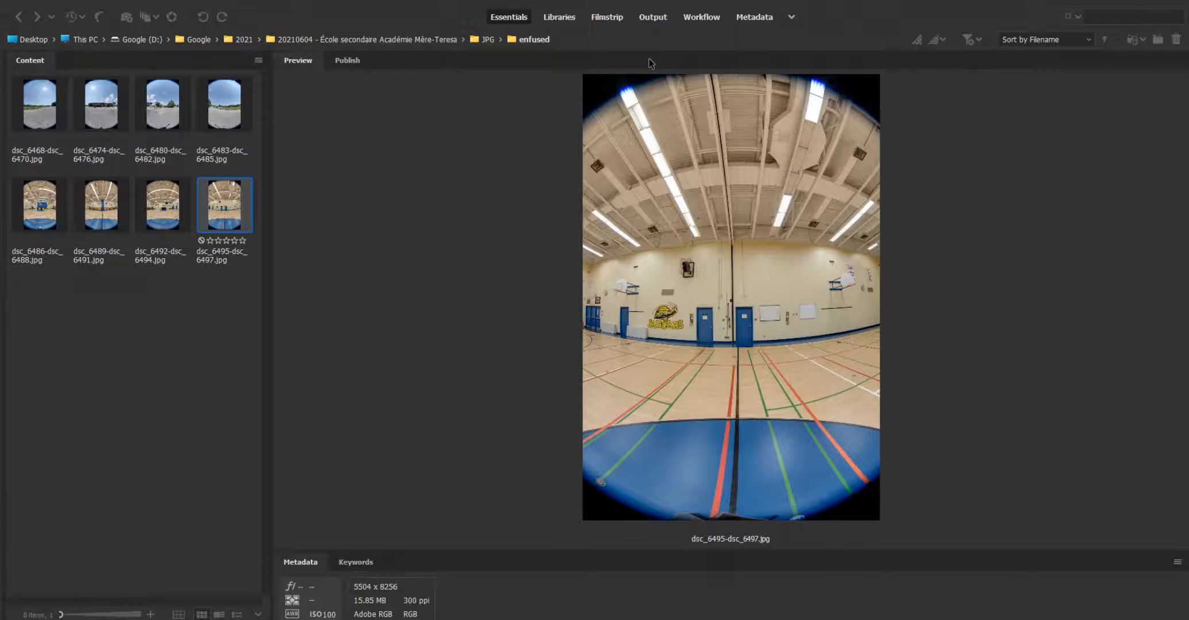
pyautogui.hotkey('alt', 'Tab')
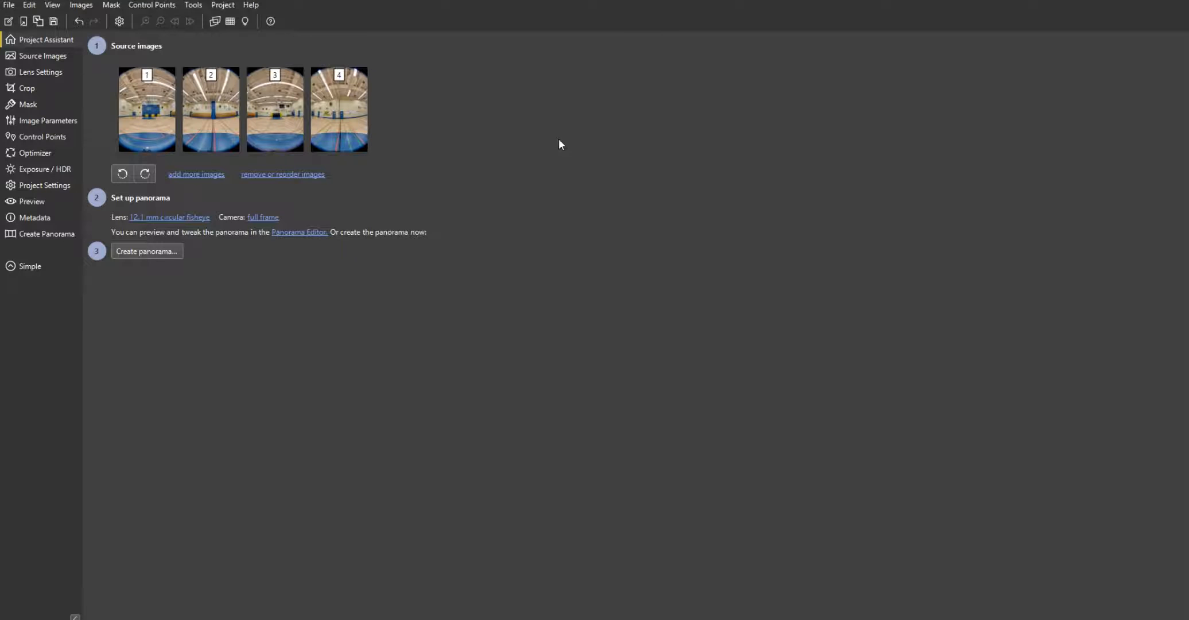
pyautogui.hotkey('ctrl', 'e')
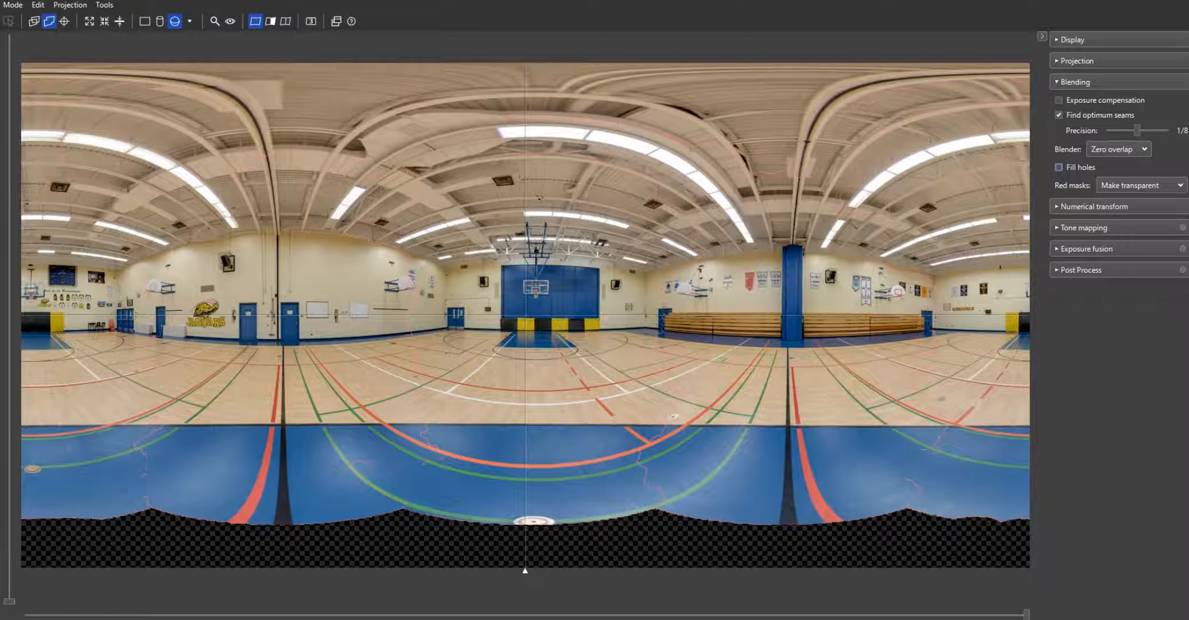
pyautogui.click(1059, 167)
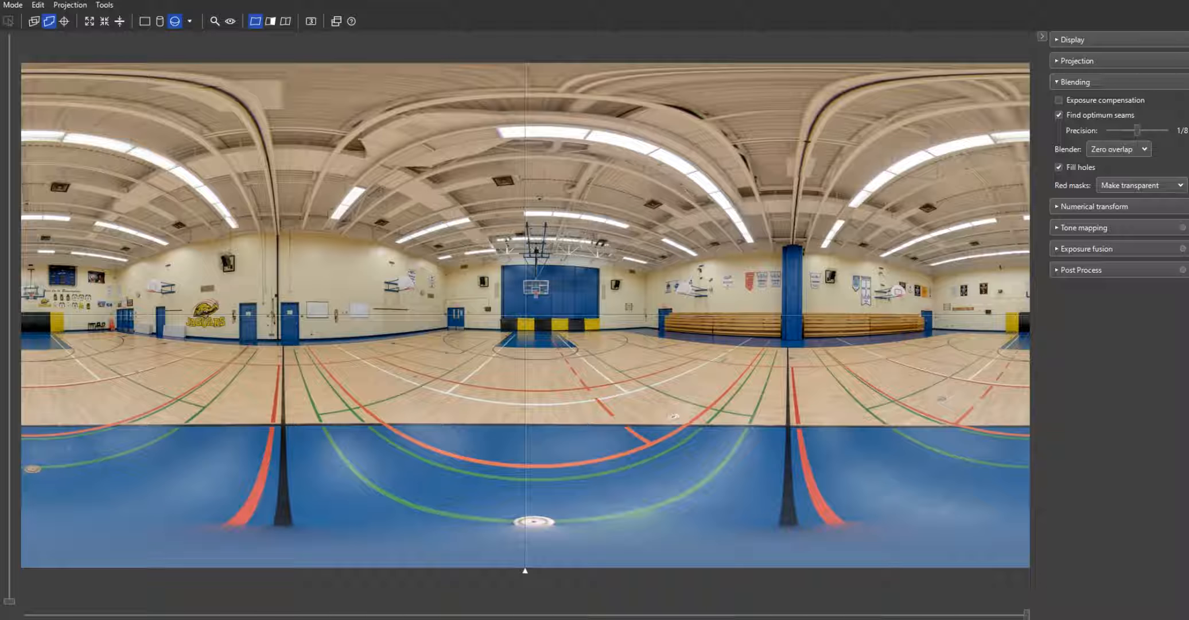
# - Open PTGui's Batch Builder and start setting up panorama detection
pyautogui.hotkey('alt', 'Tab')
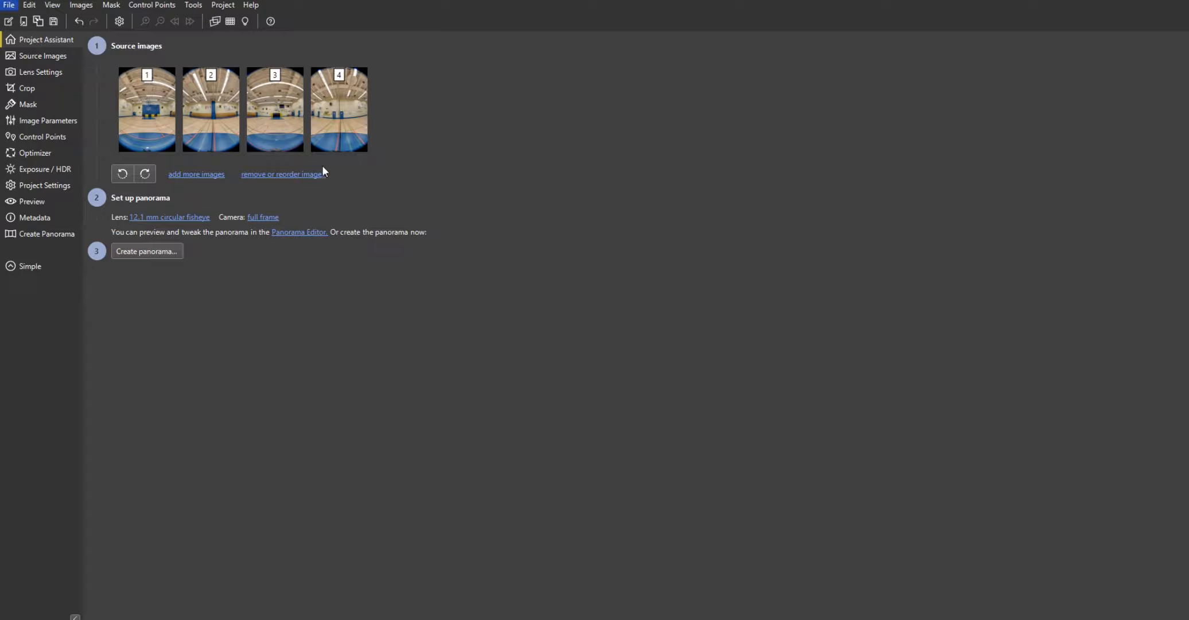
pyautogui.click(193, 5)
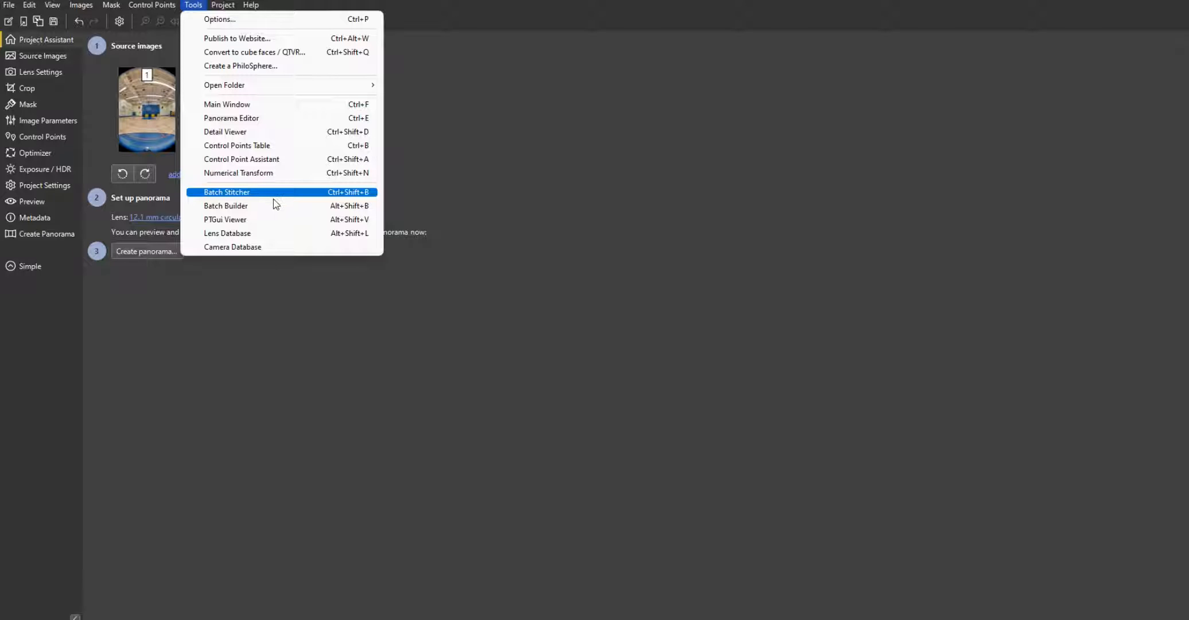
pyautogui.click(256, 205)
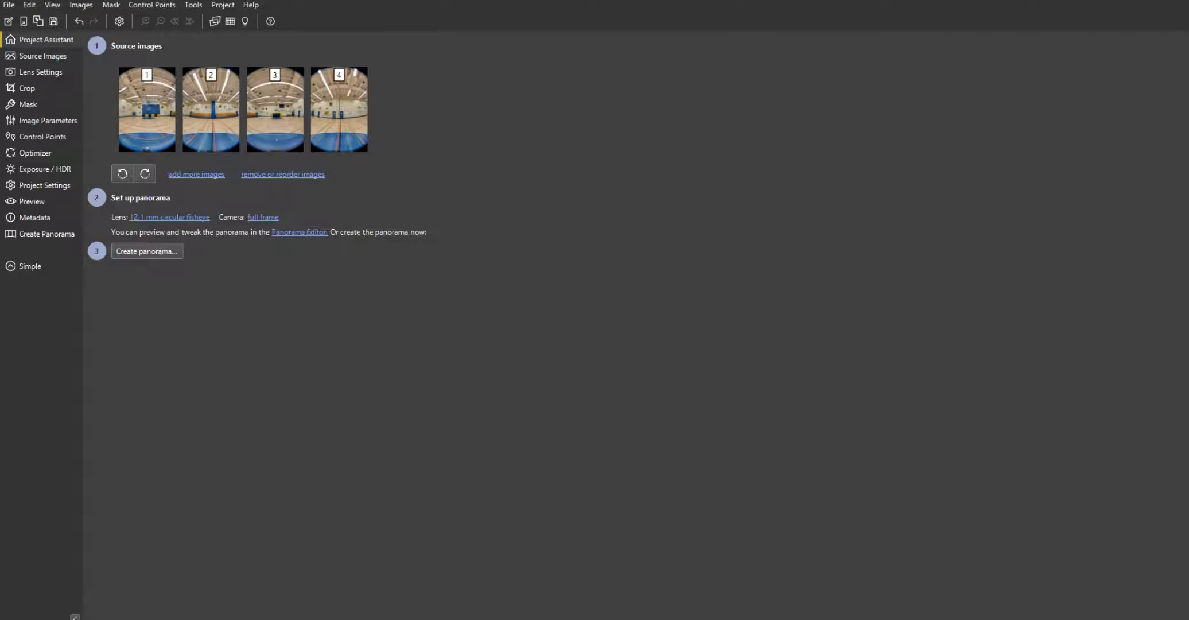
pyautogui.click(402, 120)
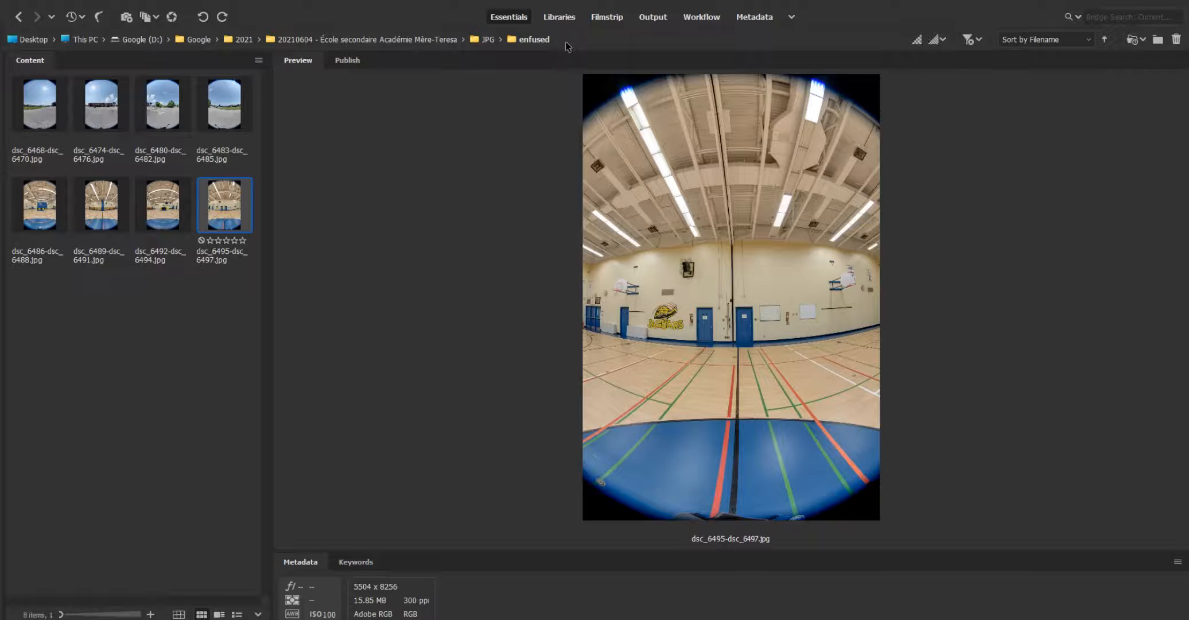
# - Copy the enfused folder's path from Bridge and set it as the source folder in the Detect Panorama Settings
pyautogui.click(565, 39)
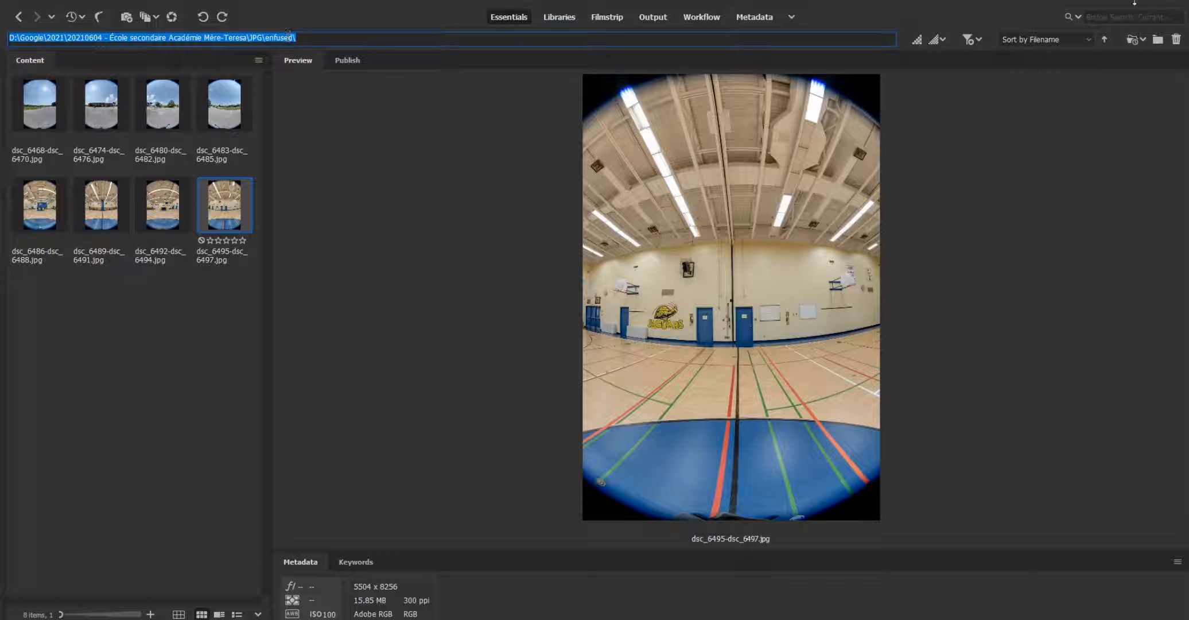
pyautogui.hotkey('alt', 'Tab')
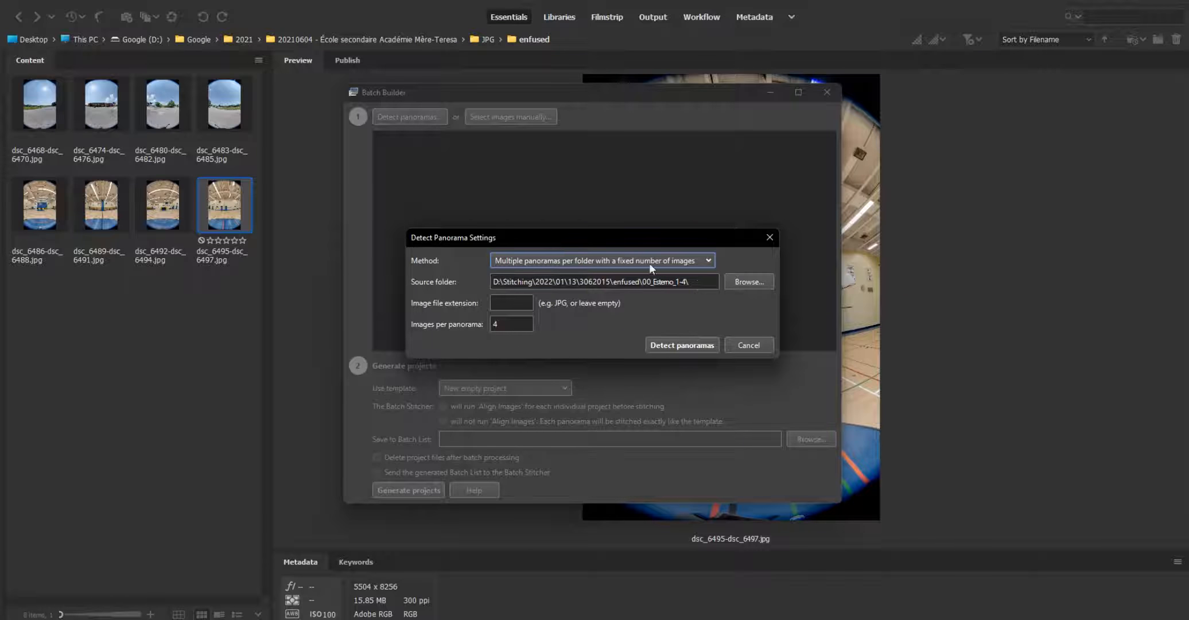
pyautogui.tripleClick(699, 283)
pyautogui.hotkey('ctrl', 'v')
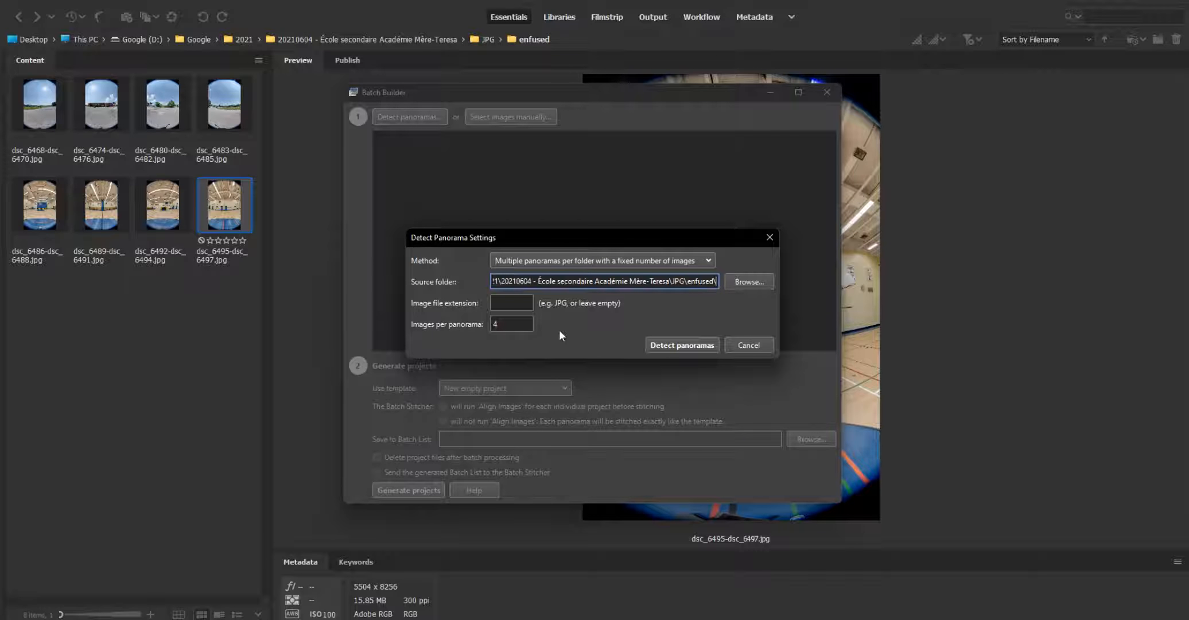
# - Detect panoramas with the method for multiple panoramas per folder with a fixed number of images, using 4 images per panorama
pyautogui.click(517, 263)
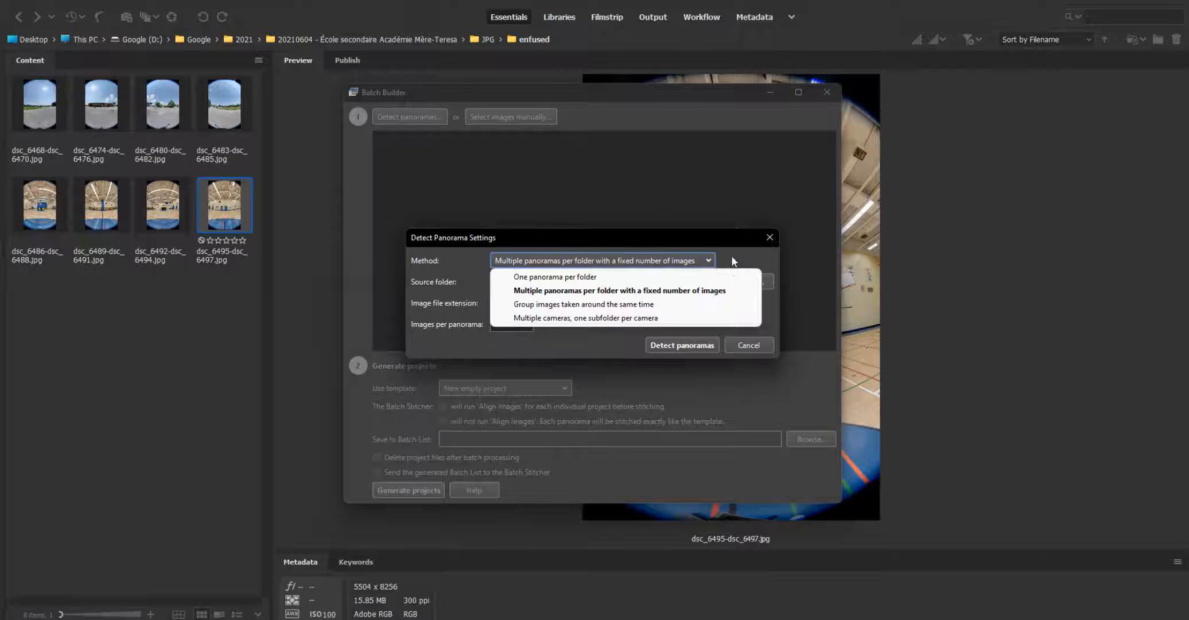
pyautogui.click(689, 284)
pyautogui.doubleClick(500, 324)
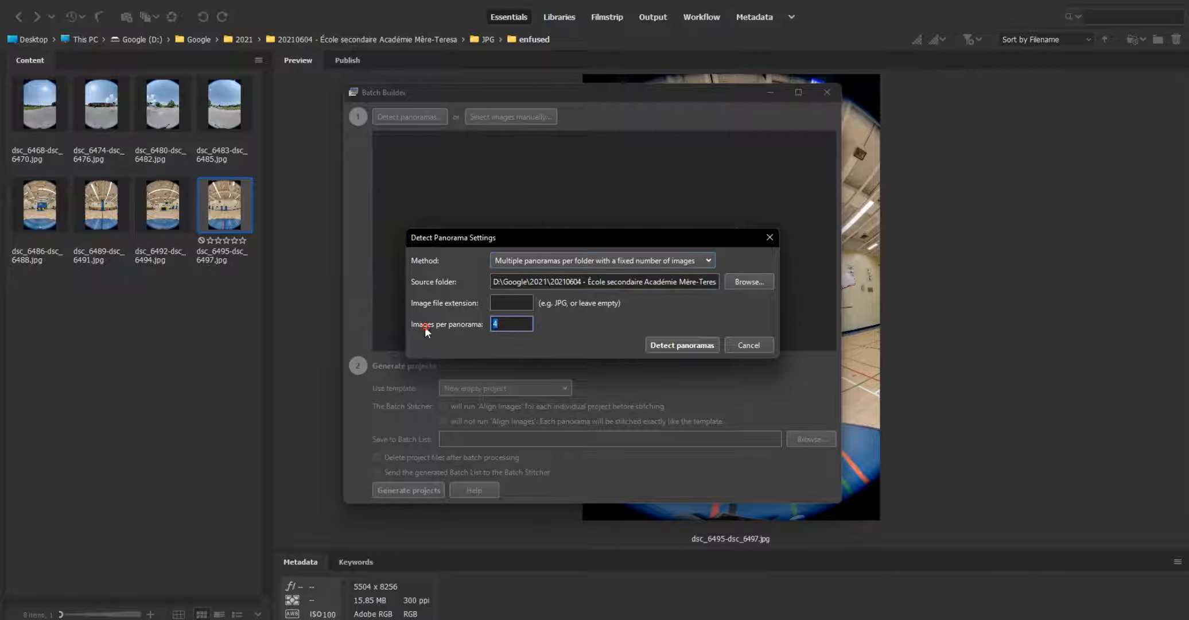
pyautogui.write('4')
pyautogui.click(684, 345)
# - Generate the batch projects using the current project as a template, with Align Images run for each individual project before stitching
pyautogui.click(500, 389)
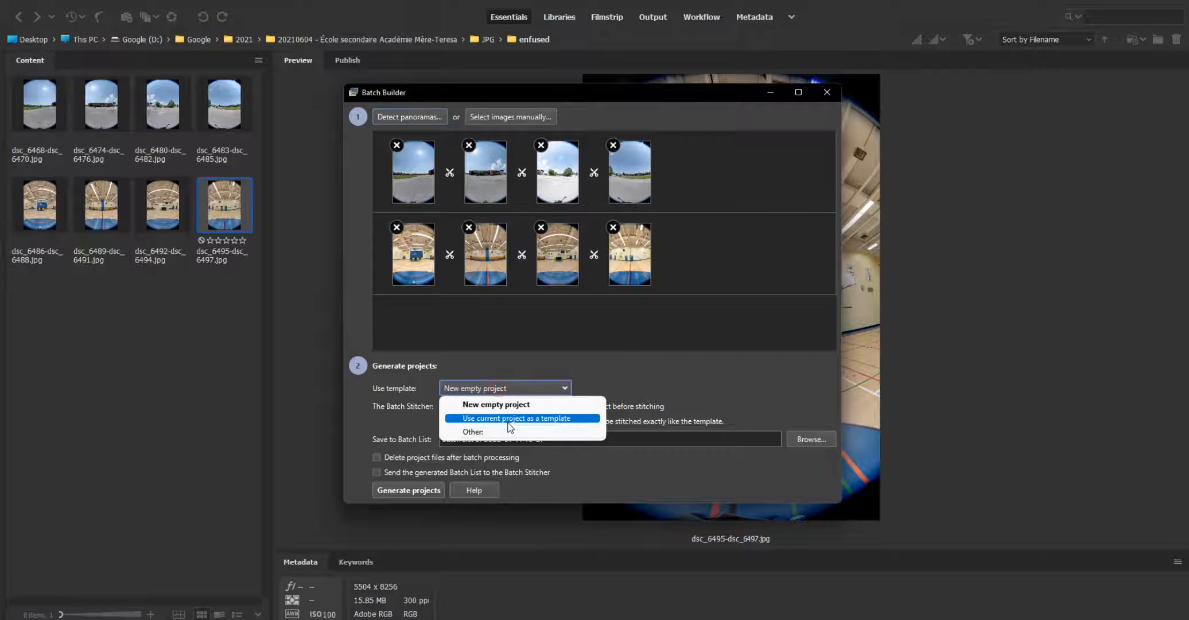
pyautogui.click(511, 418)
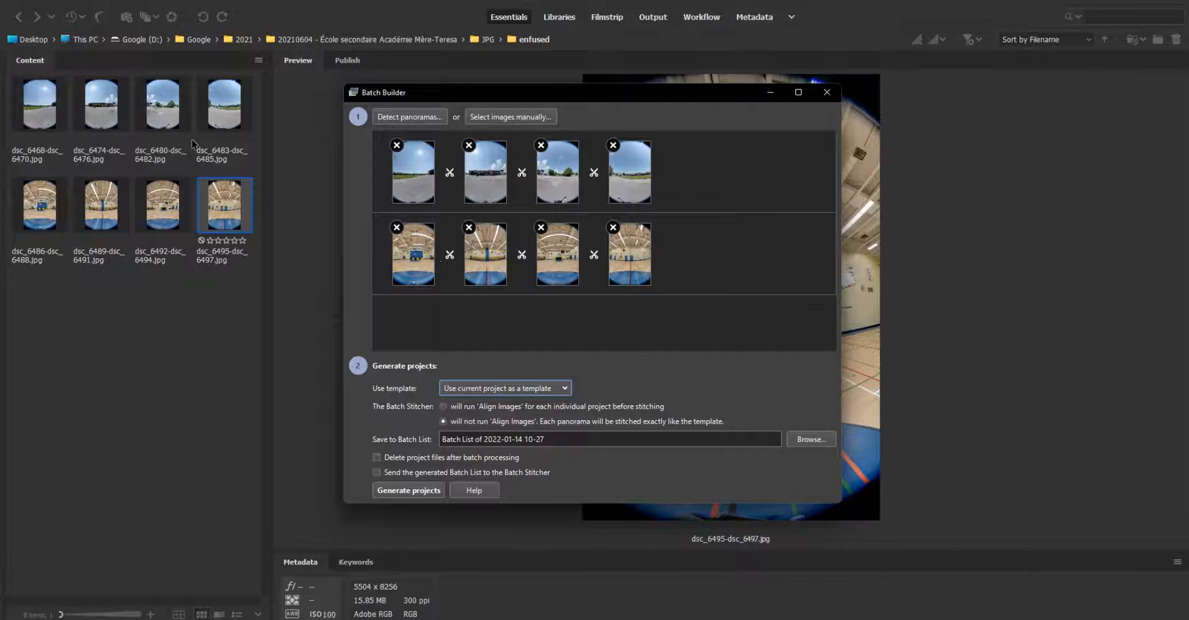
pyautogui.click(468, 407)
pyautogui.click(413, 493)
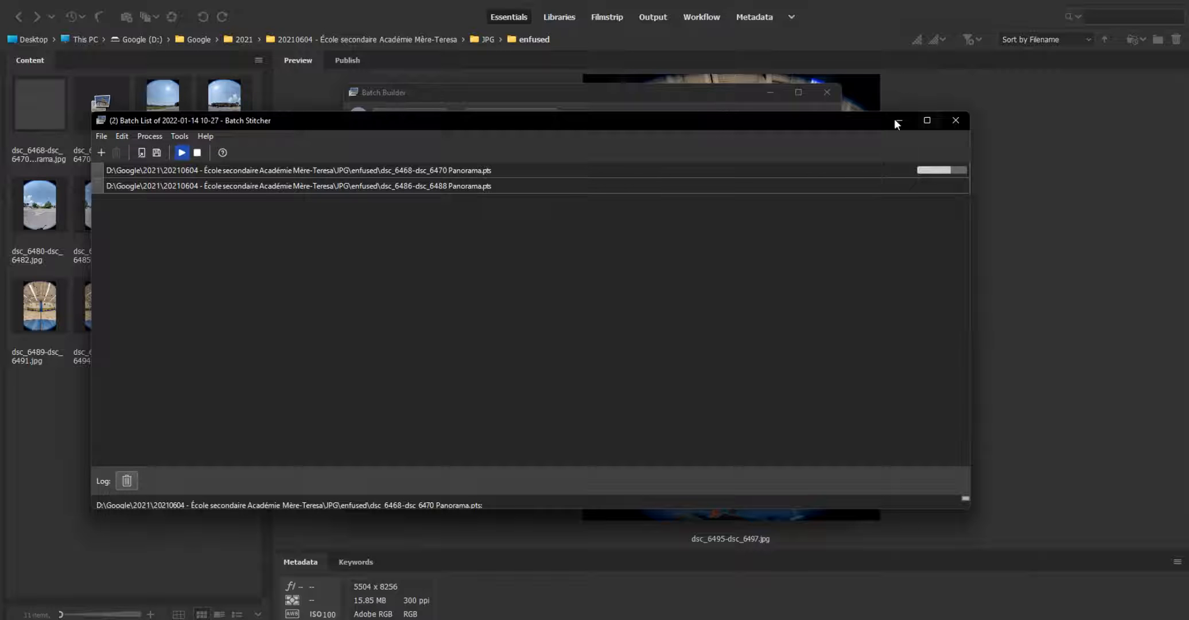
# - Move and narrow the Batch Stitcher window to uncover Bridge's thumbnails, select the outdoor panorama, and widen the Content panel
pyautogui.moveTo(796, 124); pyautogui.dragTo(905, 120)
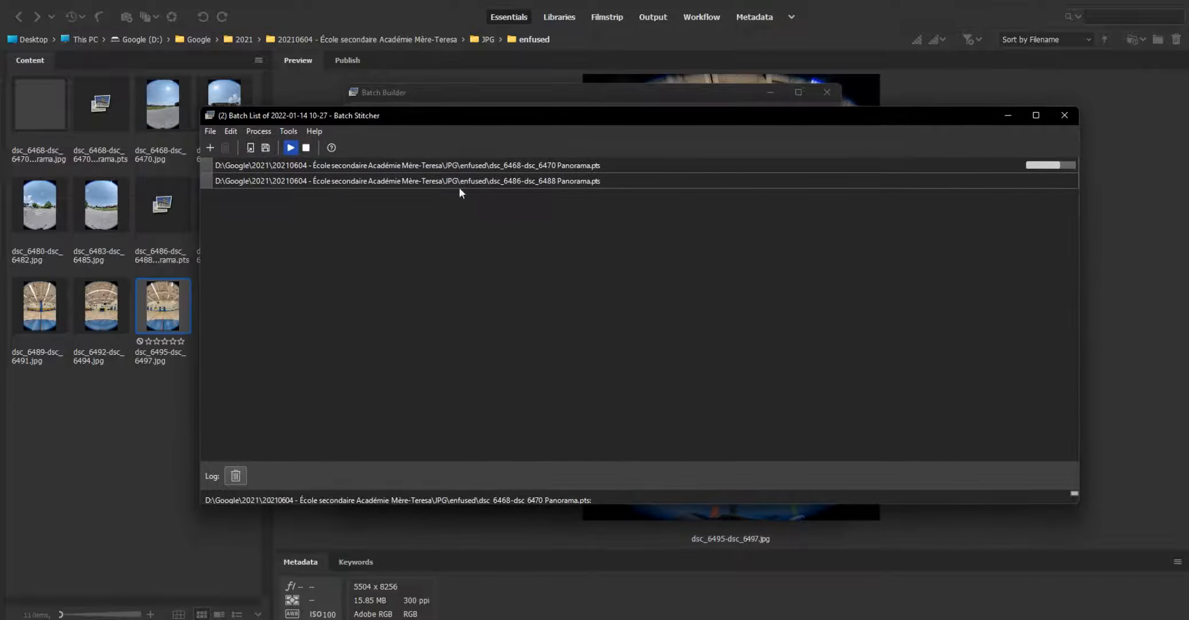
pyautogui.moveTo(200, 228); pyautogui.dragTo(330, 241)
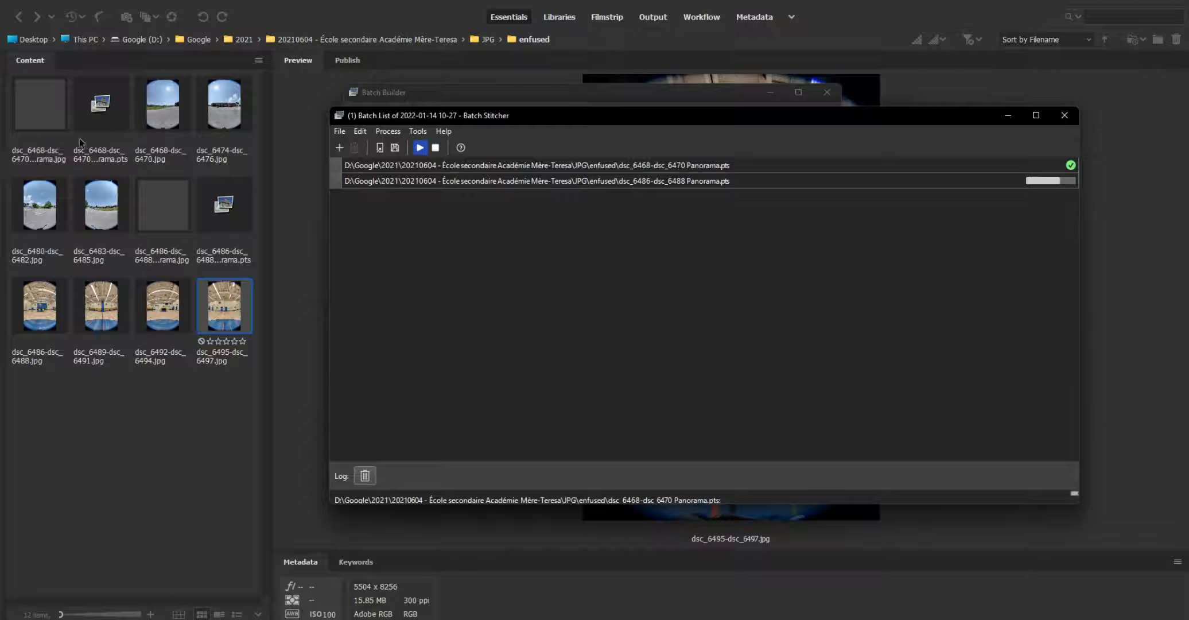
pyautogui.click(33, 118)
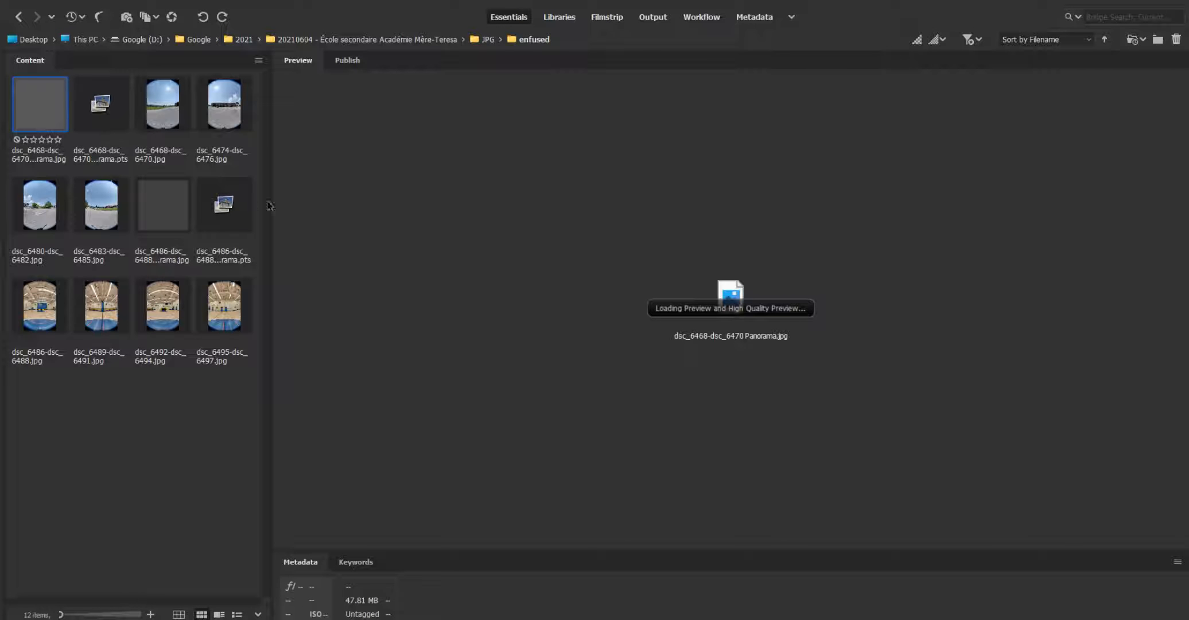
pyautogui.moveTo(268, 205); pyautogui.dragTo(409, 210)
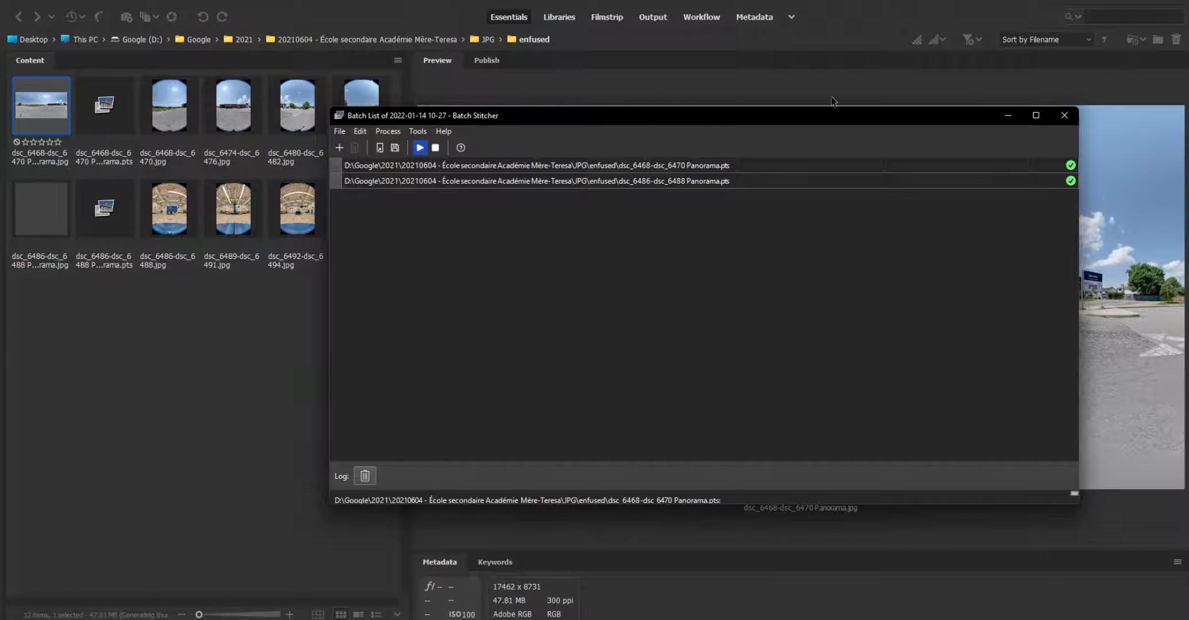
# - Close the Batch Stitcher and examine the stitched gym and outdoor panoramas and the outdoor project file in Bridge
pyautogui.click(1059, 116)
pyautogui.click(61, 235)
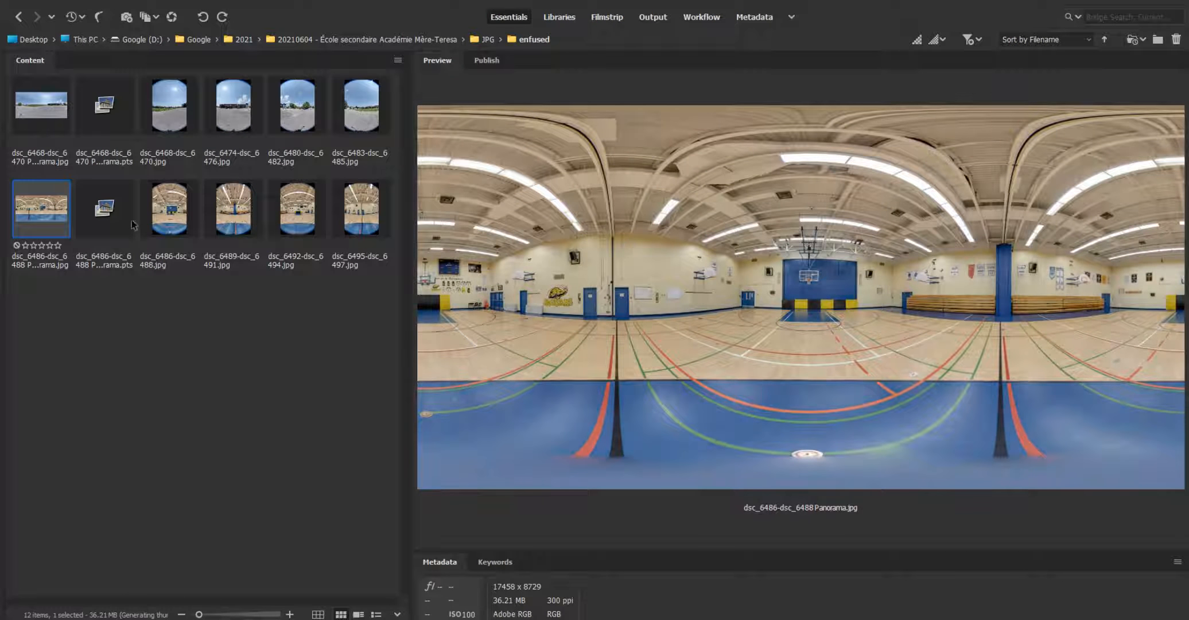
pyautogui.click(54, 117)
pyautogui.click(101, 122)
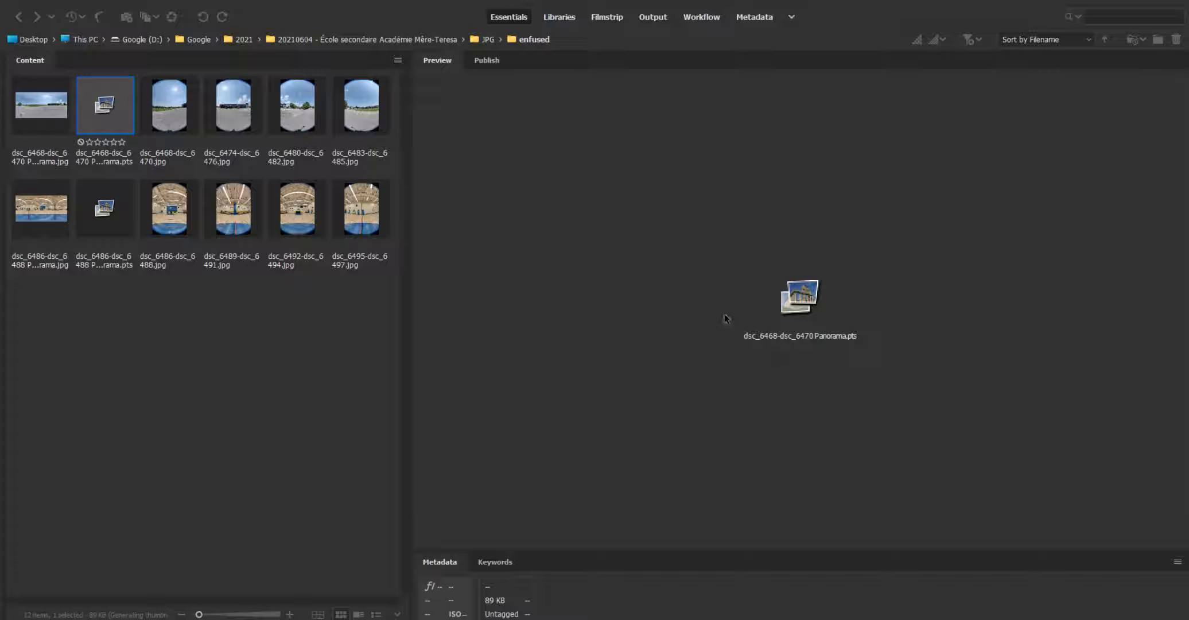
pyautogui.click(604, 279)
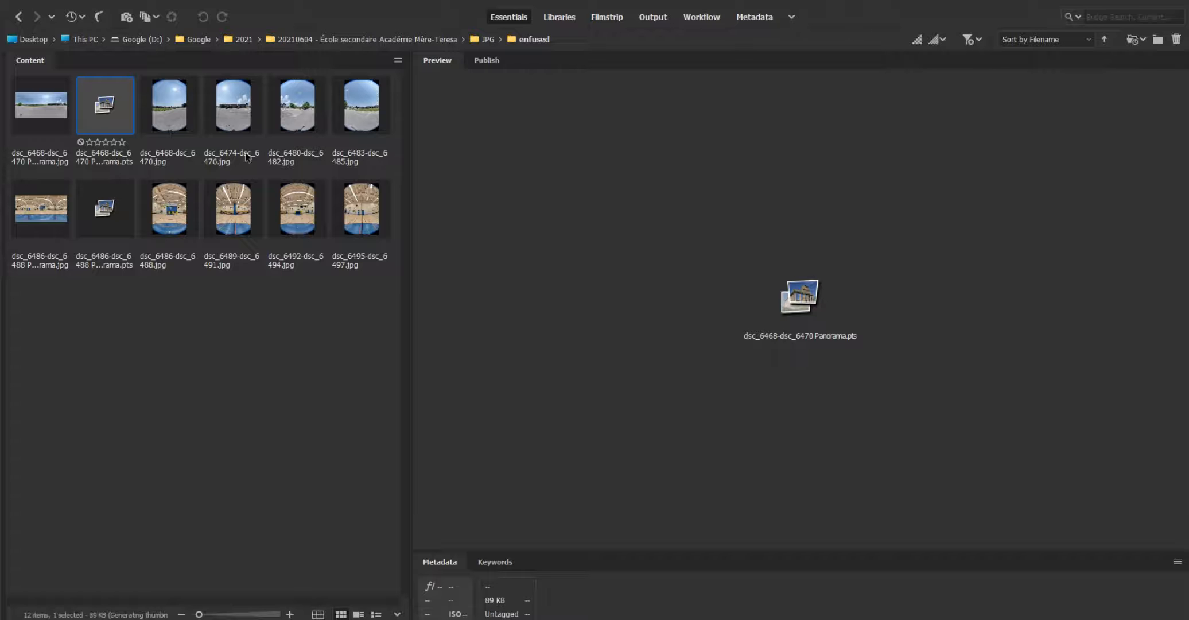
pyautogui.click(39, 127)
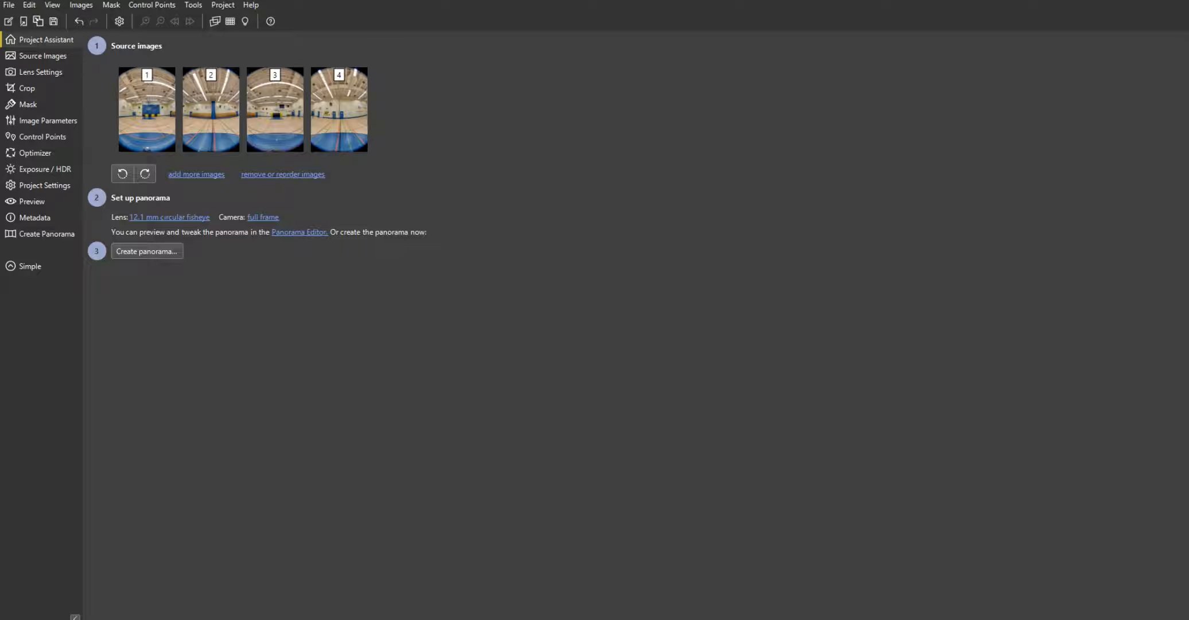
# - Start a new PTGui project without saving the current one, and load dsc_6468-dsc_6470 Panorama.pts from Bridge
pyautogui.hotkey('ctrl', 'n')
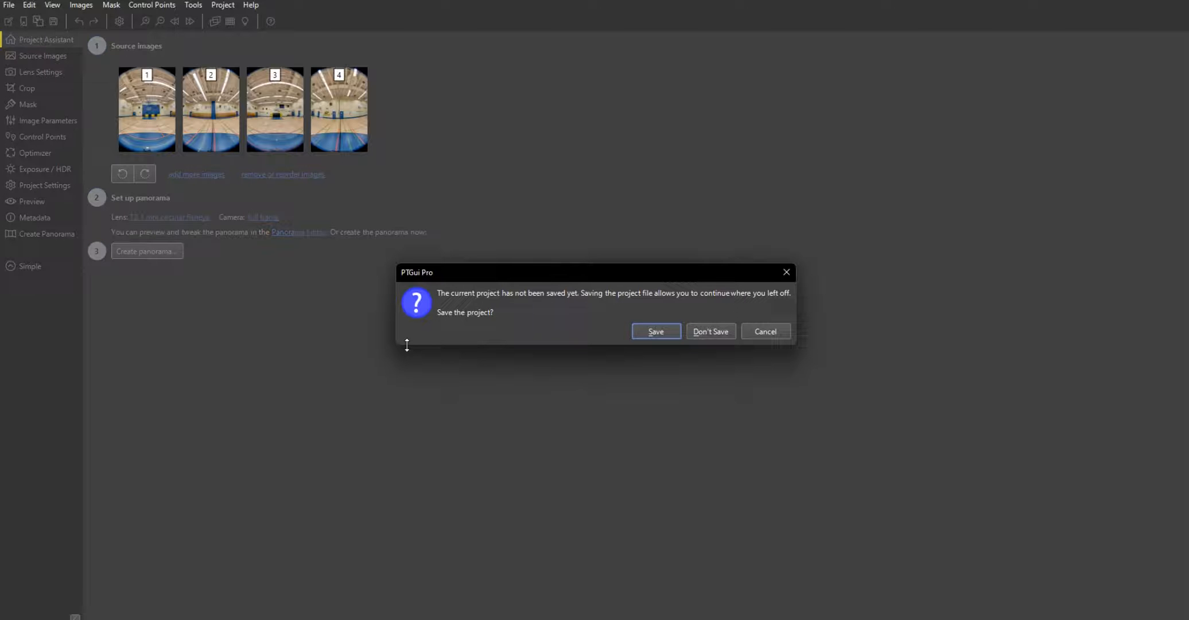
pyautogui.click(712, 332)
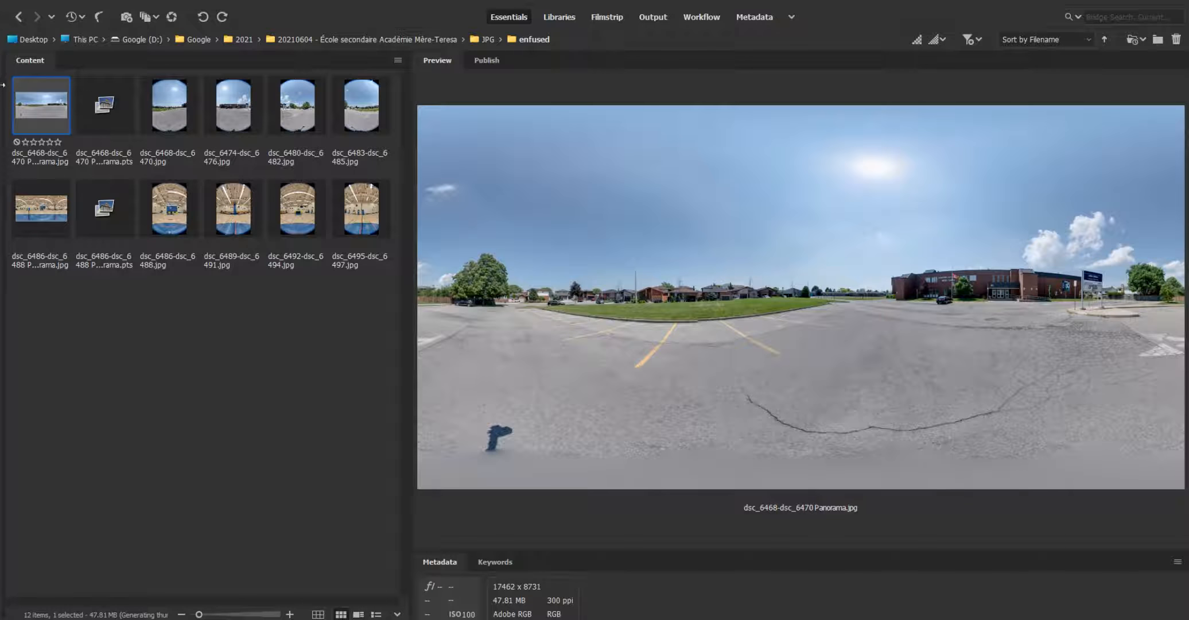
pyautogui.click(103, 109)
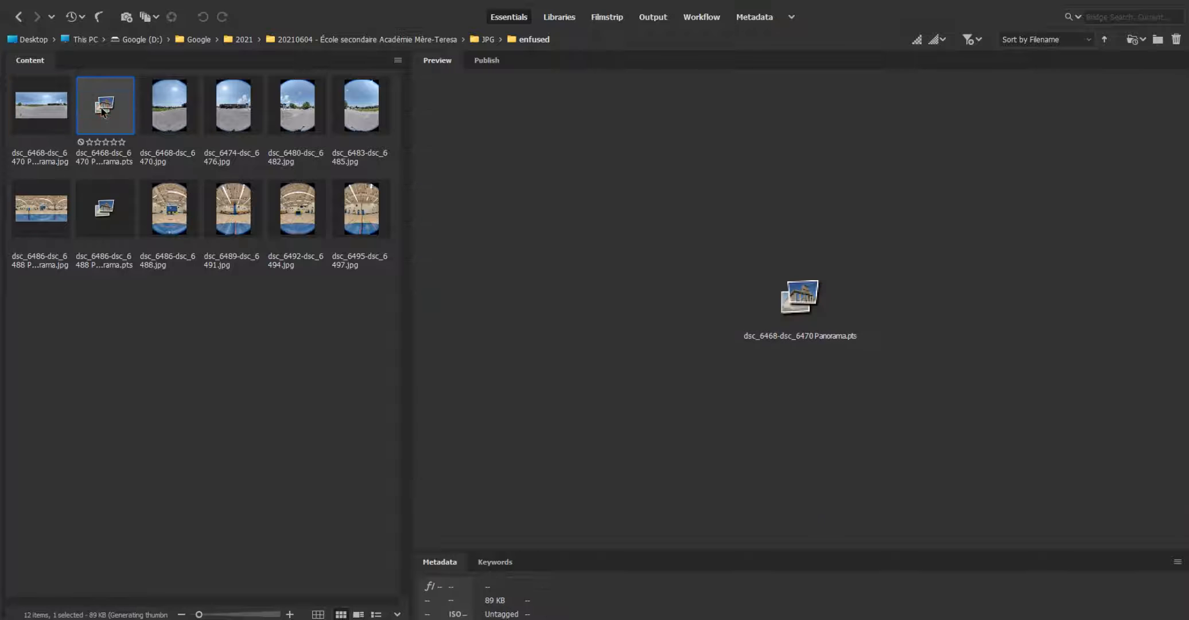
pyautogui.moveTo(115, 112); pyautogui.dragTo(319, 207)
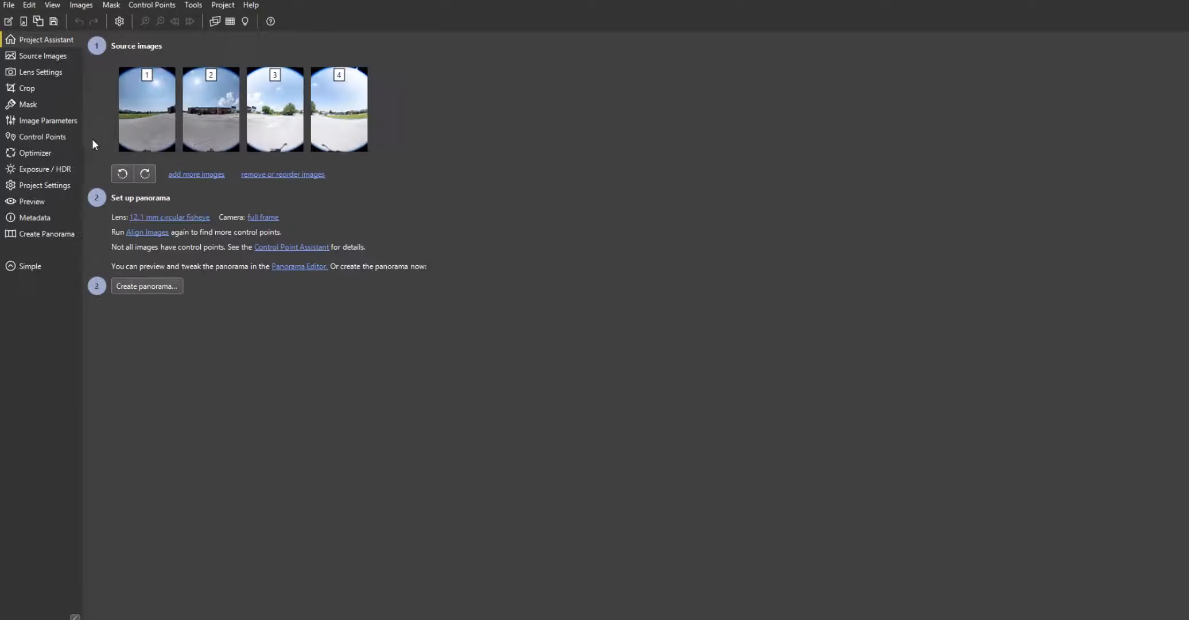
# - Examine the control points between the neighbouring outdoor image pairs 1–2, 2–3, 3–4 and 4–1
pyautogui.click(38, 137)
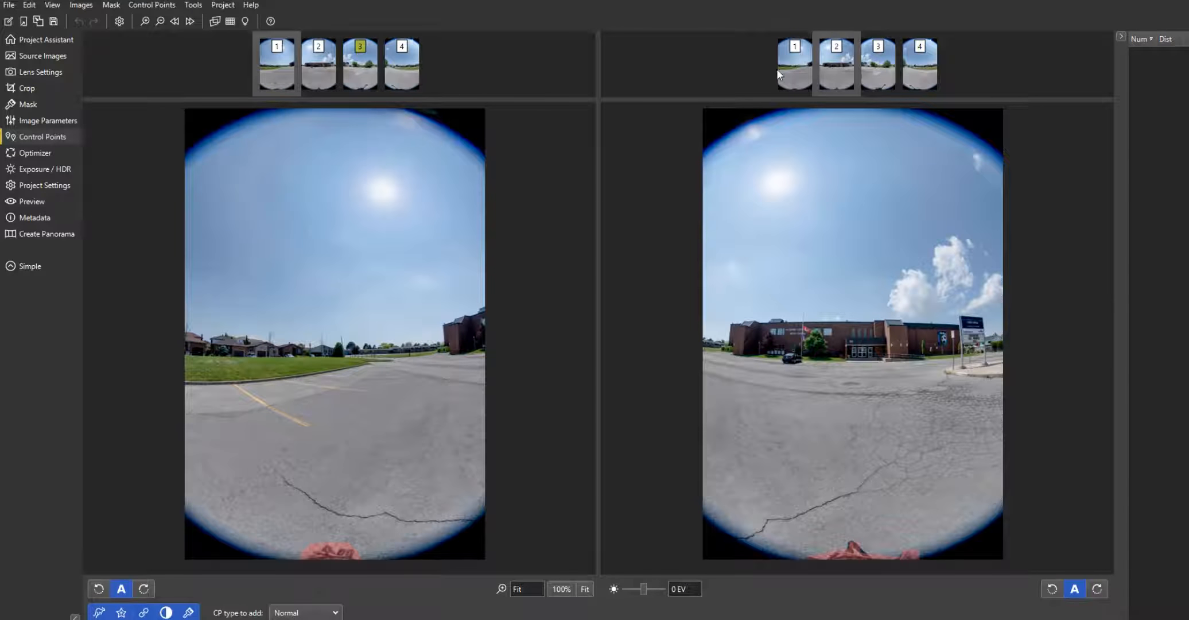
pyautogui.click(870, 68)
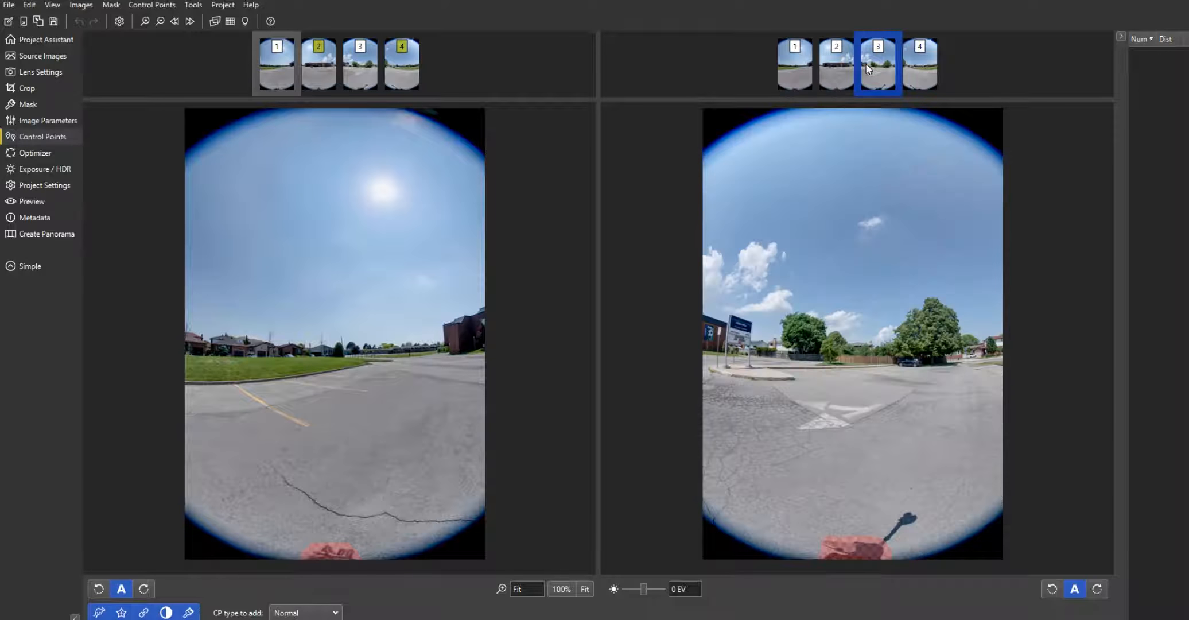
pyautogui.click(277, 67)
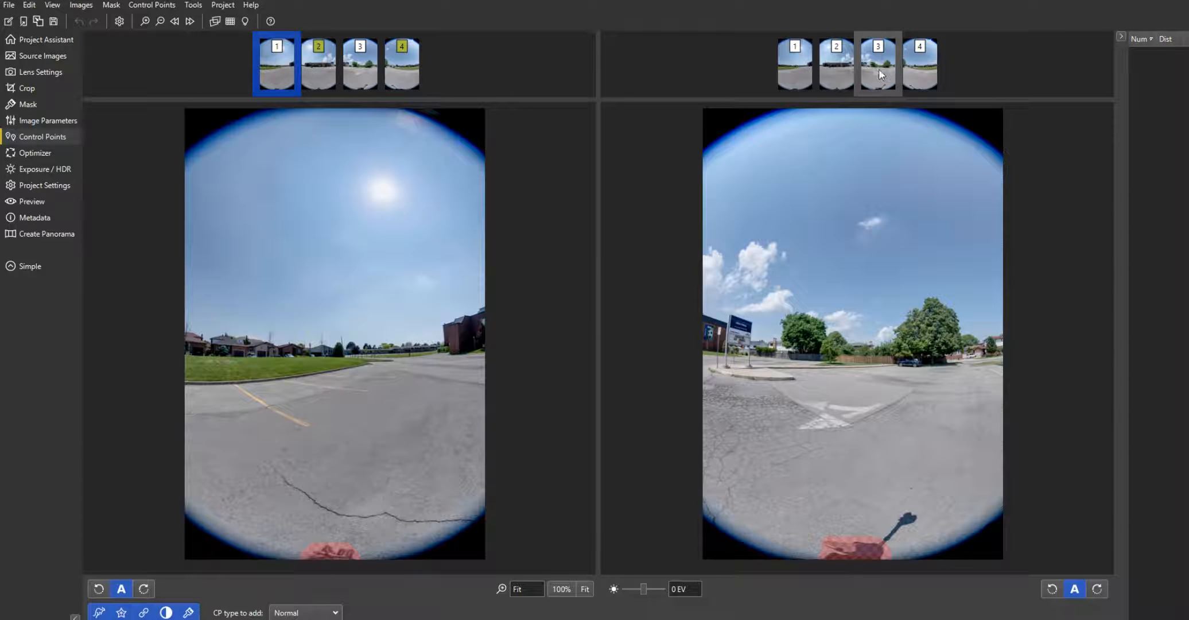
pyautogui.click(835, 73)
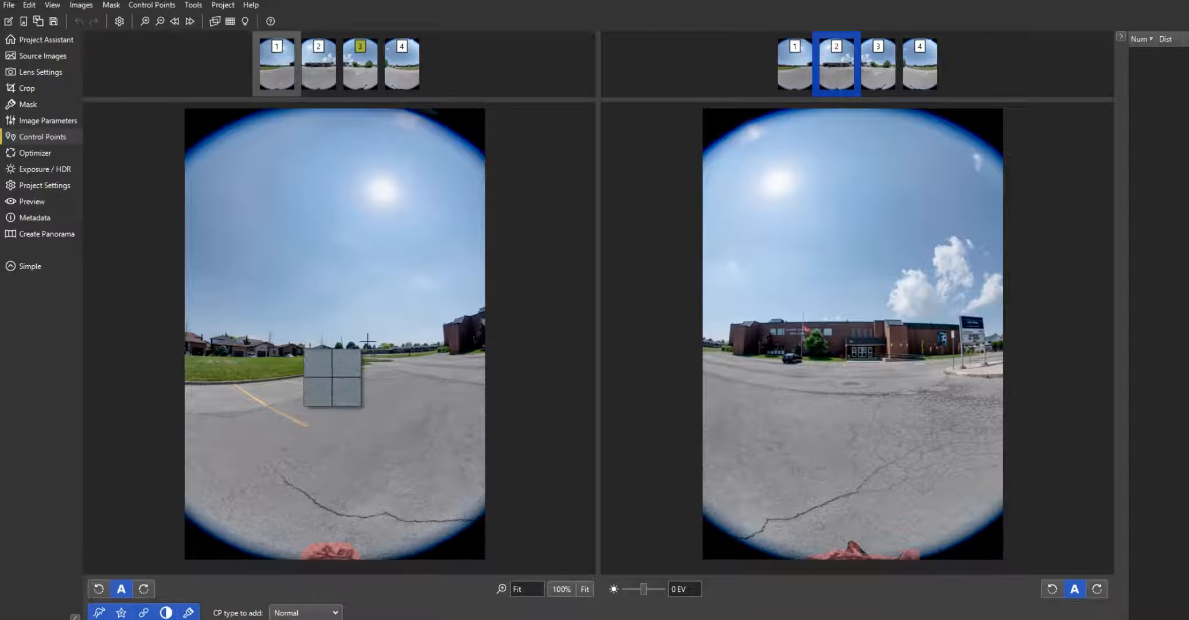
pyautogui.click(318, 68)
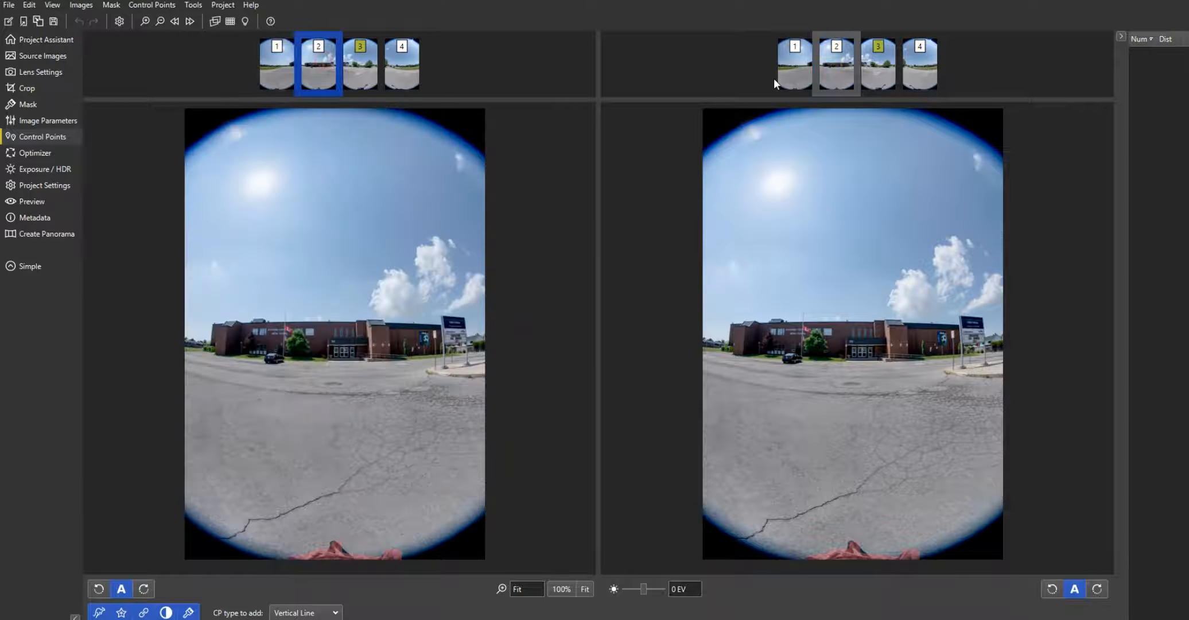
pyautogui.click(870, 79)
pyautogui.click(401, 64)
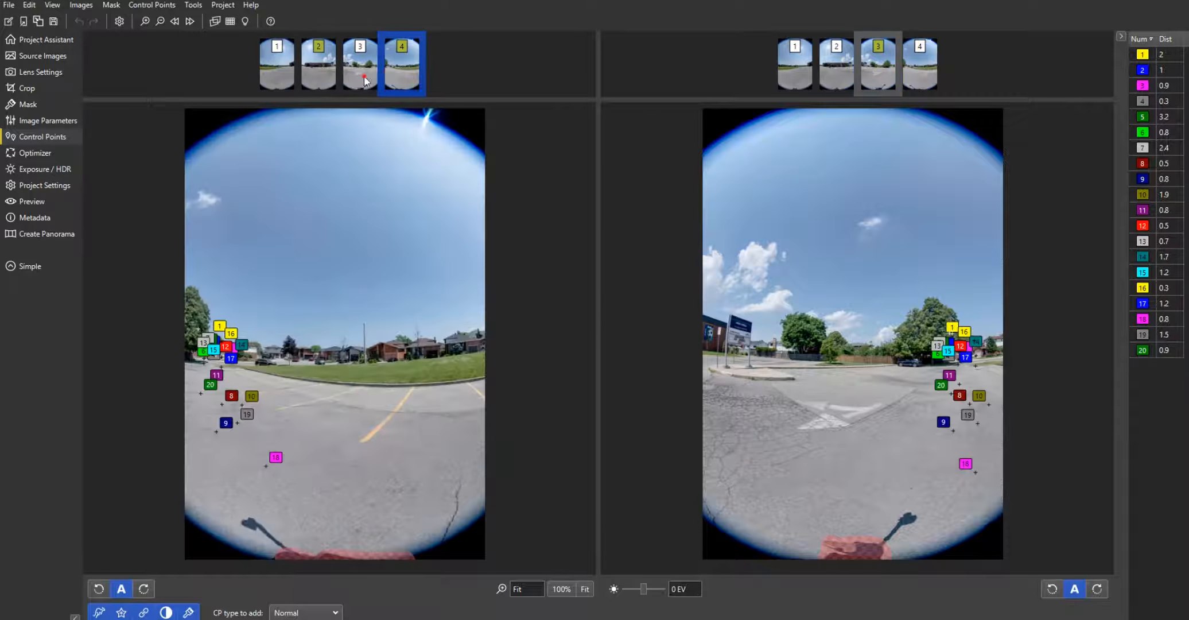
pyautogui.click(361, 69)
pyautogui.click(915, 67)
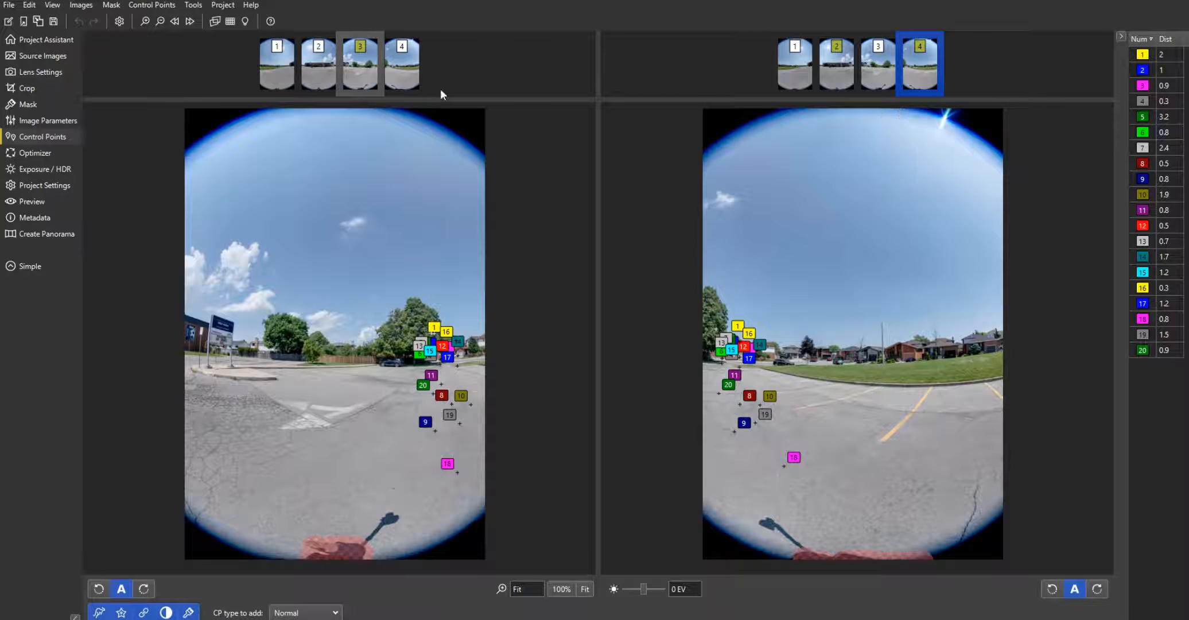
pyautogui.click(401, 72)
pyautogui.click(801, 69)
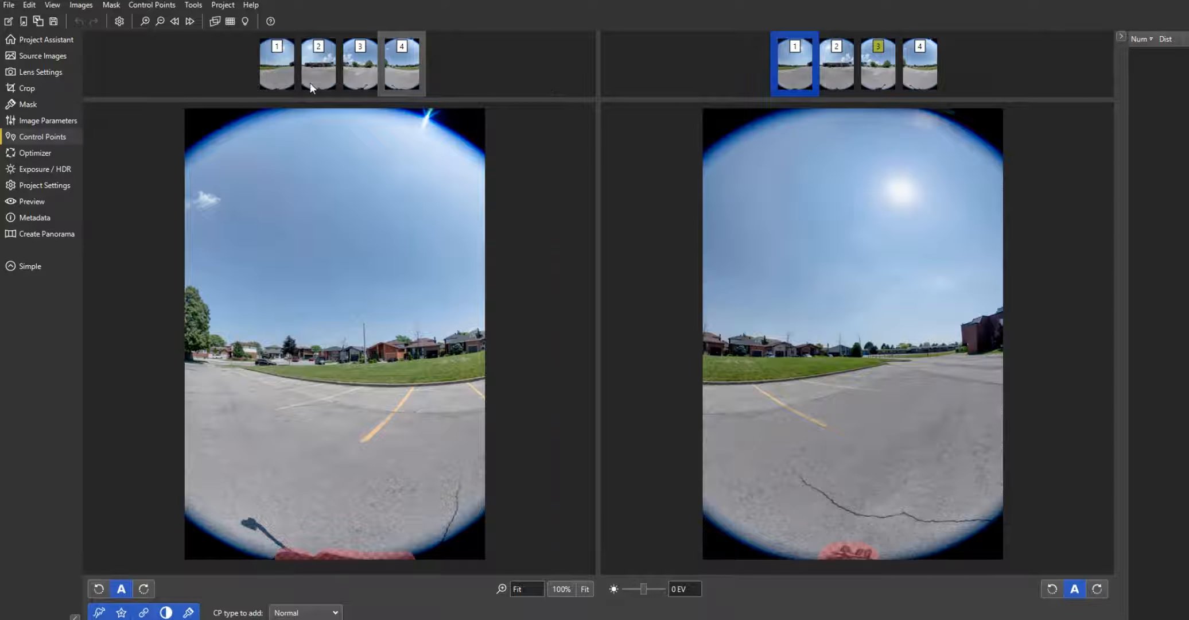
# - Display outdoor images 1 and 2 side by side and generate control points for that pair
pyautogui.click(265, 72)
pyautogui.click(825, 84)
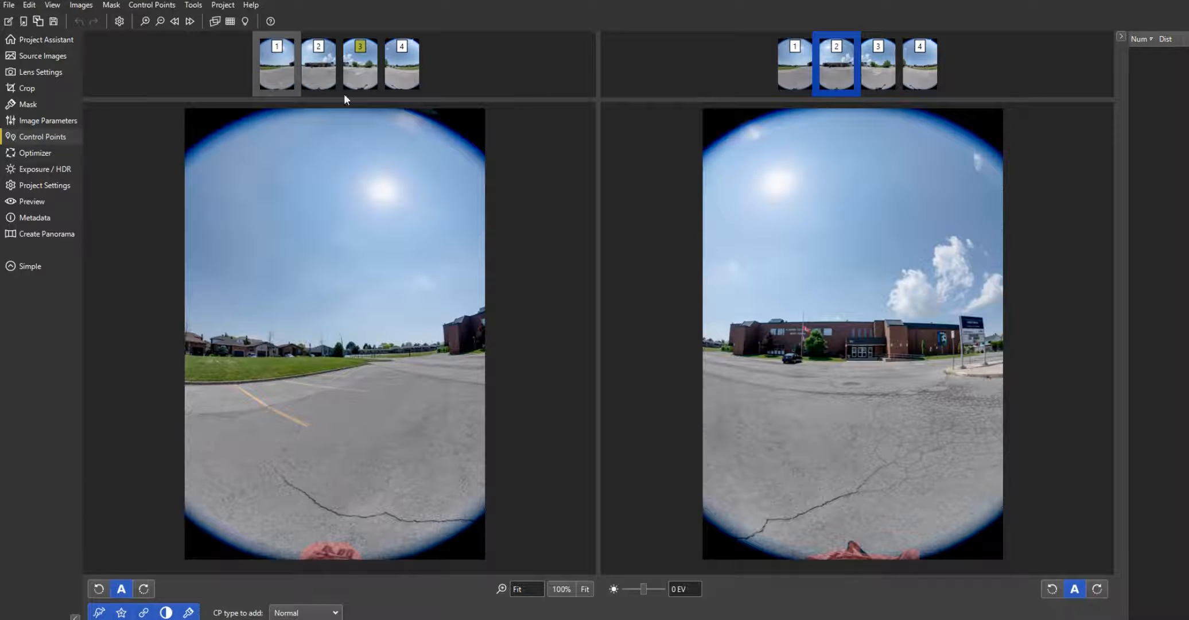
pyautogui.click(319, 65)
pyautogui.click(286, 65)
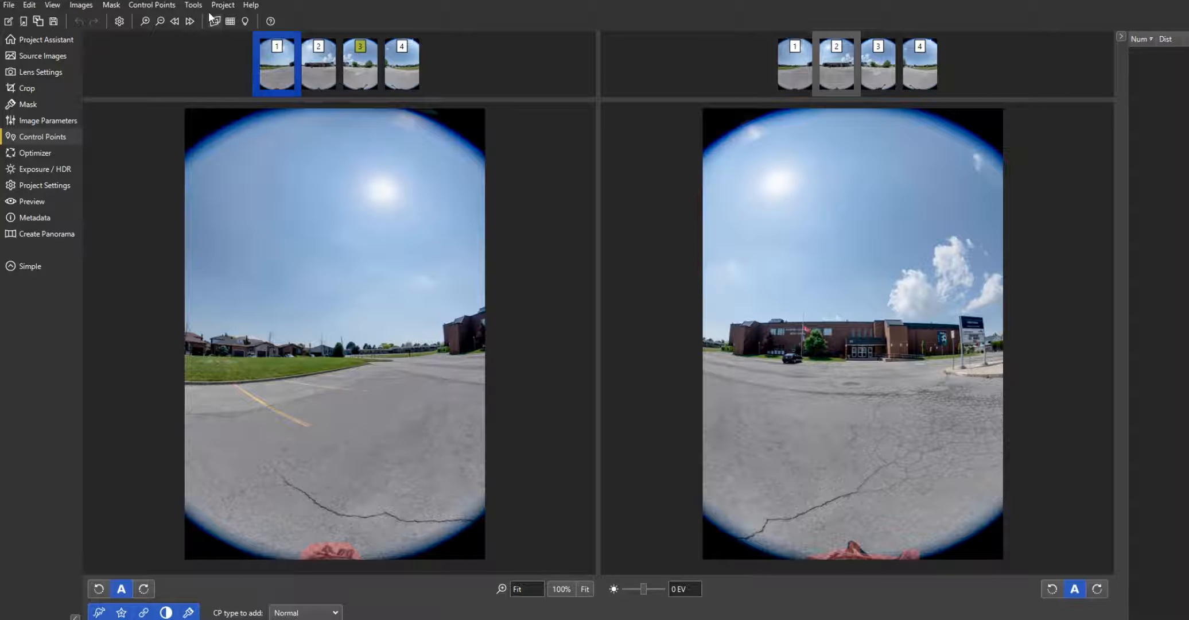
pyautogui.click(166, 7)
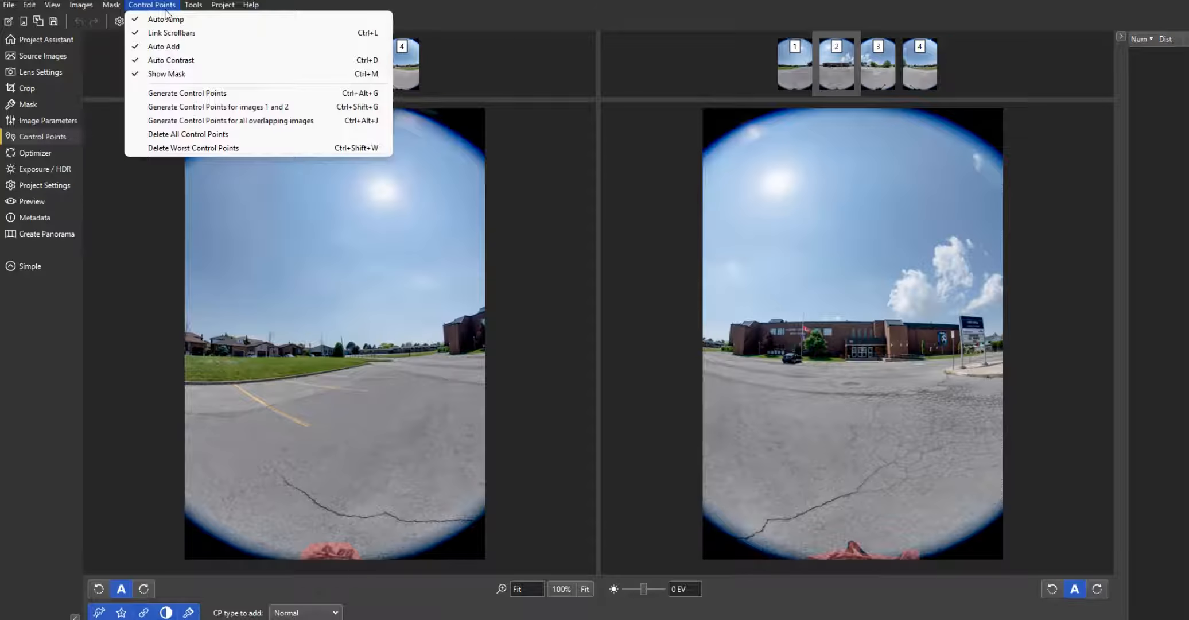
pyautogui.click(187, 109)
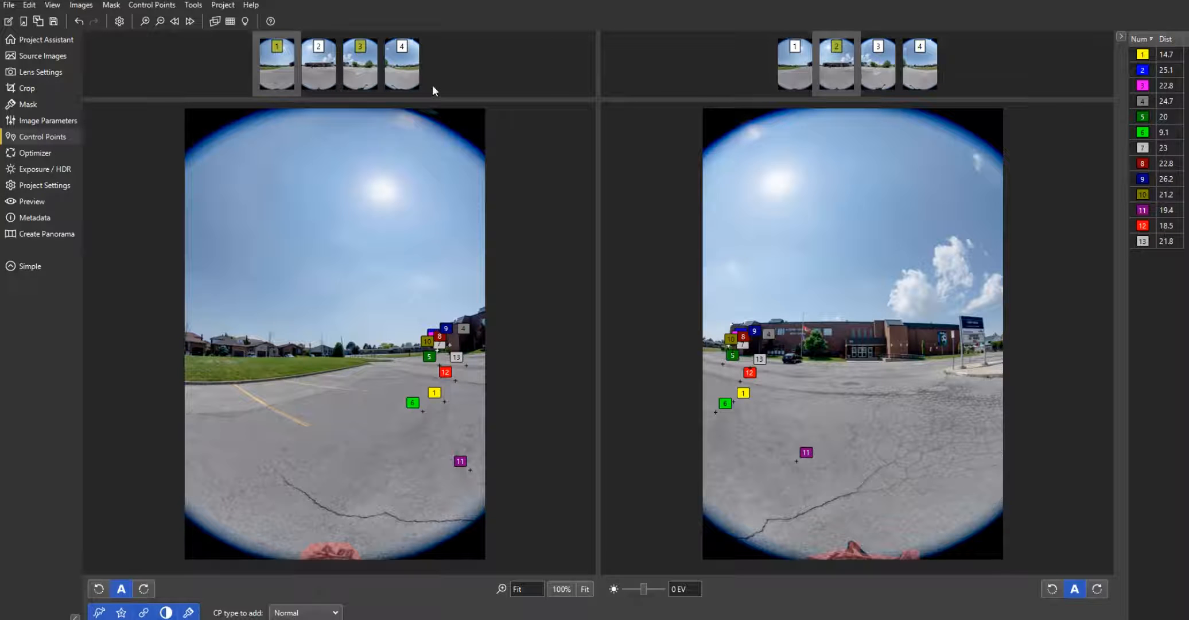
# - Display outdoor images 4 and 1 side by side and generate control points for that pair
pyautogui.click(918, 72)
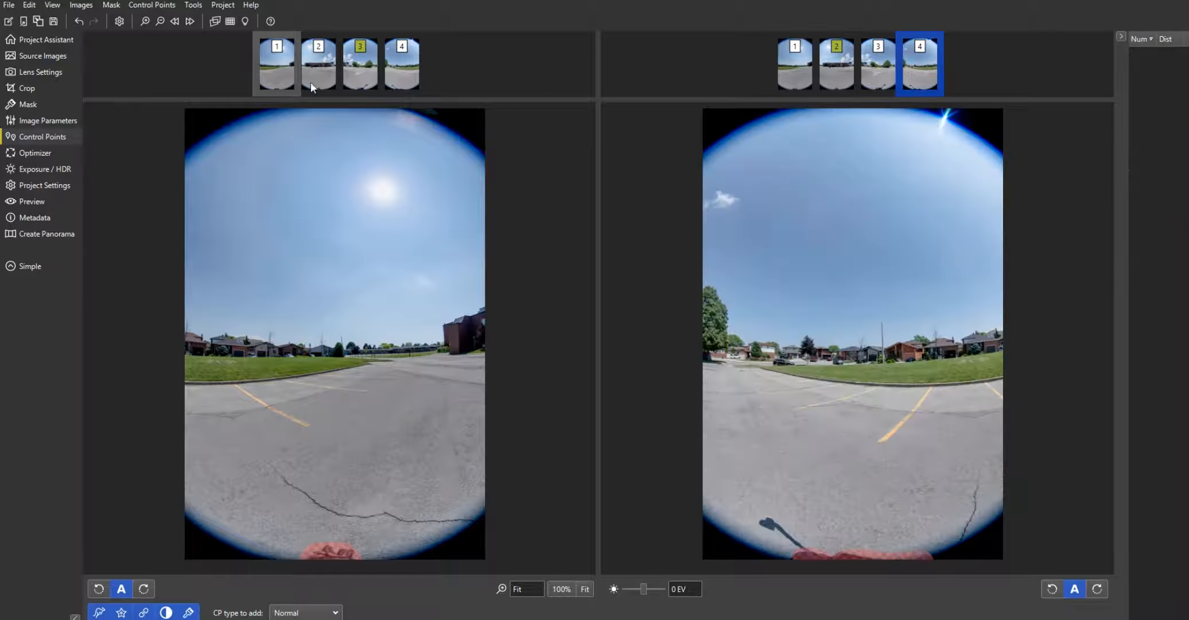
pyautogui.click(287, 71)
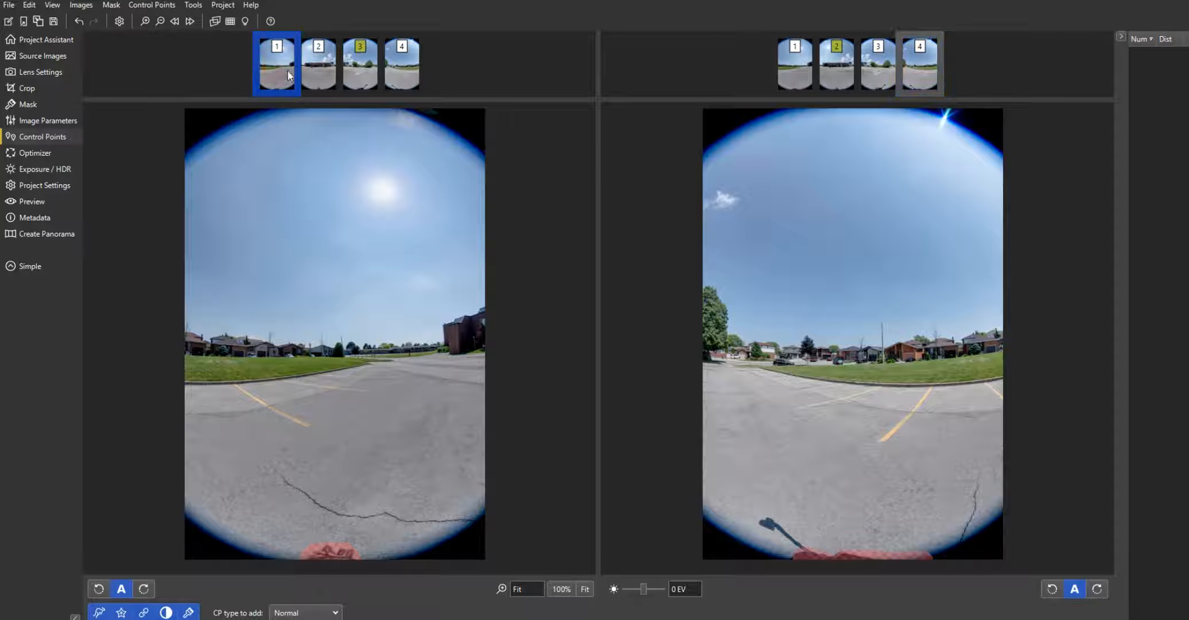
pyautogui.click(417, 68)
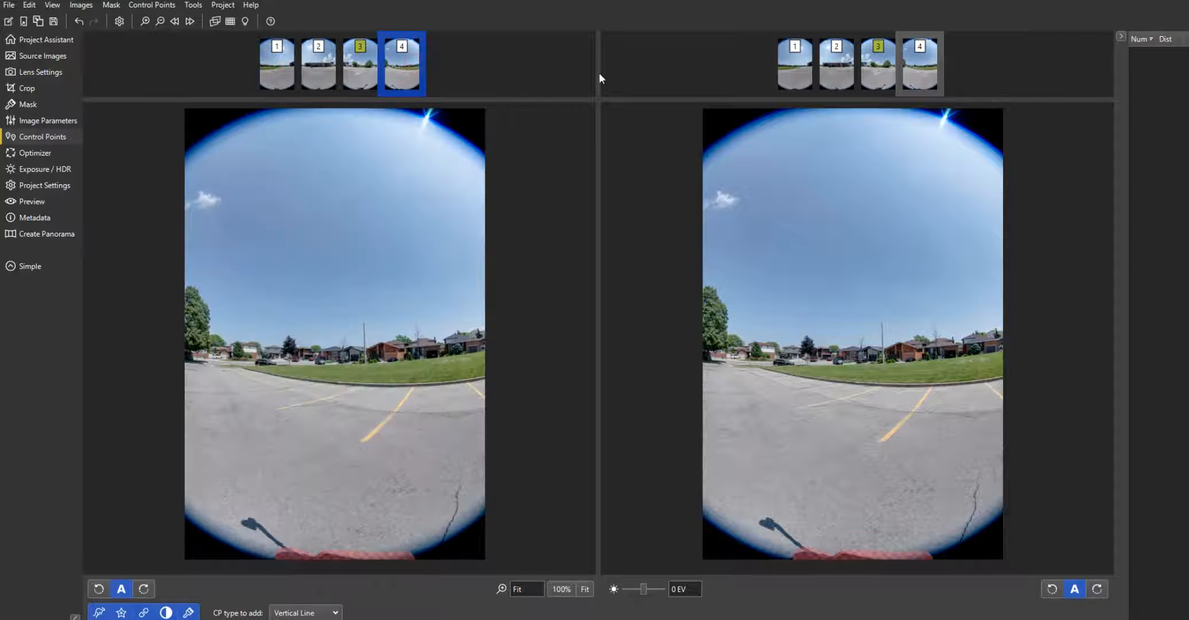
pyautogui.click(790, 70)
pyautogui.click(159, 10)
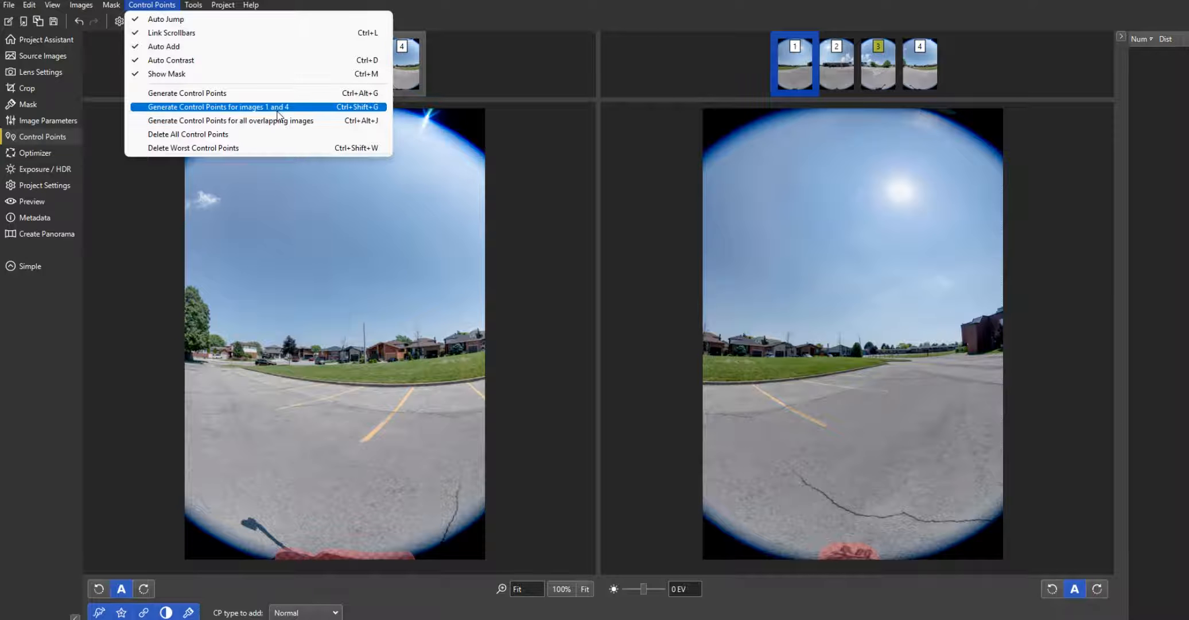
pyautogui.click(247, 109)
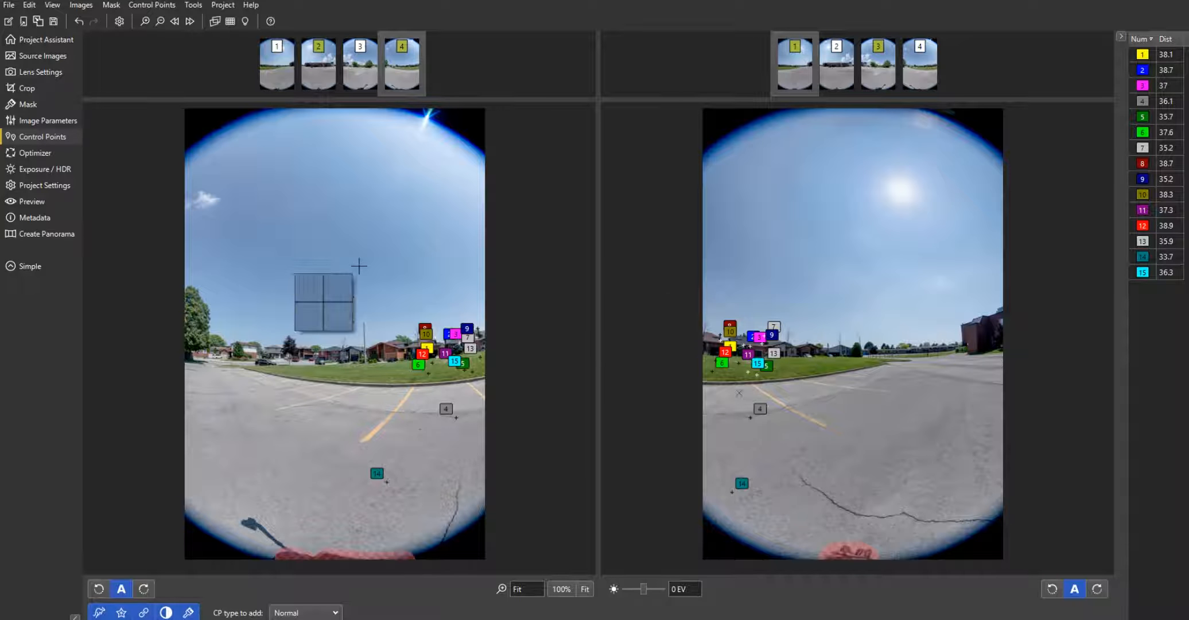
pyautogui.click(152, 4)
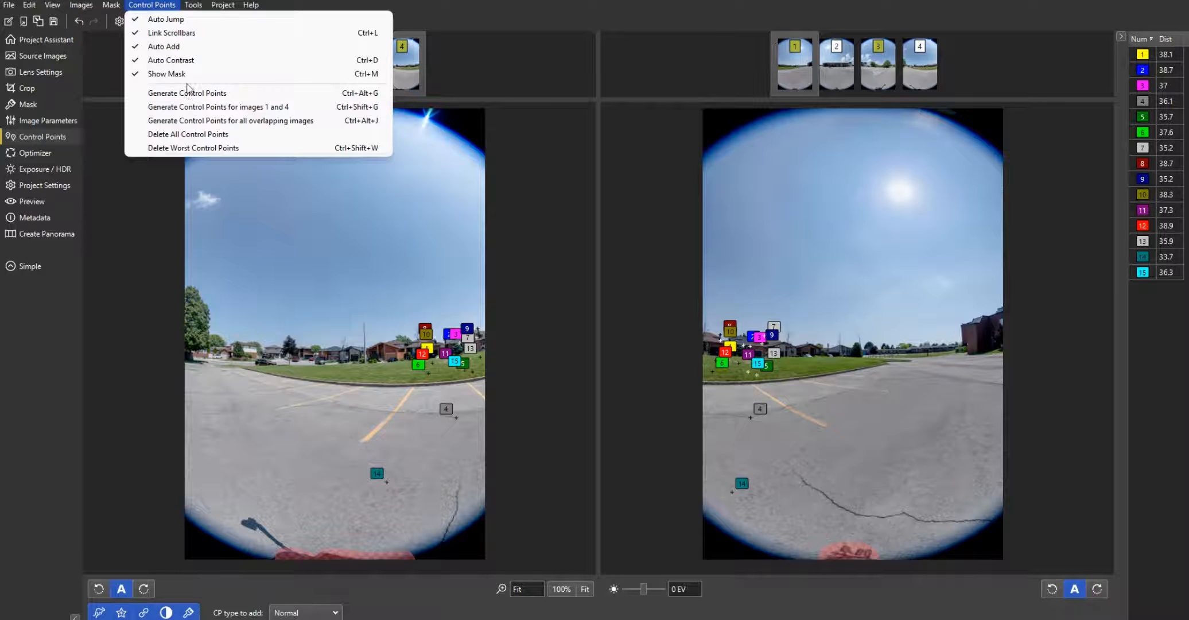
pyautogui.click(522, 21)
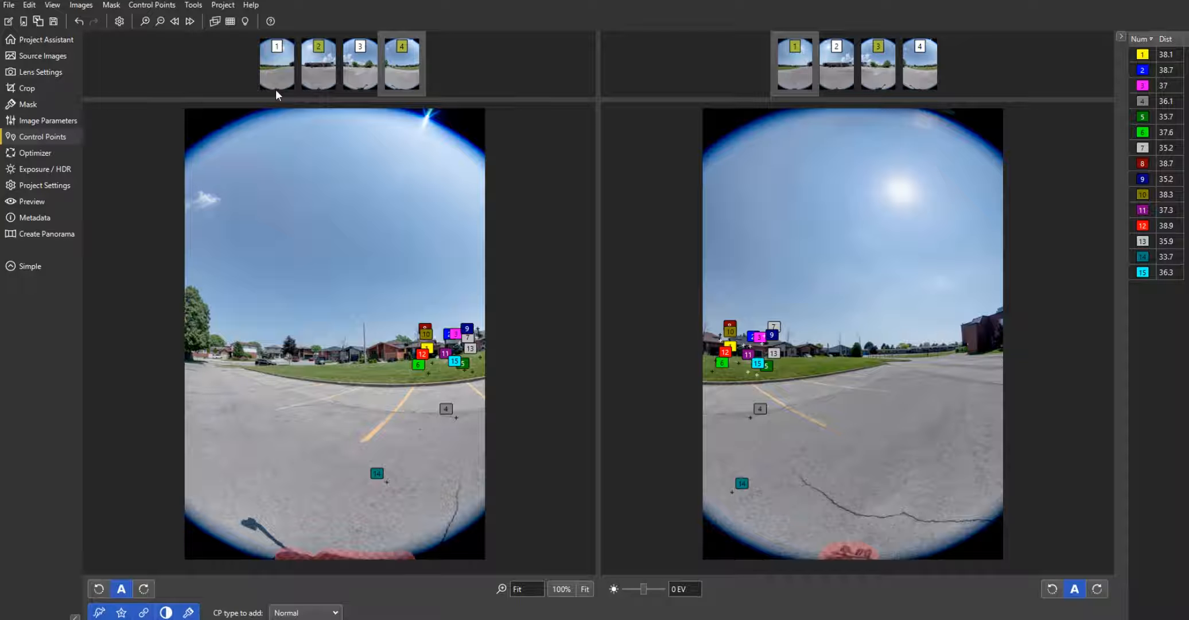
# - Apply dsc_6486-dsc_6488 Panorama.pts from the project's JPG\enfused folder as a template to the outdoor project
pyautogui.hotkey('ctrl', 't')
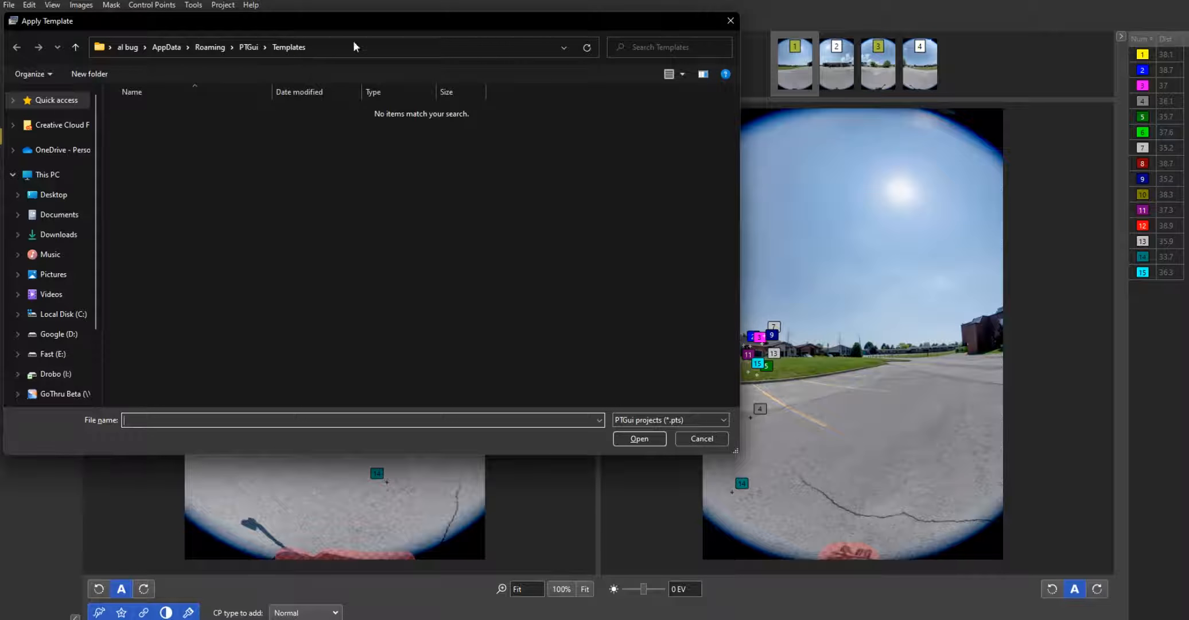
pyautogui.click(523, 50)
pyautogui.write('D:\\Google\\2021\\20210604 - École secondaire Académie Mère-Teresa\\JPG\\enfused\\')
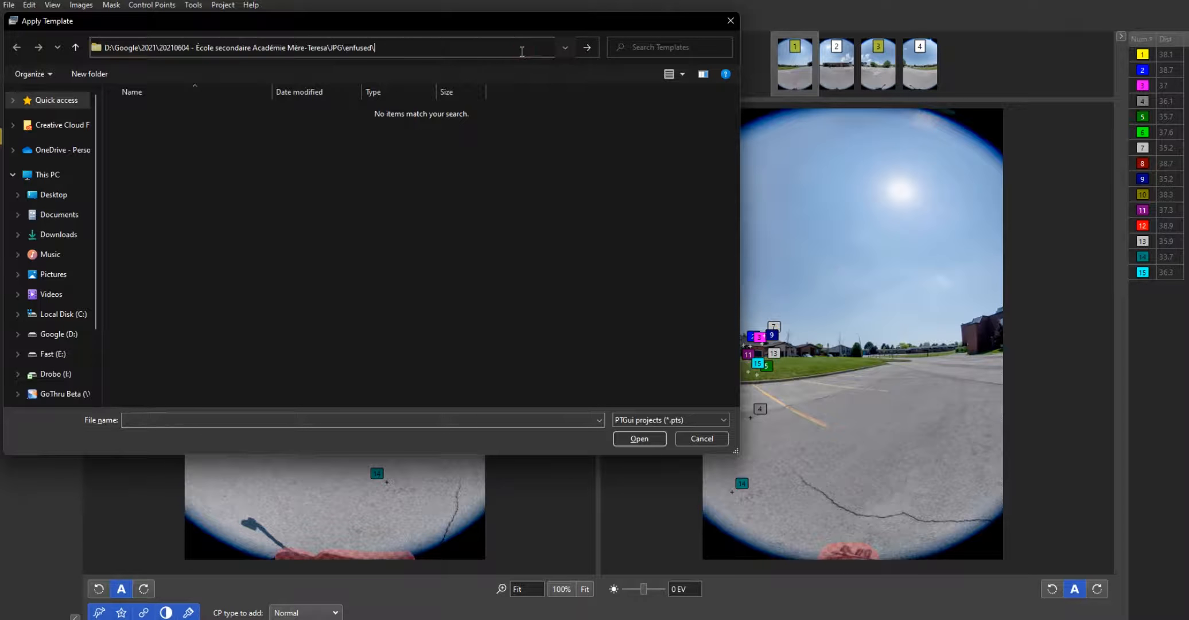
pyautogui.press('Return')
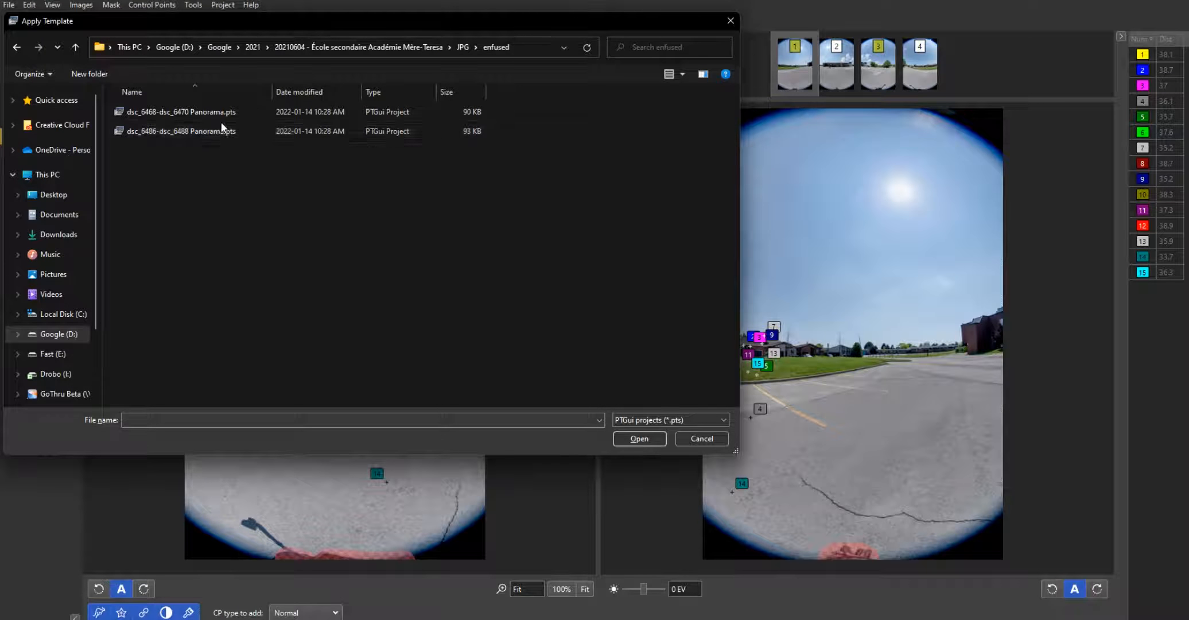
pyautogui.click(223, 130)
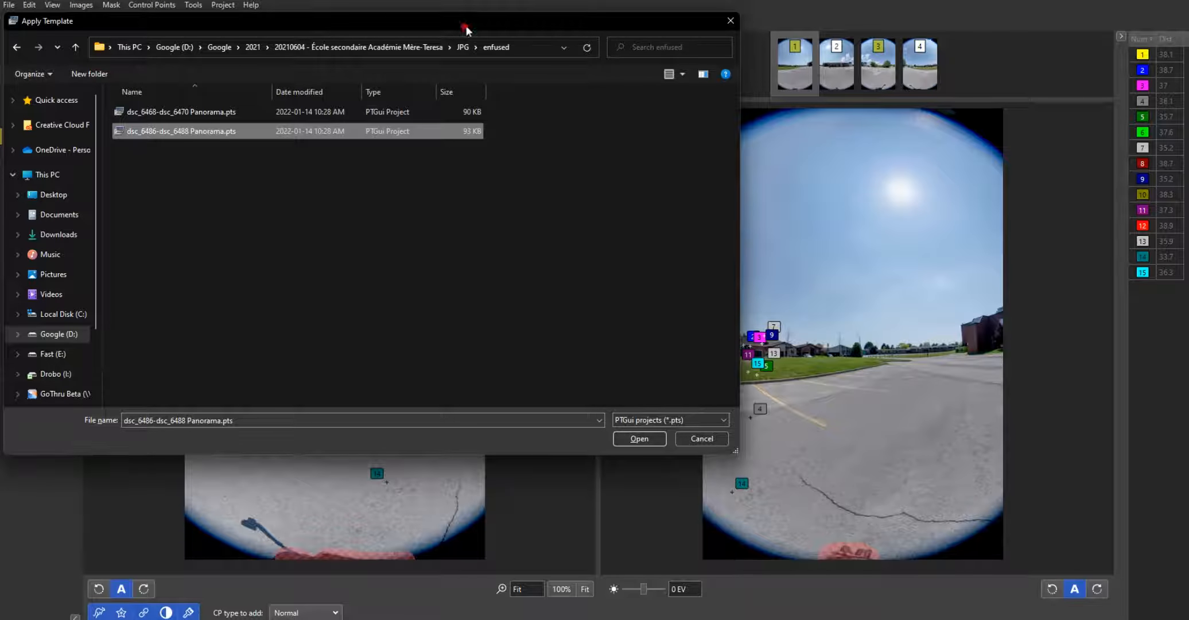
pyautogui.moveTo(533, 25); pyautogui.dragTo(655, 46)
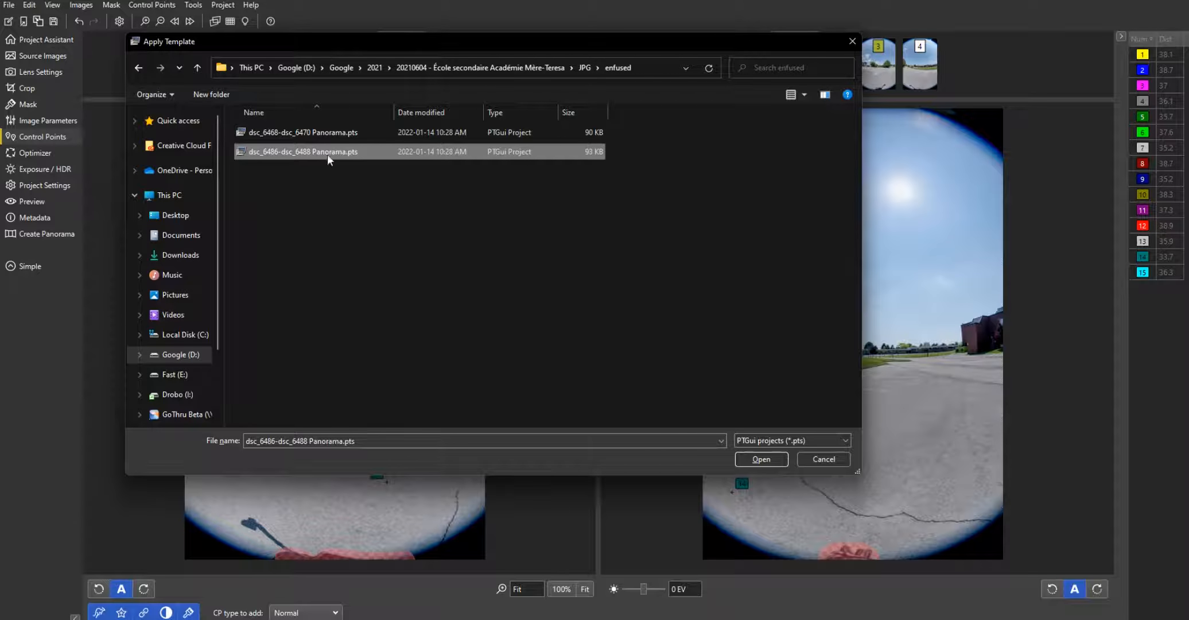
pyautogui.click(761, 459)
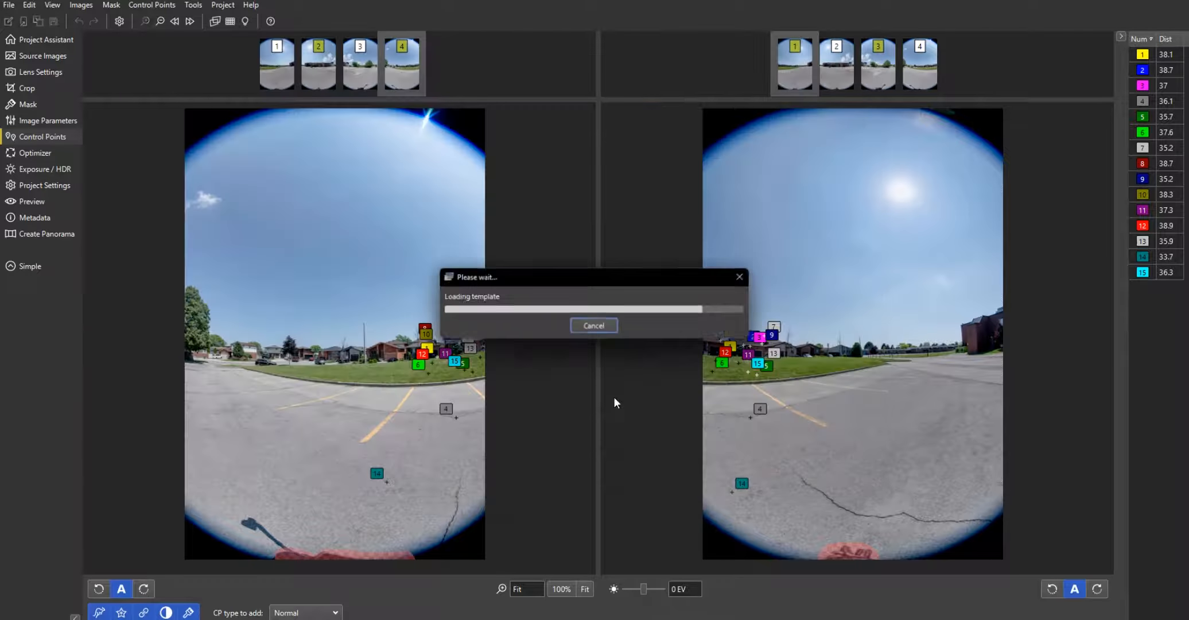
# - Run the optimizer on the outdoor project, accept its changes, and open the Panorama Editor
pyautogui.click(40, 40)
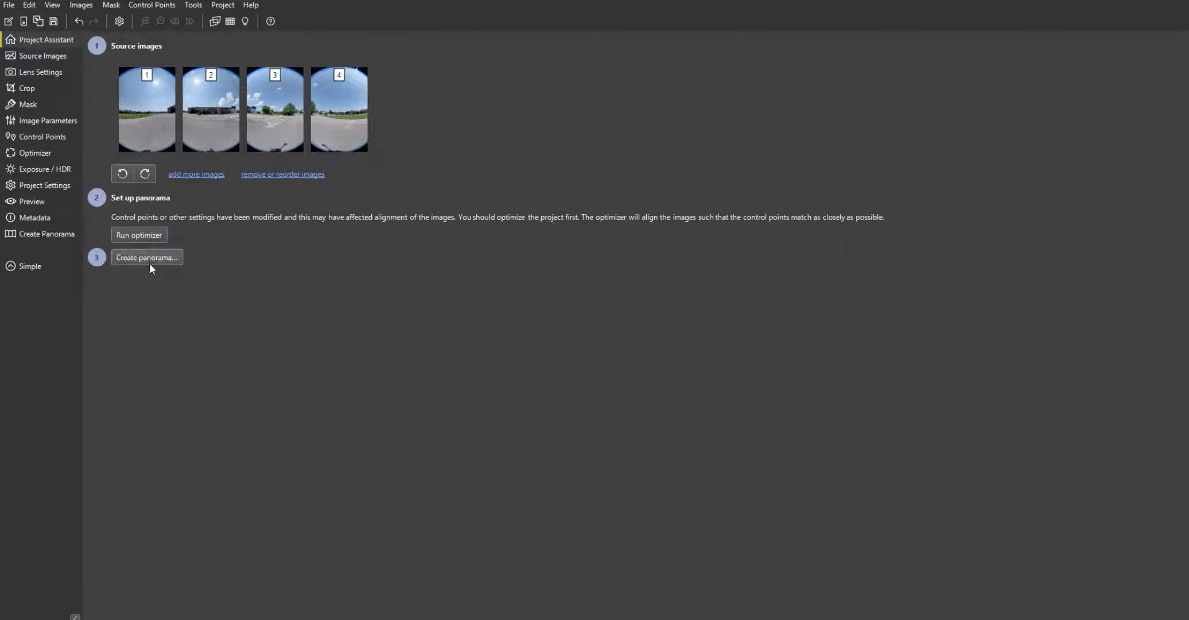
pyautogui.click(148, 238)
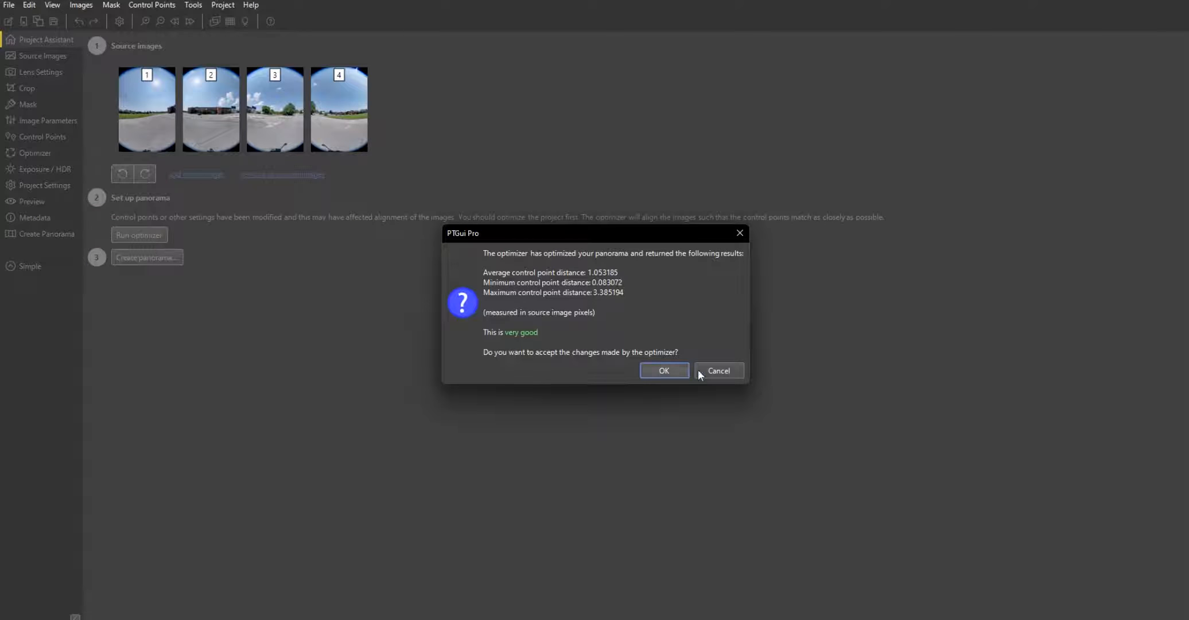
pyautogui.click(665, 371)
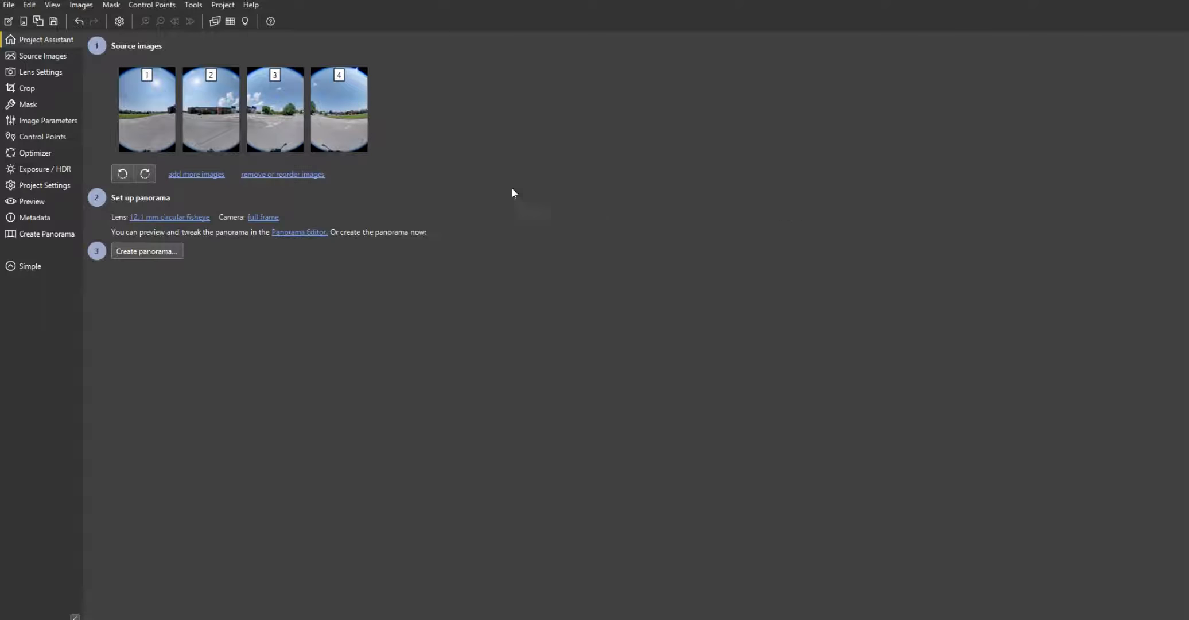
pyautogui.click(293, 232)
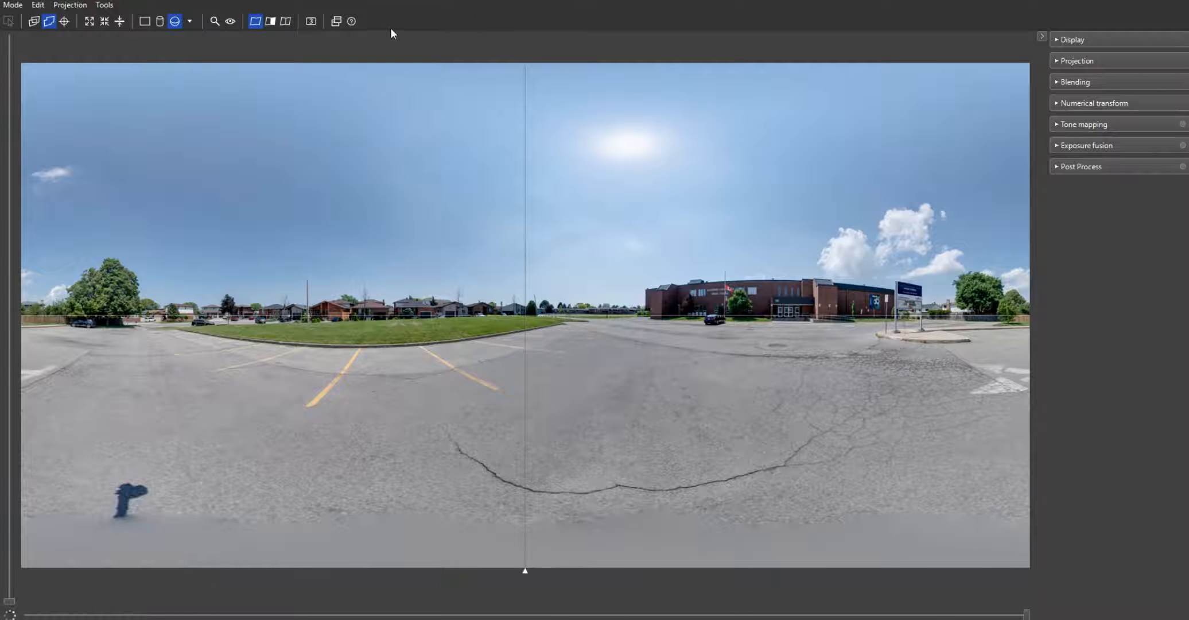
# - Reapply the dsc_6486-dsc_6488 Panorama.pts template from the JPG\enfused folder while viewing the outdoor panorama in the Panorama Editor
pyautogui.hotkey('ctrl', 't')
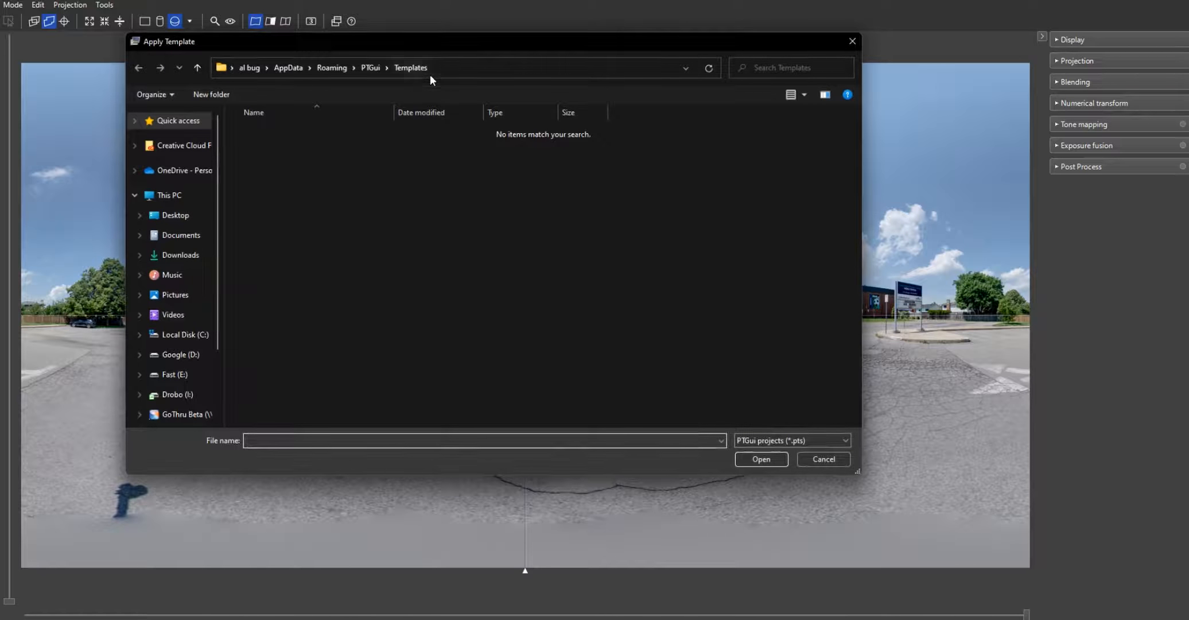
pyautogui.click(467, 76)
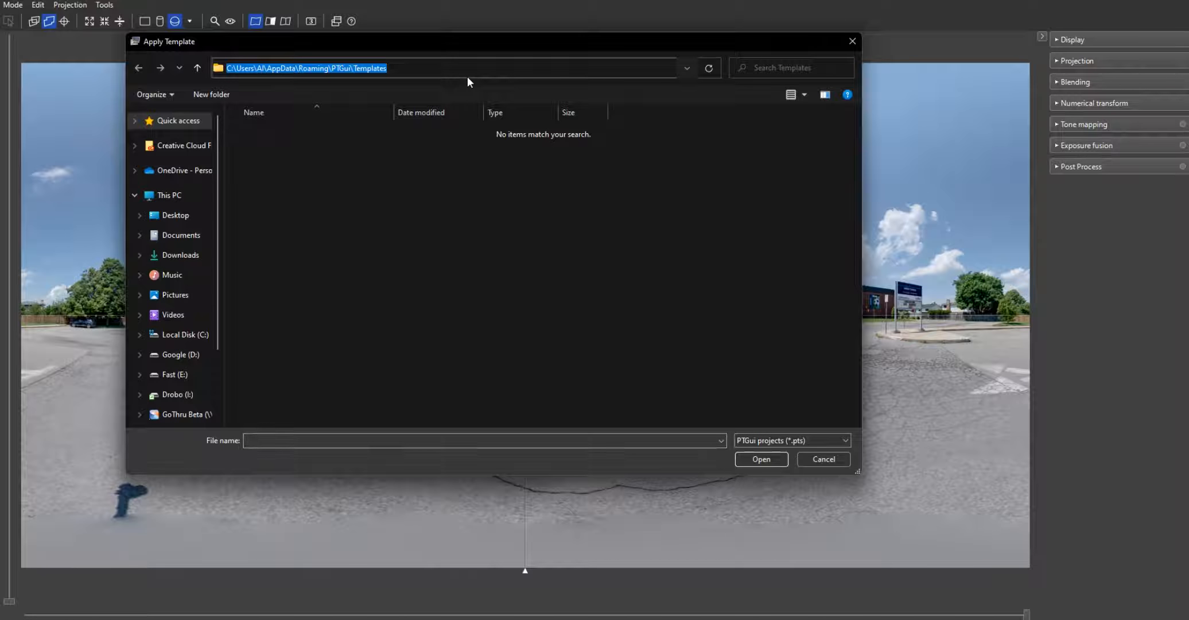
pyautogui.write('D:\\Google\\2021\\20210604 - École secondaire Académie Mère-Teresa\\JPG\\enfused')
pyautogui.press('Return')
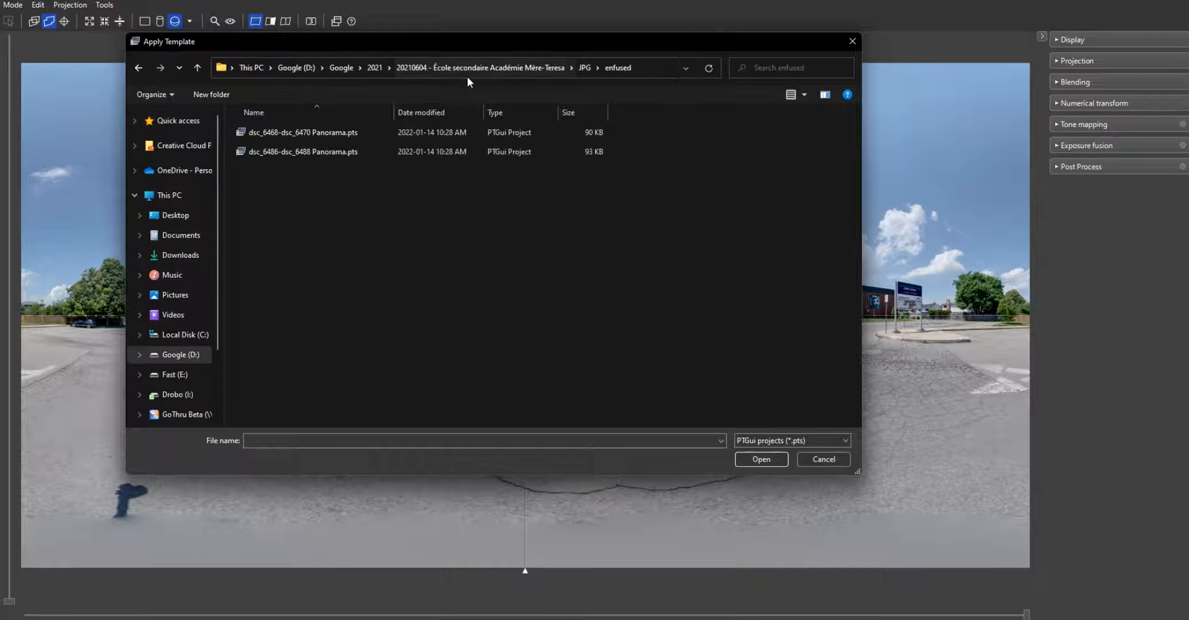
pyautogui.click(320, 152)
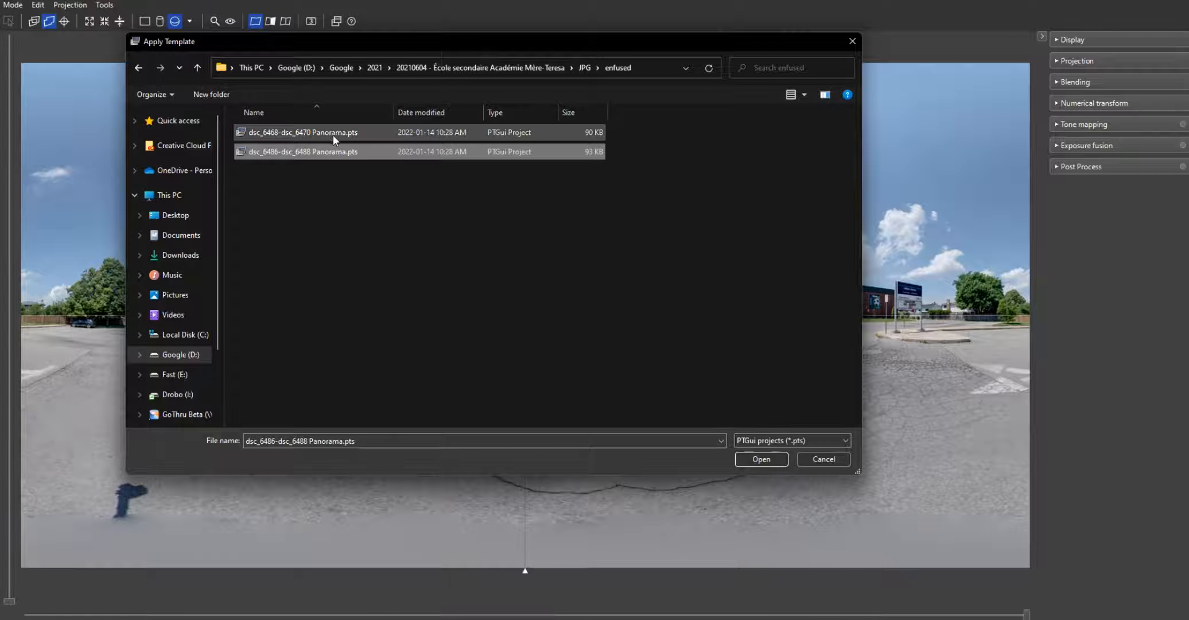
pyautogui.click(764, 460)
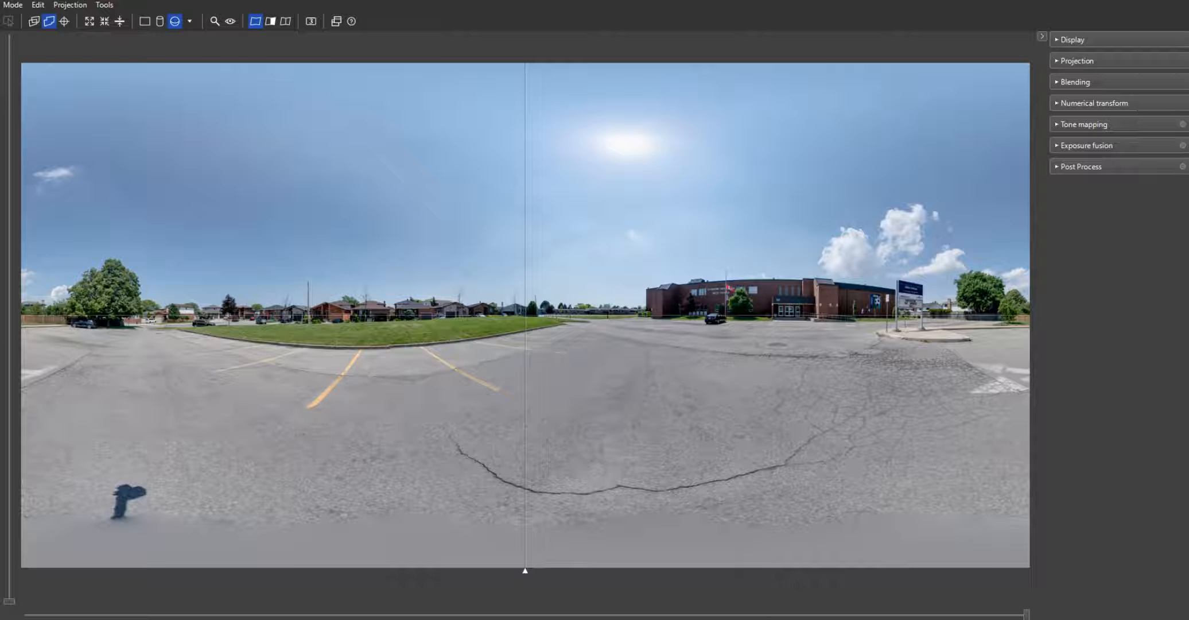
pyautogui.click(461, 22)
pyautogui.click(1087, 324)
# - Switch to Bridge and open the stitched outdoor and gym panorama JPGs together in Camera Raw
pyautogui.hotkey('alt', 'Tab')
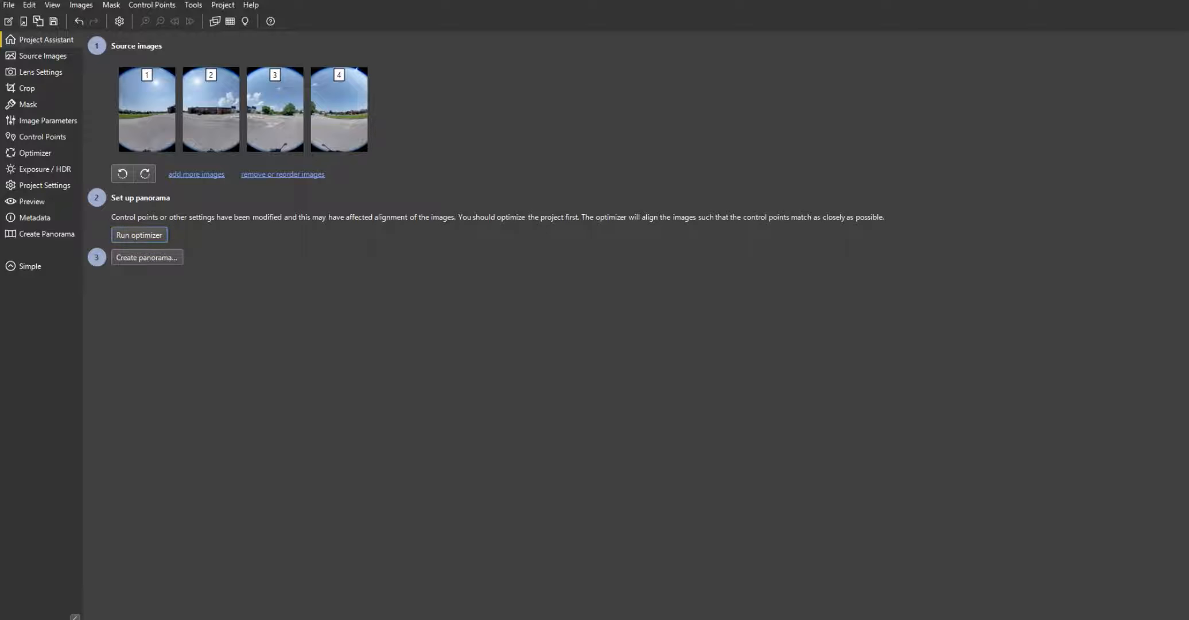
pyautogui.hotkey('alt', 'Tab')
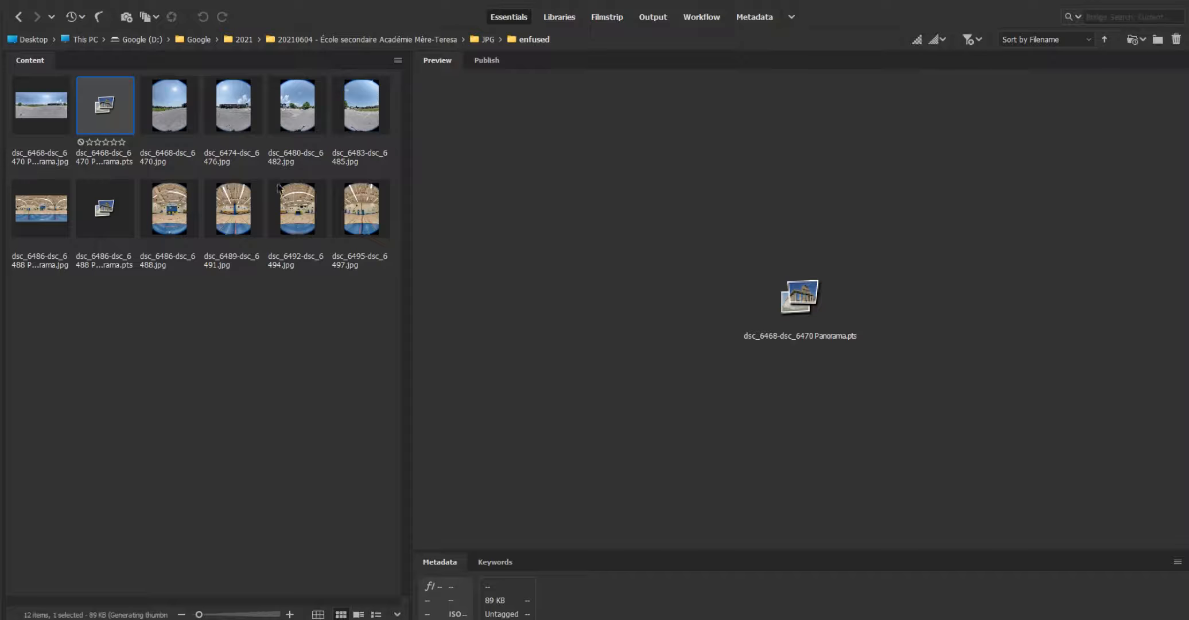
pyautogui.click(45, 118)
pyautogui.keyDown('ctrl'); pyautogui.click(50, 232); pyautogui.keyUp('ctrl')
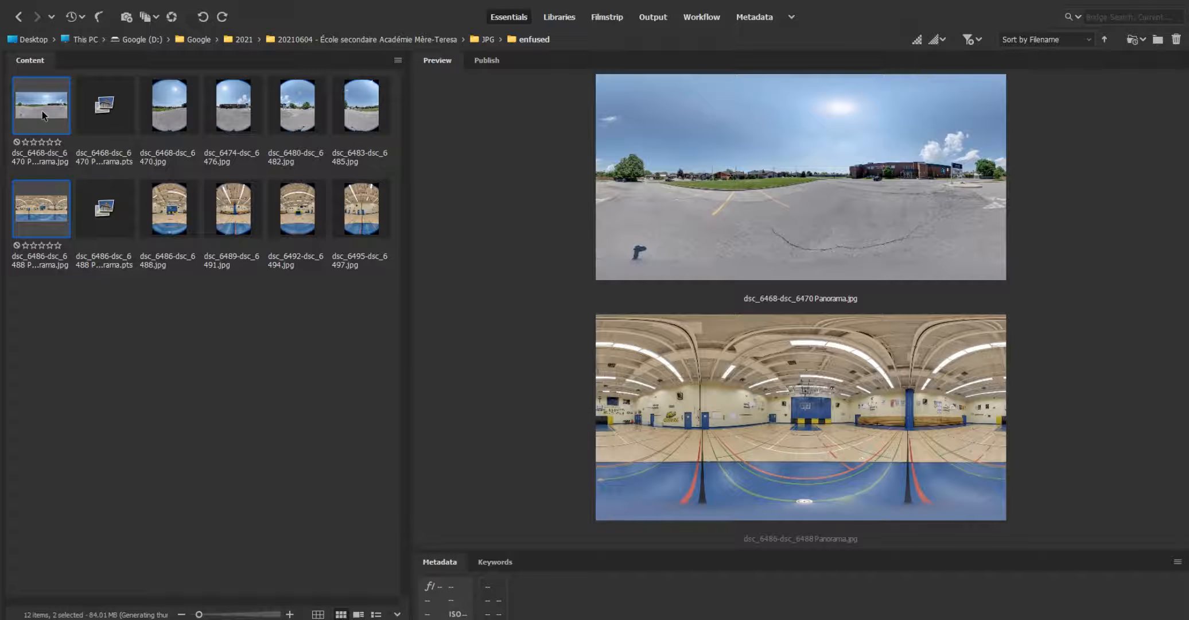
pyautogui.rightClick(58, 104)
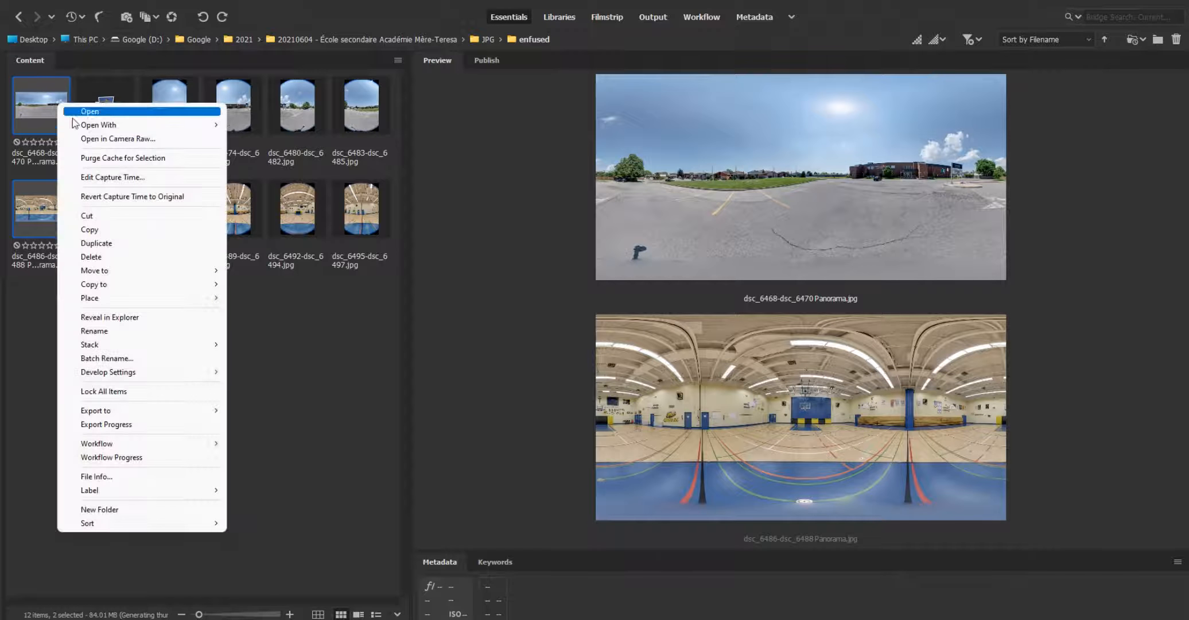
pyautogui.click(124, 140)
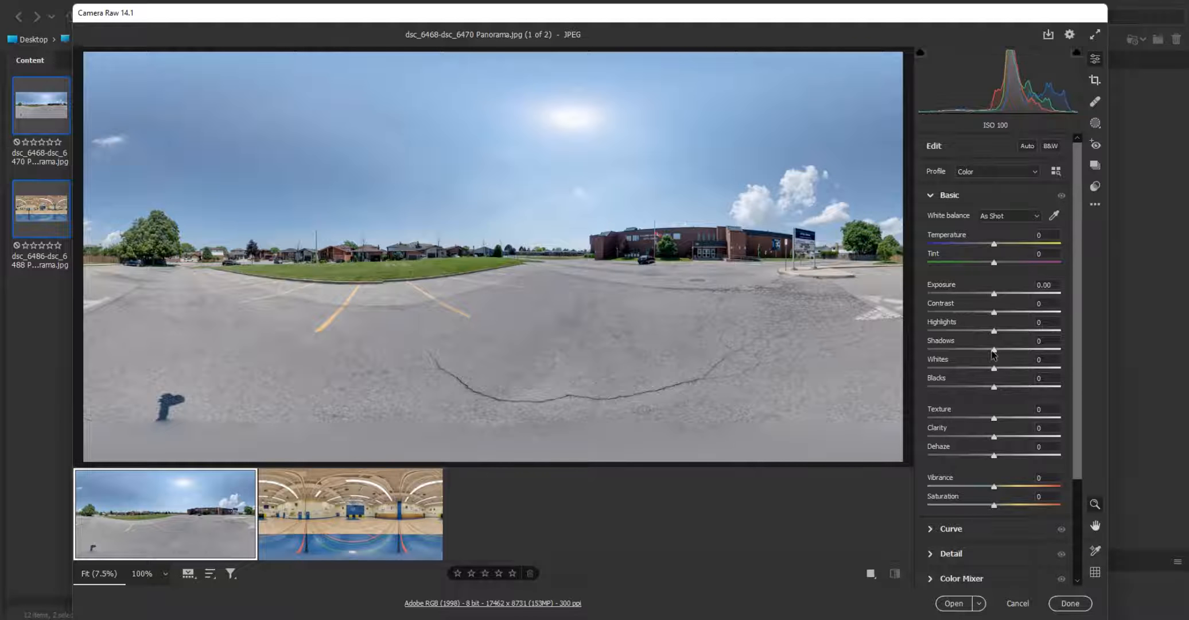
# - Set the outdoor panorama's Highlights to -25, Shadows to +28 and Vibrance to +22
pyautogui.moveTo(994, 350); pyautogui.dragTo(977, 332)
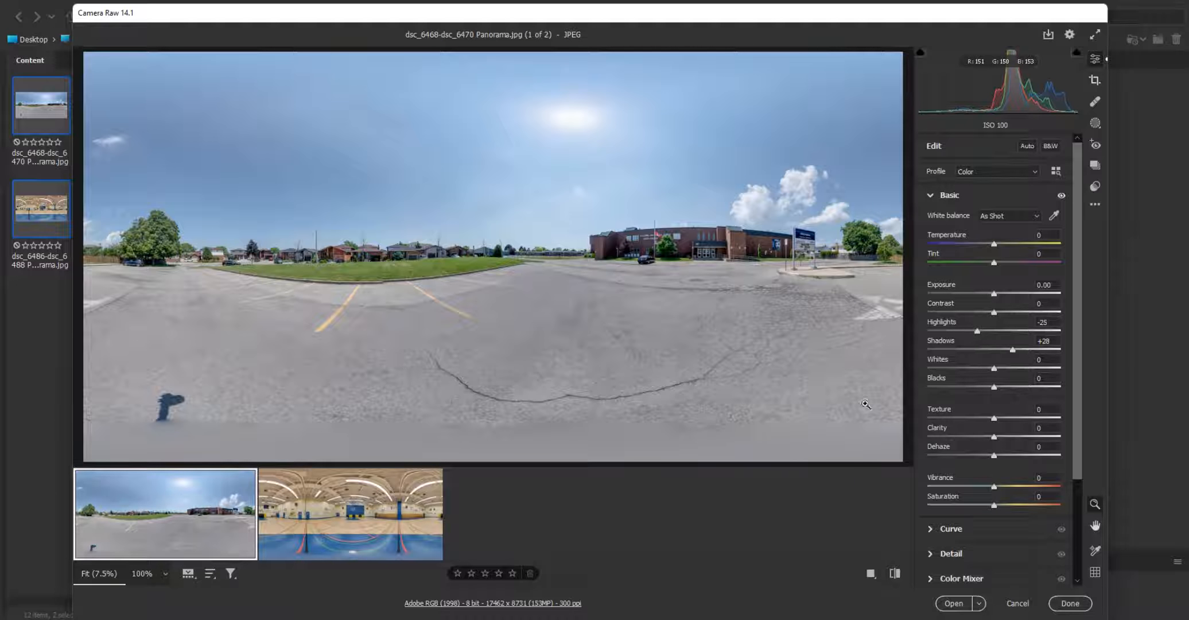
pyautogui.moveTo(993, 487); pyautogui.dragTo(1009, 489)
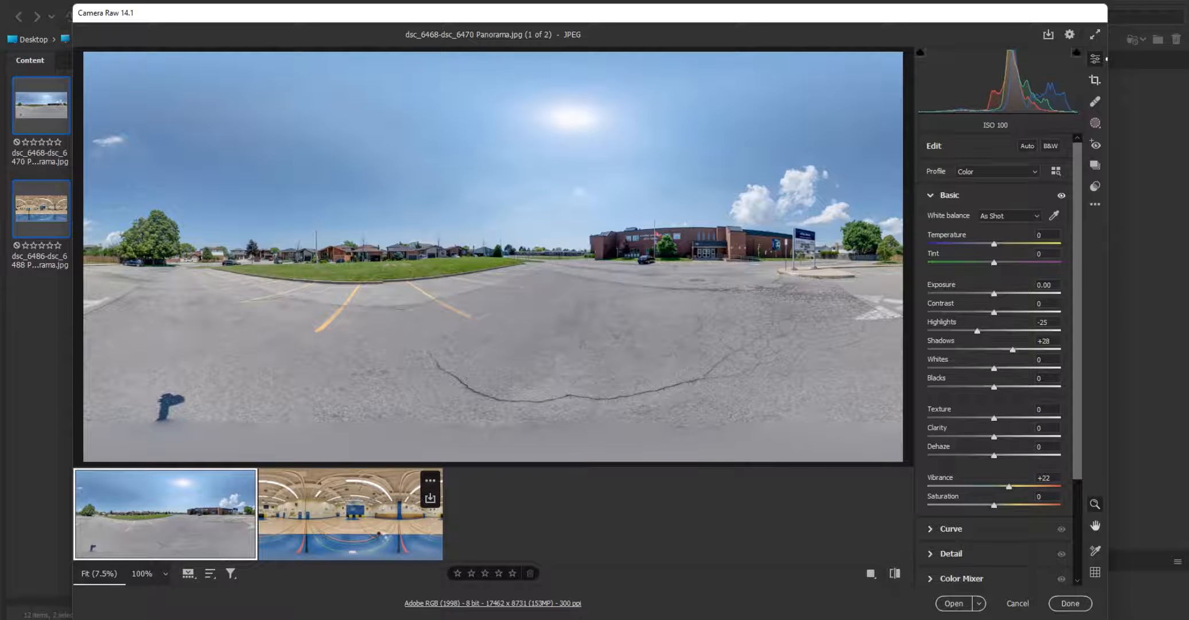
# - Sample the gym panorama's white balance from its cream back wall and set its Exposure to +0.25
pyautogui.click(350, 514)
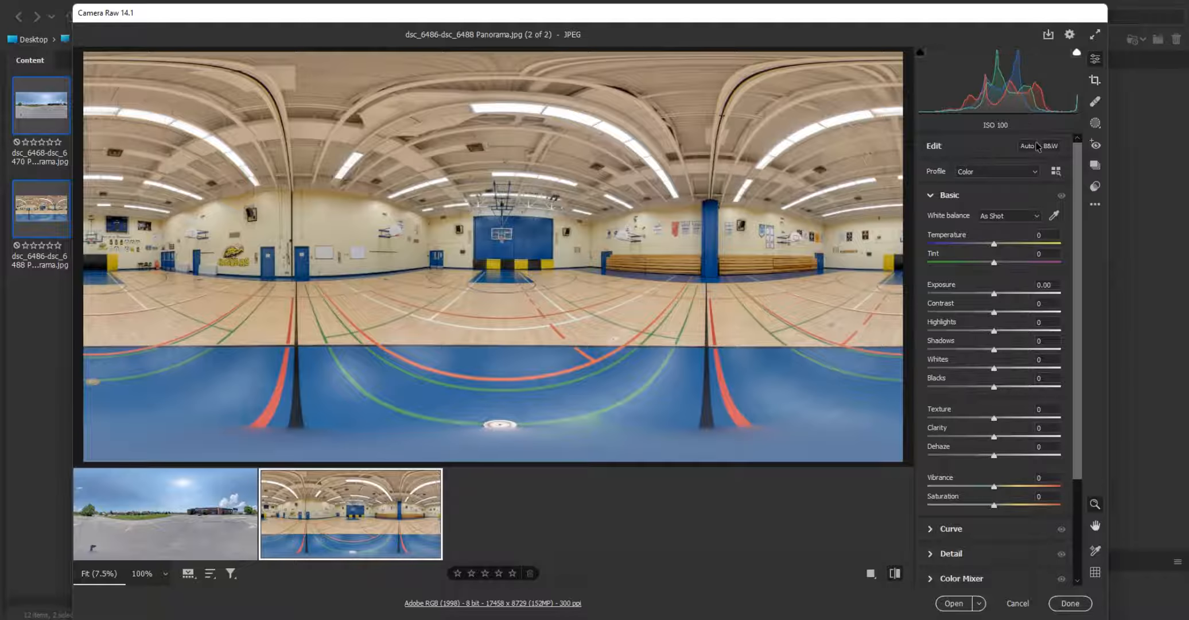
pyautogui.click(1054, 215)
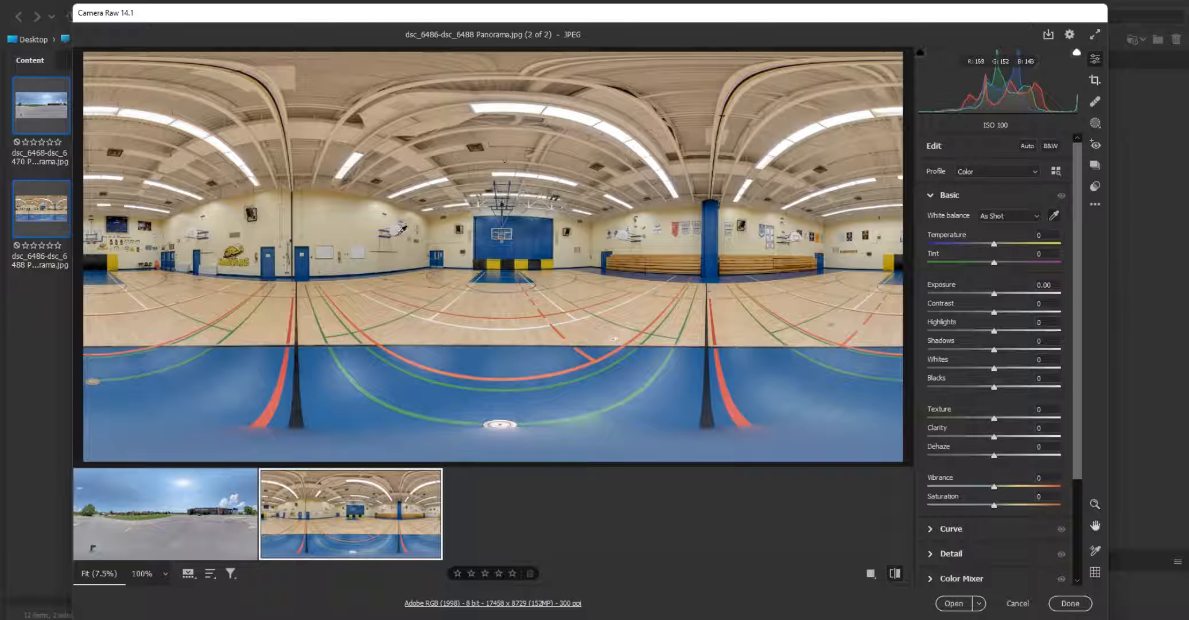
pyautogui.click(395, 226)
pyautogui.click(395, 227)
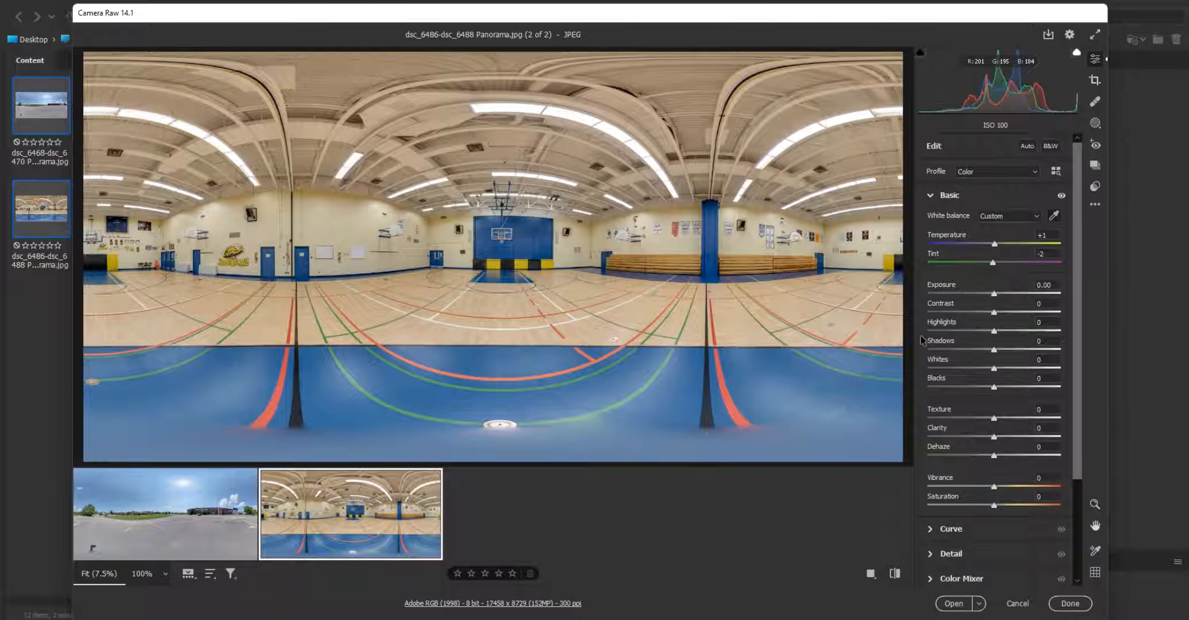
pyautogui.moveTo(993, 293); pyautogui.dragTo(997, 293)
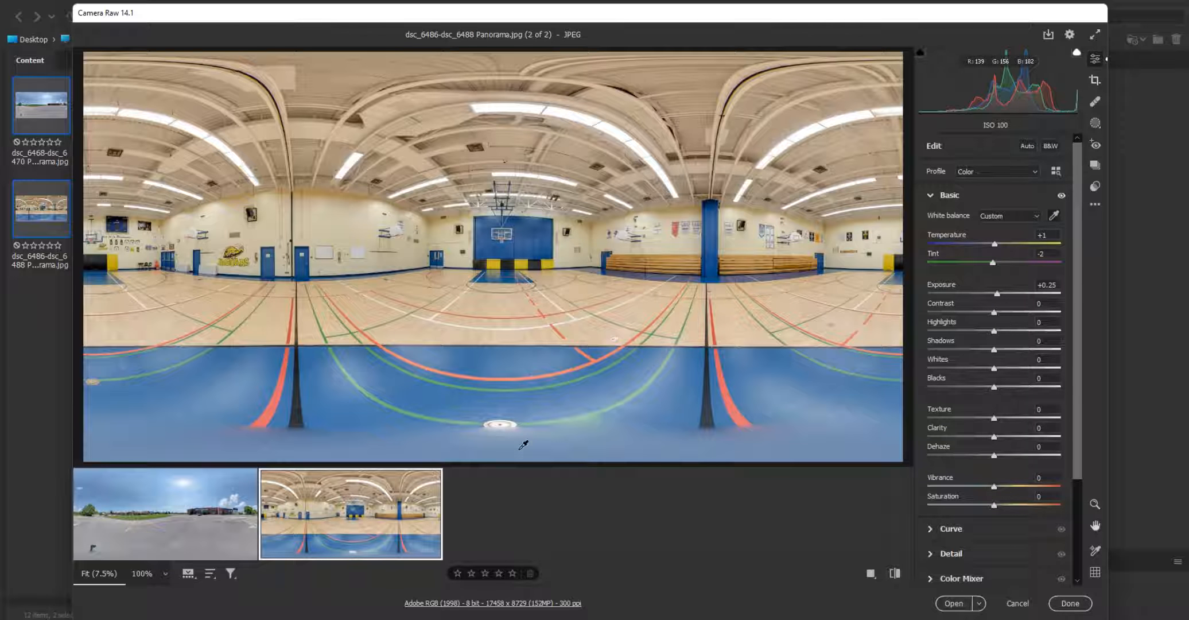
# - Save both panoramas as JPEGs into the JPG2 folder at quality 8 and close Camera Raw with the edits applied
pyautogui.click(182, 520)
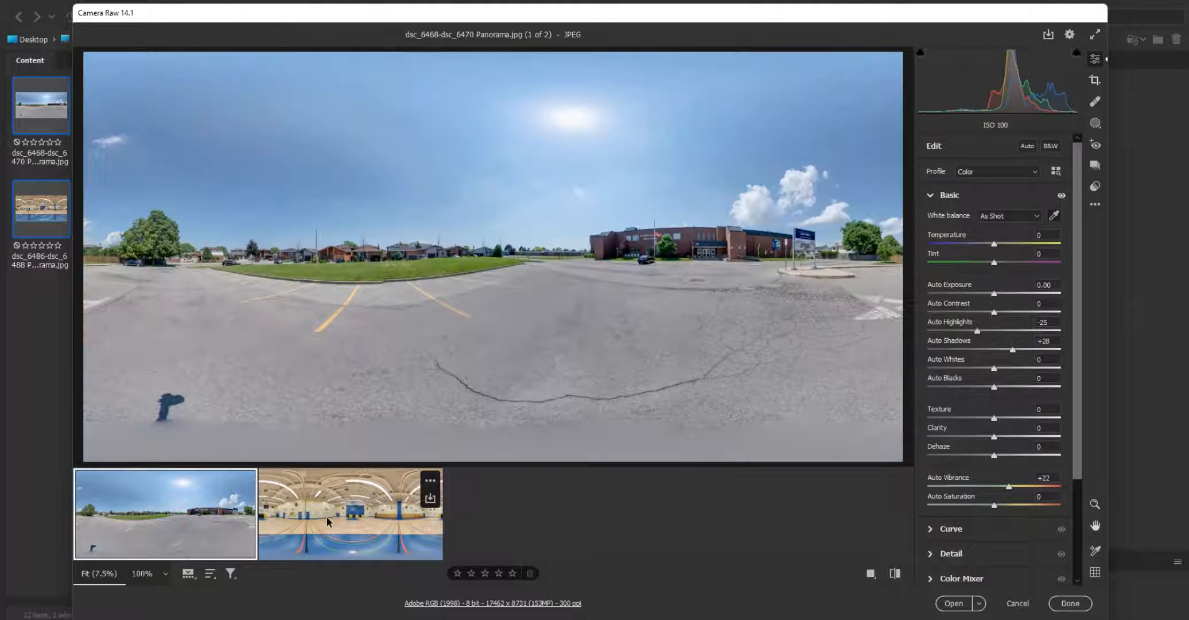
pyautogui.press('shift')
pyautogui.keyDown('shift'); pyautogui.click(326, 515); pyautogui.keyUp('shift')
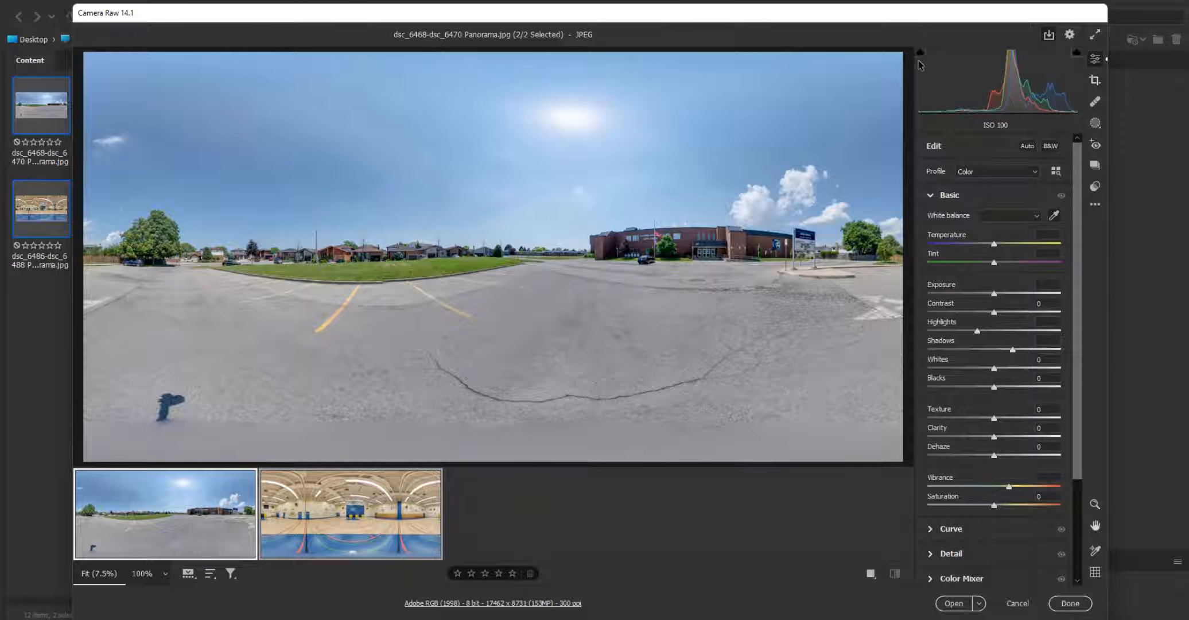
pyautogui.press('Return')
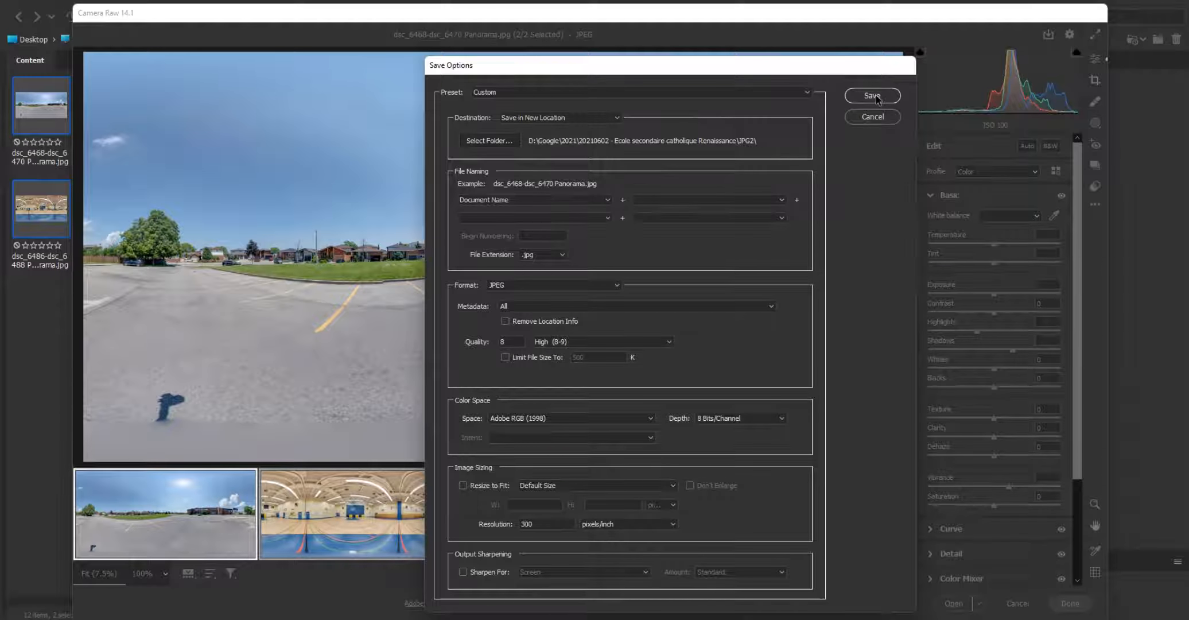
pyautogui.click(872, 96)
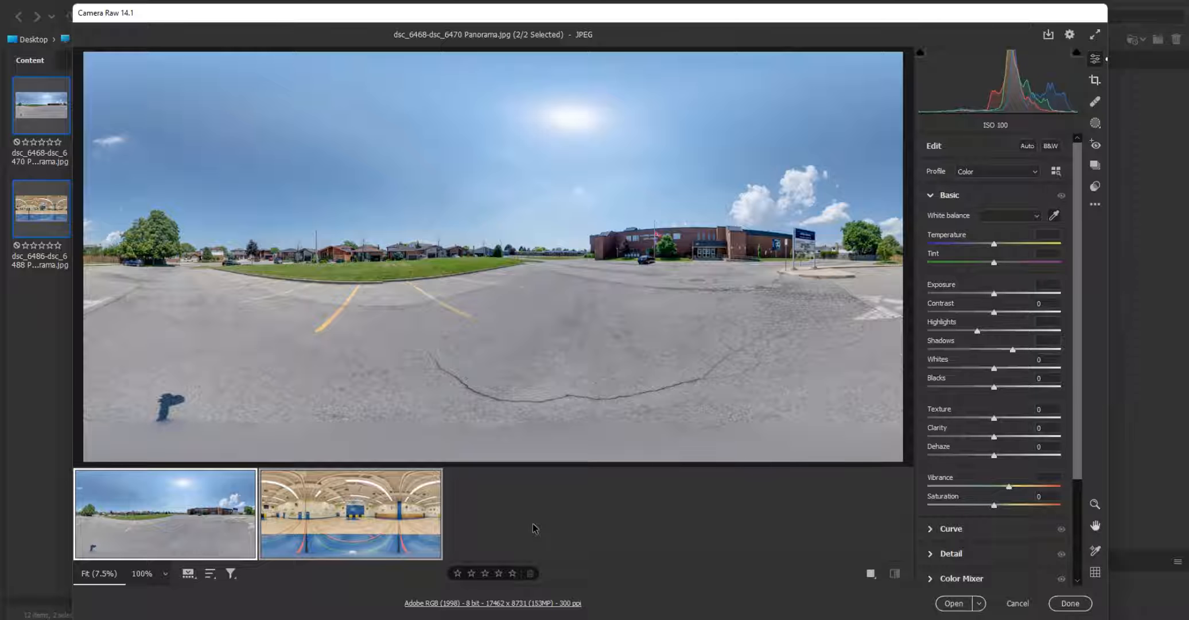
pyautogui.click(1070, 603)
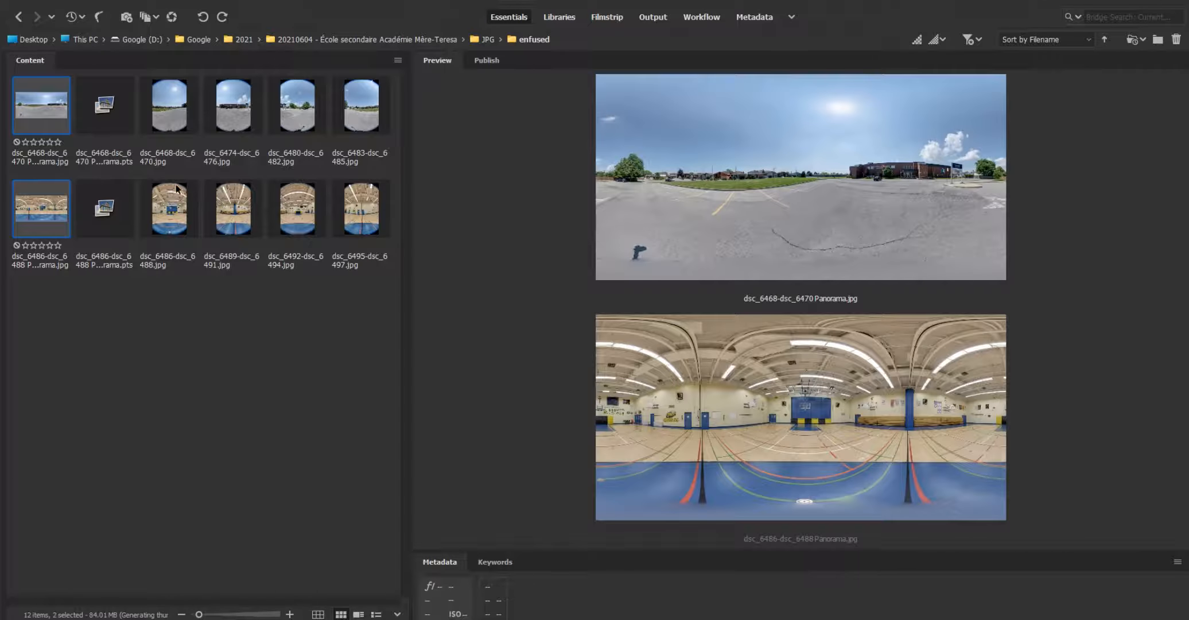
# - Preview the corrected outdoor panorama and the gym panorama in the enfused folder
pyautogui.click(52, 113)
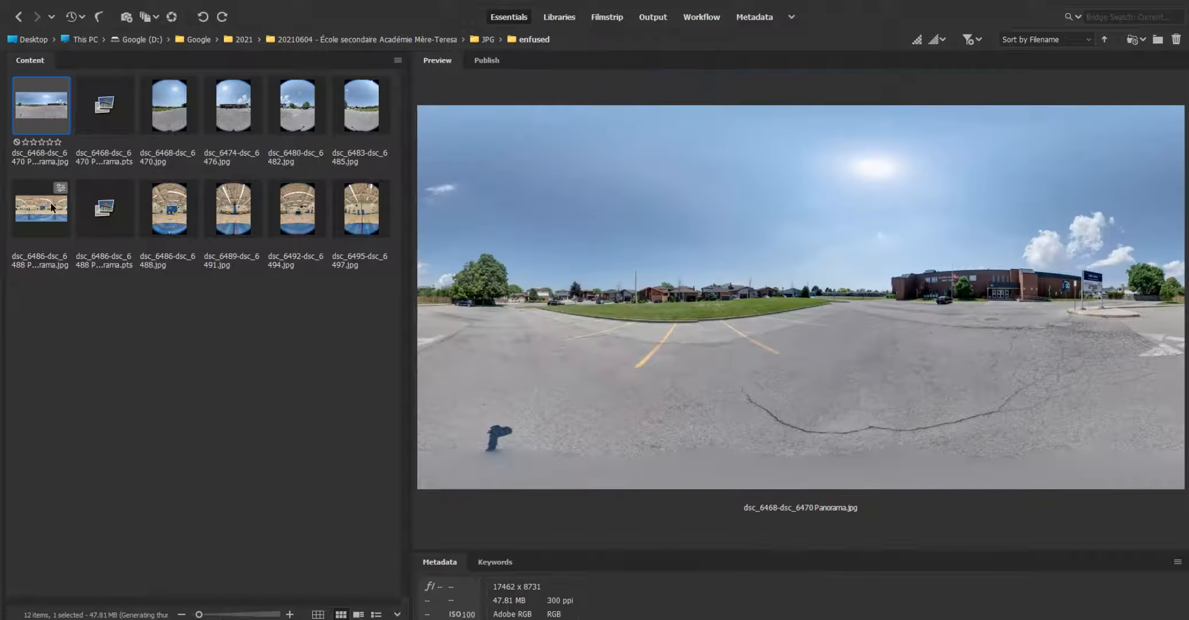
pyautogui.click(41, 216)
pyautogui.click(50, 108)
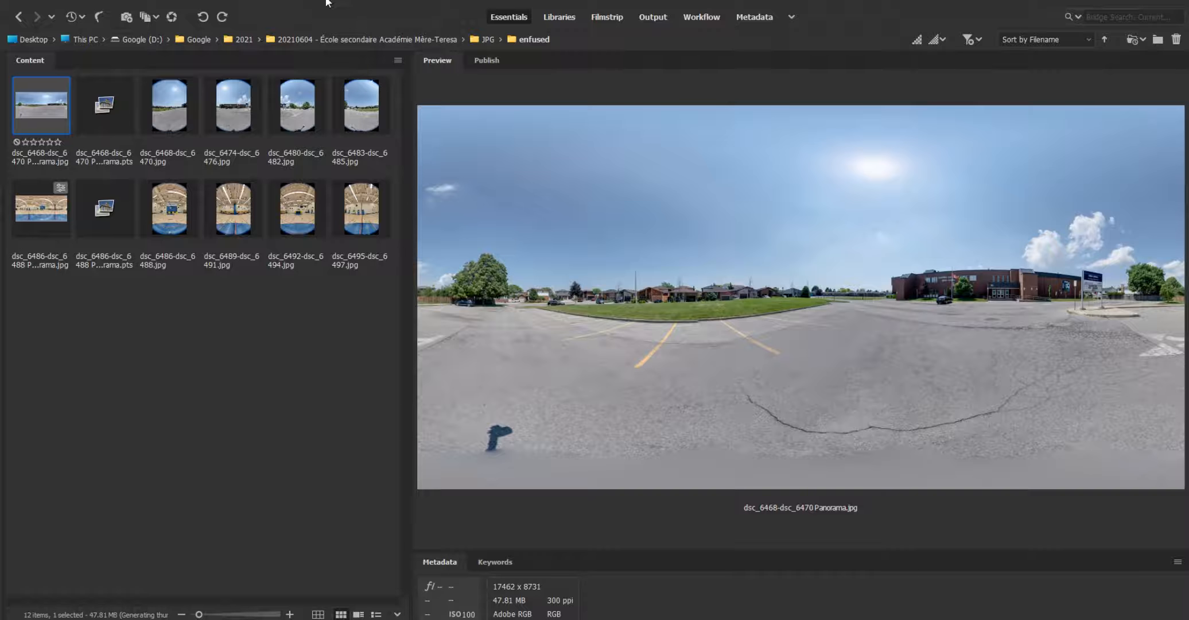
# - Compare the previews of the individual enfused outdoor and gym fisheye photos
pyautogui.click(171, 137)
pyautogui.click(172, 208)
pyautogui.click(235, 216)
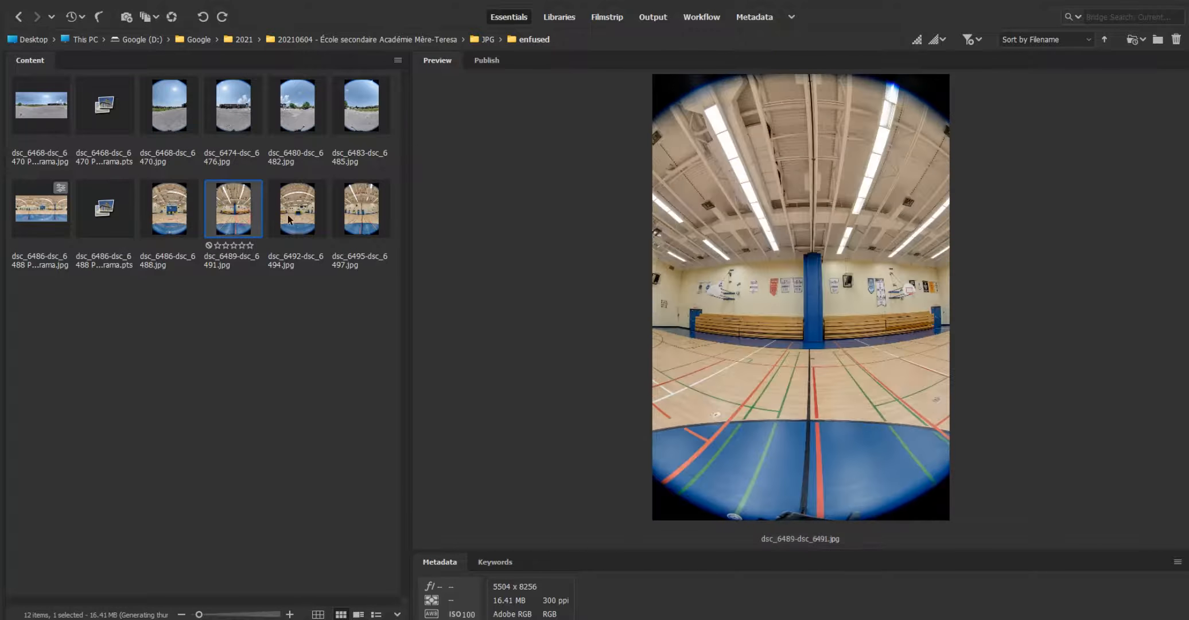
pyautogui.click(290, 219)
pyautogui.click(360, 218)
pyautogui.click(360, 122)
pyautogui.click(240, 119)
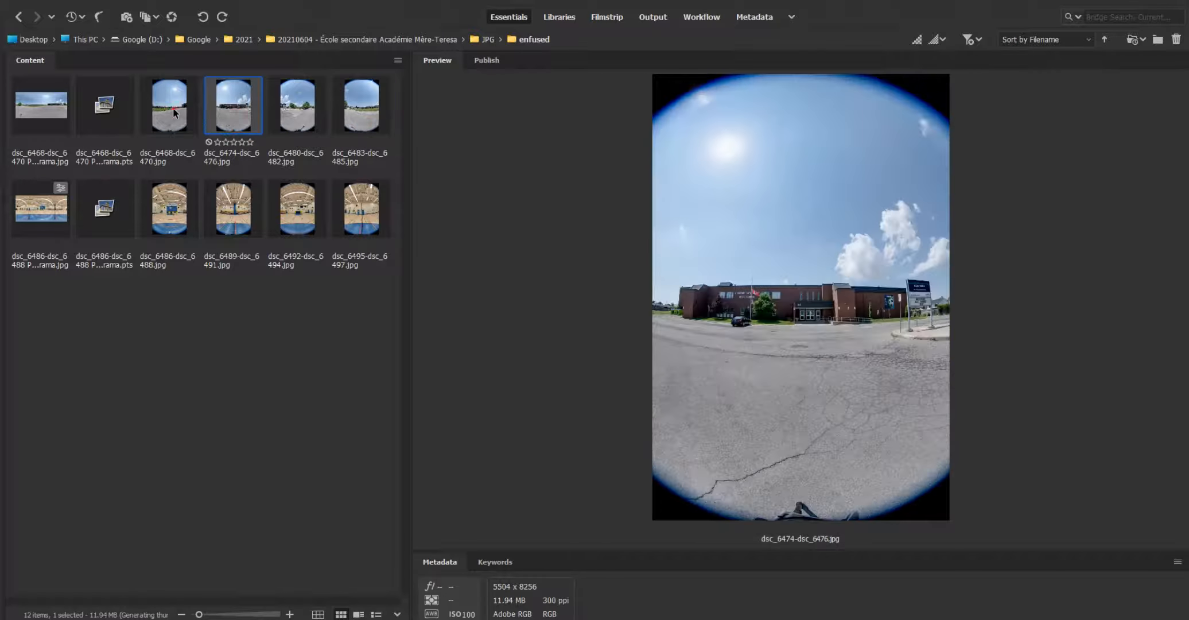
pyautogui.click(175, 112)
pyautogui.click(172, 213)
pyautogui.click(236, 215)
pyautogui.click(283, 217)
pyautogui.click(351, 215)
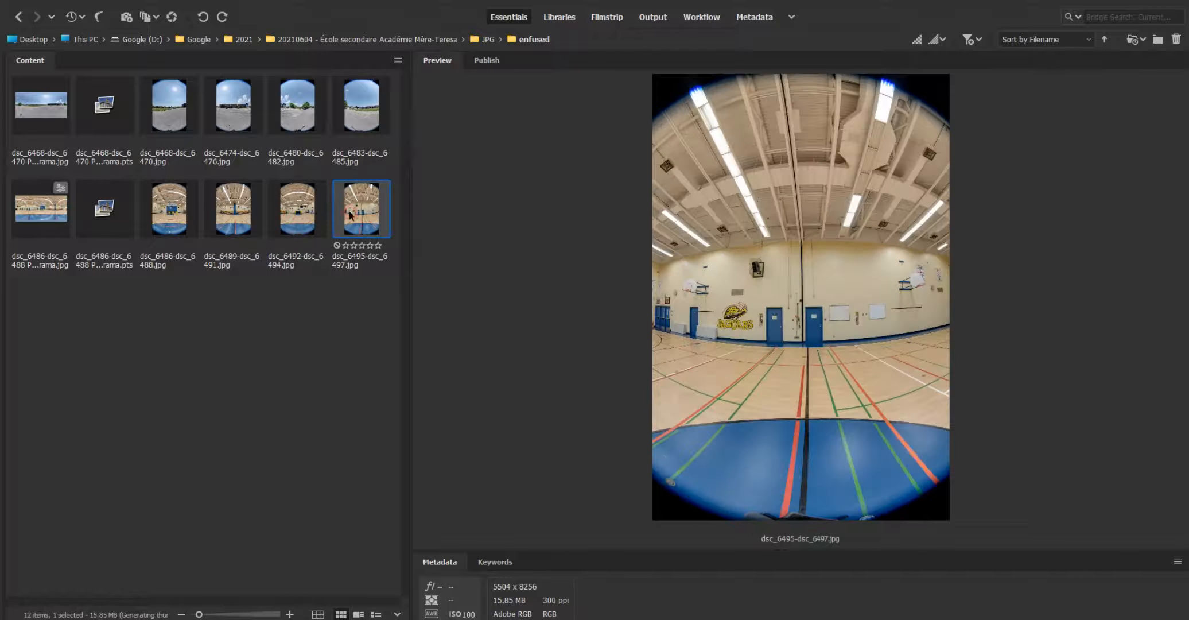
pyautogui.click(298, 217)
pyautogui.click(235, 217)
pyautogui.click(175, 217)
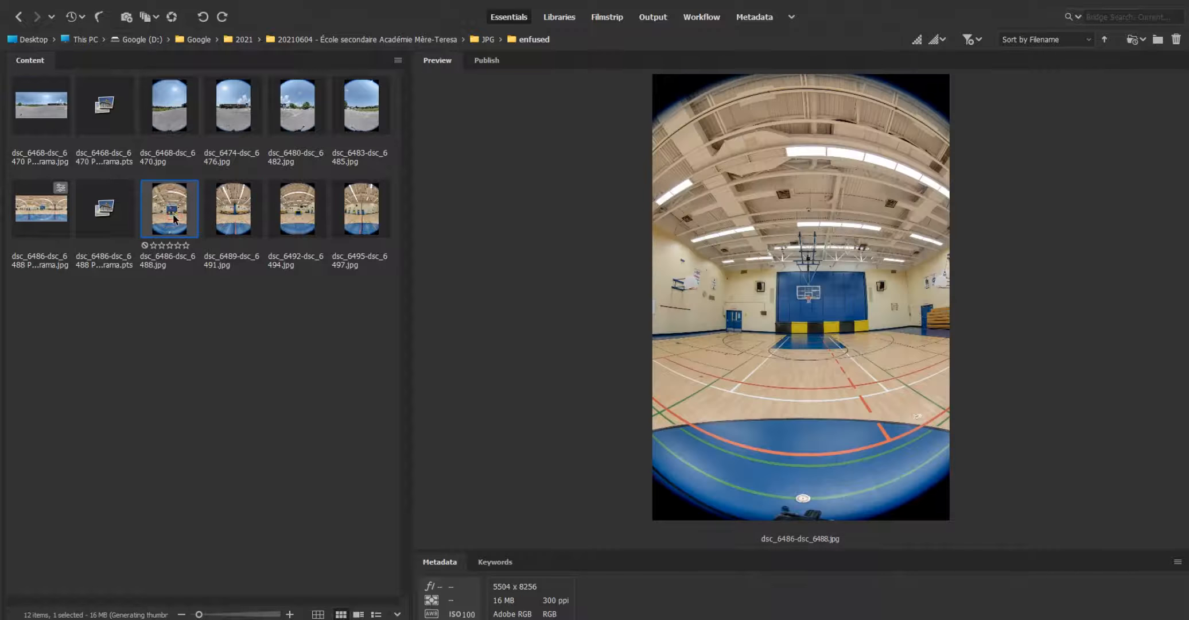
pyautogui.click(171, 115)
pyautogui.click(233, 112)
pyautogui.click(298, 112)
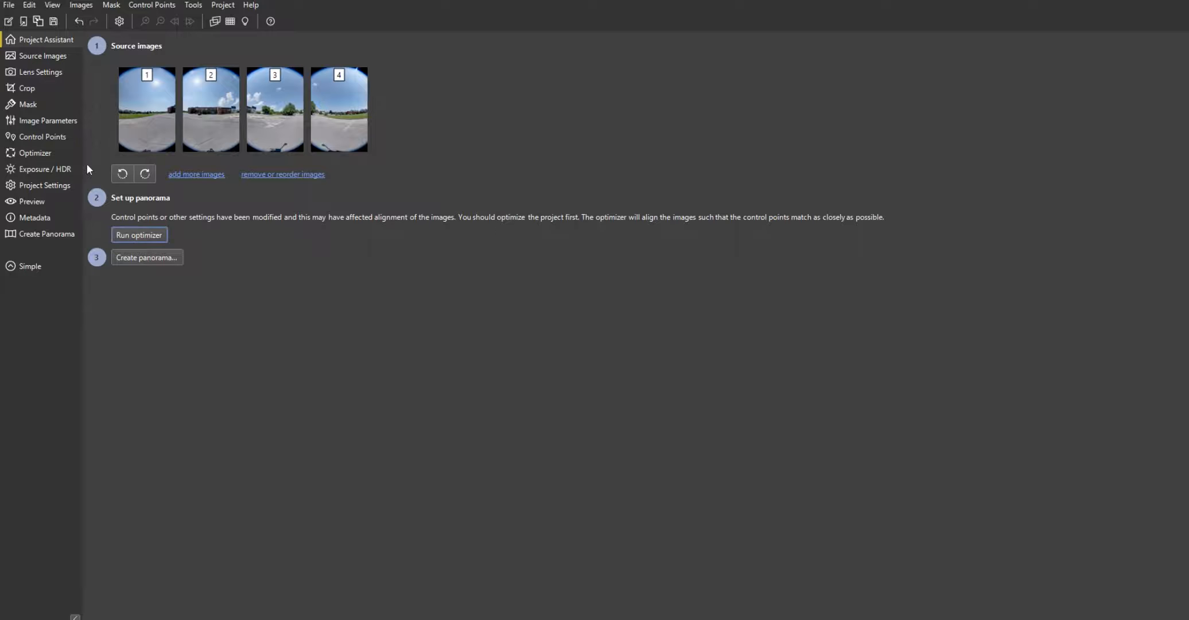
# - Switch to PTGui and delete all control points between images 1 and 2 of the outdoor project
pyautogui.click(25, 137)
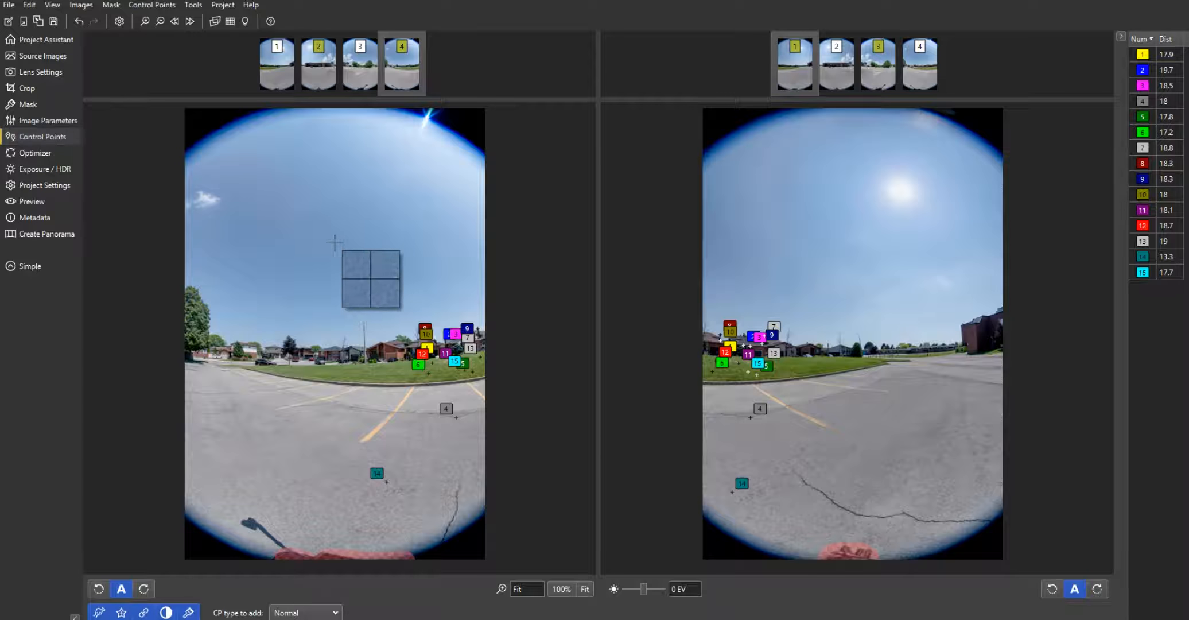
pyautogui.click(273, 63)
pyautogui.click(836, 69)
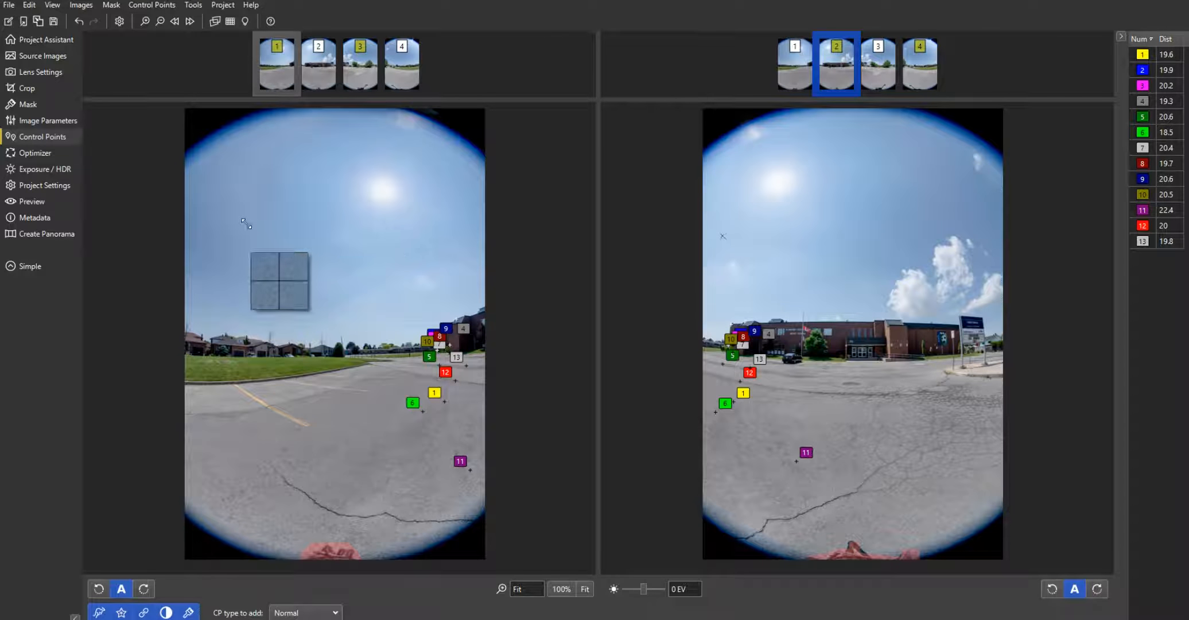
pyautogui.moveTo(349, 279); pyautogui.dragTo(499, 504)
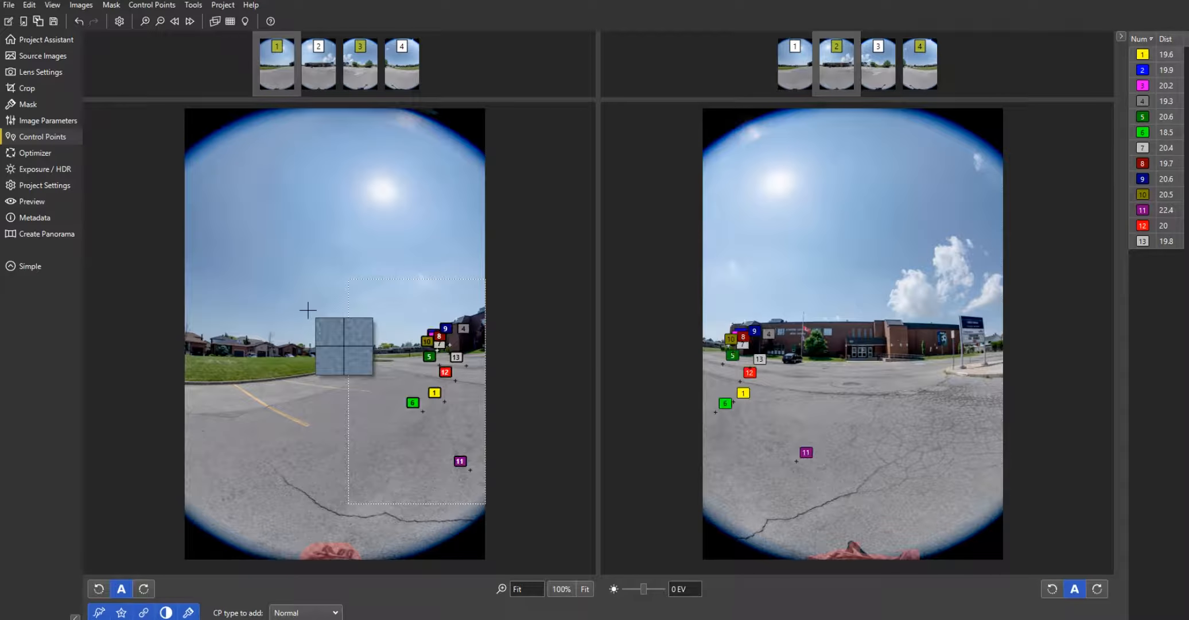
pyautogui.press('Delete')
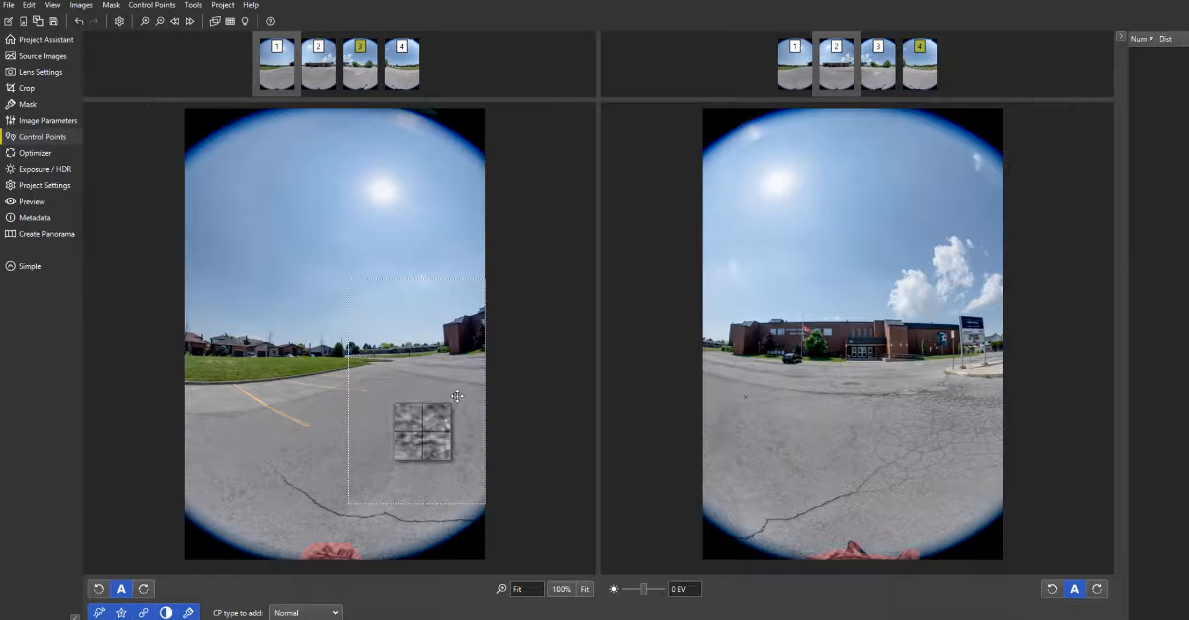
pyautogui.click(380, 230)
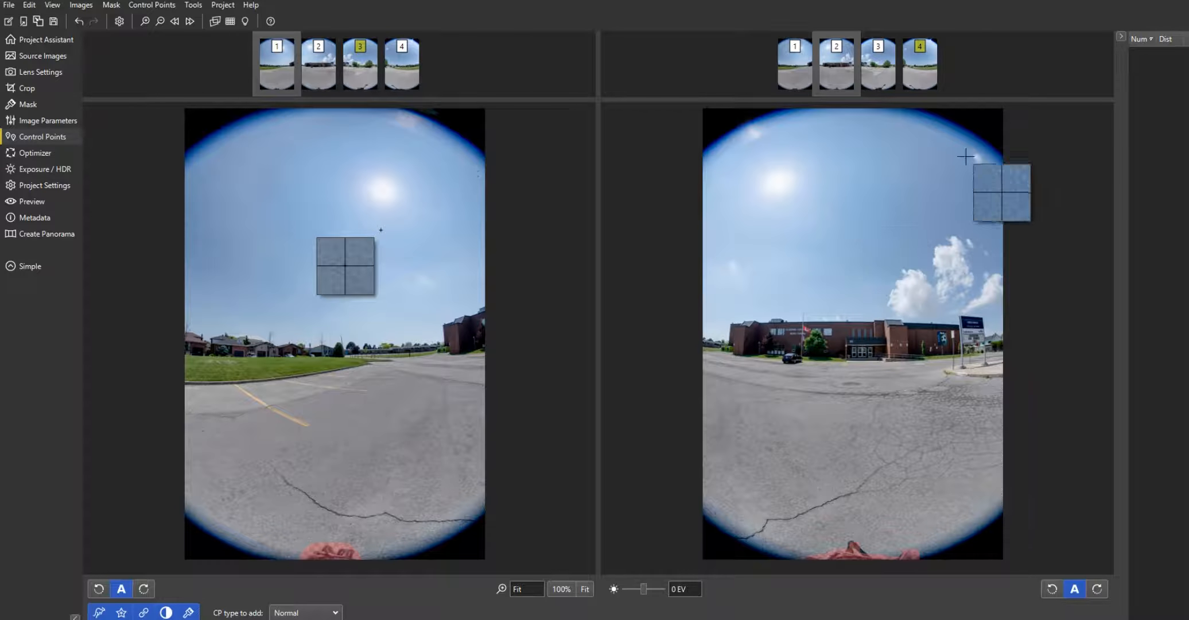
pyautogui.click(772, 258)
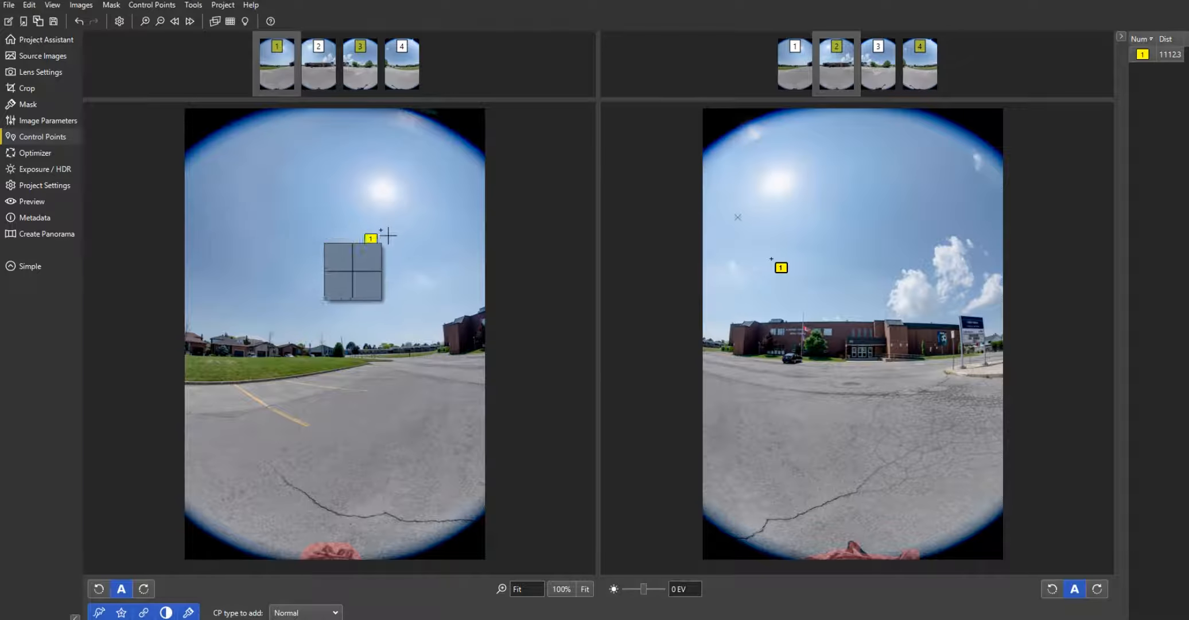
pyautogui.press('Delete')
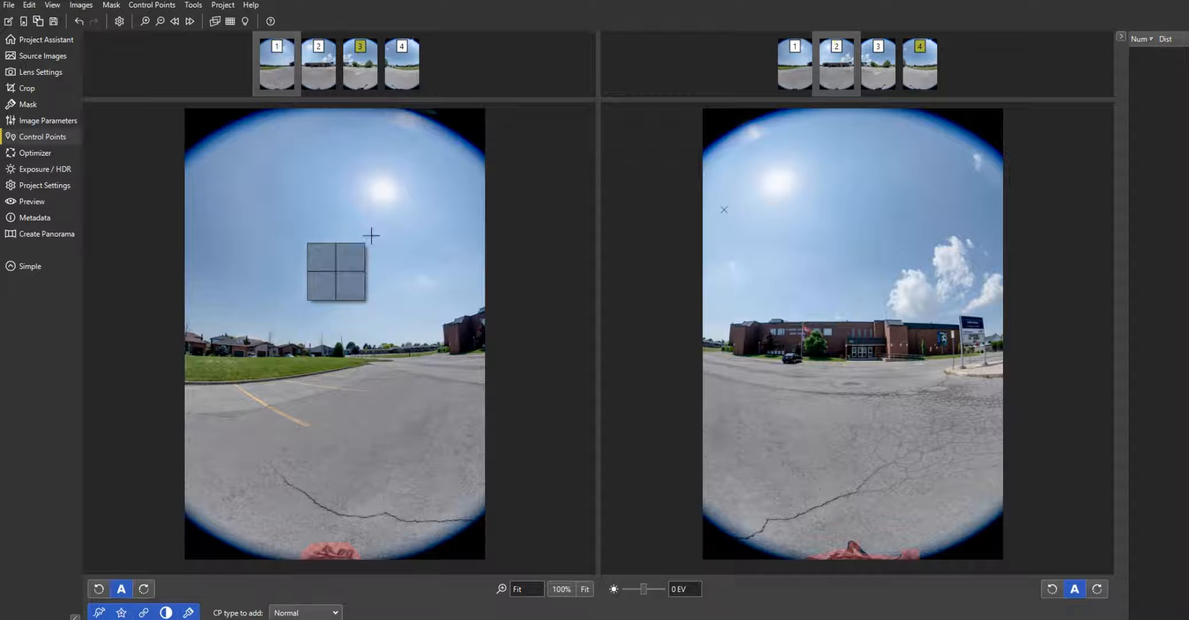
pyautogui.moveTo(211, 148); pyautogui.dragTo(495, 303)
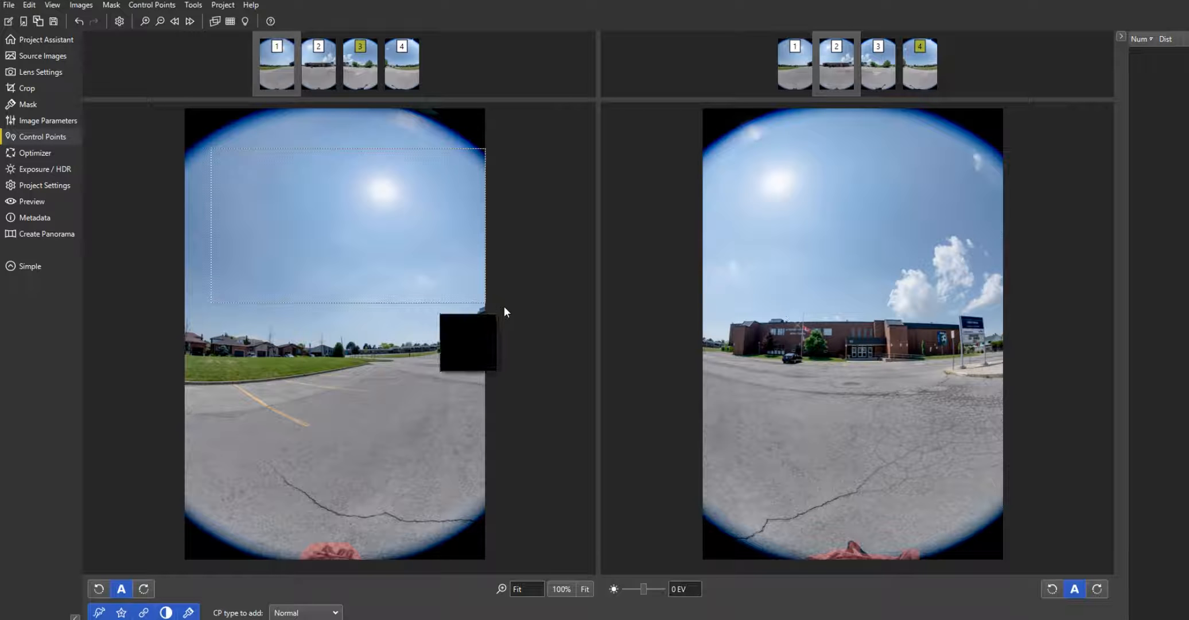
# - At 100% zoom, add a control point on the rear roof corner of the brick building in images 1 and 2
pyautogui.click(358, 333)
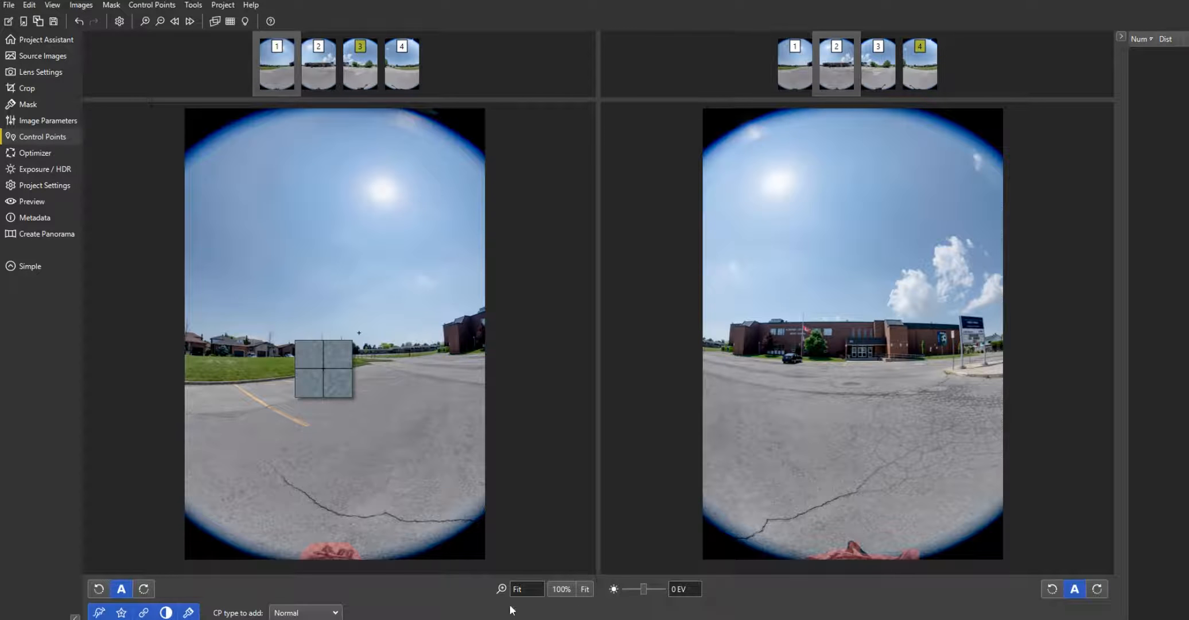
pyautogui.click(562, 591)
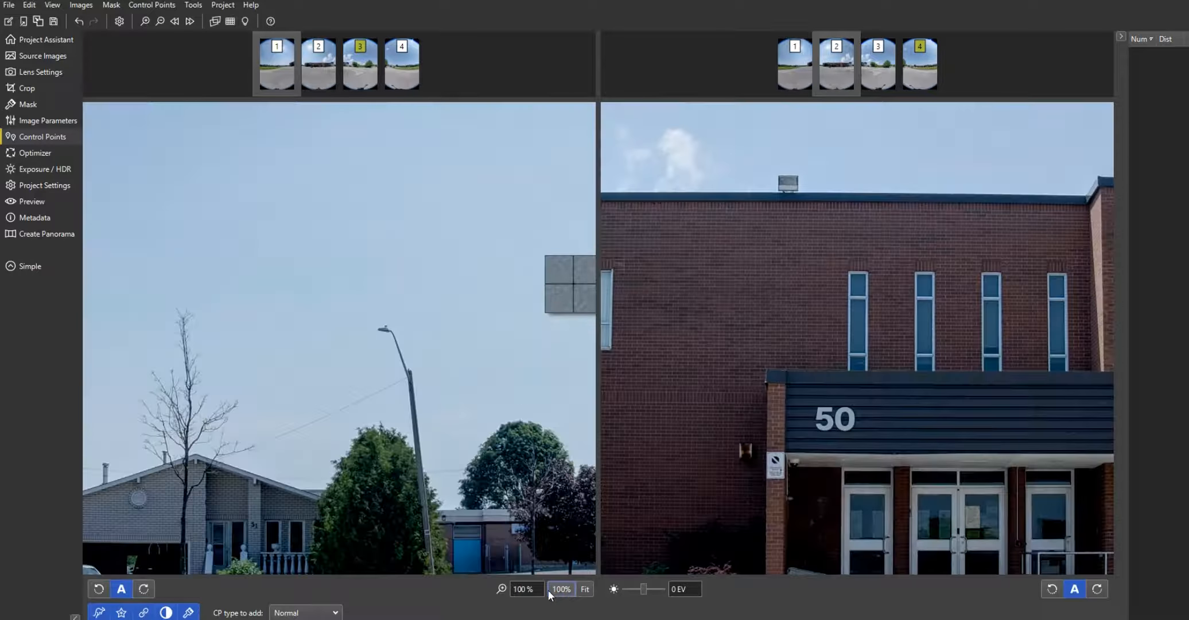
pyautogui.moveTo(311, 572); pyautogui.dragTo(498, 569)
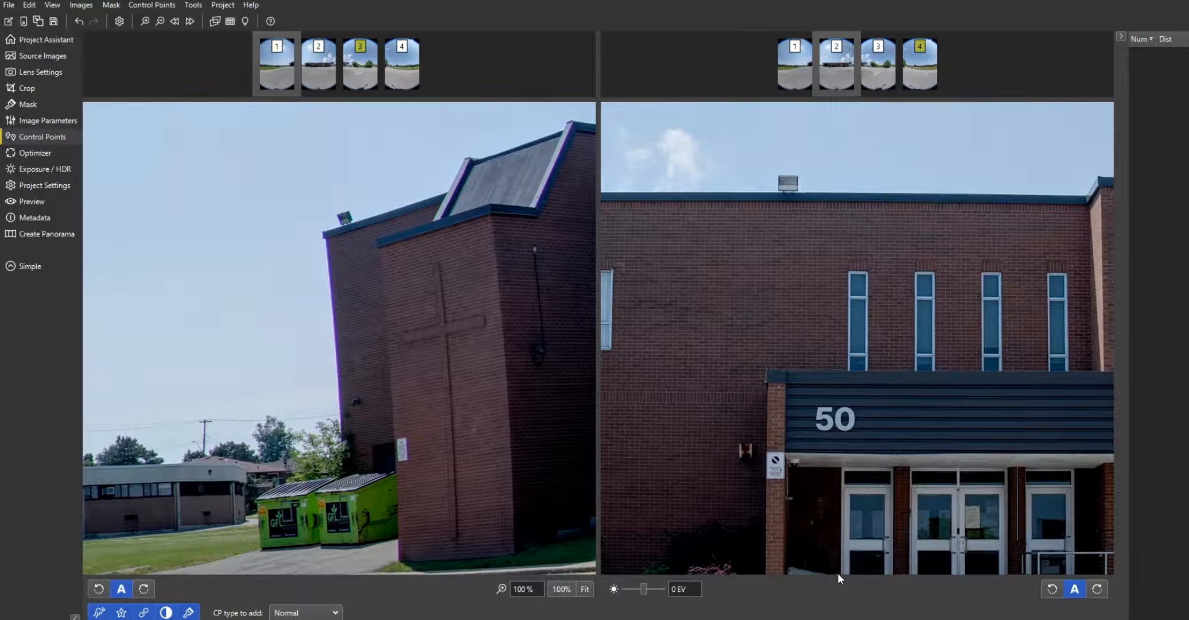
pyautogui.moveTo(839, 571); pyautogui.dragTo(564, 567)
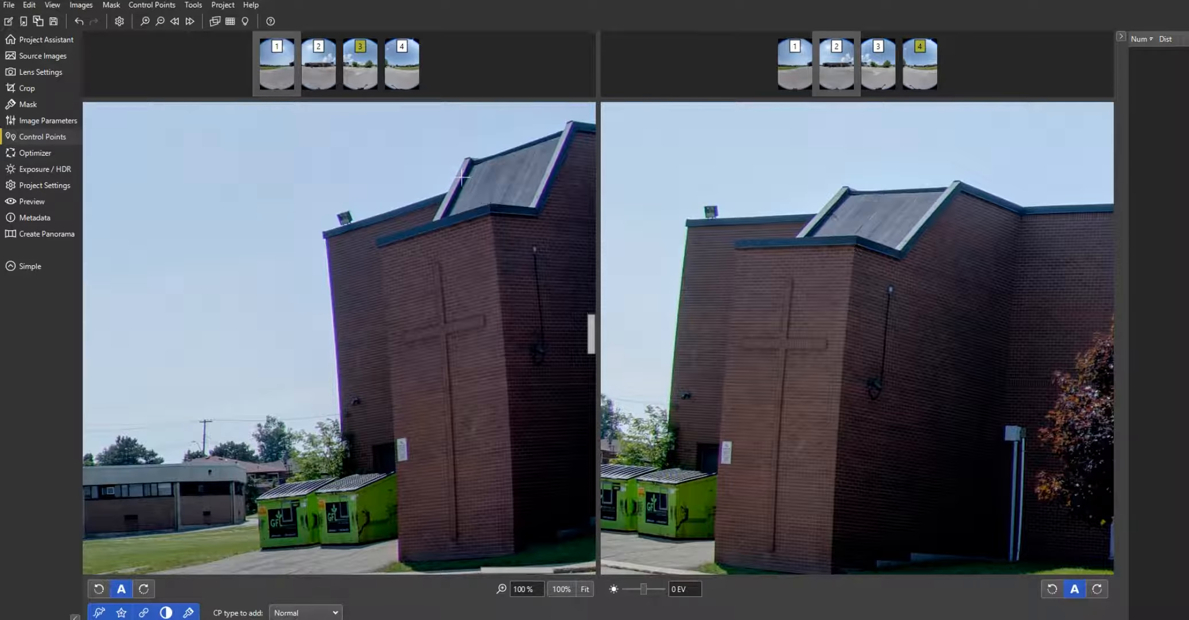
pyautogui.click(322, 231)
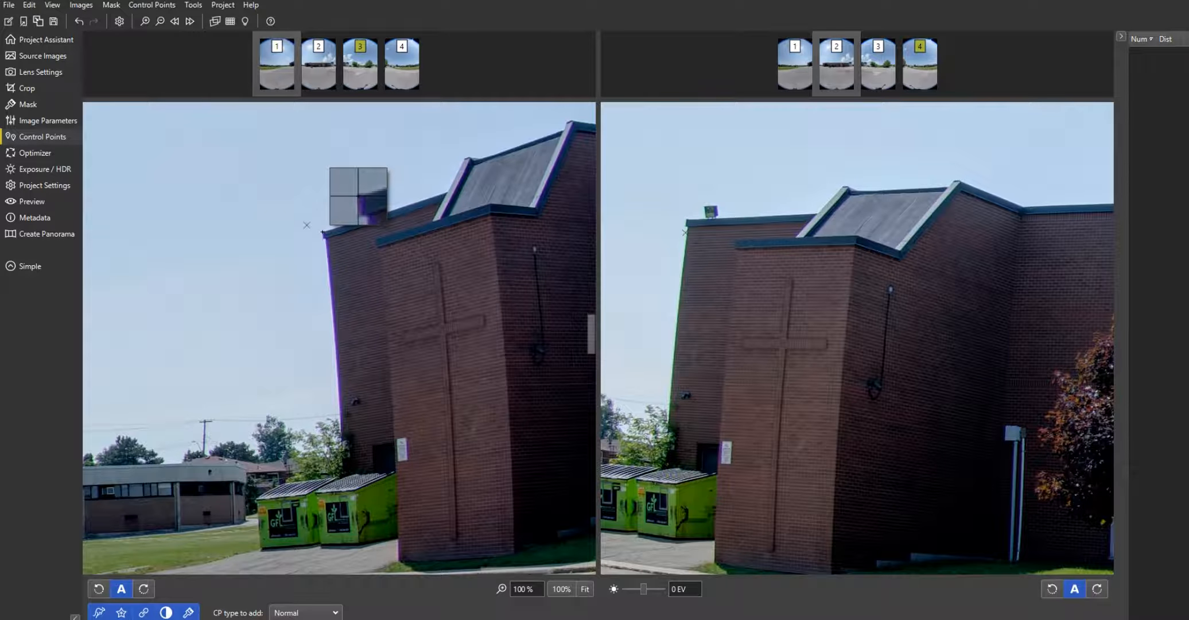
pyautogui.moveTo(735, 199)
pyautogui.mouseDown()
pyautogui.moveTo(672, 215)
pyautogui.moveTo(686, 218)
pyautogui.mouseUp()
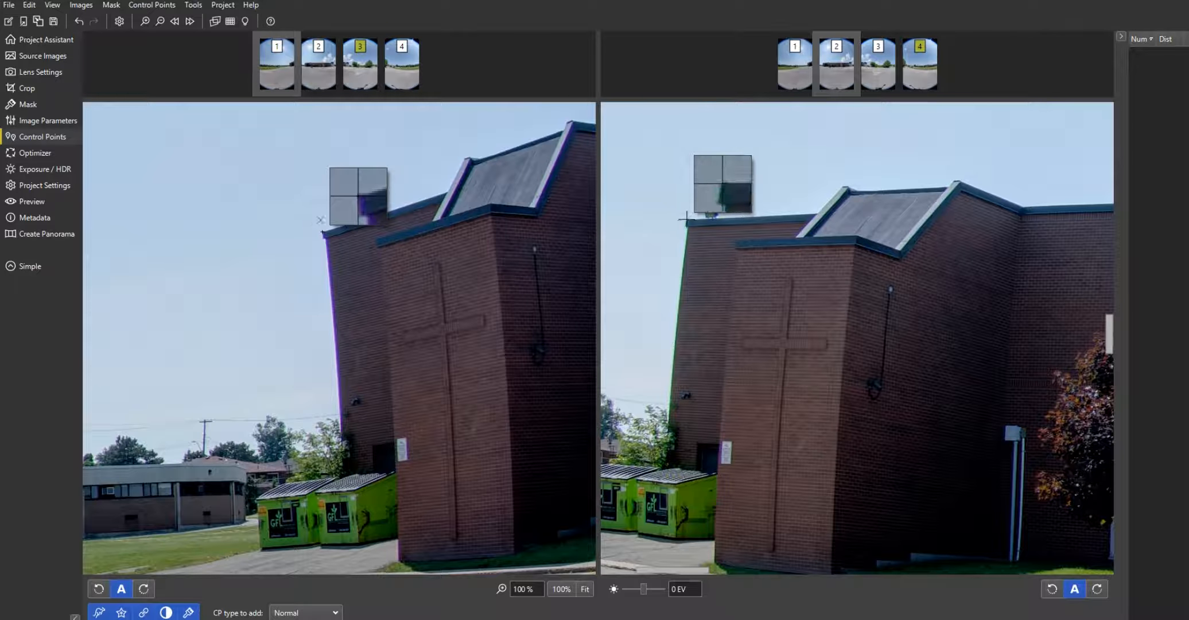
pyautogui.click(686, 220)
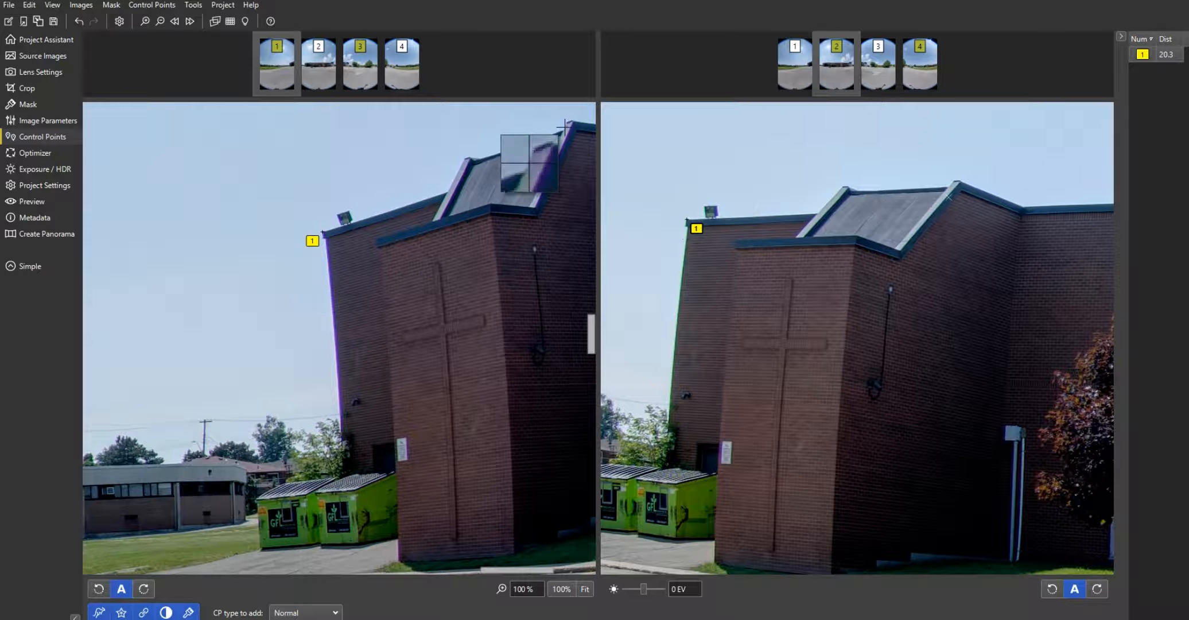
# - Add matching control points on the brick tower's front top corner and the sloped roof's upper peak, fine-tuning the peak point in image 2
pyautogui.click(856, 235)
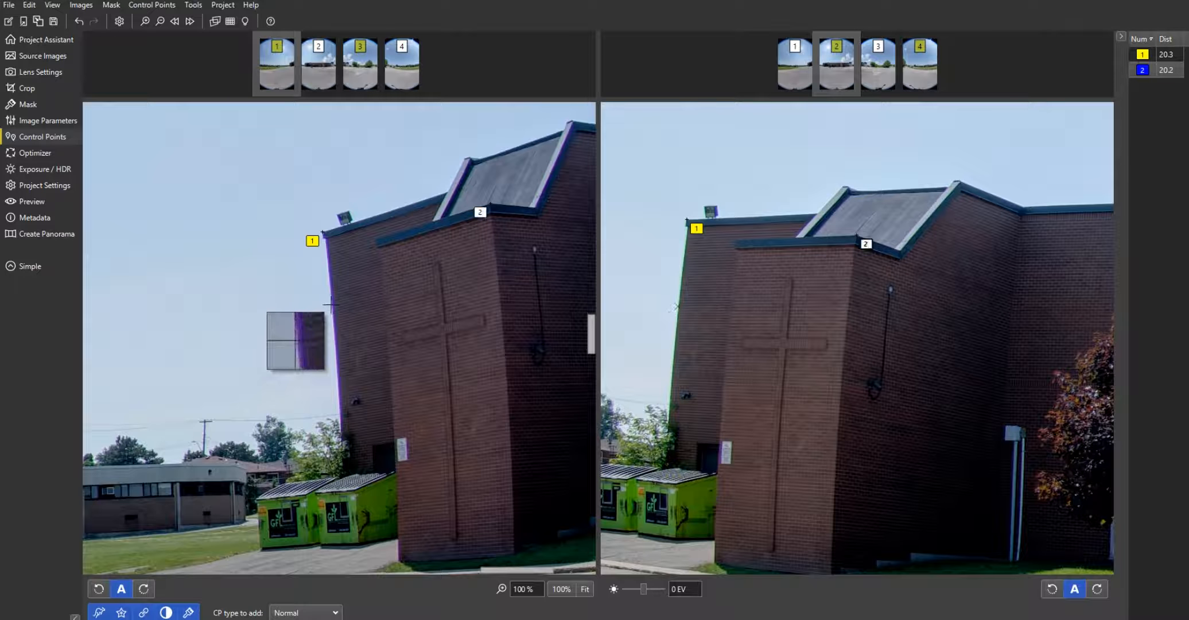
pyautogui.click(462, 157)
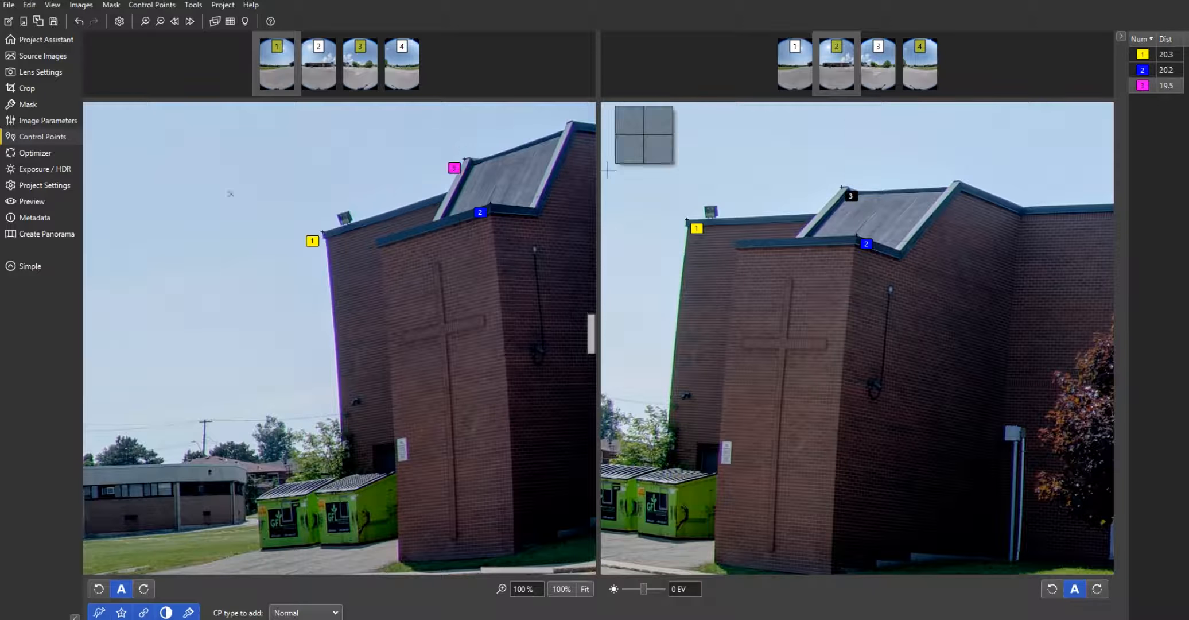
pyautogui.click(843, 194)
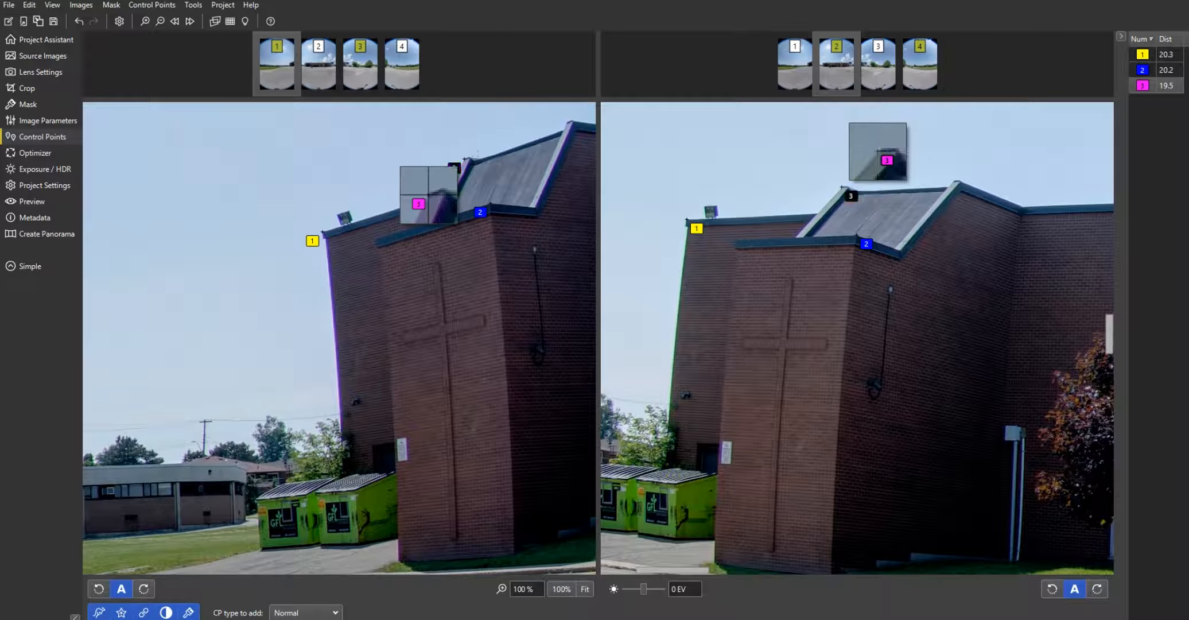
pyautogui.moveTo(846, 193); pyautogui.dragTo(845, 193)
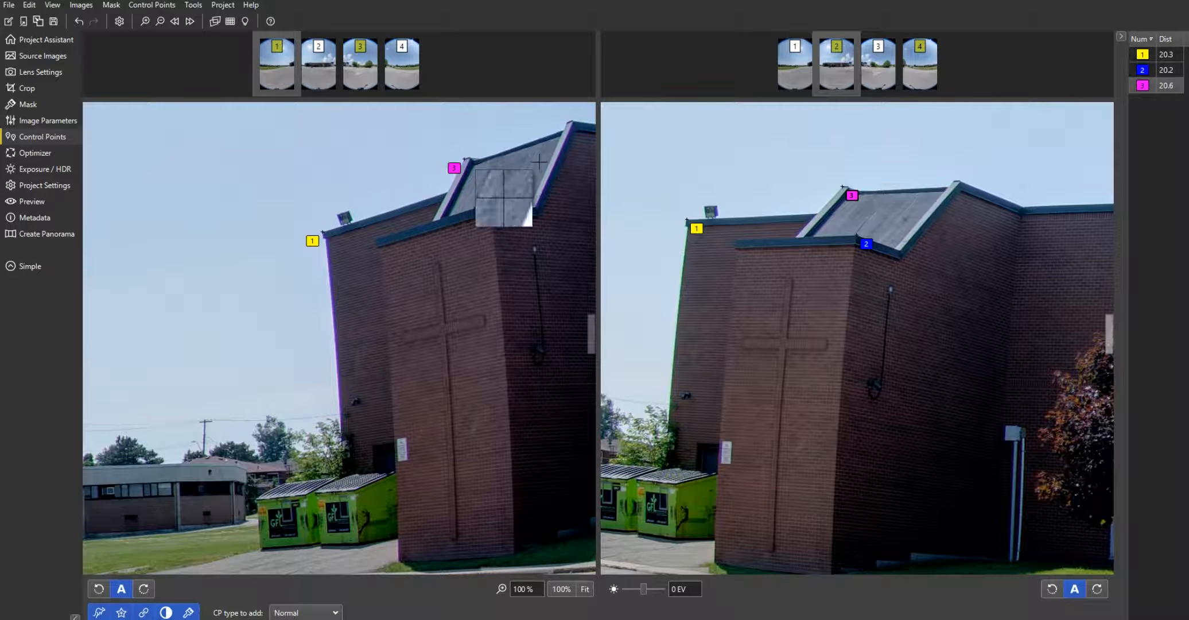
# - Add matching control points on the sloped roof's second upper peak and the corner of the grey rooftop unit in images 1 and 2
pyautogui.click(565, 122)
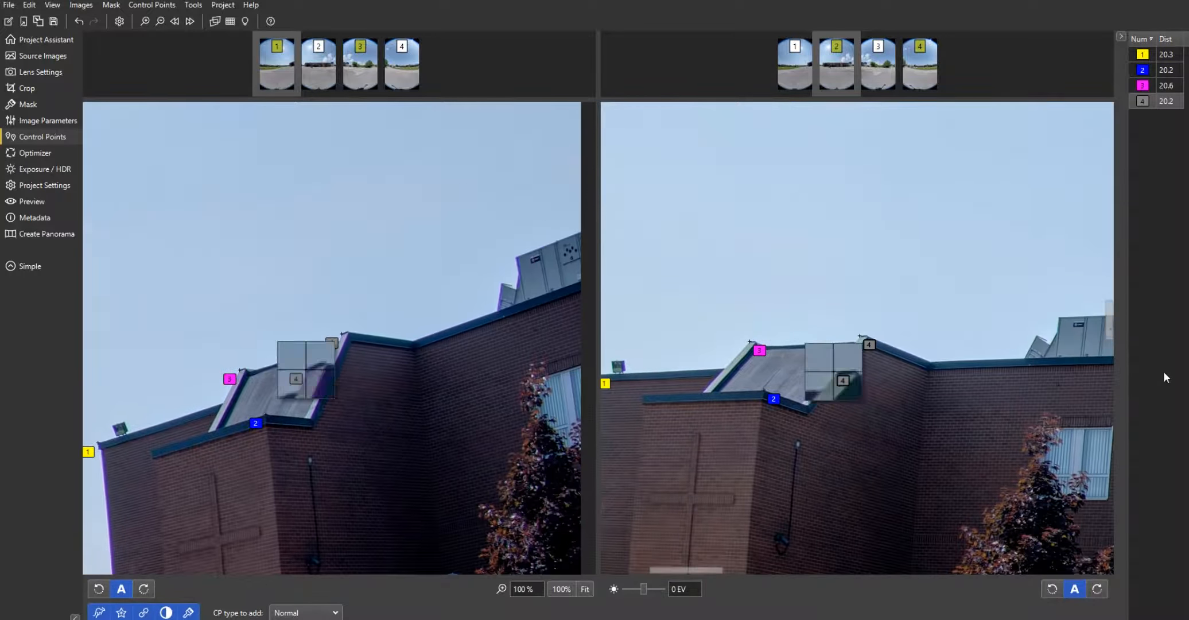
pyautogui.click(503, 282)
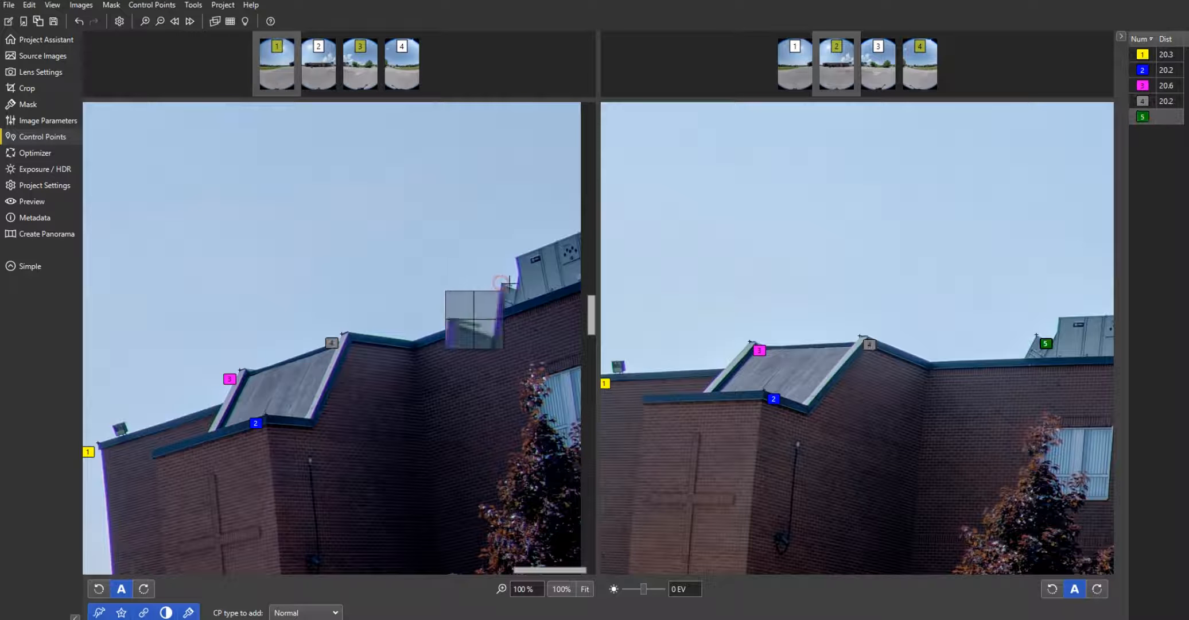
pyautogui.click(1037, 336)
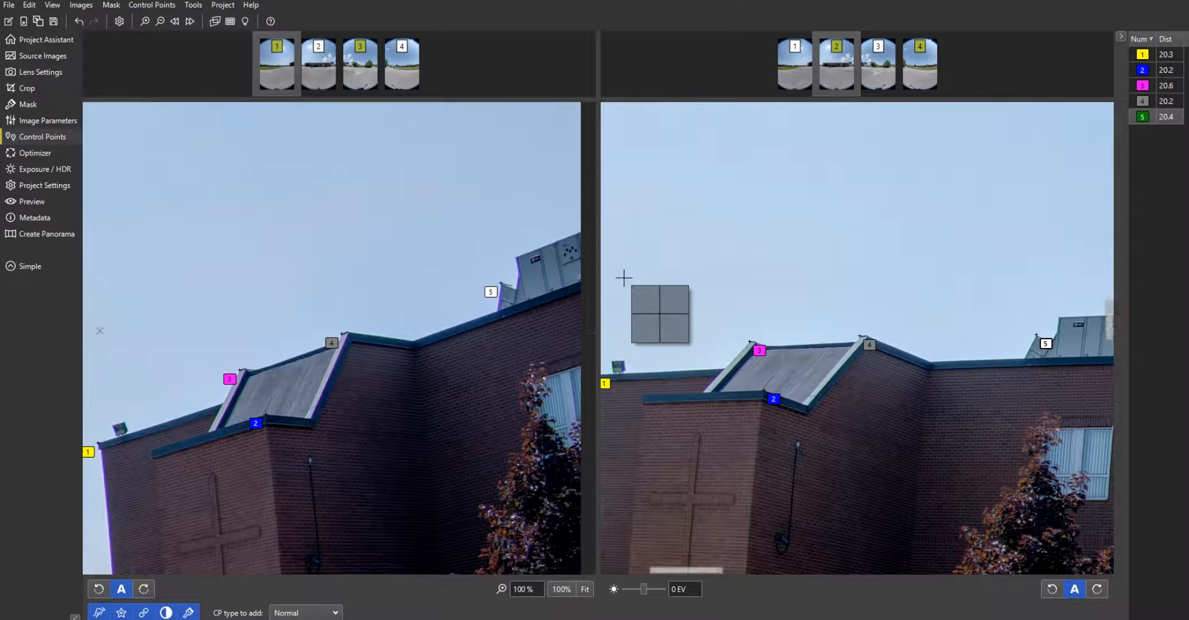
pyautogui.moveTo(588, 316)
pyautogui.mouseDown()
pyautogui.moveTo(578, 331)
pyautogui.moveTo(578, 319)
pyautogui.mouseUp()
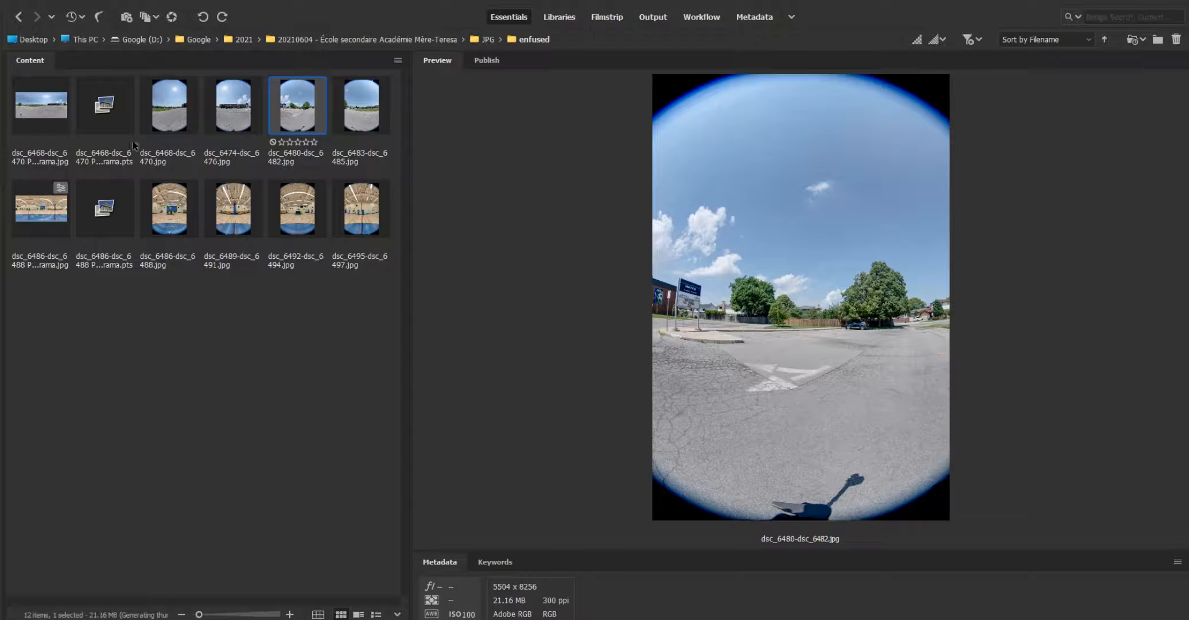
# - Switch to Bridge, go to the project's RAW folder and open DSC_6474.NEF in Camera Raw
pyautogui.click(487, 39)
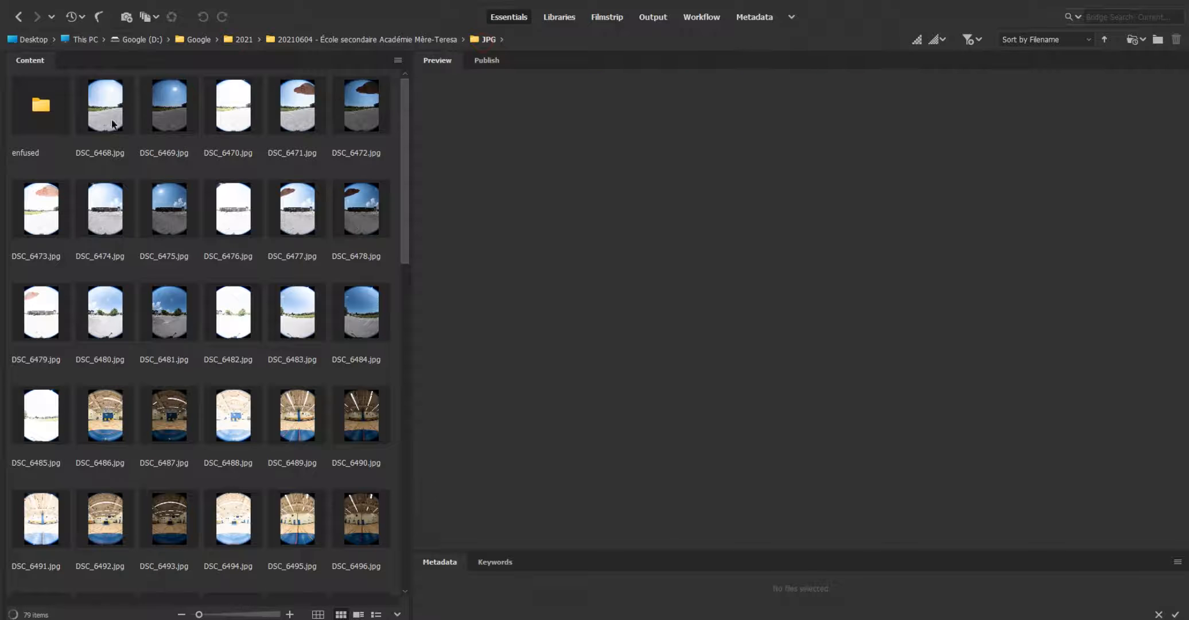
pyautogui.click(128, 124)
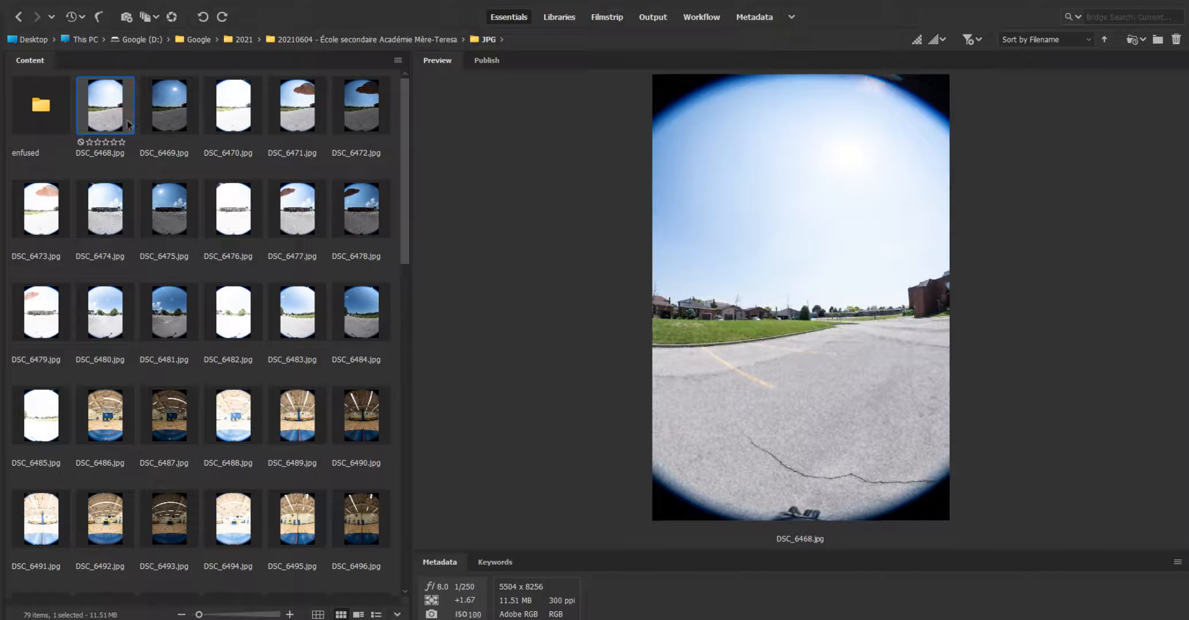
pyautogui.click(432, 39)
pyautogui.click(124, 121)
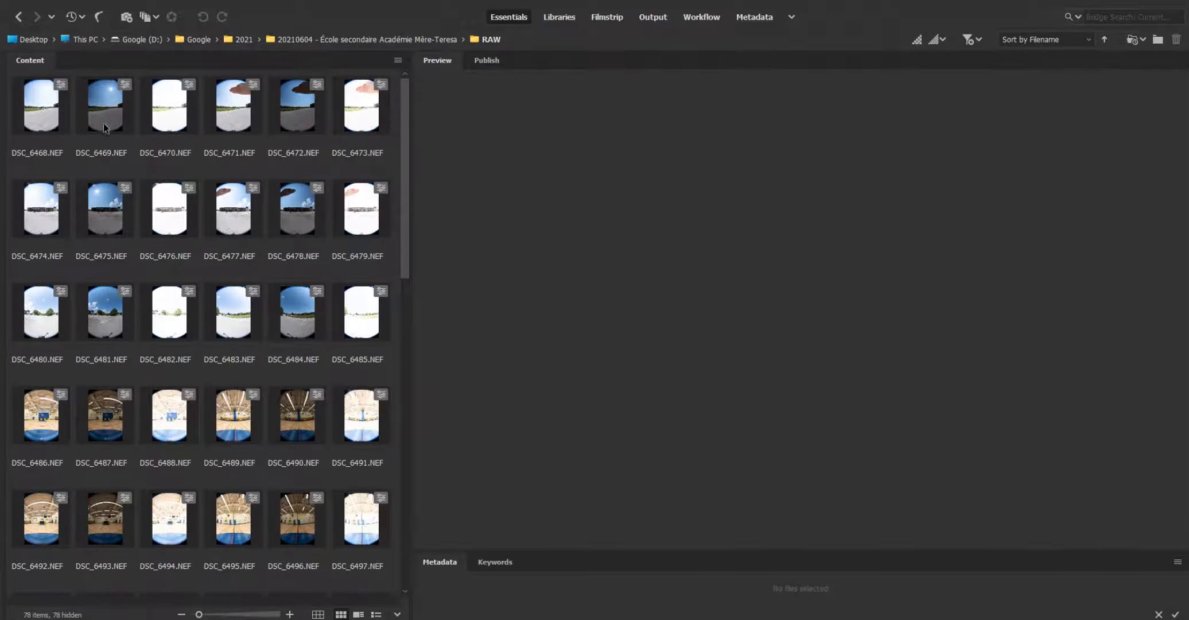
pyautogui.click(29, 212)
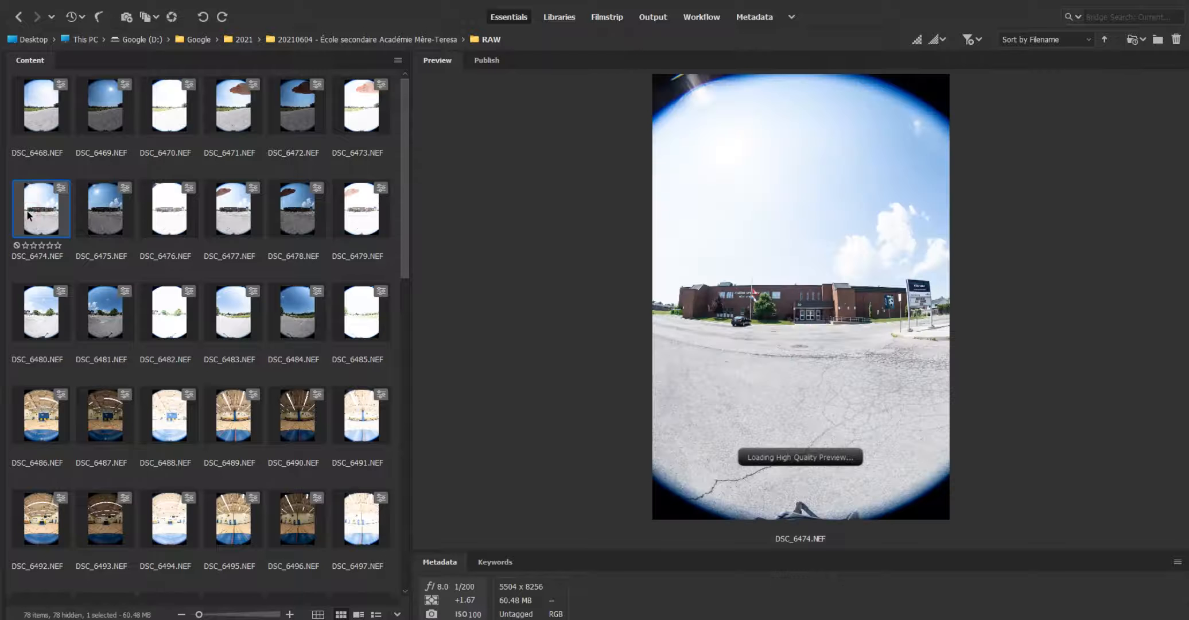
pyautogui.rightClick(56, 229)
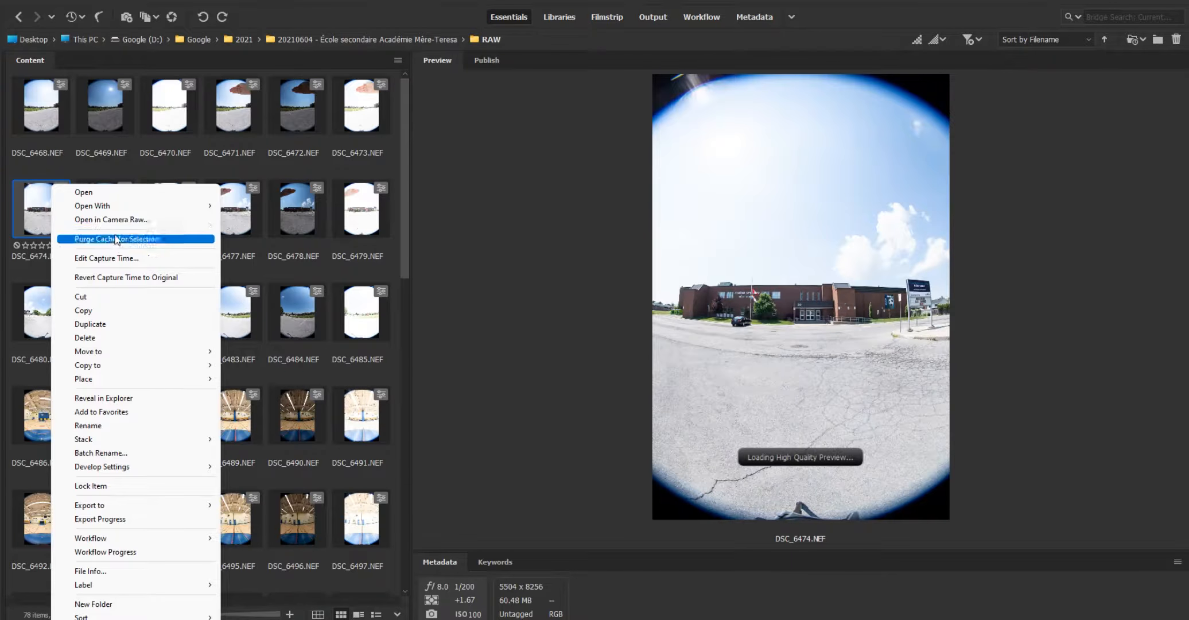
pyautogui.click(155, 240)
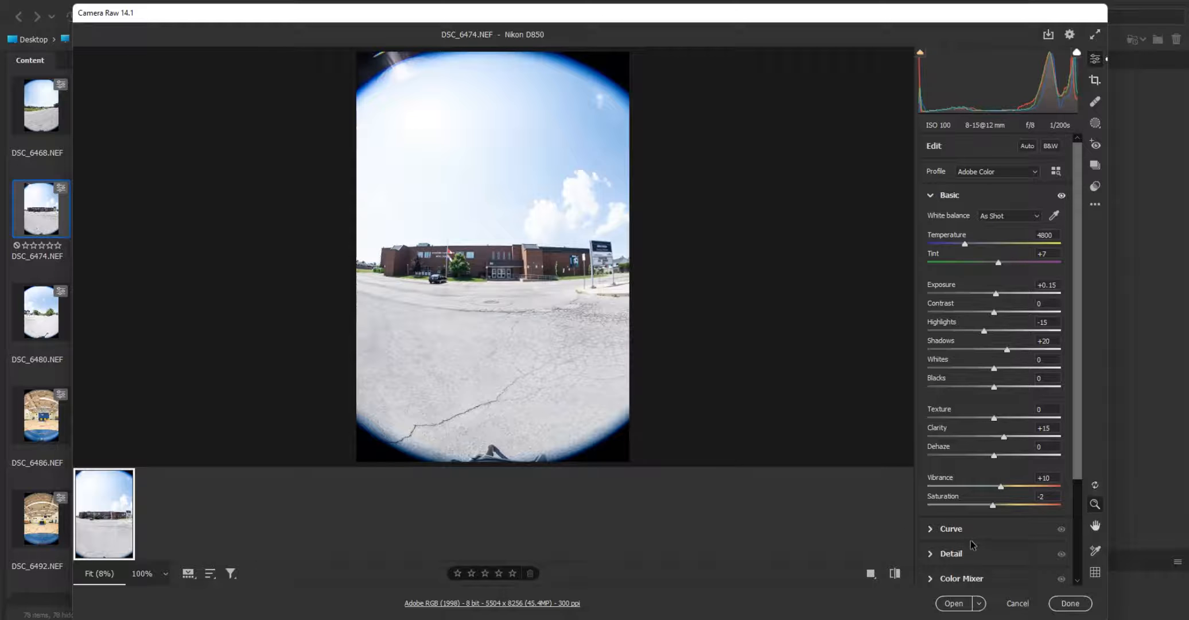
# - Find the lens correction settings and enable Remove chromatic aberration for DSC_6474.NEF
pyautogui.scroll(-1, 974, 541)
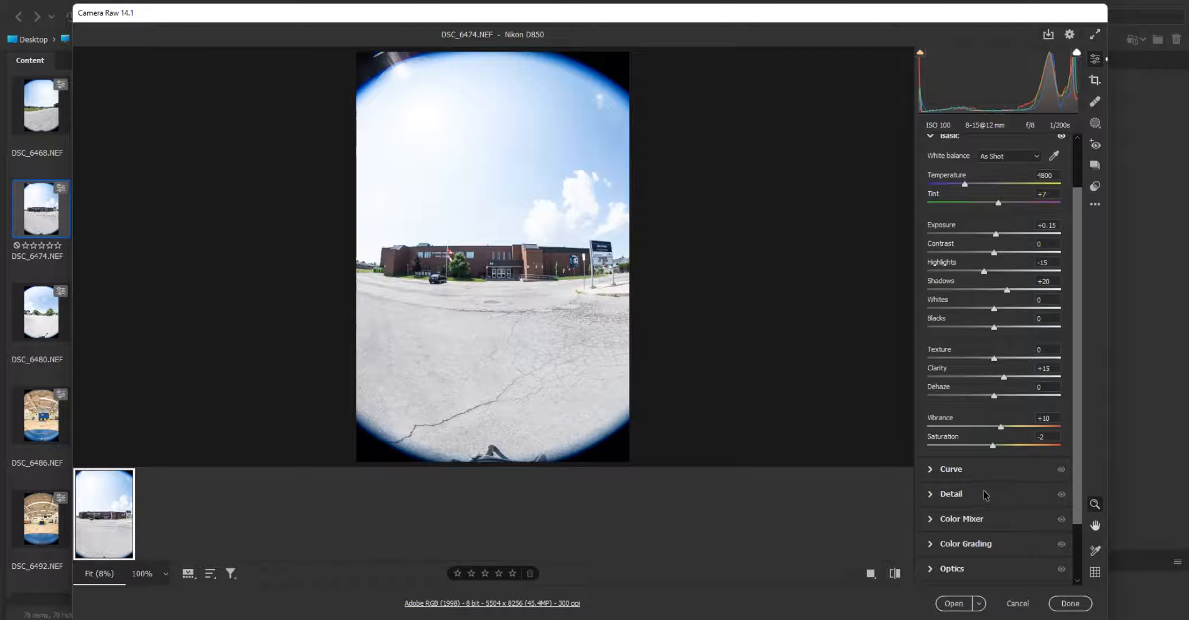
pyautogui.click(968, 513)
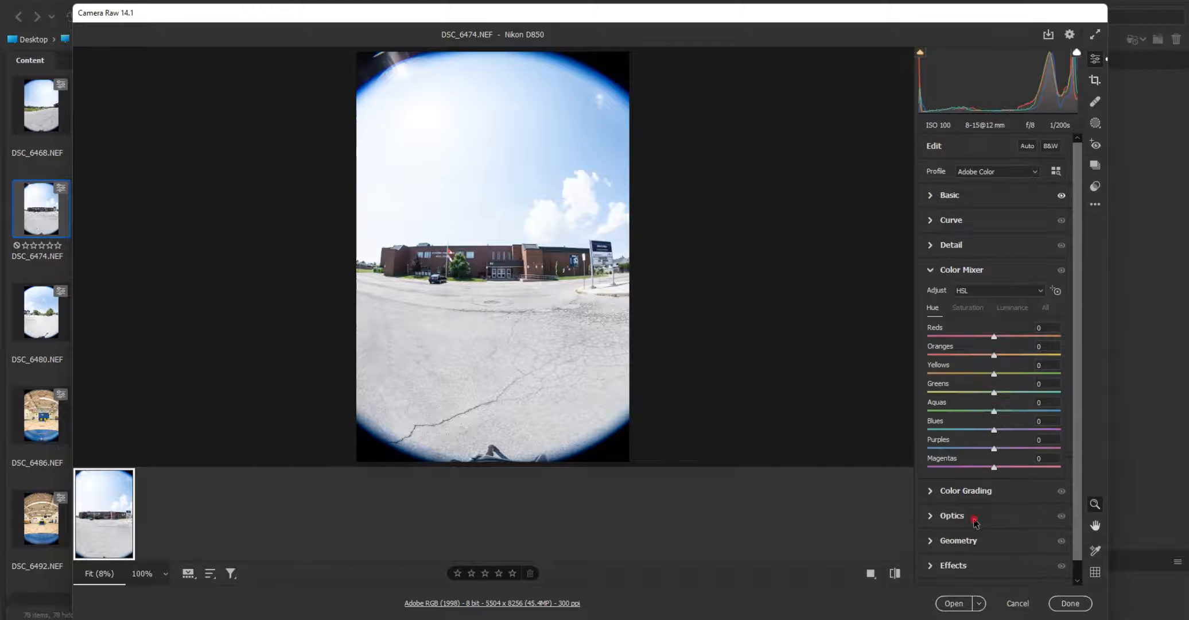
pyautogui.click(975, 518)
pyautogui.click(970, 272)
pyautogui.click(962, 248)
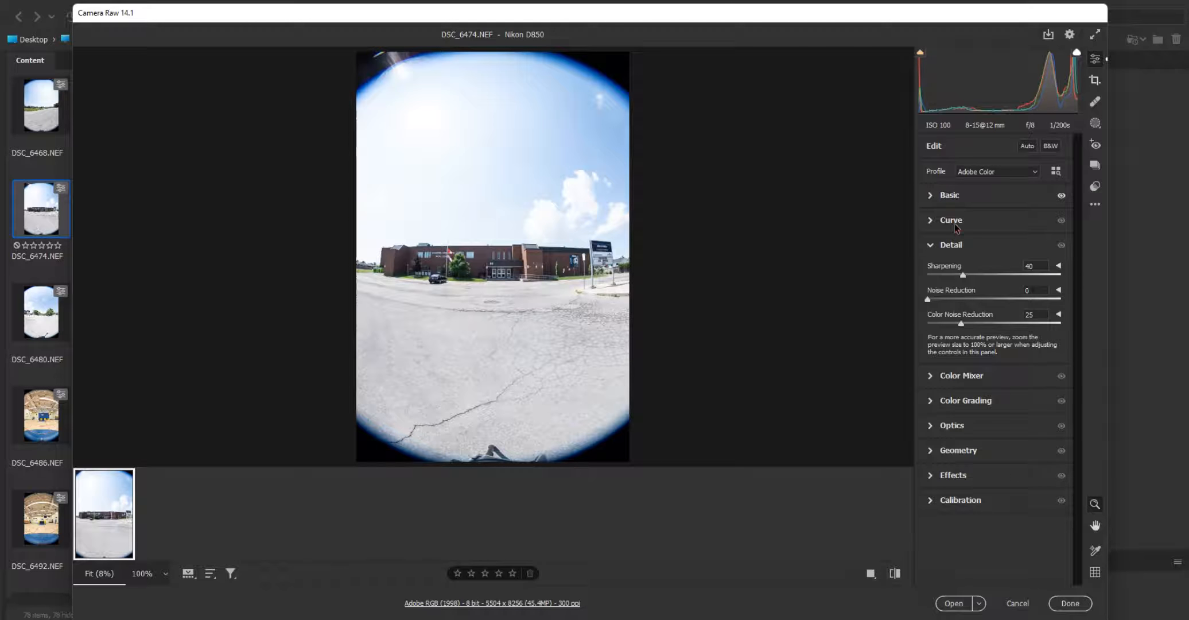
pyautogui.click(954, 221)
pyautogui.click(951, 196)
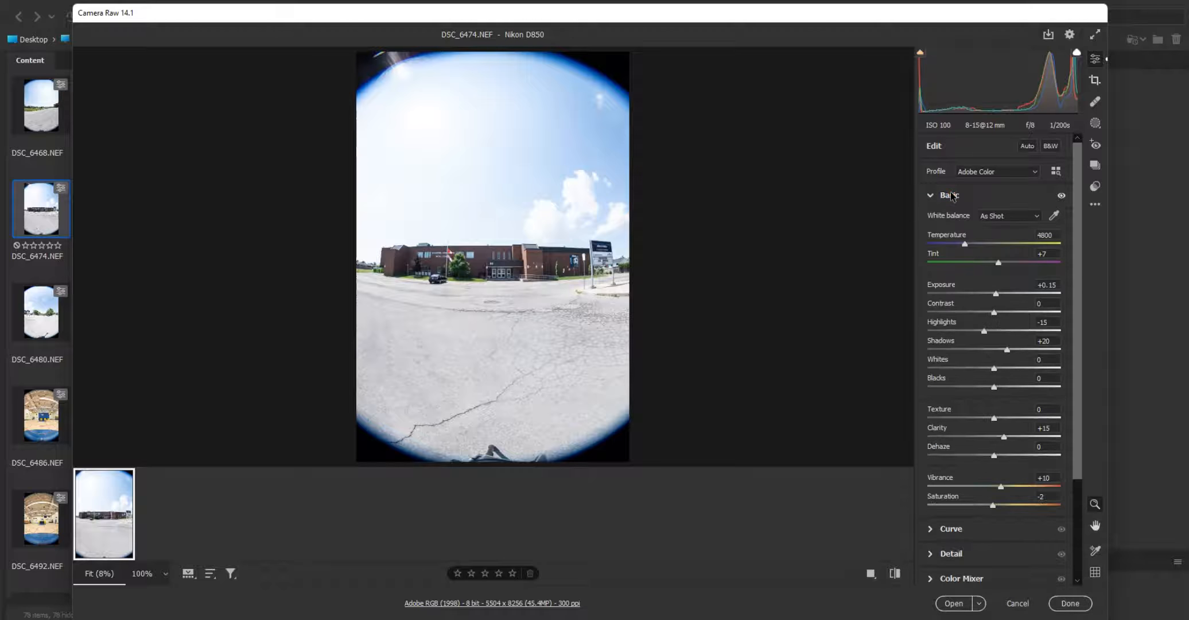
pyautogui.scroll(-5, 958, 224)
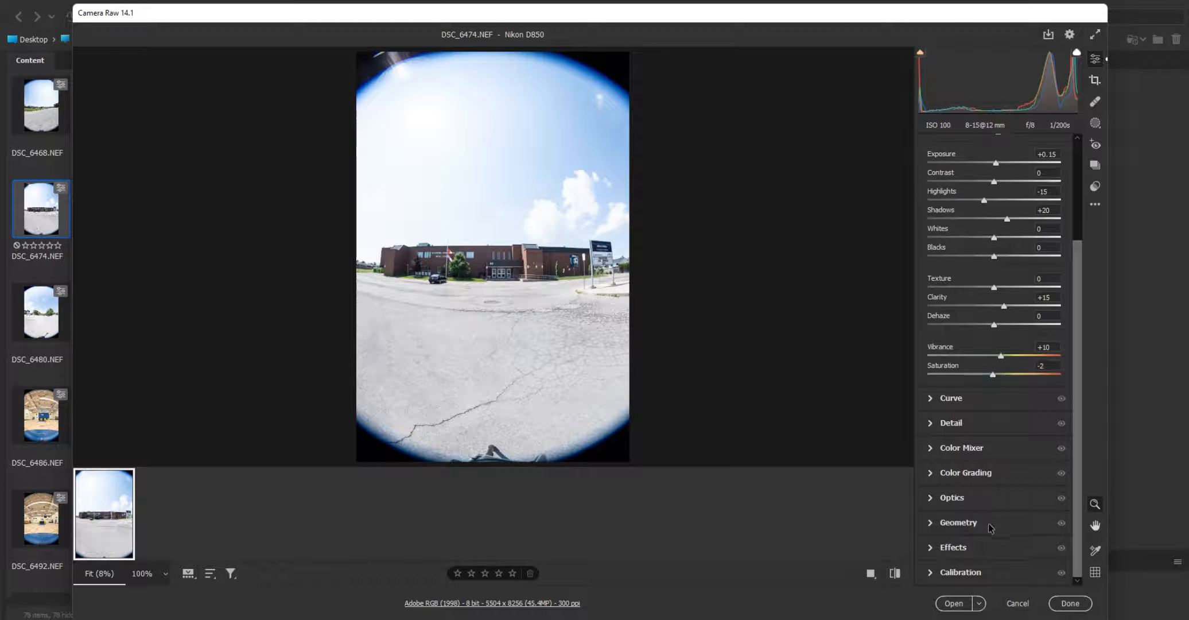
pyautogui.click(966, 548)
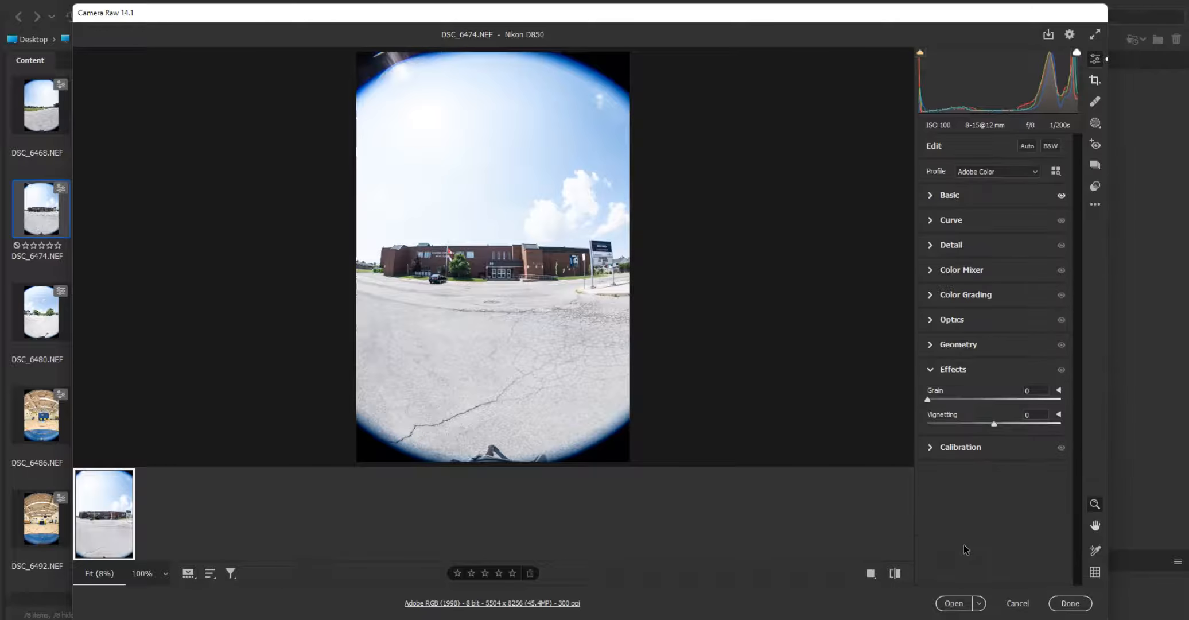
pyautogui.click(961, 447)
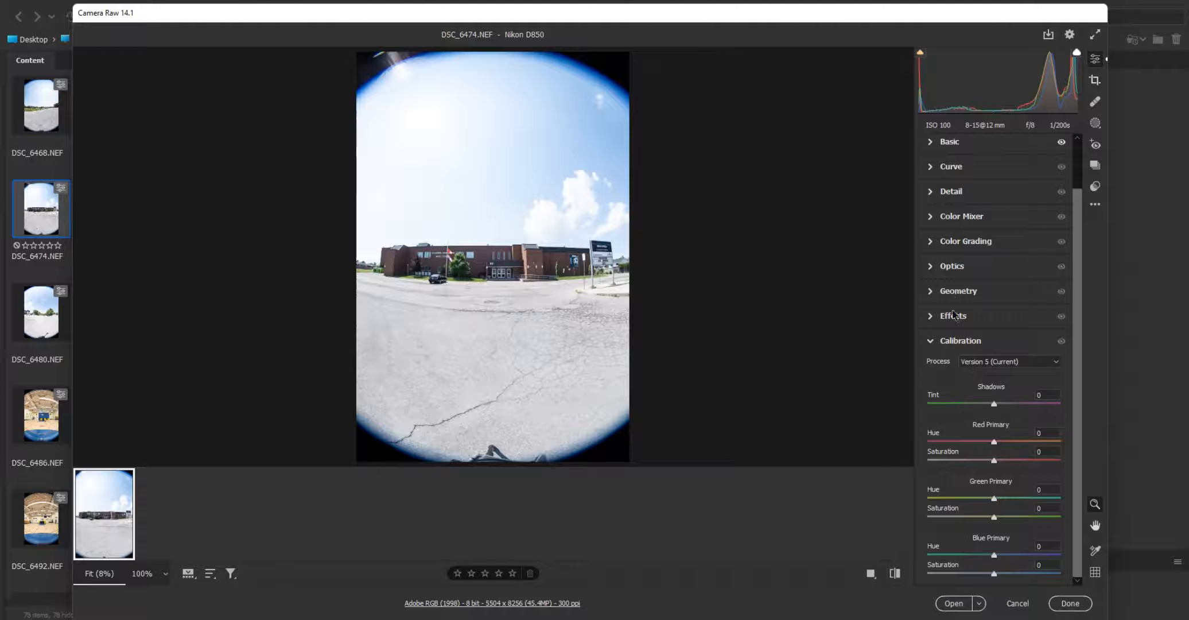
pyautogui.click(950, 268)
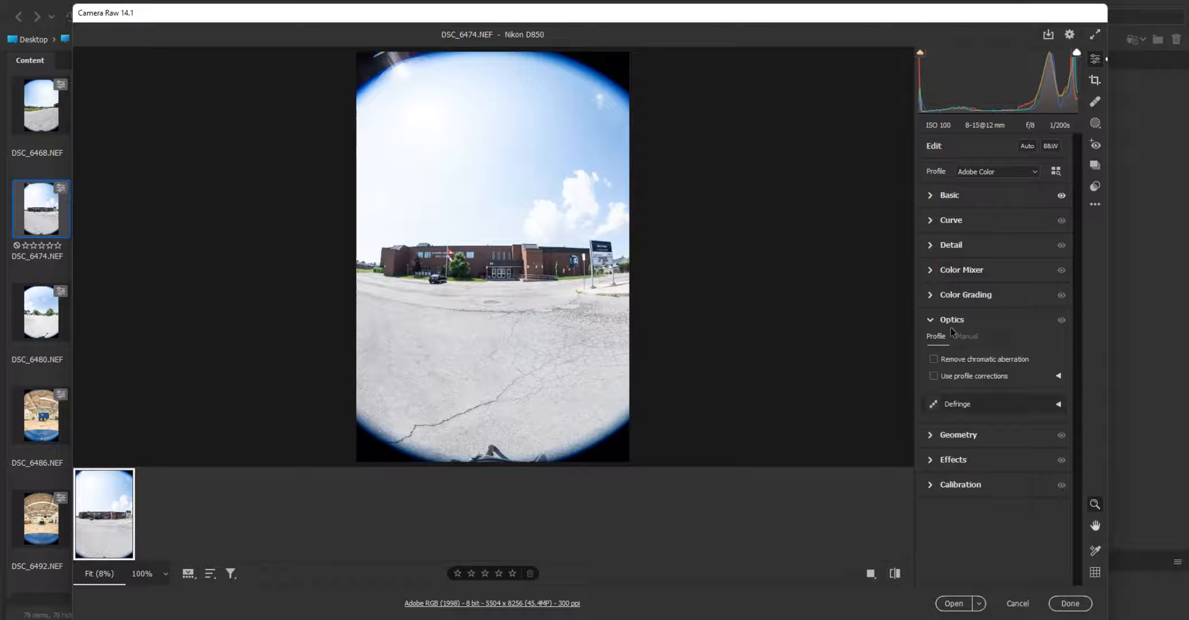
pyautogui.click(939, 363)
# - Examine the building's roof edges up close for colour fringing, comparing the corrected raw photo with the fused images in PTGui
pyautogui.moveTo(370, 250); pyautogui.dragTo(609, 302)
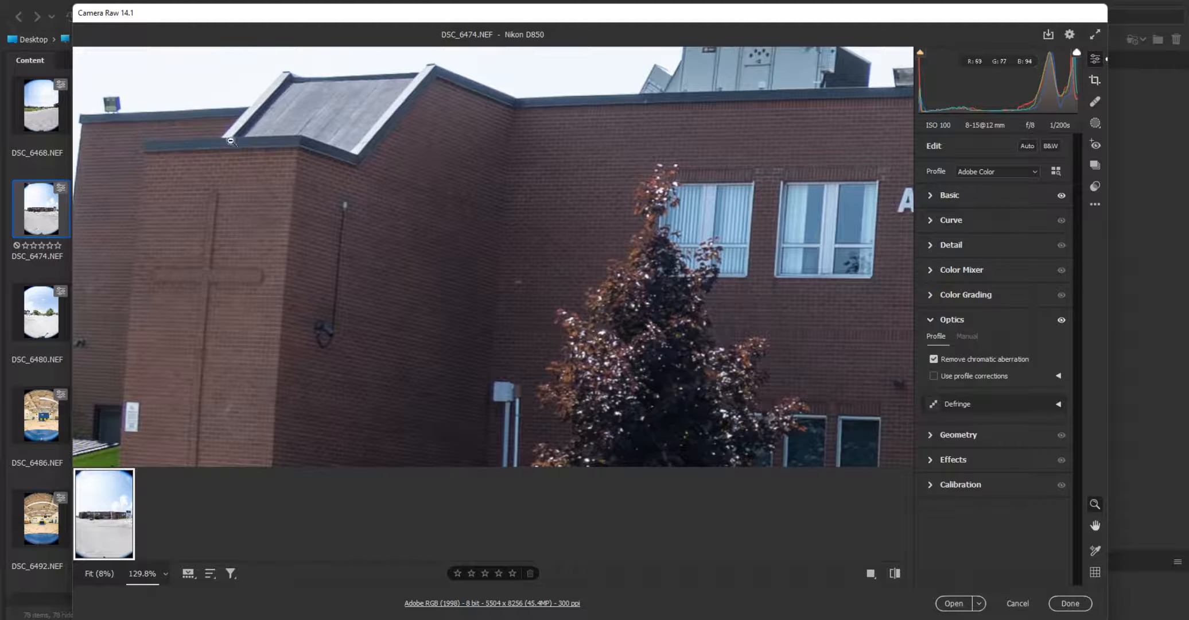
pyautogui.moveTo(233, 118)
pyautogui.mouseDown()
pyautogui.moveTo(185, 123)
pyautogui.moveTo(218, 127)
pyautogui.mouseUp()
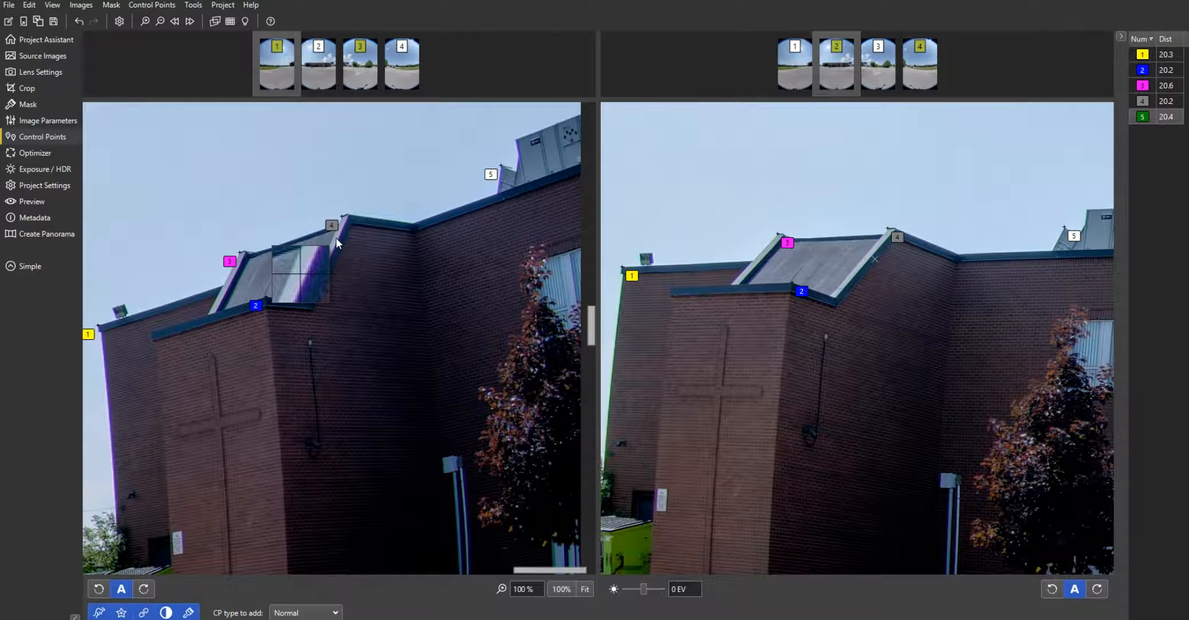
pyautogui.hotkey('alt', 'Tab')
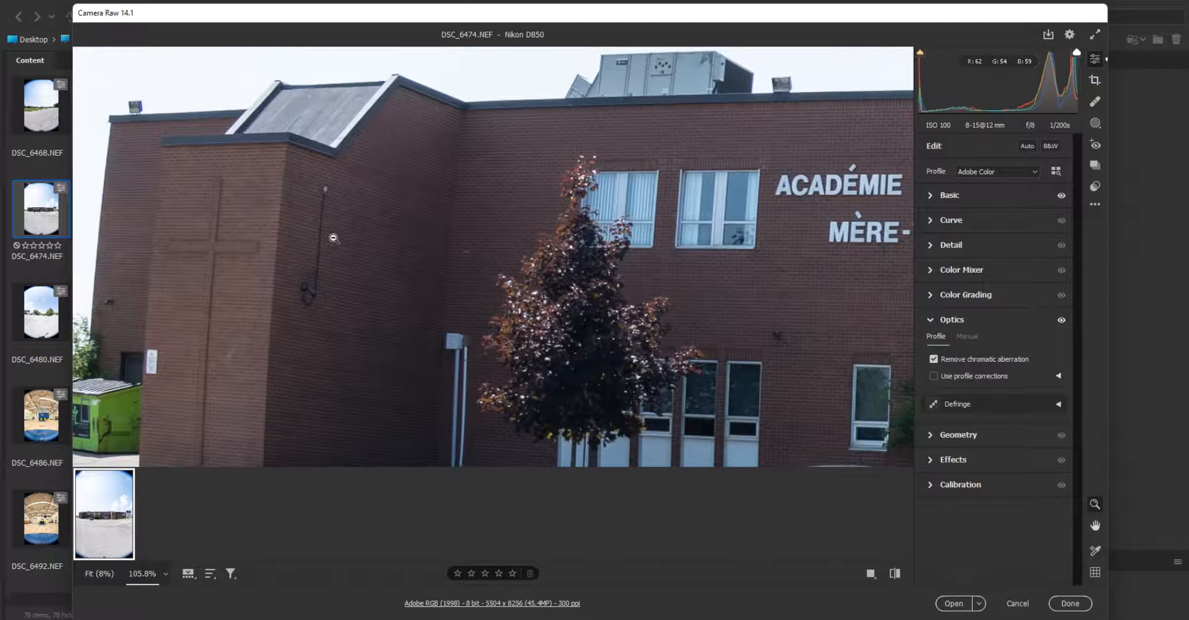
pyautogui.moveTo(314, 122); pyautogui.dragTo(334, 136)
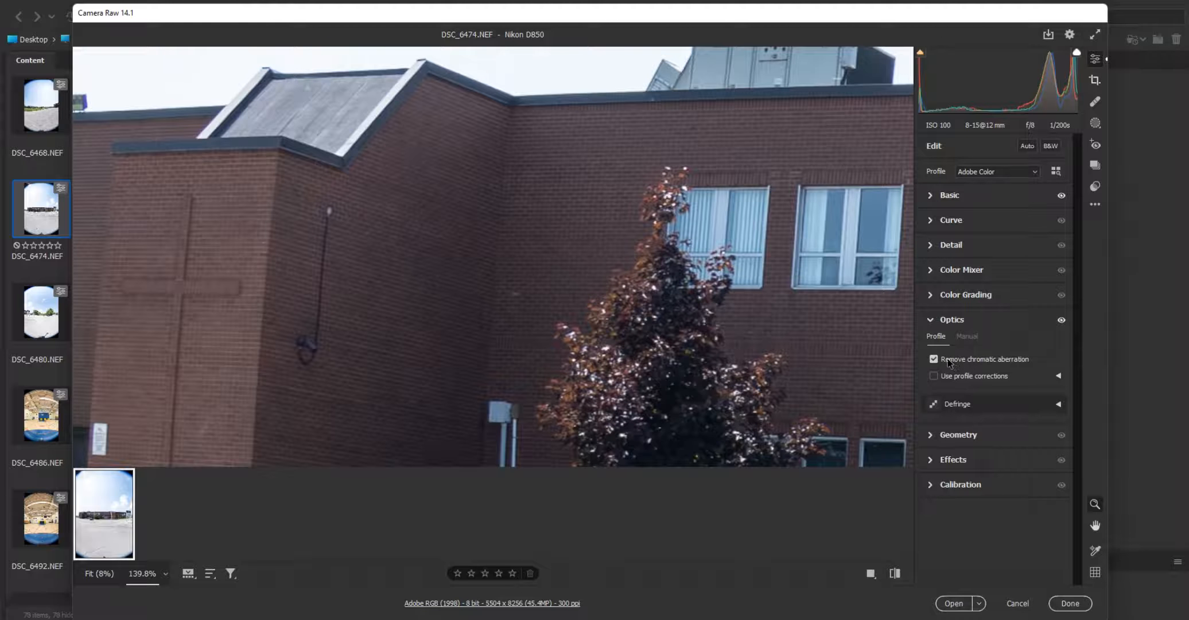
pyautogui.moveTo(975, 360)
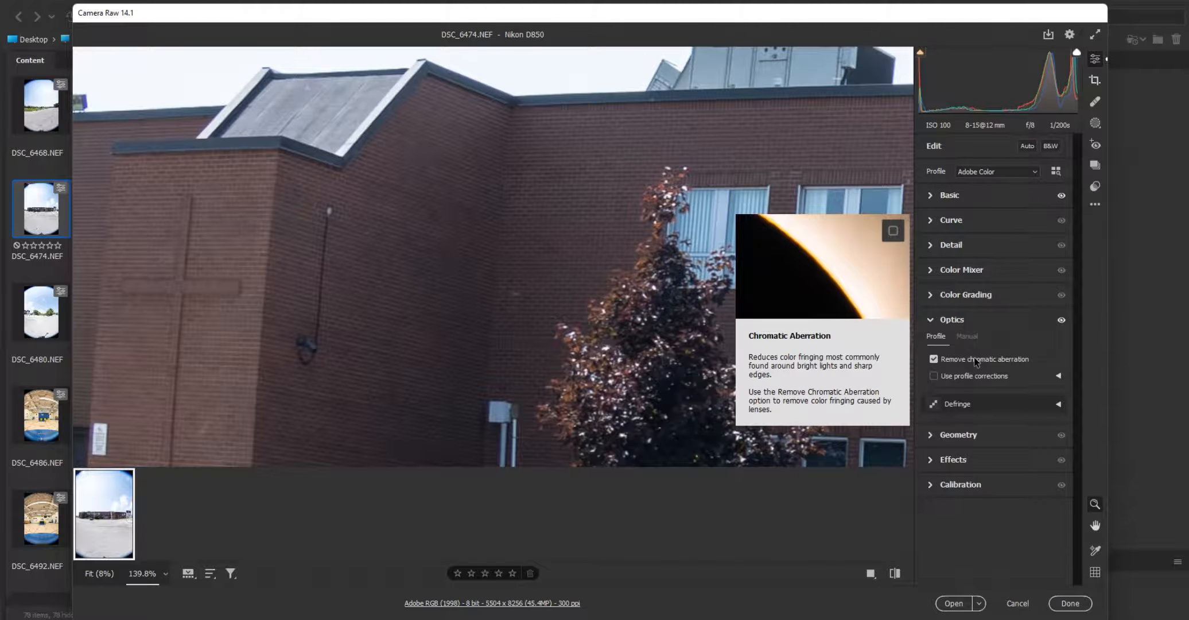
pyautogui.hotkey('alt', 'Tab')
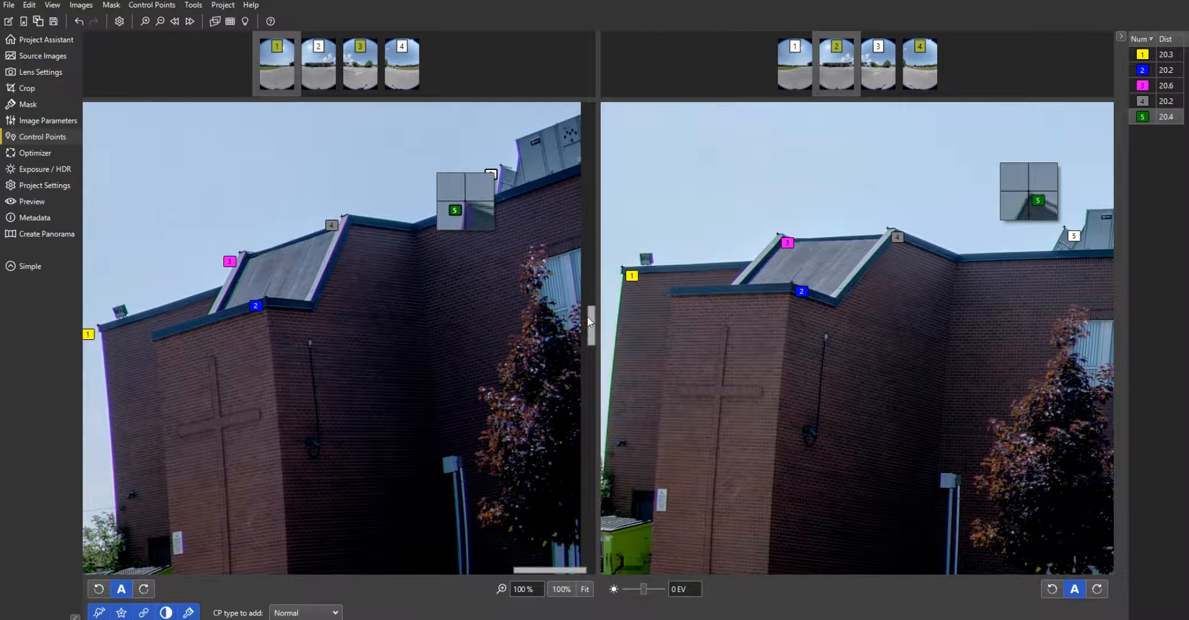
# - Run the optimizer on the outdoor project, accept its result and open the panorama in the Panorama Editor
pyautogui.moveTo(587, 315)
pyautogui.mouseDown()
pyautogui.moveTo(587, 329)
pyautogui.moveTo(585, 316)
pyautogui.mouseUp()
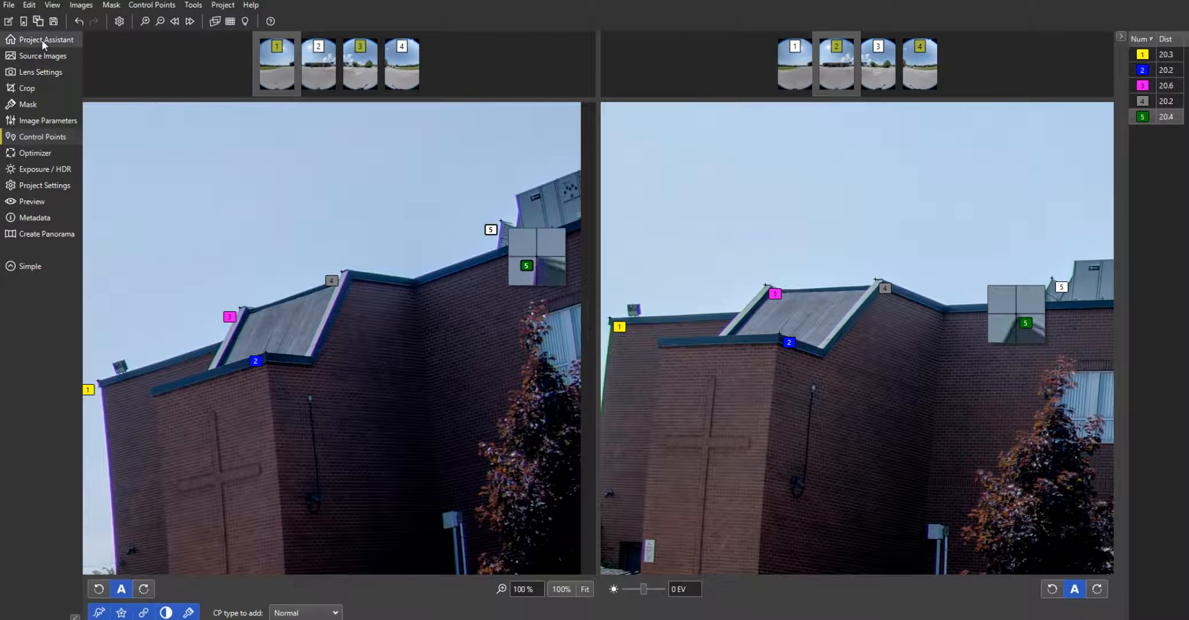
pyautogui.click(76, 39)
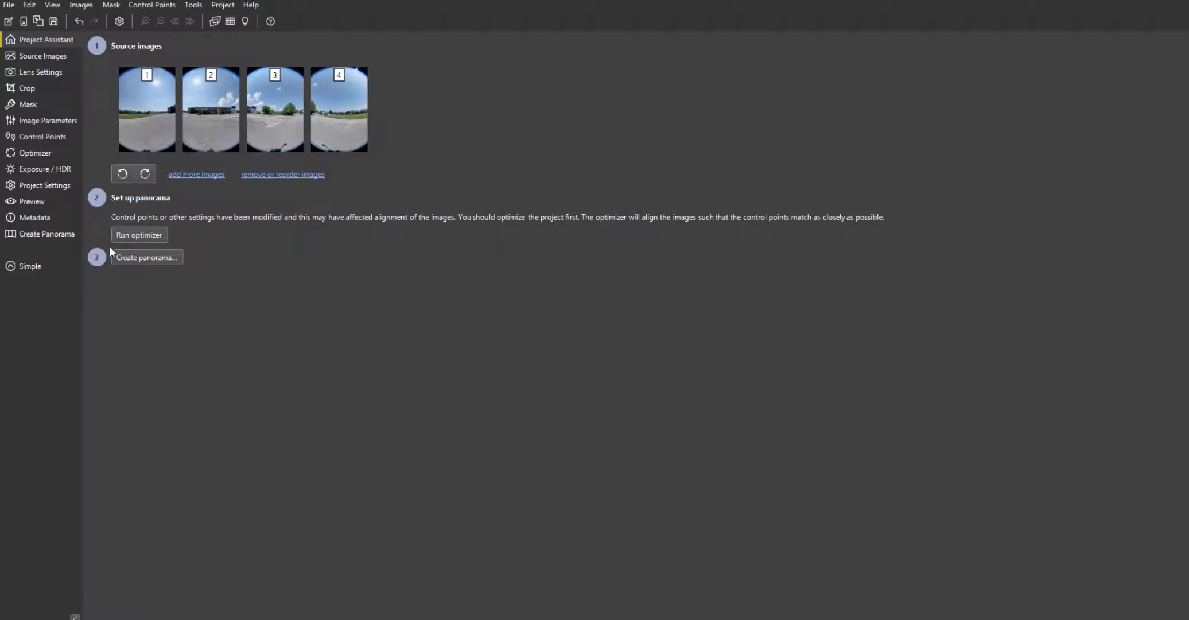
pyautogui.click(155, 238)
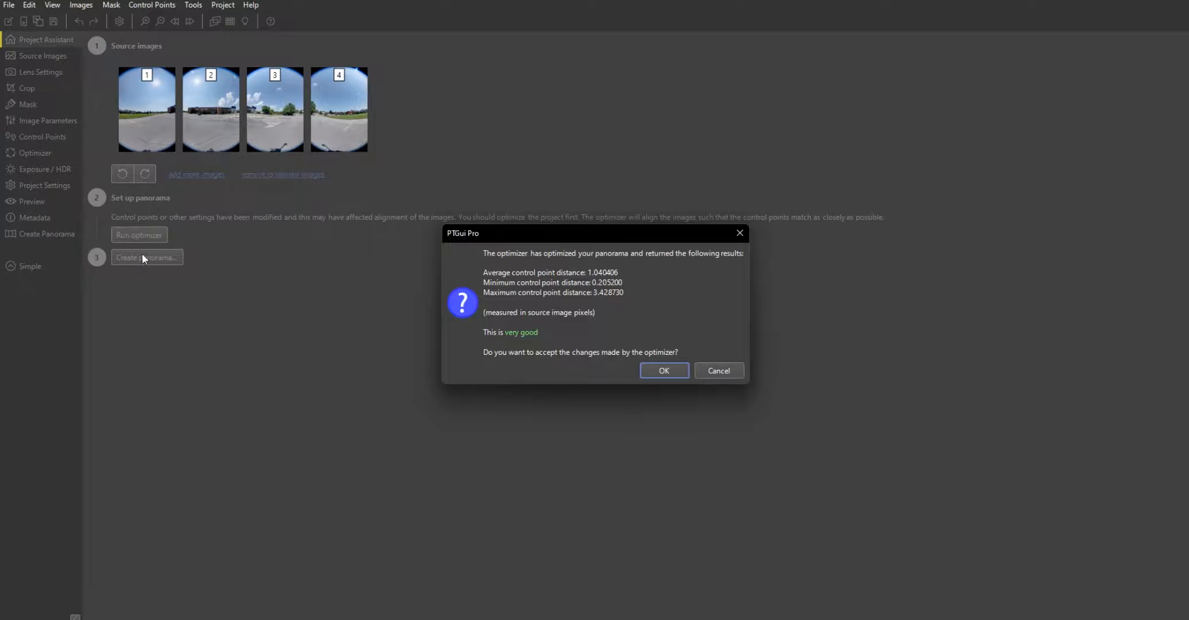
pyautogui.click(662, 370)
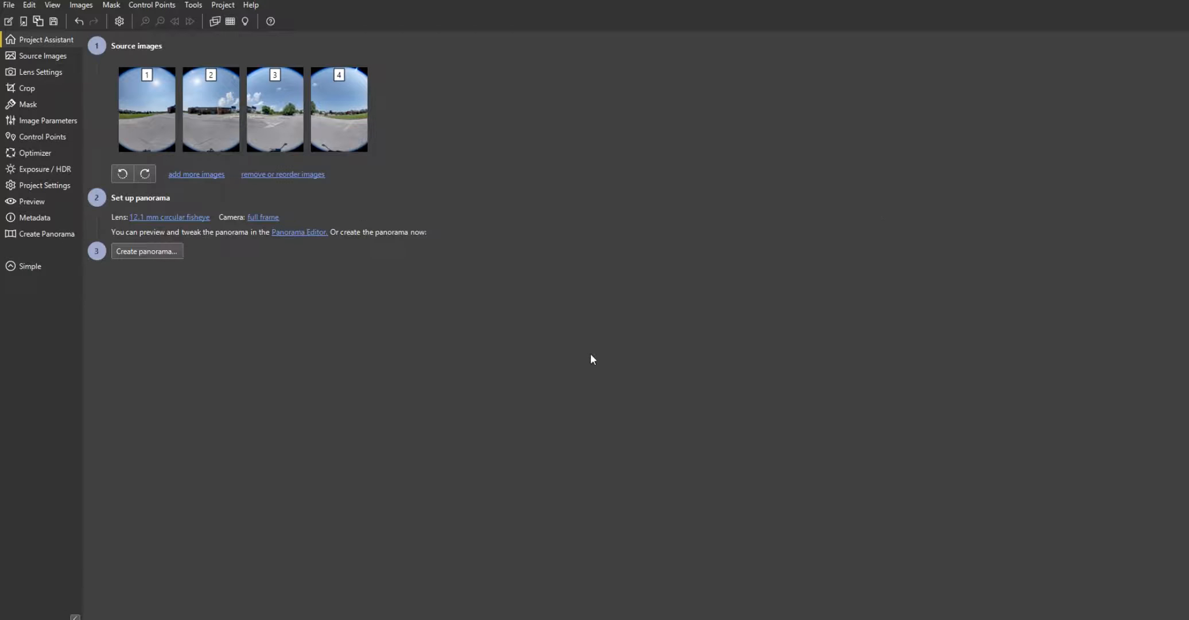
pyautogui.click(296, 235)
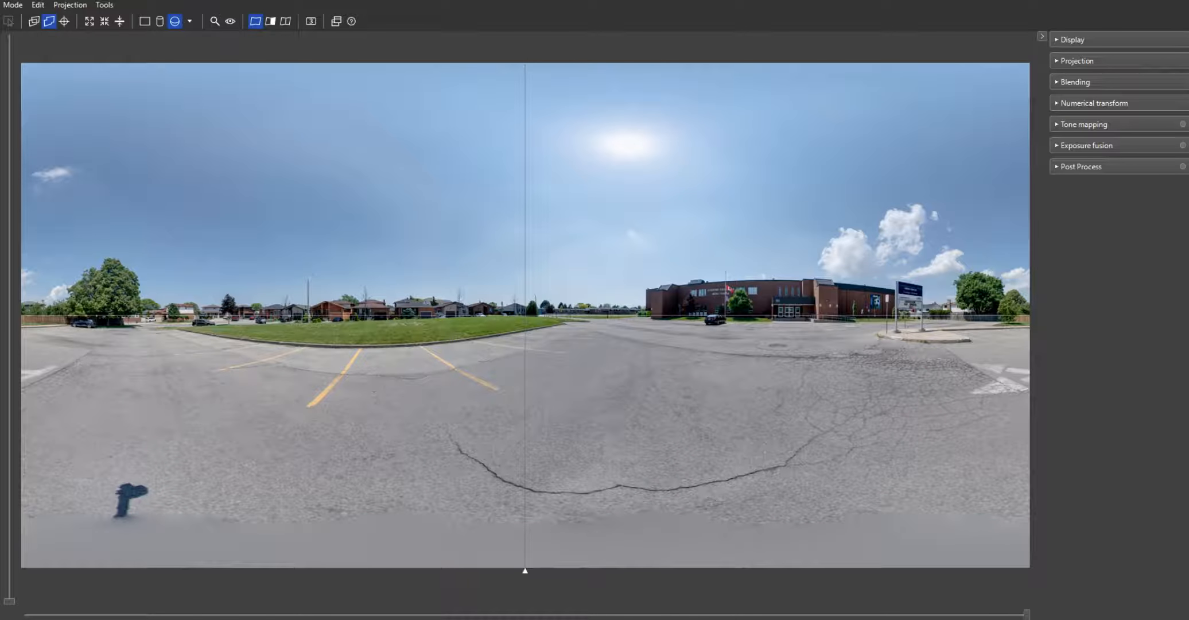
# - Try exposure fusion on the outdoor panorama by switching it on and back off
pyautogui.click(1069, 218)
pyautogui.click(1081, 144)
pyautogui.click(1060, 165)
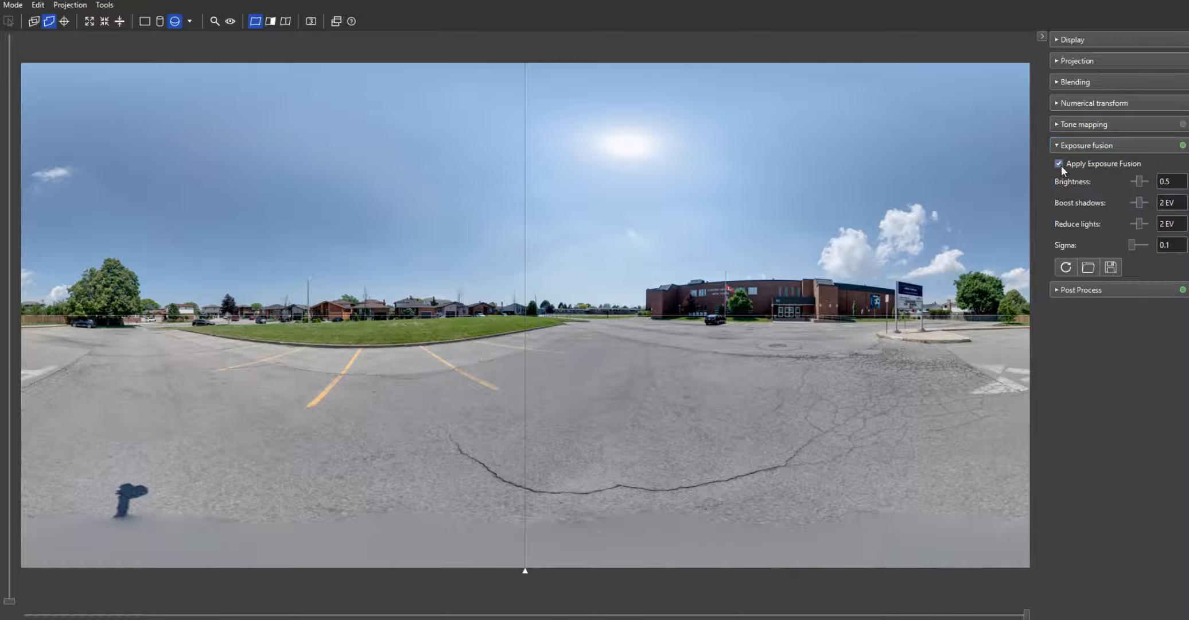
pyautogui.click(1061, 164)
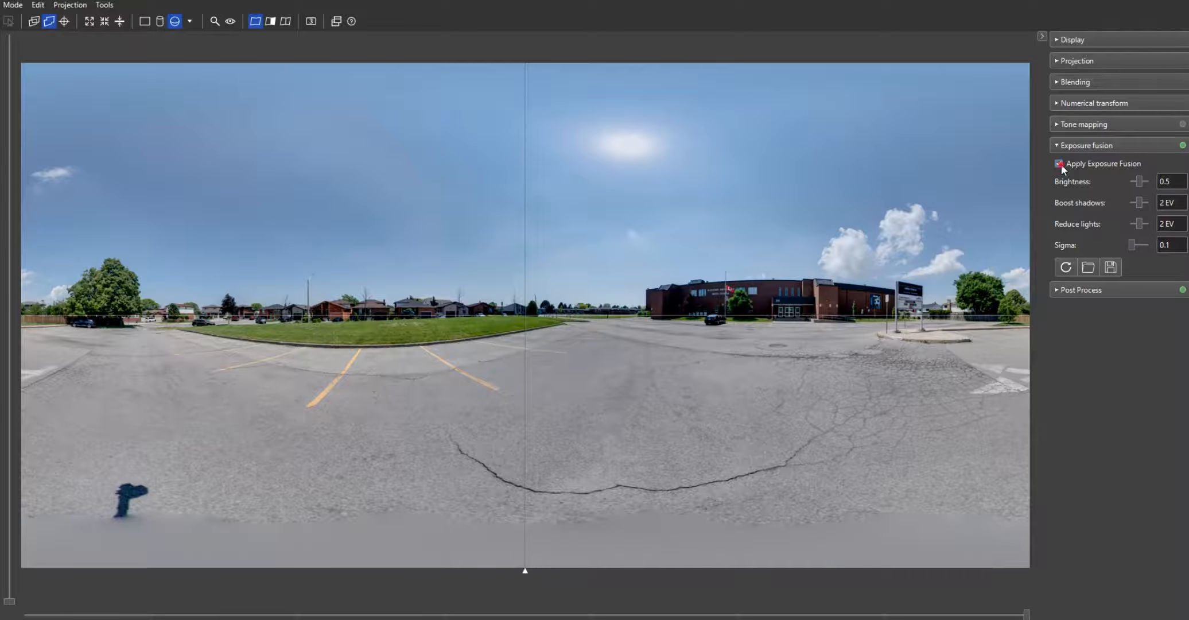
# - Toggle tone mapping on and off to judge its effect on the outdoor panorama
pyautogui.click(1073, 125)
pyautogui.click(1060, 142)
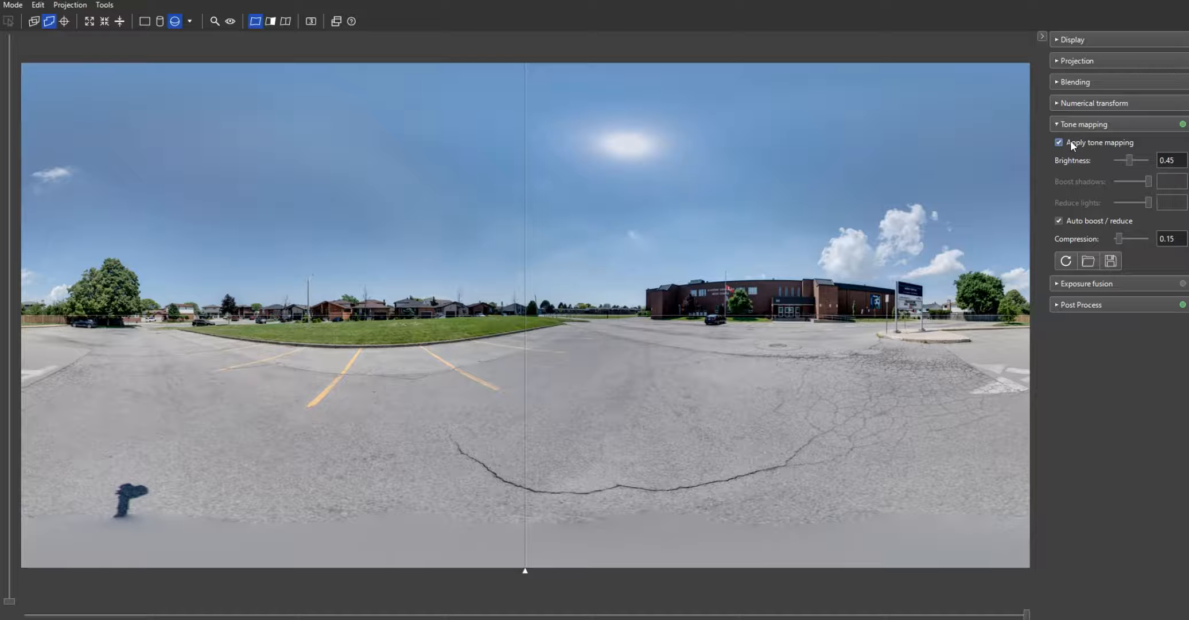
pyautogui.click(1070, 142)
pyautogui.click(1070, 141)
pyautogui.click(1059, 145)
# - Reapply exposure fusion to the outdoor panorama for another comparison, then disable it again
pyautogui.click(1071, 159)
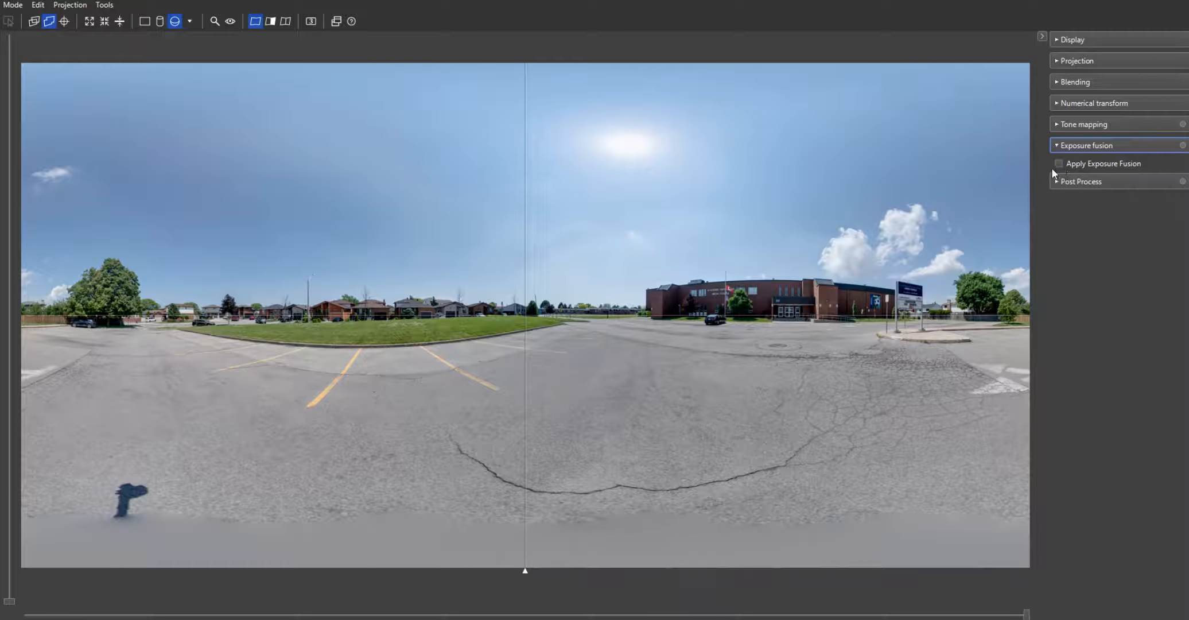
pyautogui.click(1059, 164)
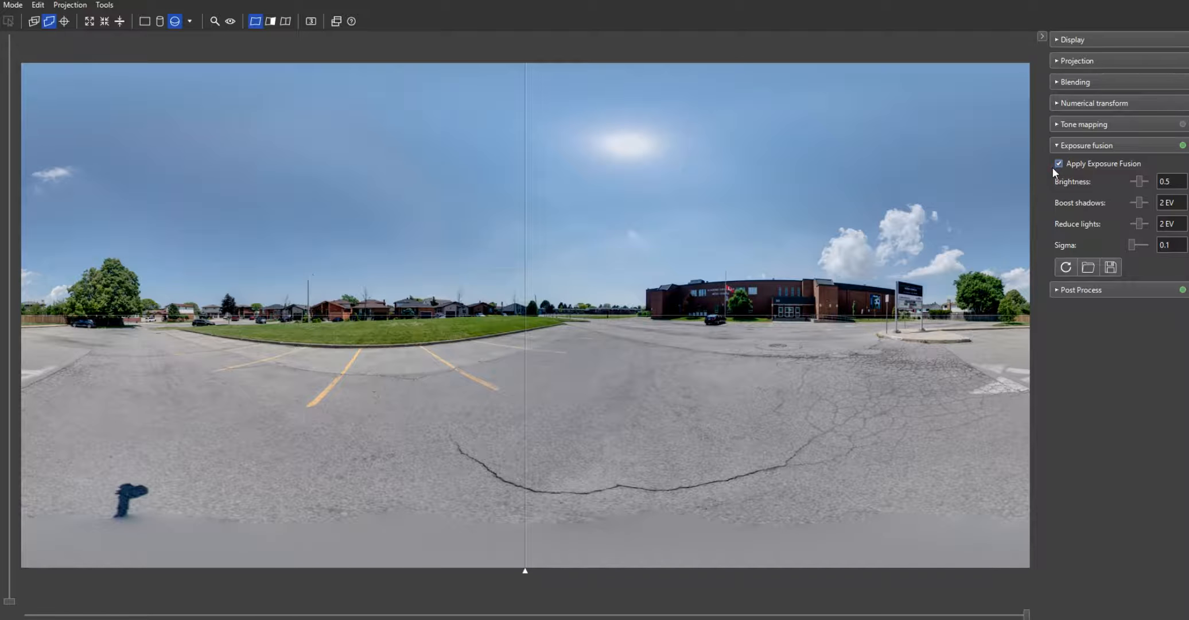
pyautogui.click(1057, 165)
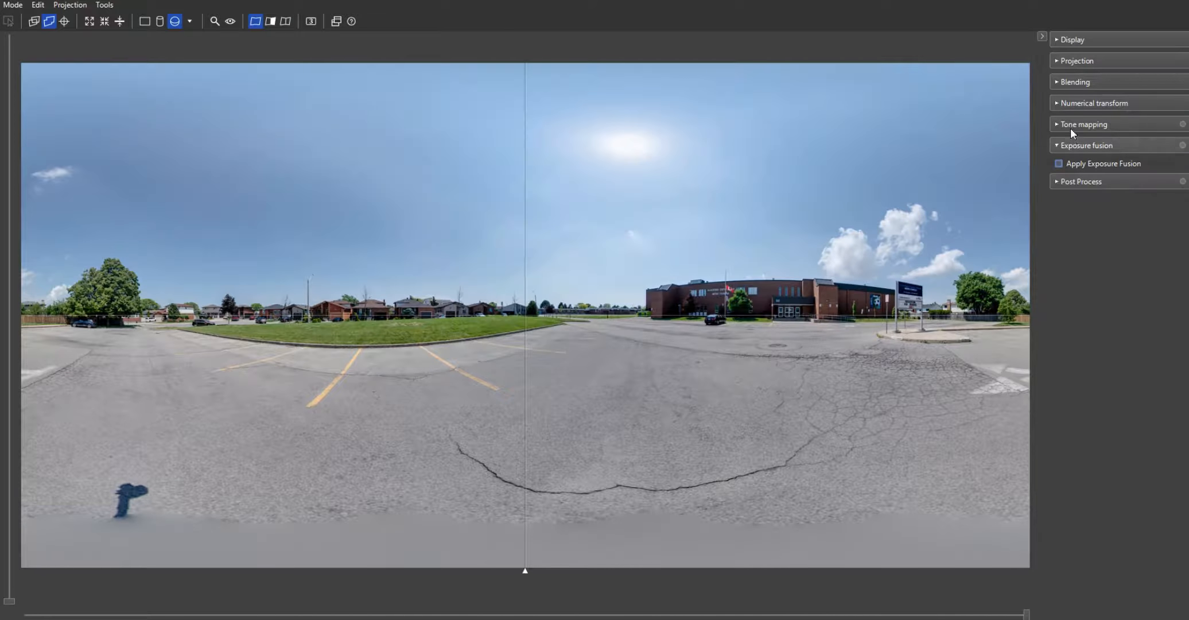
# - Look through the tone mapping and exposure fusion settings of the outdoor panorama without applying either
pyautogui.click(1070, 126)
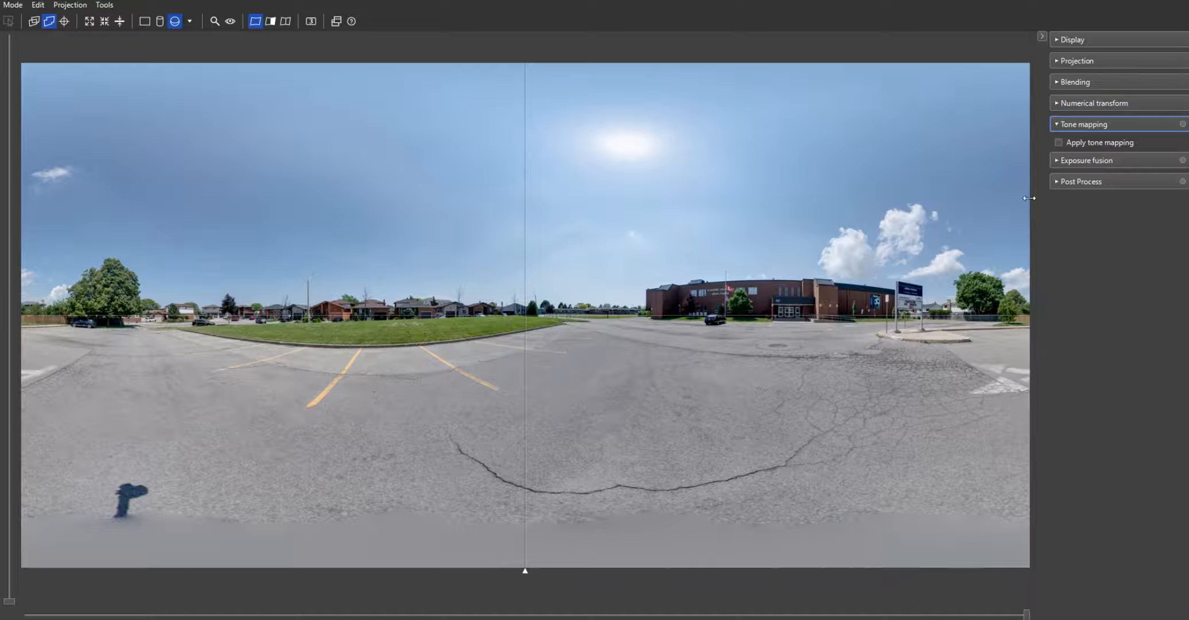
pyautogui.click(1068, 123)
pyautogui.click(1064, 146)
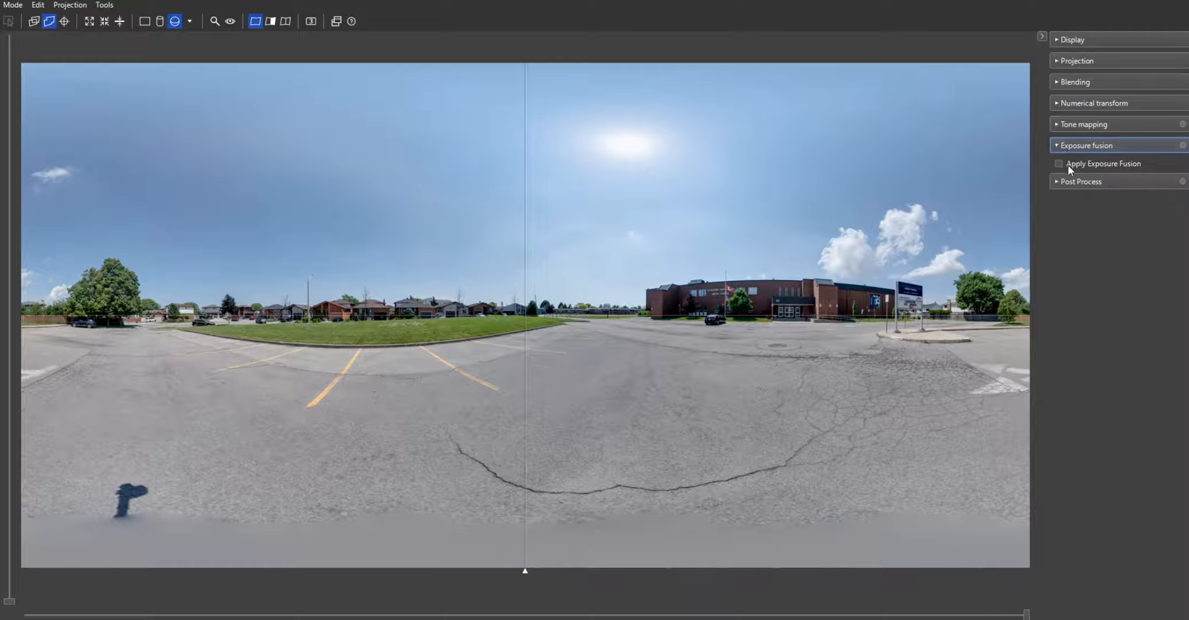
pyautogui.click(1058, 124)
pyautogui.click(1059, 124)
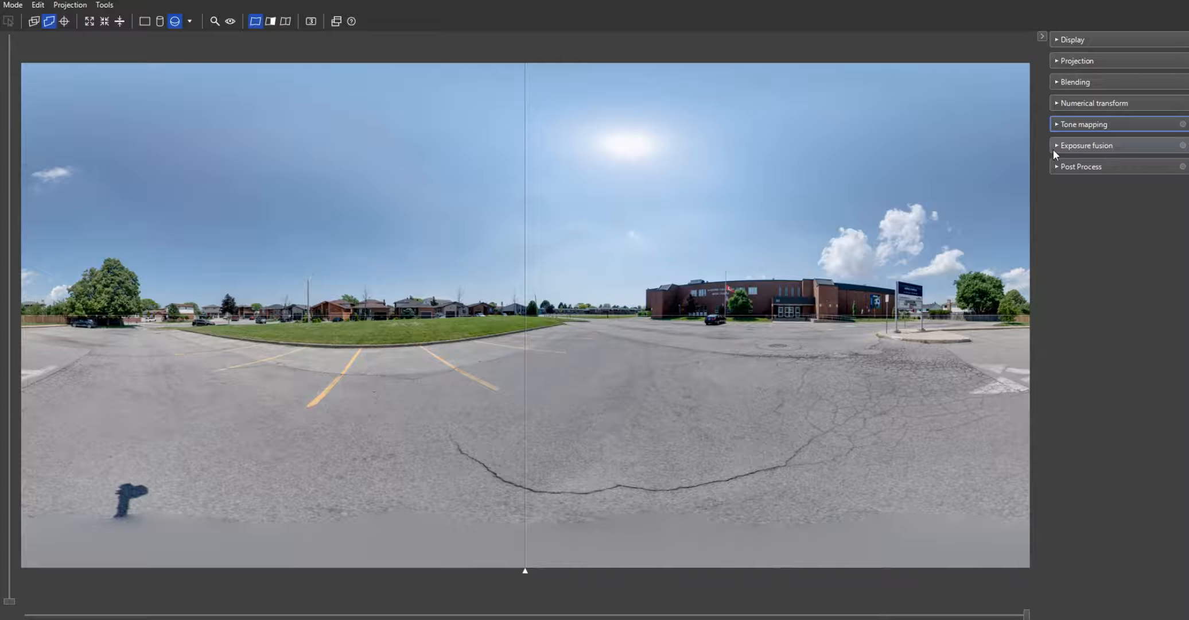
pyautogui.click(1054, 150)
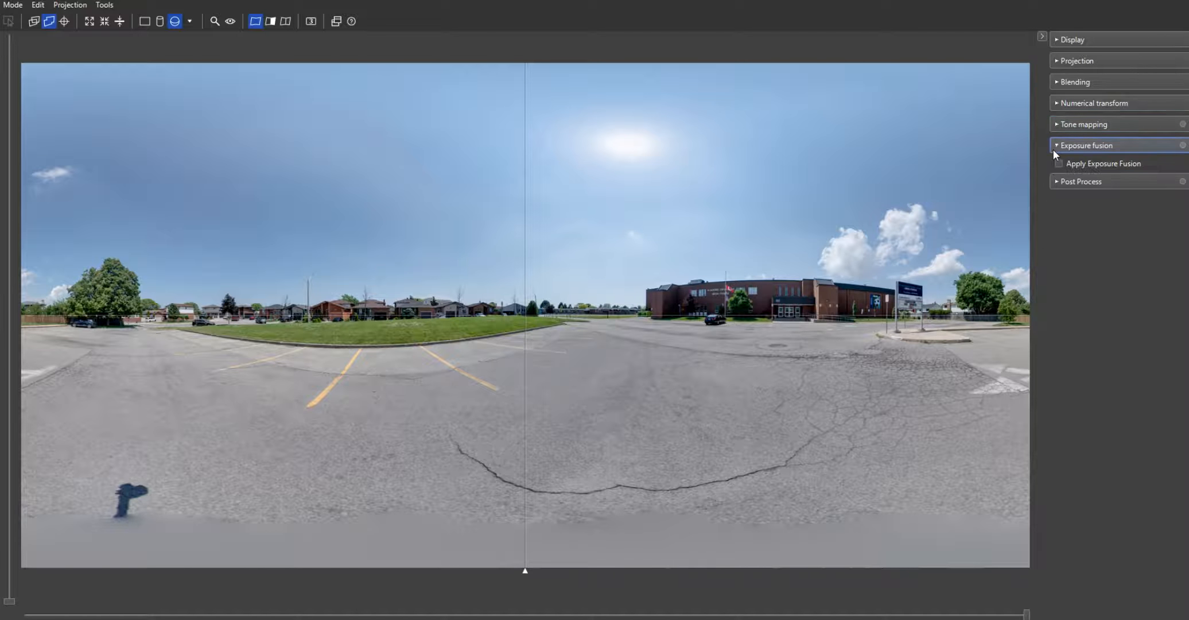
pyautogui.click(1054, 151)
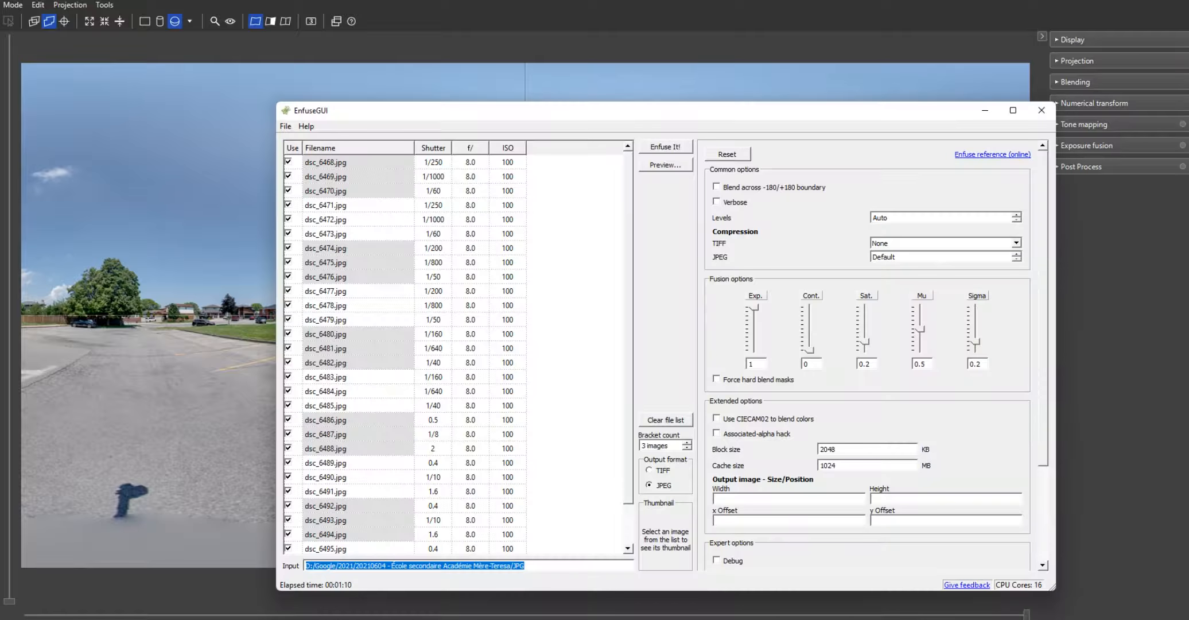
# - Switch to EnfuseGUI, review its bracket count and JPEG output format, and put its window away
pyautogui.moveTo(635, 109); pyautogui.dragTo(533, 41)
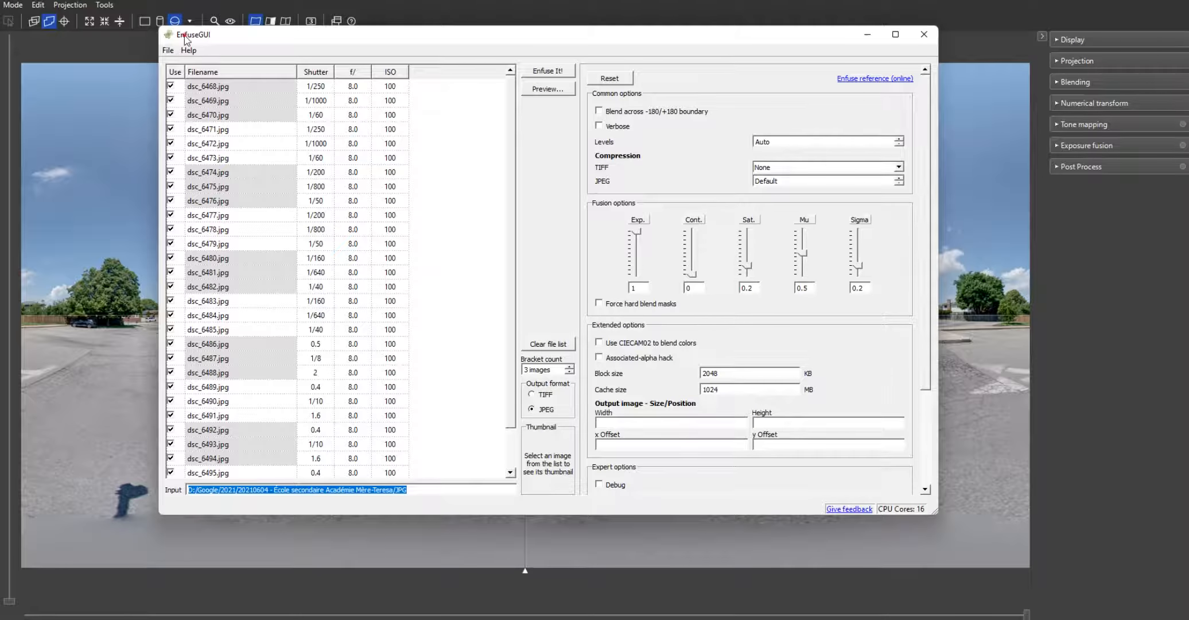
pyautogui.moveTo(211, 38); pyautogui.dragTo(186, 40)
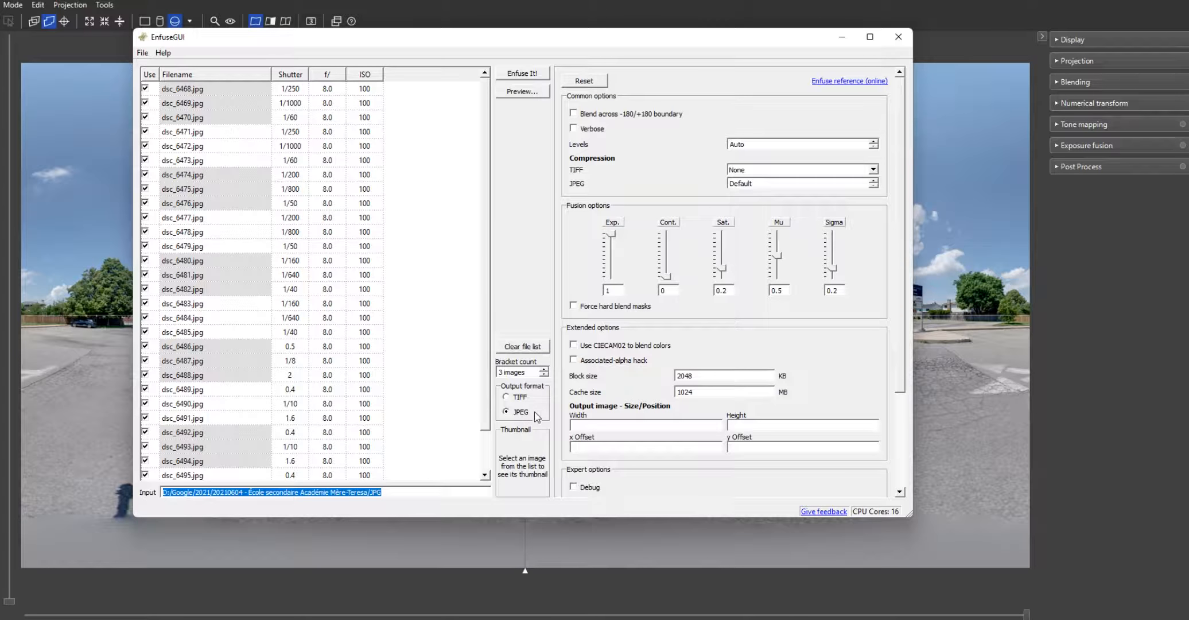
pyautogui.moveTo(529, 372); pyautogui.dragTo(482, 371)
pyautogui.click(537, 369)
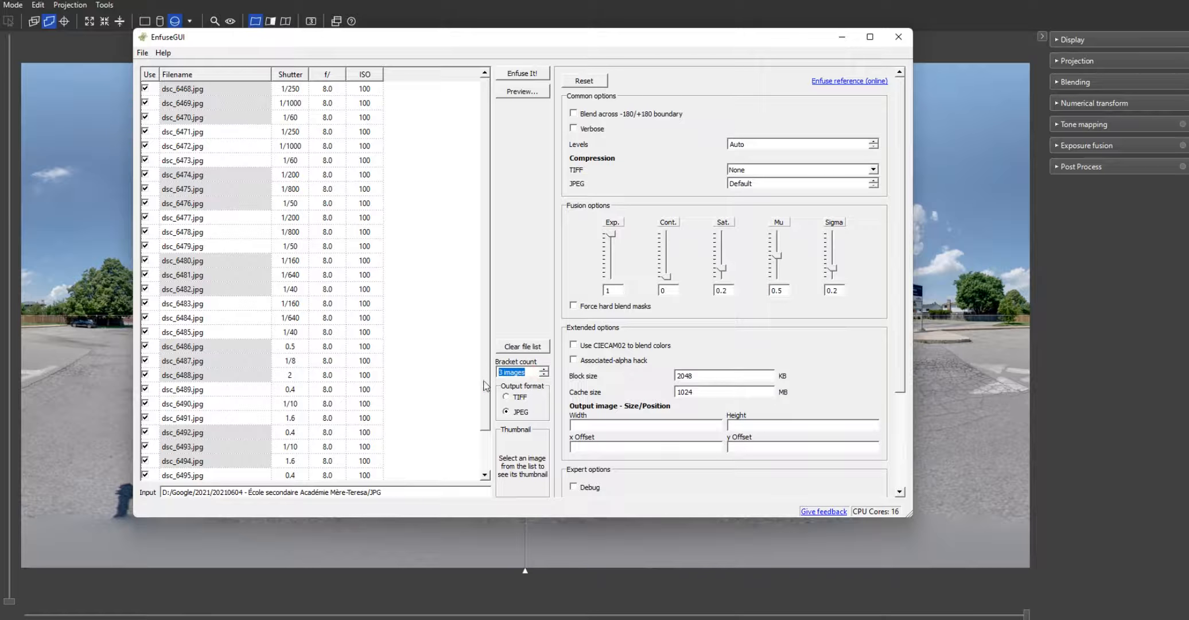
pyautogui.click(506, 411)
pyautogui.moveTo(808, 39); pyautogui.dragTo(823, 45)
pyautogui.click(850, 45)
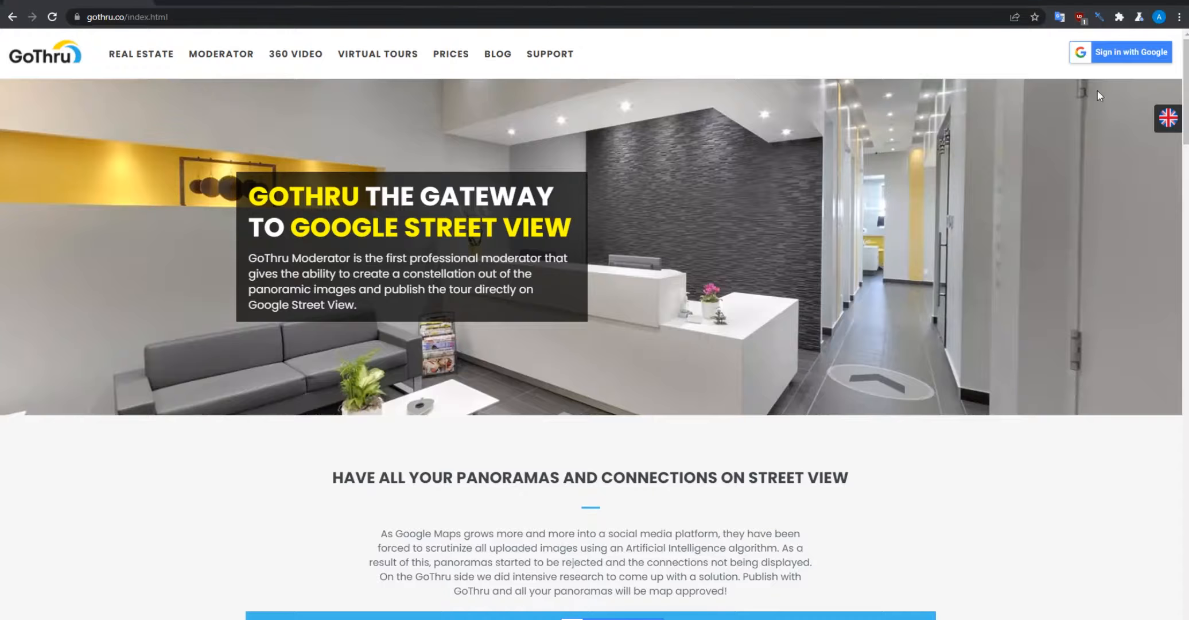
# - Sign in to GoThru with Google and open the Nadir manager of the Fuzz Wax Bar tour
pyautogui.click(1119, 52)
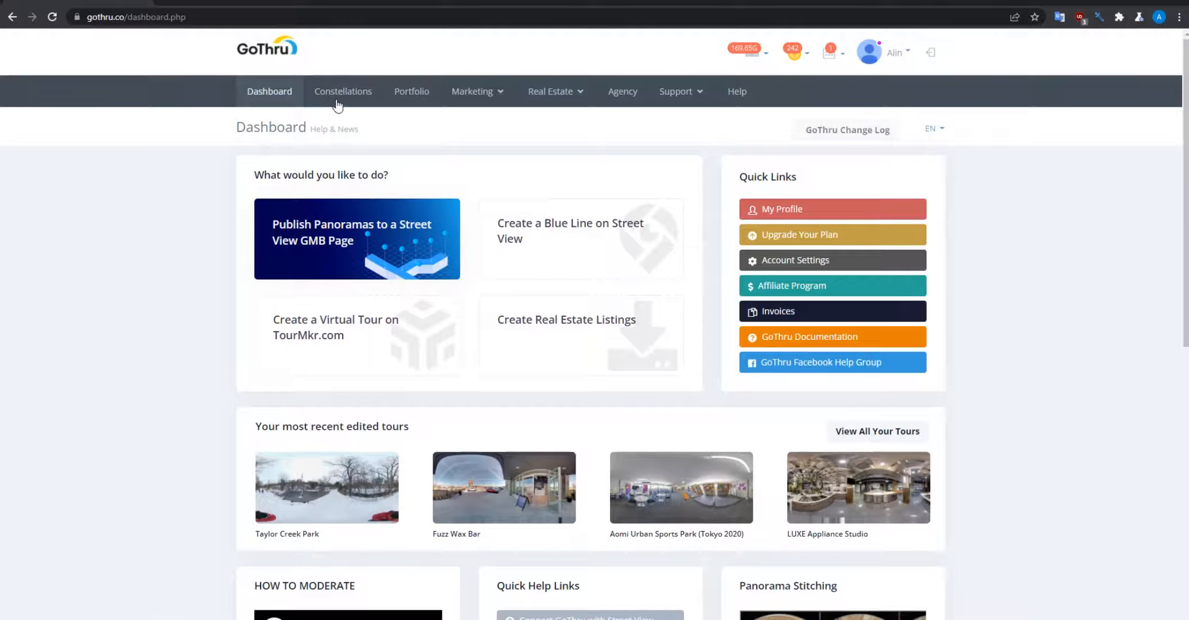
pyautogui.click(339, 94)
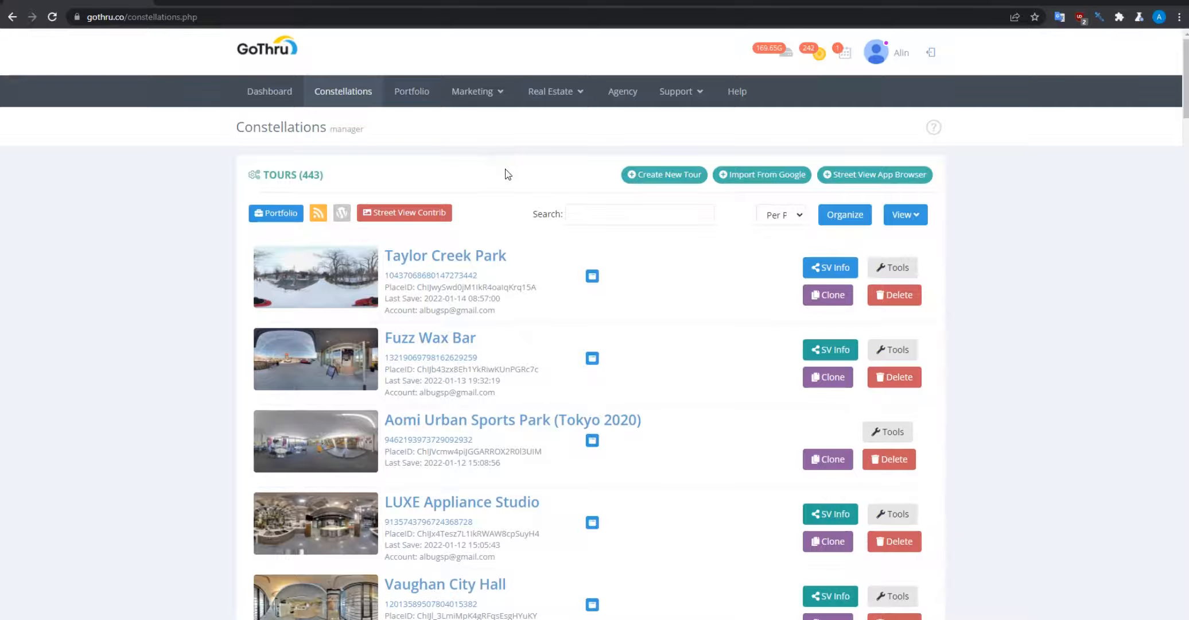
pyautogui.click(895, 351)
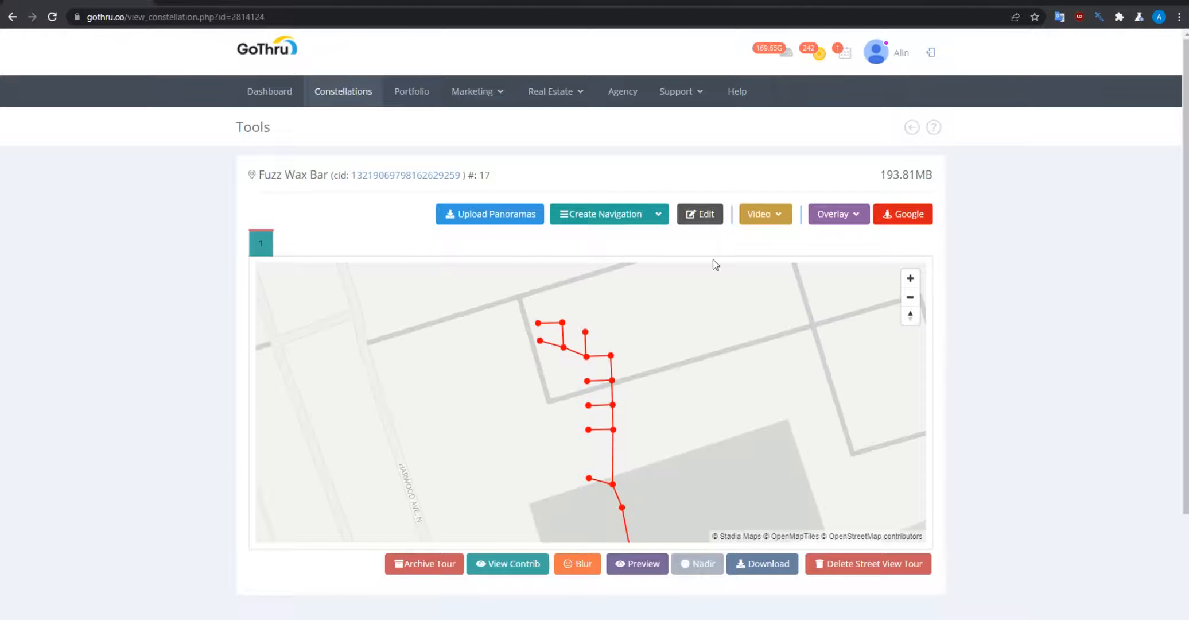
pyautogui.click(700, 564)
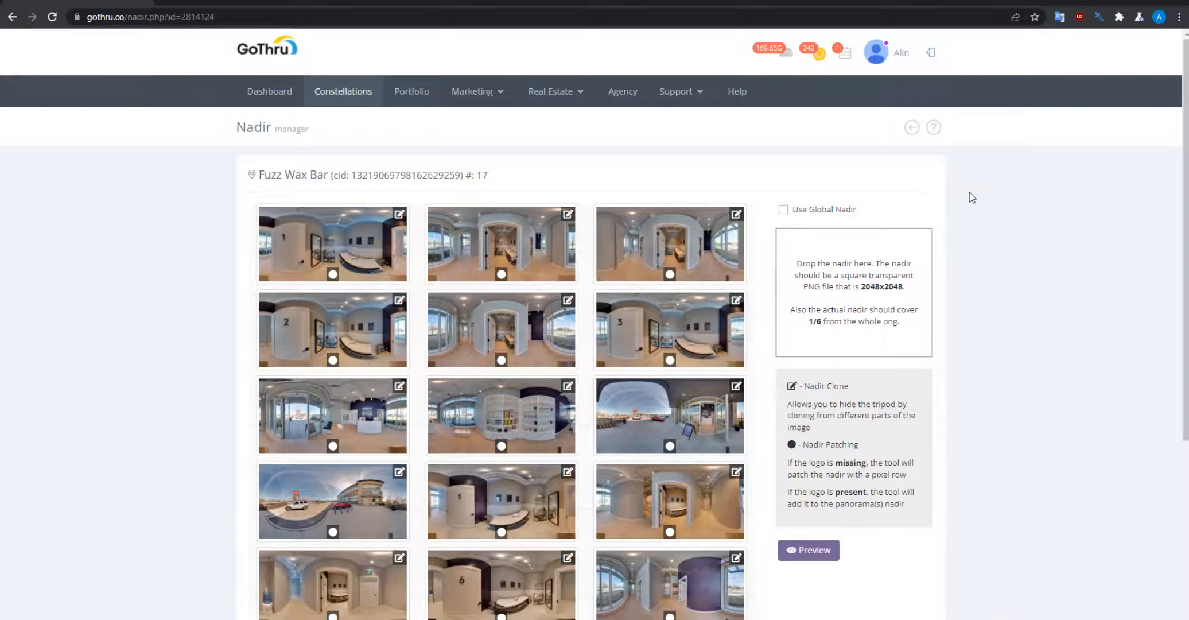
pyautogui.scroll(-2, 970, 241)
pyautogui.scroll(1, 970, 244)
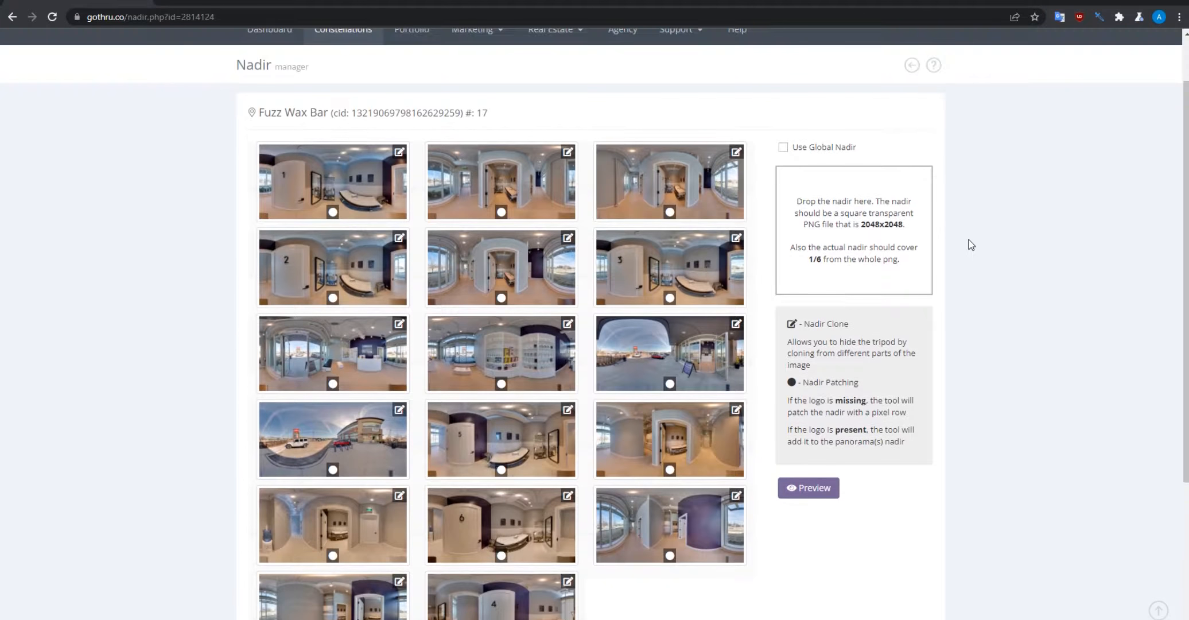
pyautogui.click(533, 238)
pyautogui.scroll(1, 838, 347)
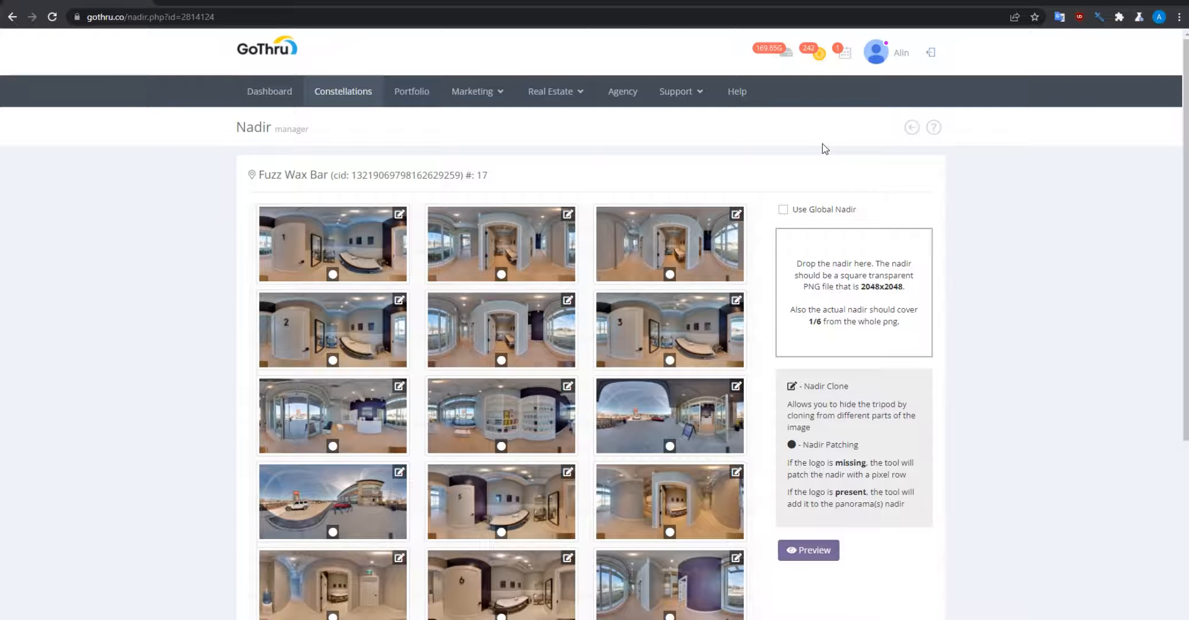
# - Try the Auto Nadir Patch option in the account settings by switching it on and back off, and return to the Nadir manager
pyautogui.click(867, 42)
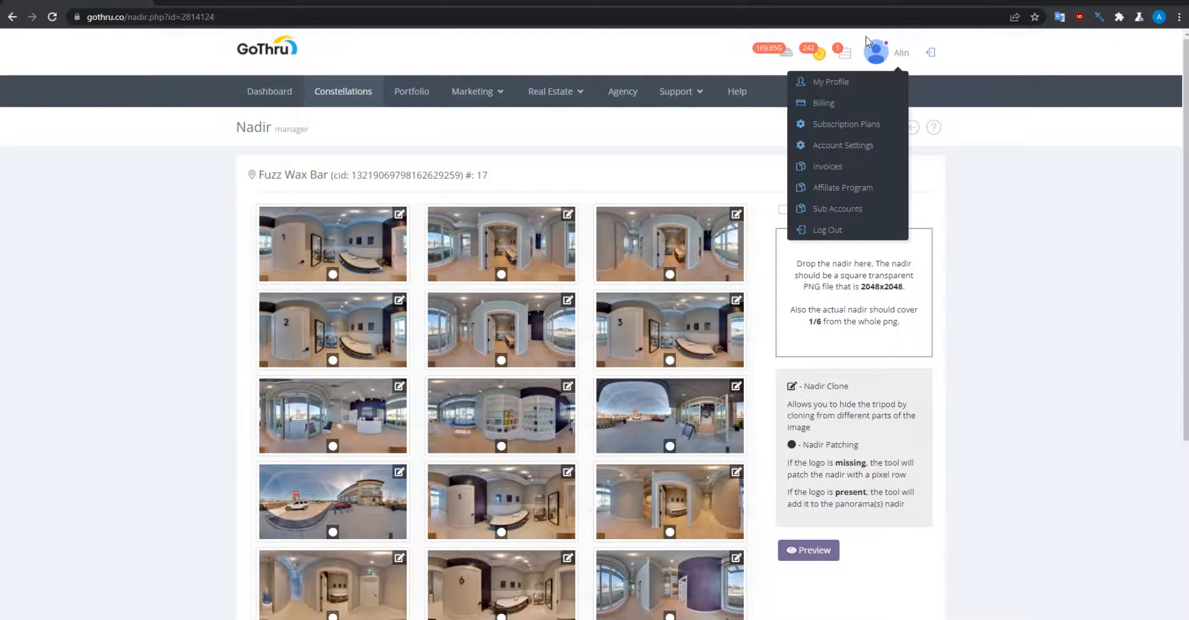
pyautogui.click(840, 151)
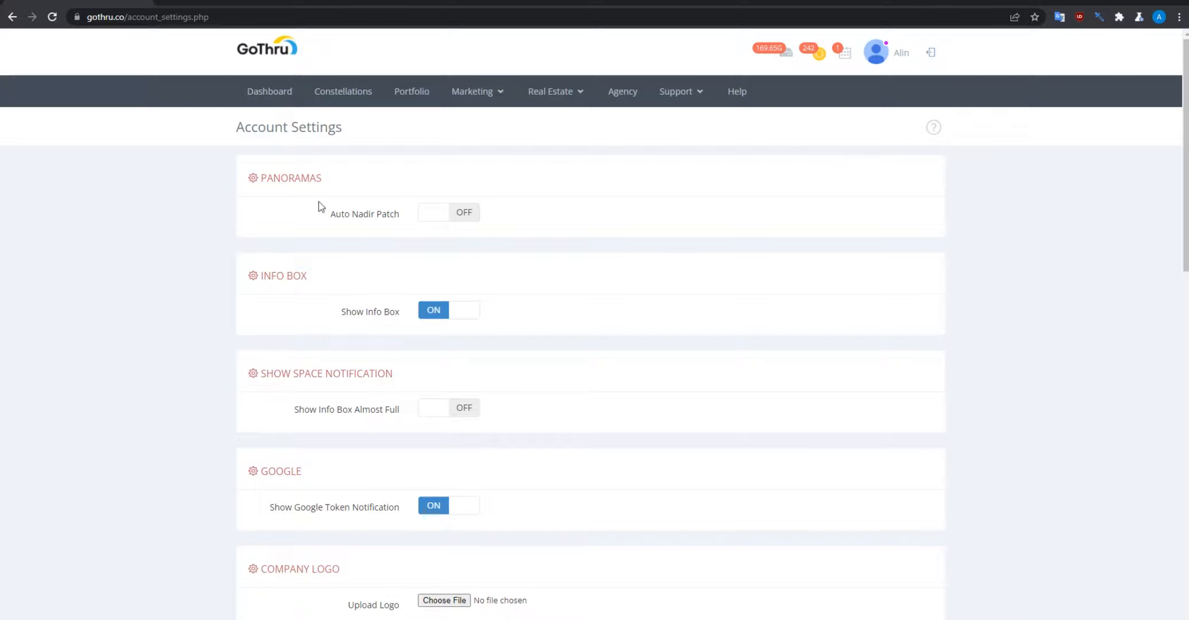
pyautogui.click(441, 217)
pyautogui.click(459, 221)
pyautogui.click(442, 221)
pyautogui.click(459, 222)
pyautogui.click(12, 16)
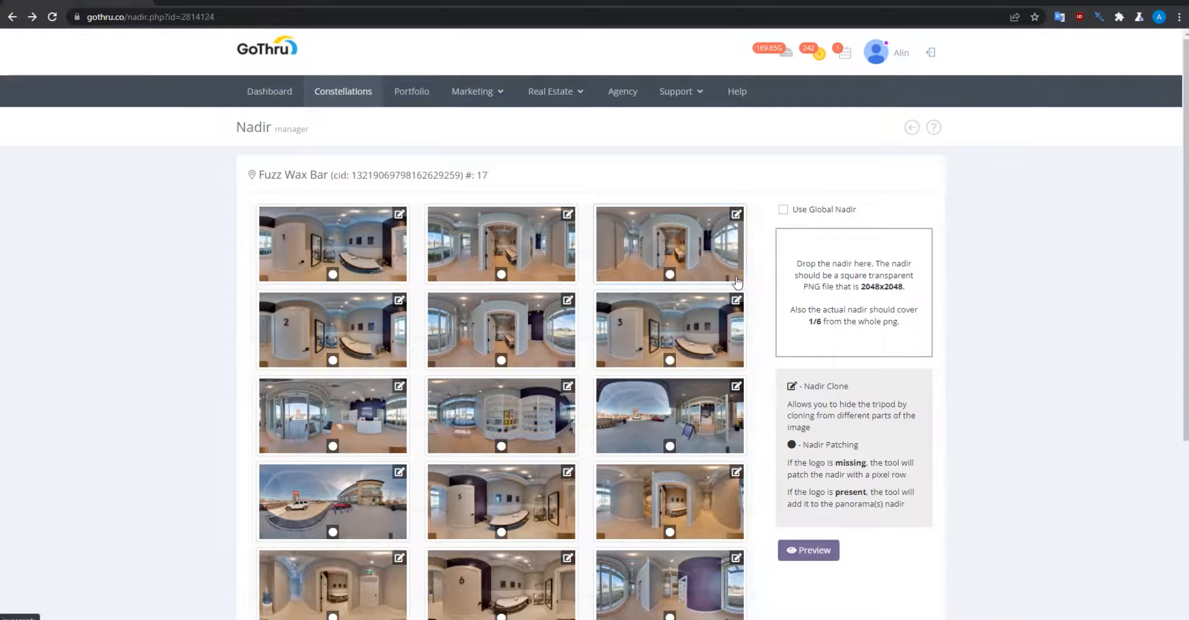
# - View the nadir patch preview of the third panorama in the first row and close it without applying
pyautogui.scroll(-5, 735, 275)
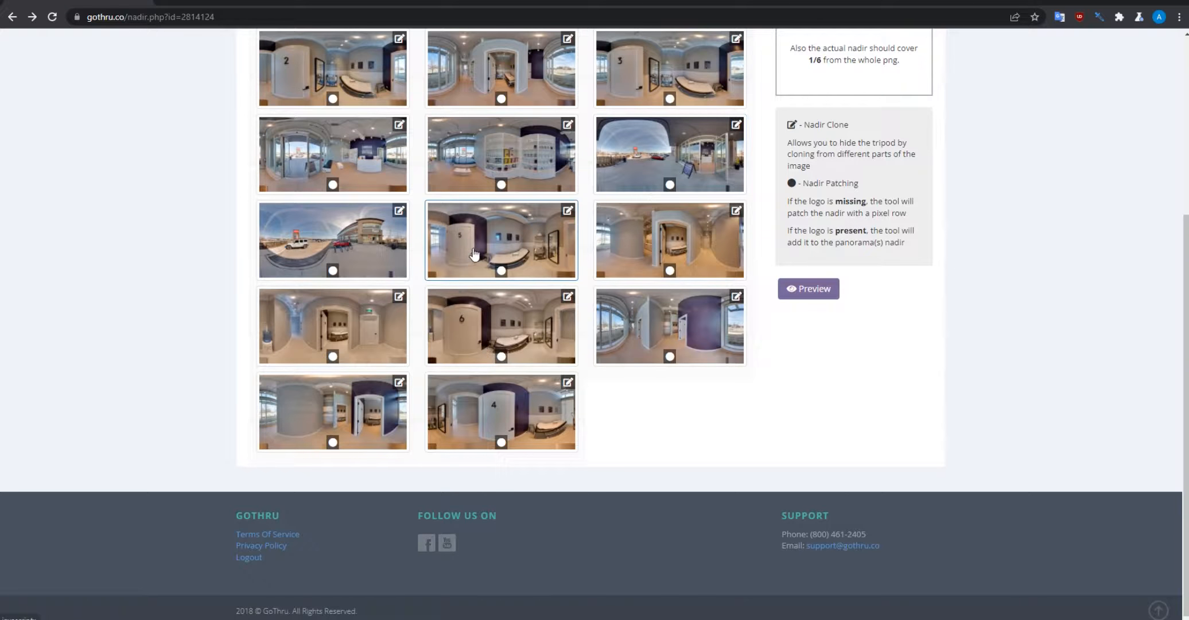
pyautogui.scroll(3, 485, 292)
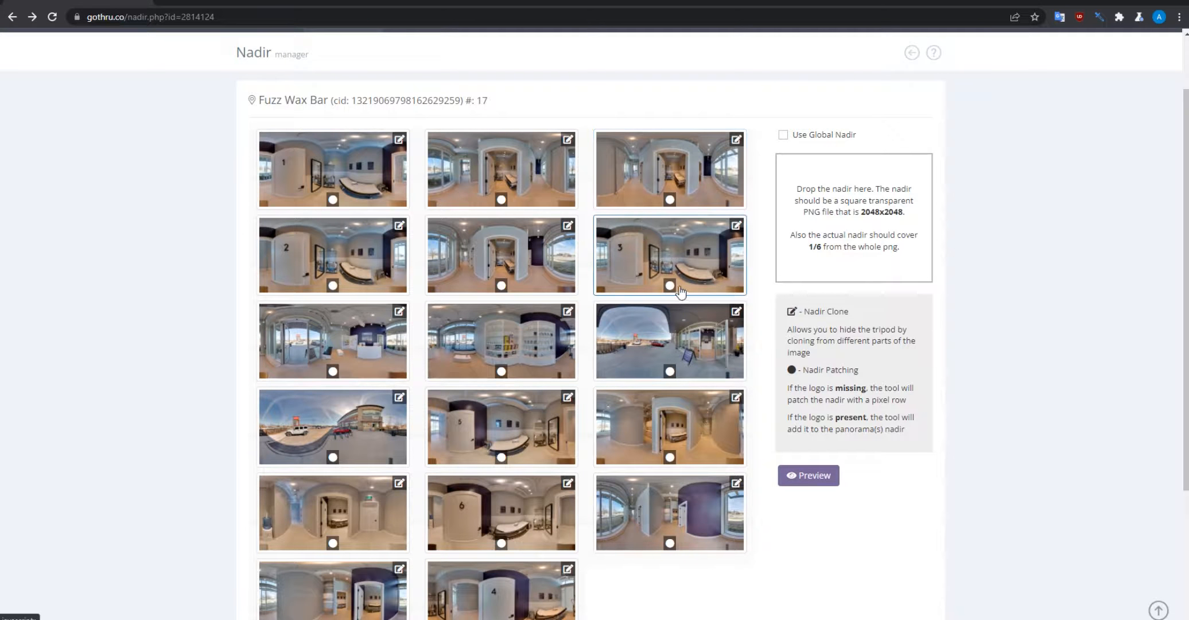
pyautogui.click(670, 200)
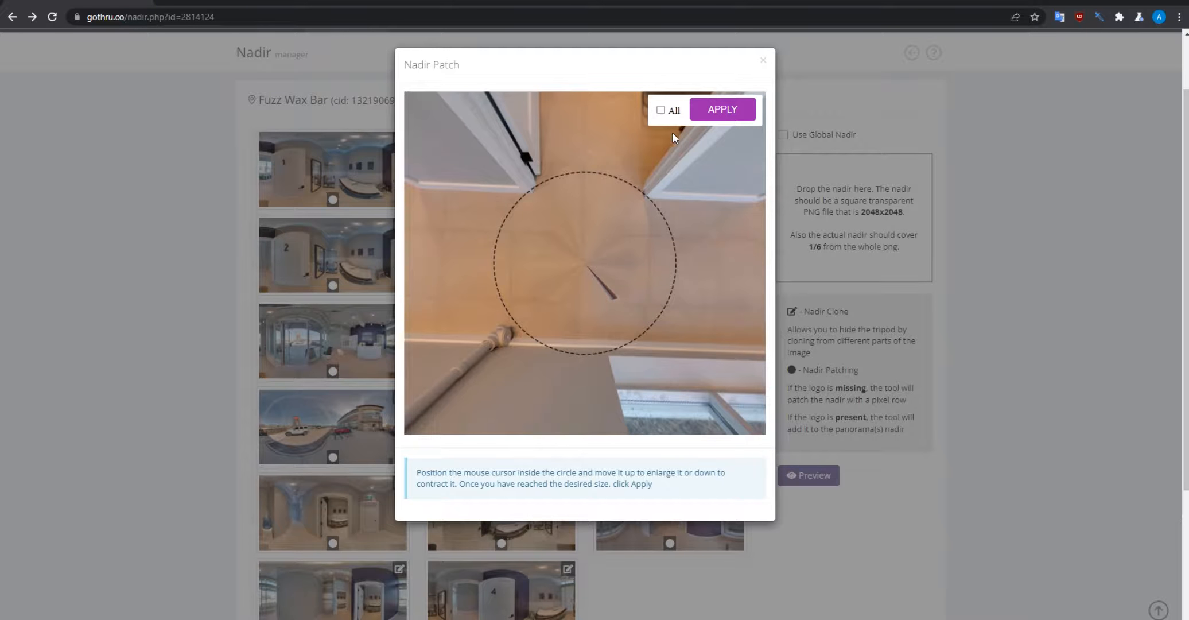
pyautogui.click(761, 64)
pyautogui.scroll(2, 889, 183)
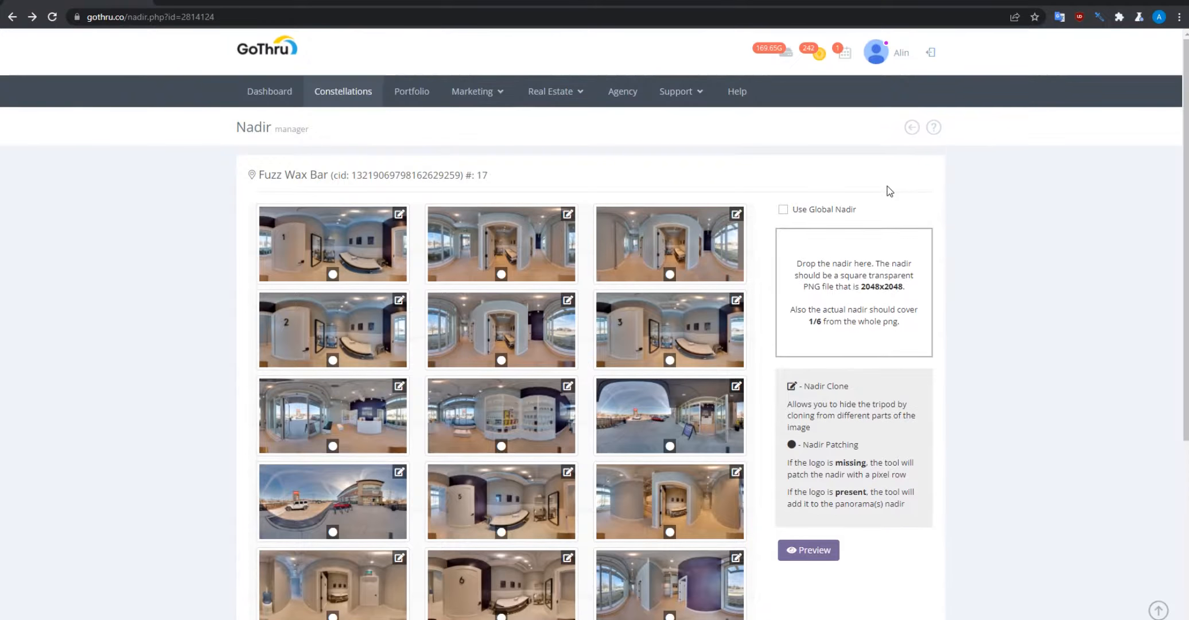
# - Revisit the GoThru account settings and the PTGui panorama, and return to the Nadir manager
pyautogui.click(887, 58)
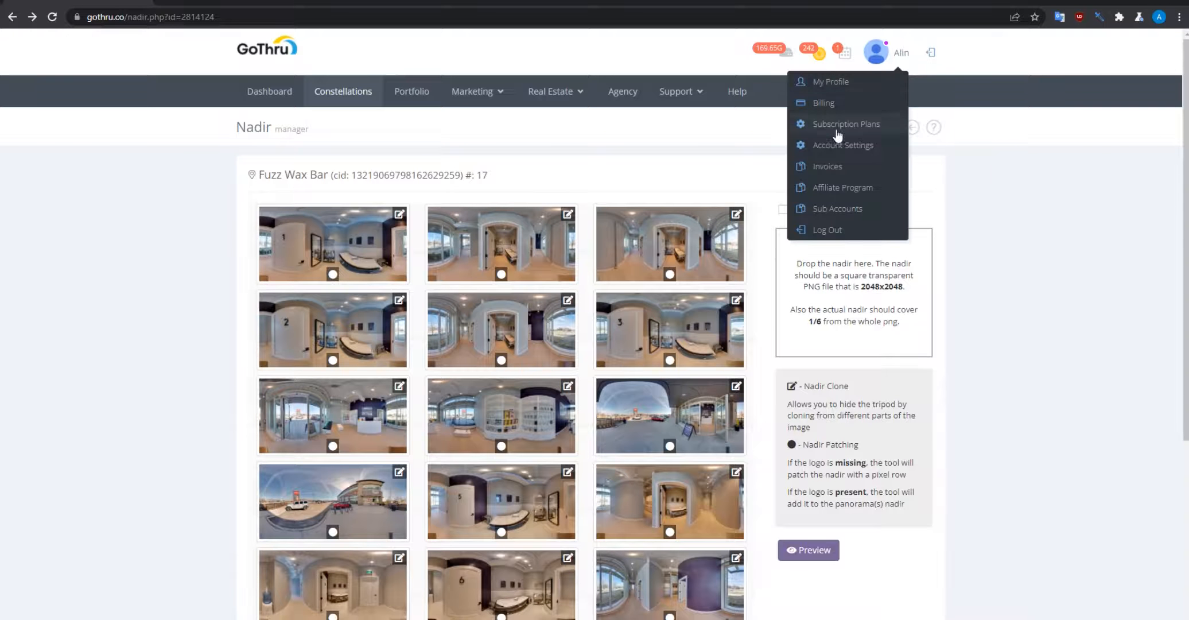
pyautogui.click(826, 146)
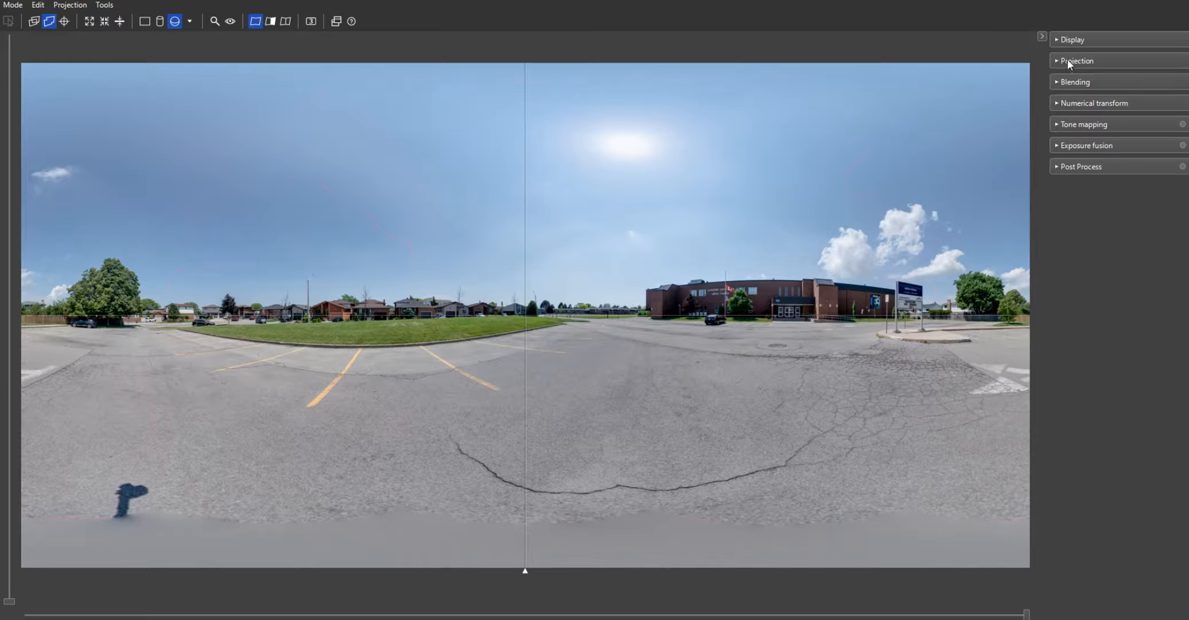
pyautogui.click(1071, 81)
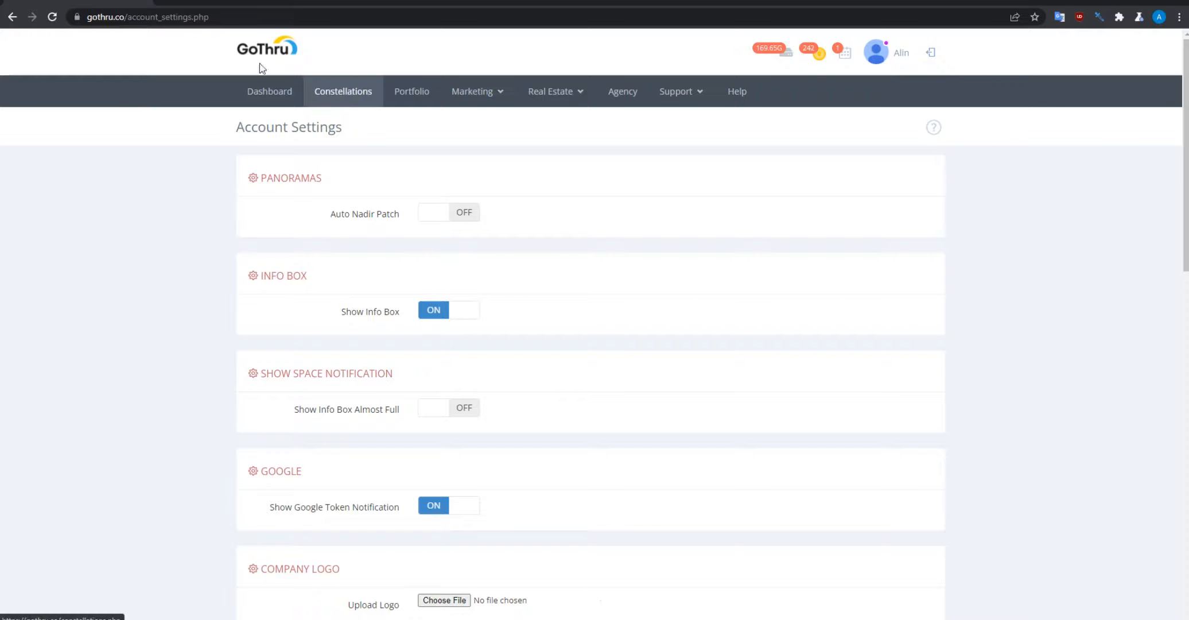
pyautogui.click(13, 19)
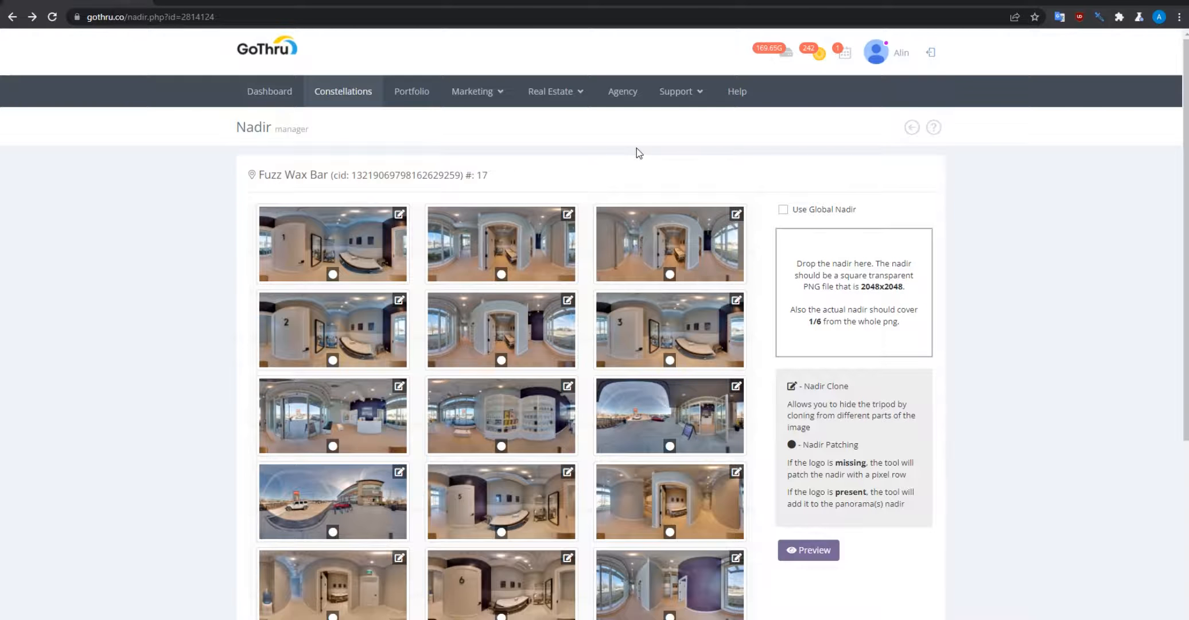
# - Enlarge the nadir patch circle over the floor artefact in the first row's second panorama and apply the patch to all panoramas
pyautogui.scroll(-2, 637, 148)
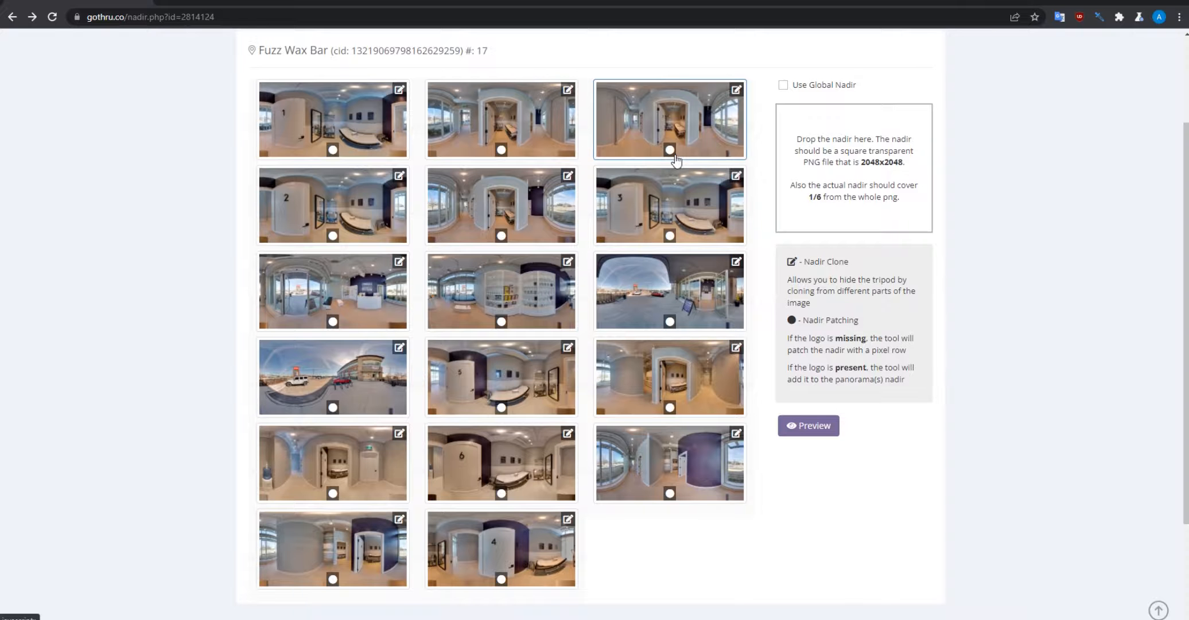
pyautogui.scroll(1, 428, 309)
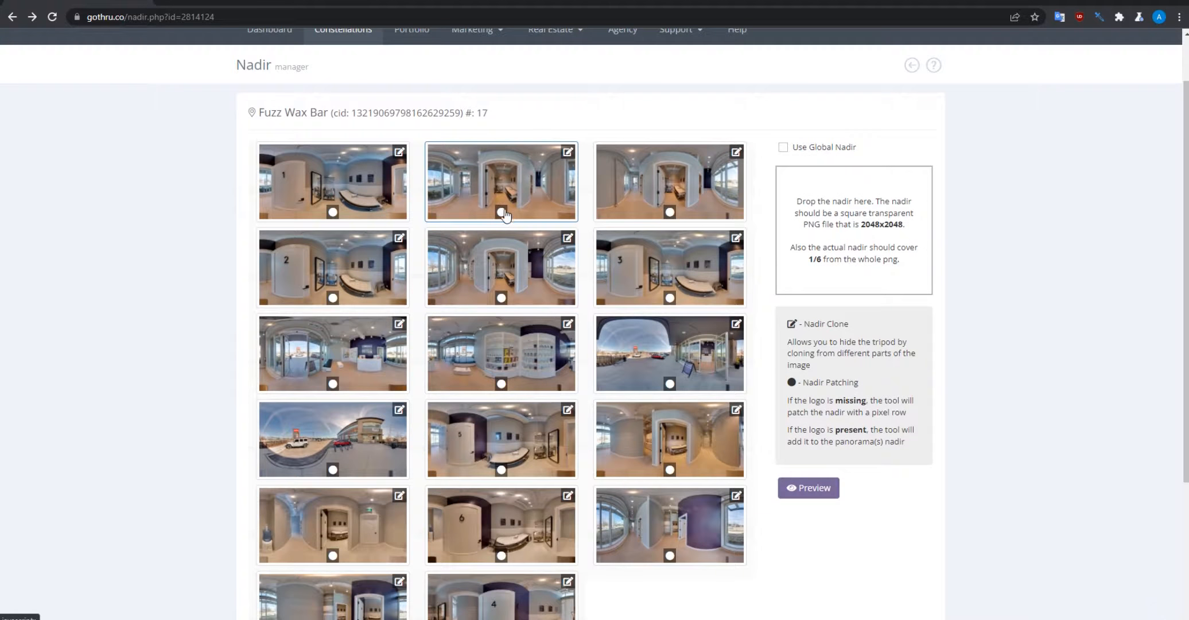
pyautogui.scroll(1, 878, 139)
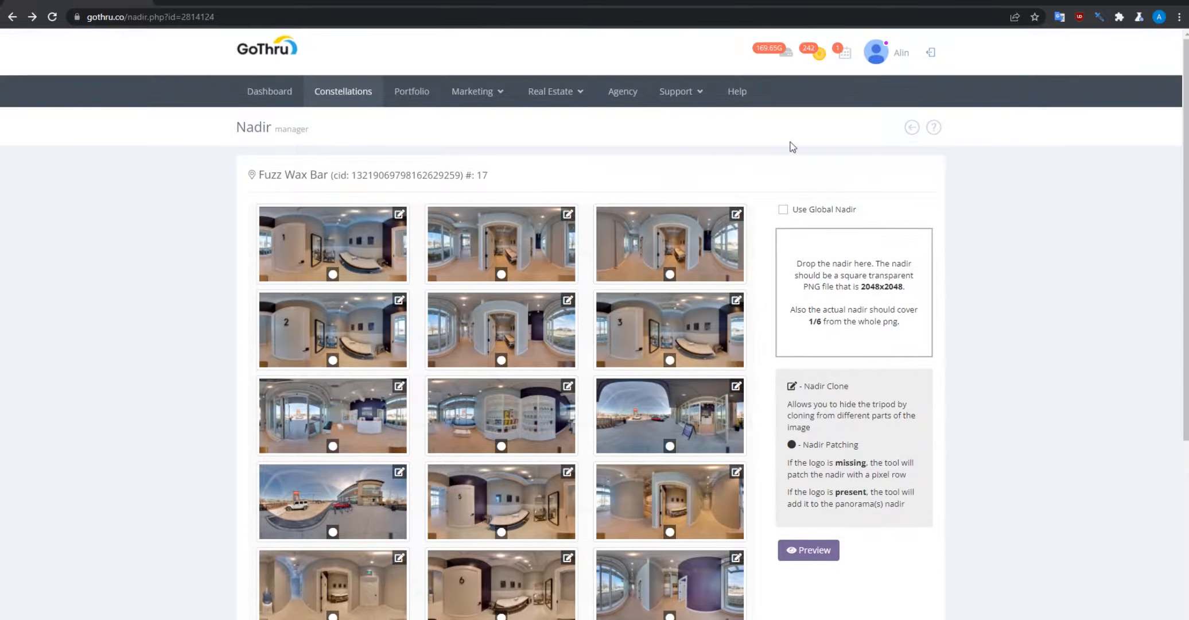
pyautogui.click(501, 275)
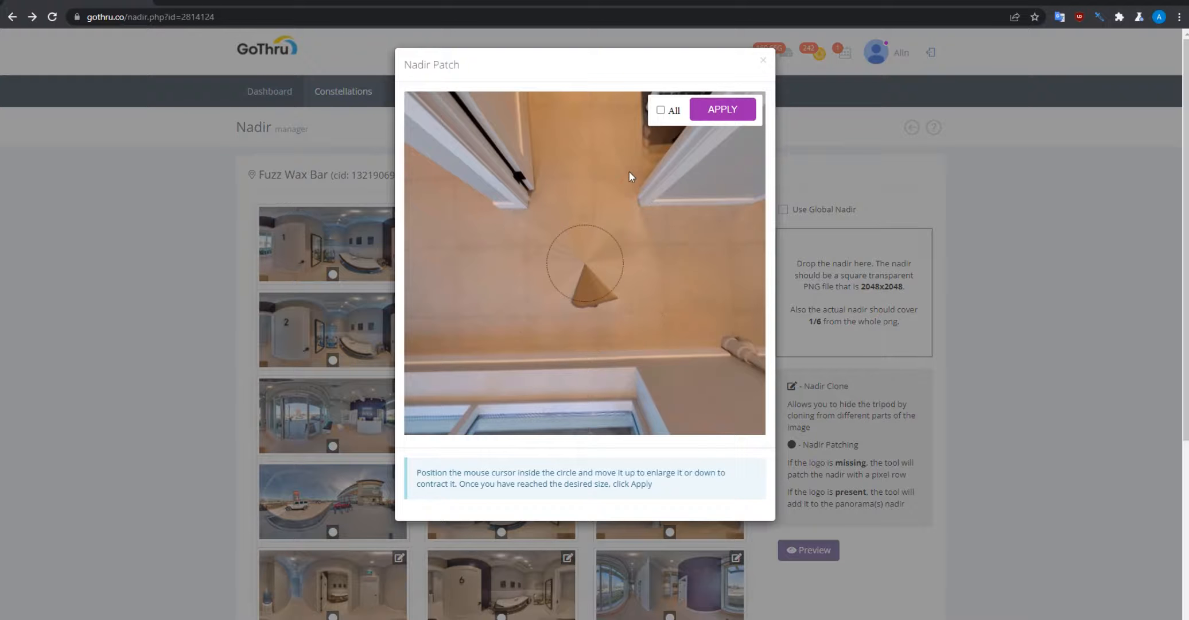
pyautogui.moveTo(584, 233); pyautogui.dragTo(587, 199)
pyautogui.click(661, 109)
pyautogui.moveTo(606, 308); pyautogui.dragTo(606, 311)
pyautogui.moveTo(607, 219); pyautogui.dragTo(605, 210)
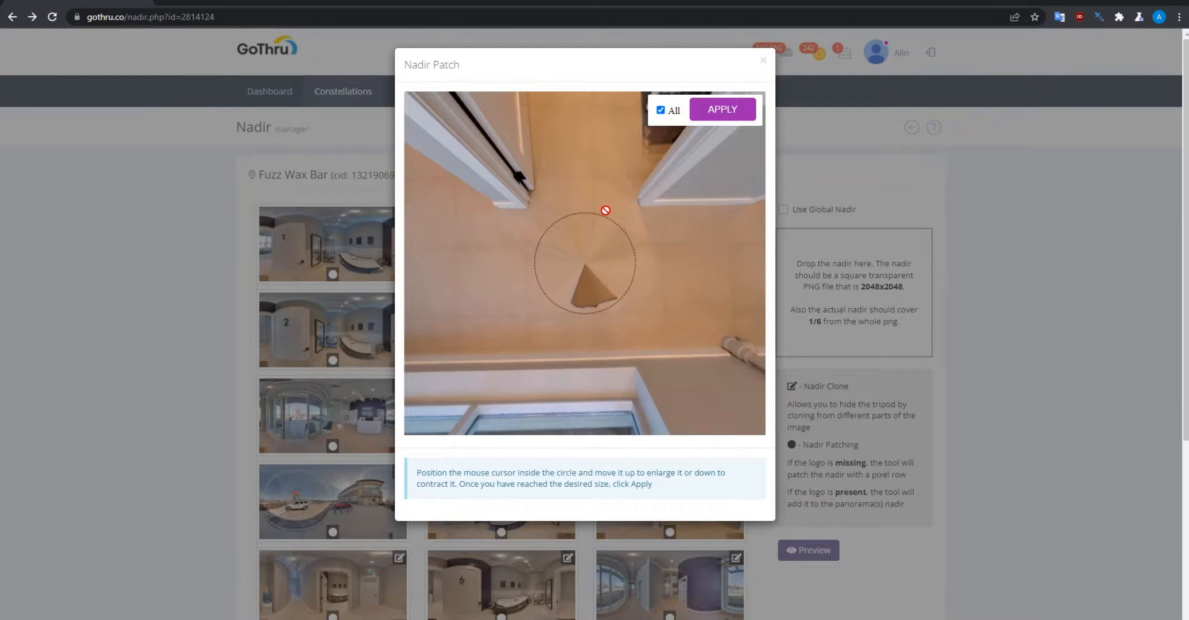
pyautogui.click(722, 110)
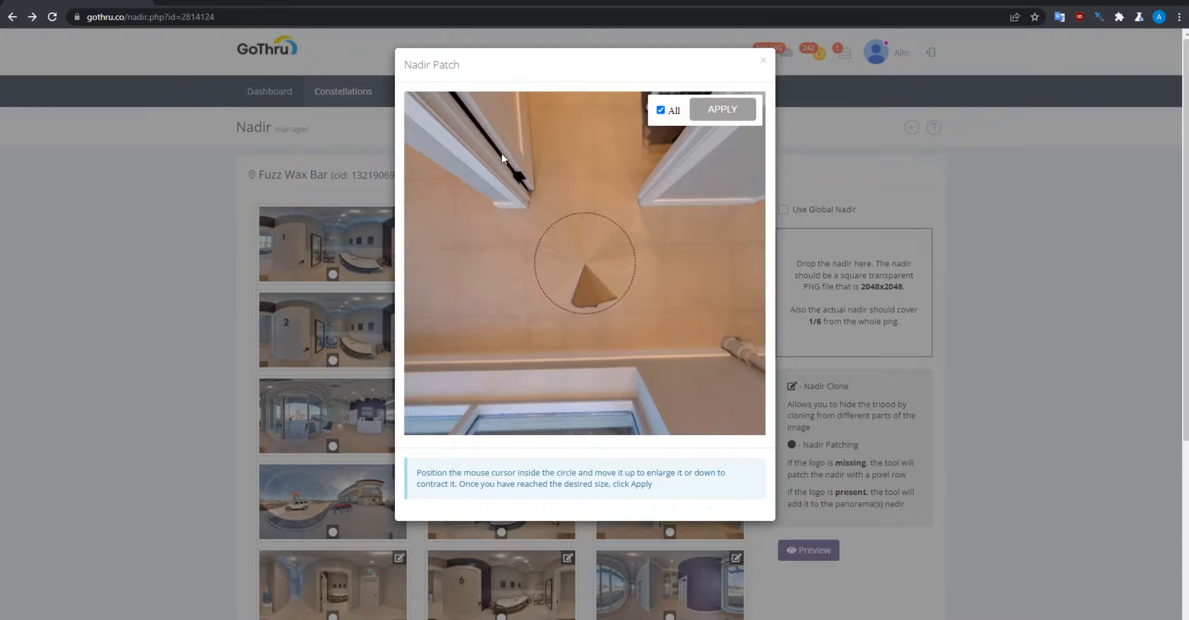
pyautogui.click(763, 62)
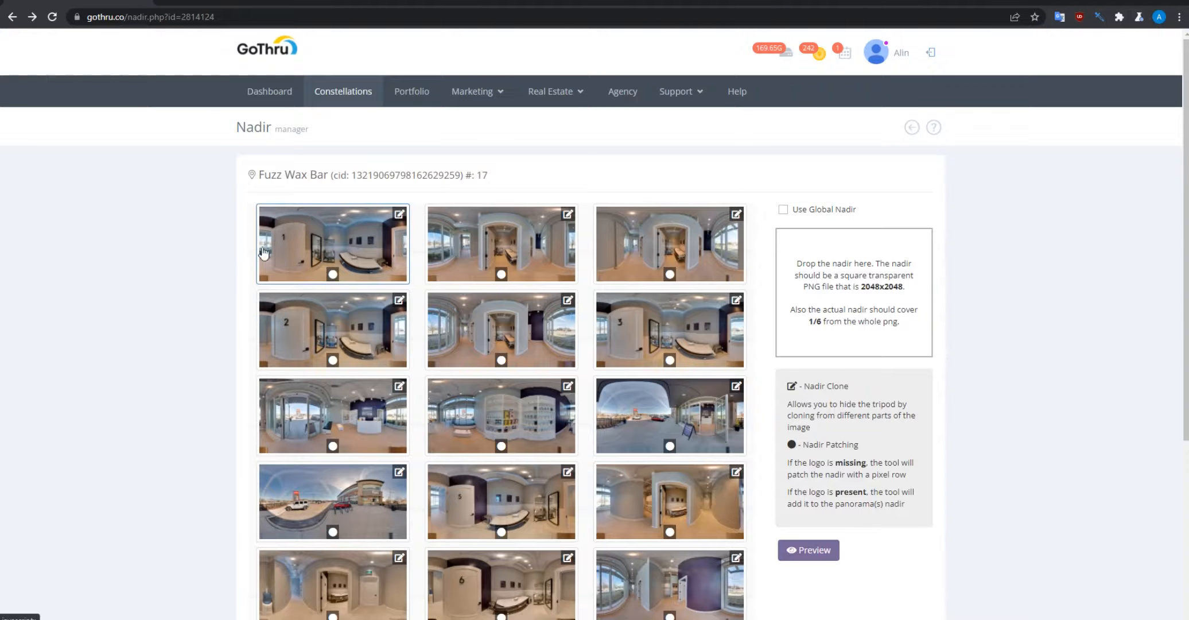
# - Reload the Nadir manager, inspect the nadir patch preview of the first row's third panorama, and close it without applying
pyautogui.click(52, 17)
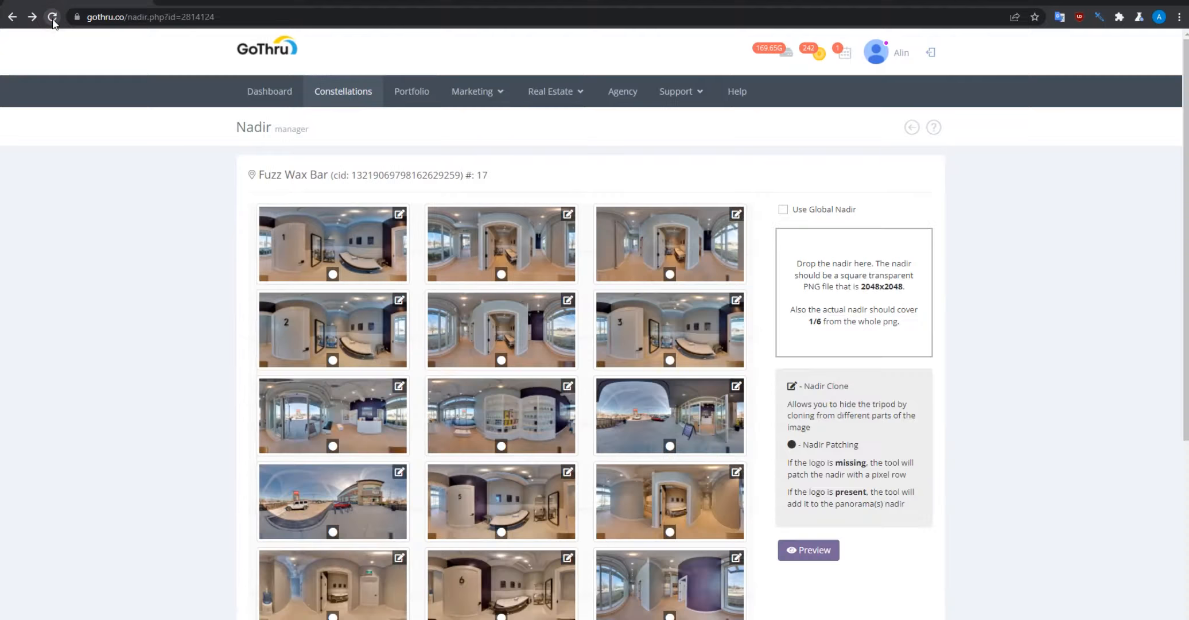
pyautogui.click(669, 276)
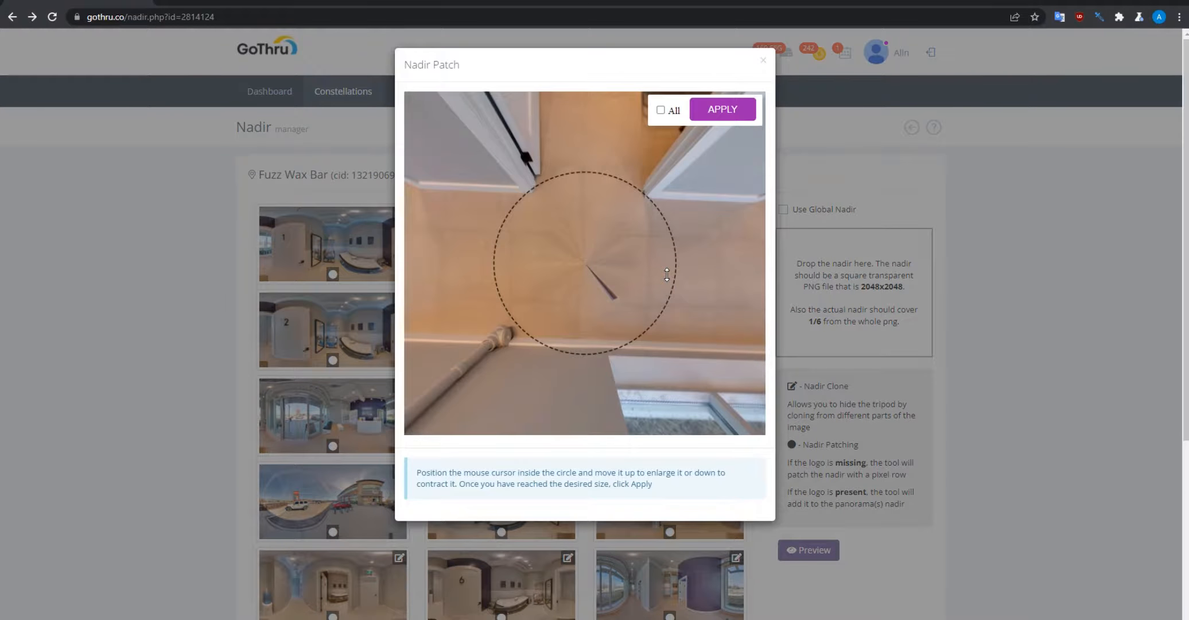
pyautogui.click(763, 60)
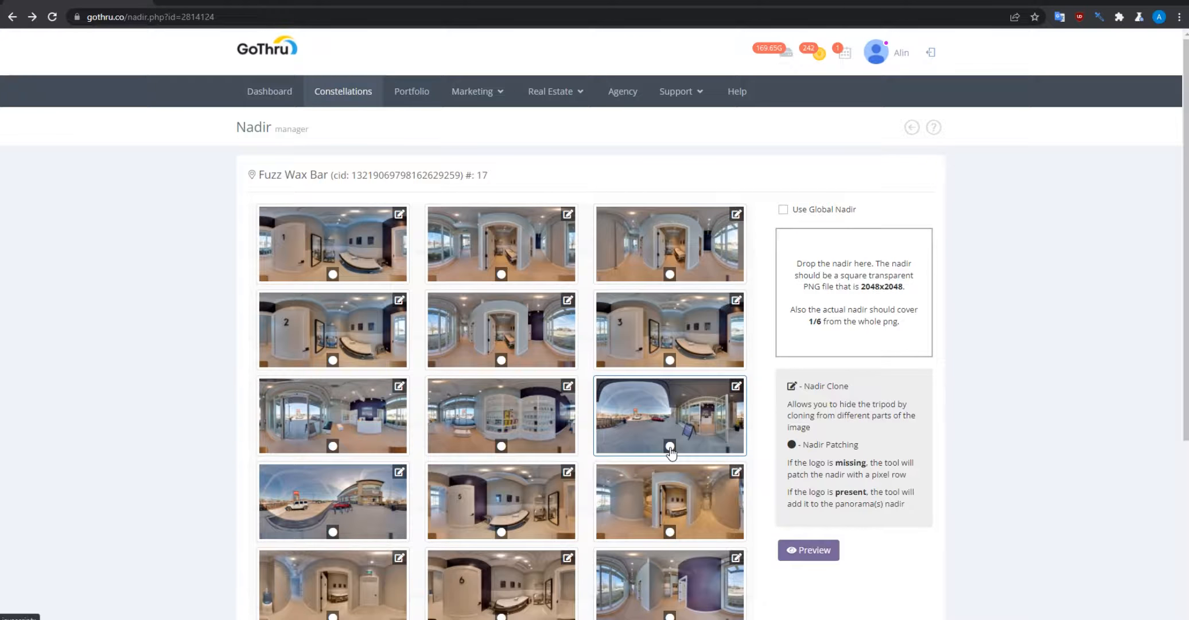
# - Shrink the nadir patch circle tightly around the dark floor artefact beside the two white doors and apply the patch
pyautogui.click(670, 360)
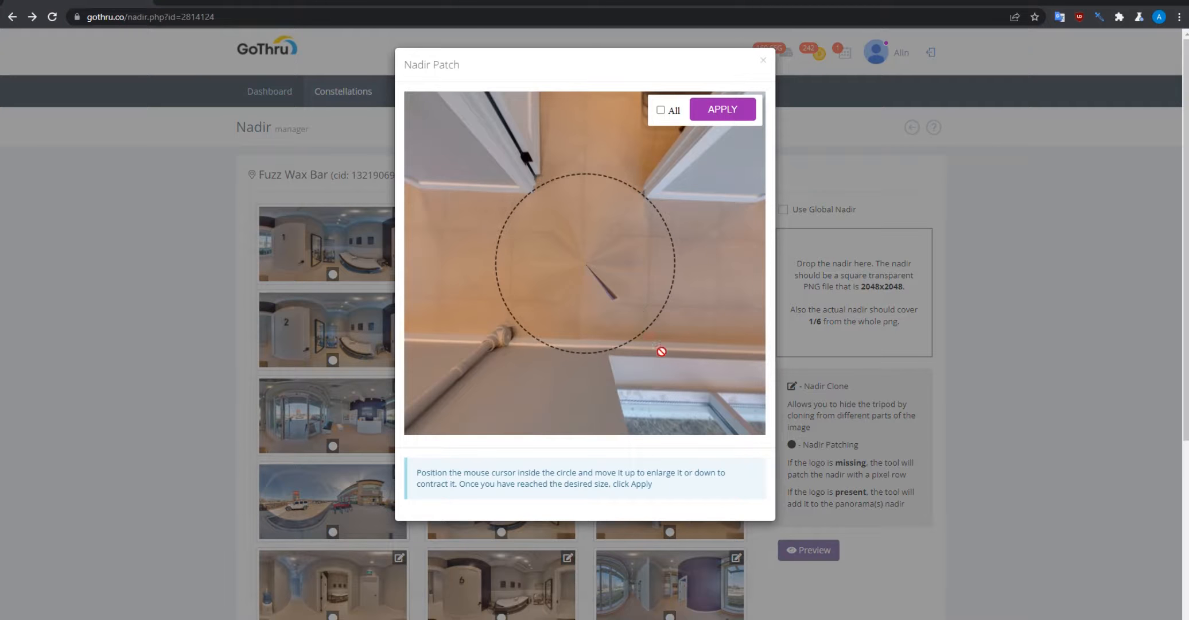
pyautogui.moveTo(649, 329); pyautogui.dragTo(644, 324)
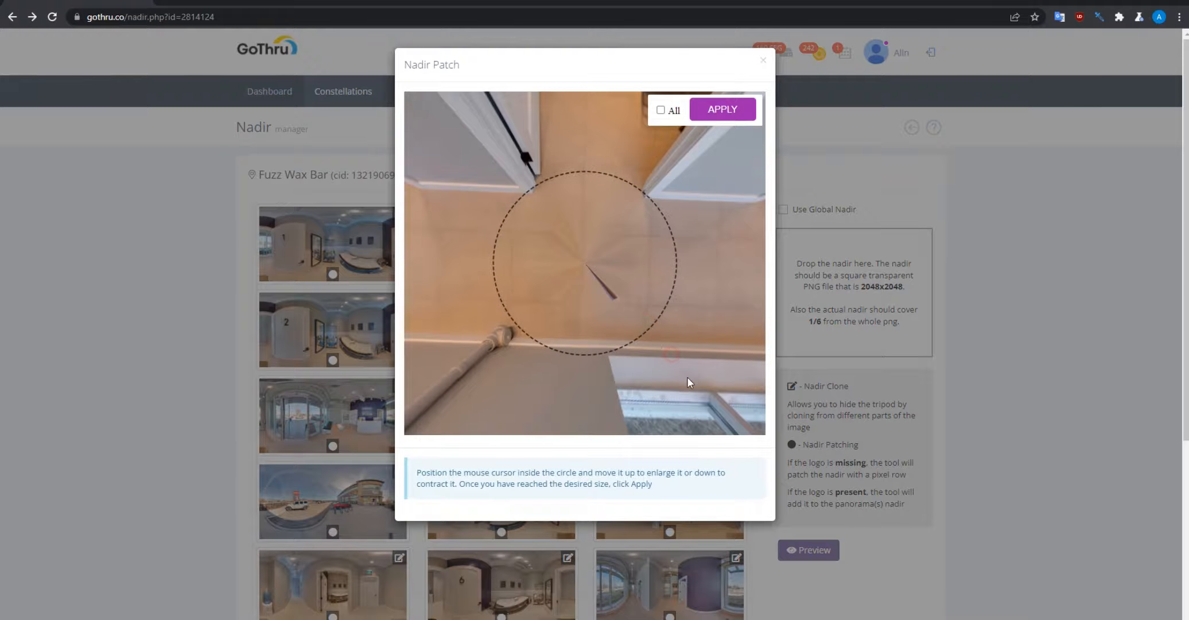
pyautogui.moveTo(651, 205); pyautogui.dragTo(614, 218)
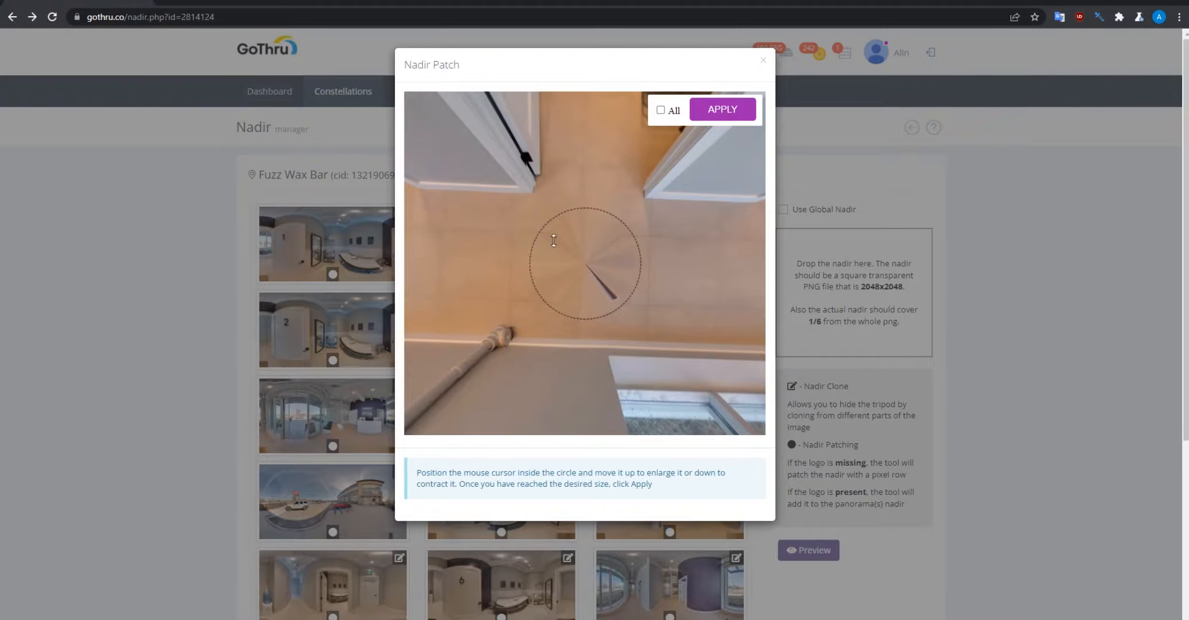
pyautogui.click(660, 110)
pyautogui.click(711, 110)
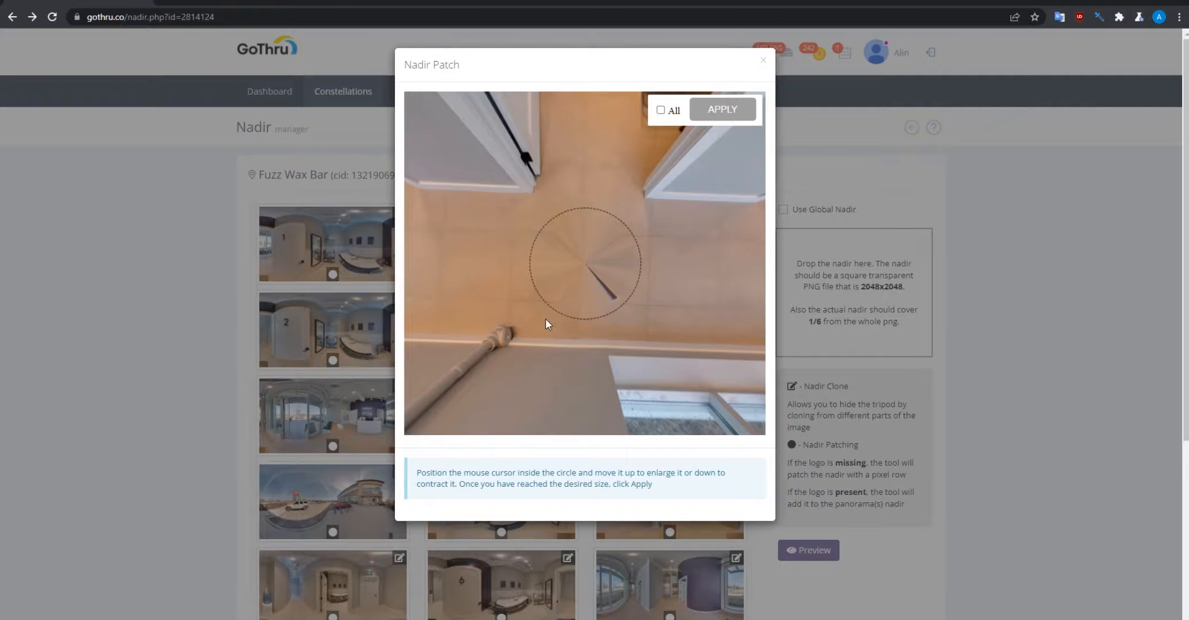
pyautogui.click(762, 64)
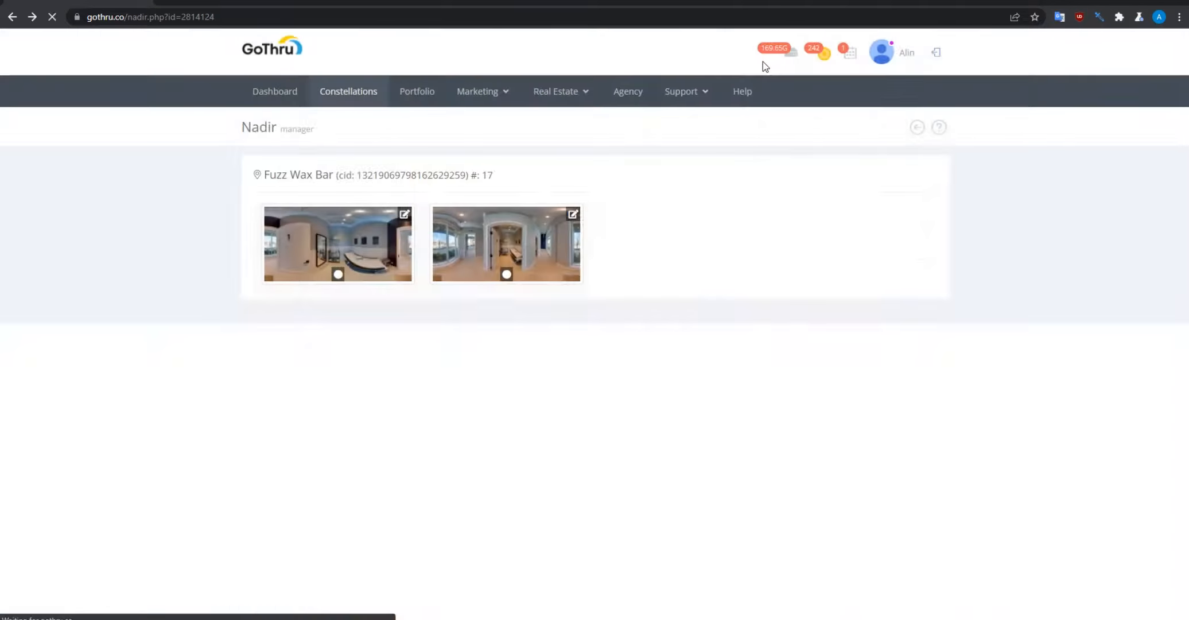
# - Check the nadir patch preview of the first row's third panorama twice, closing it each time without applying
pyautogui.click(670, 275)
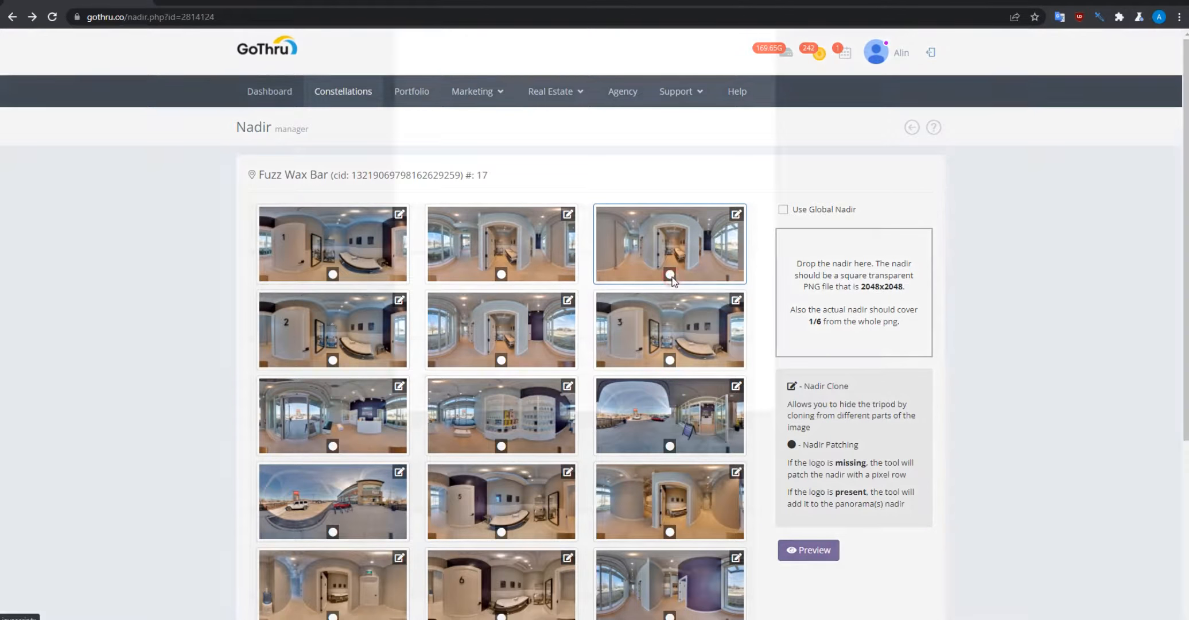
pyautogui.click(763, 62)
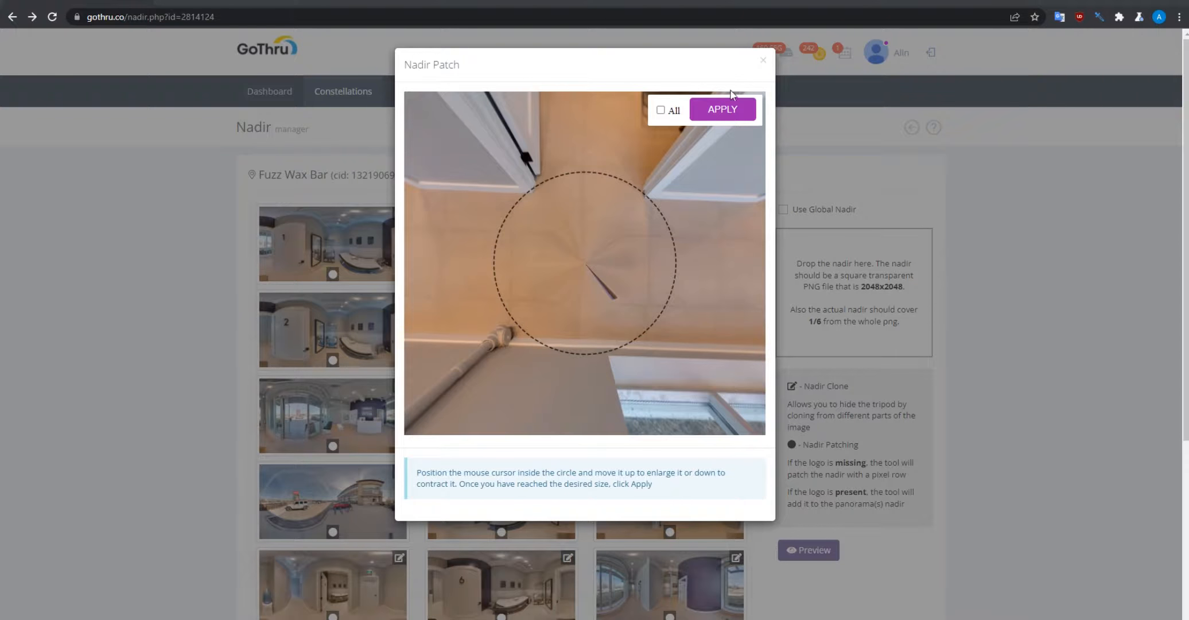
pyautogui.click(763, 61)
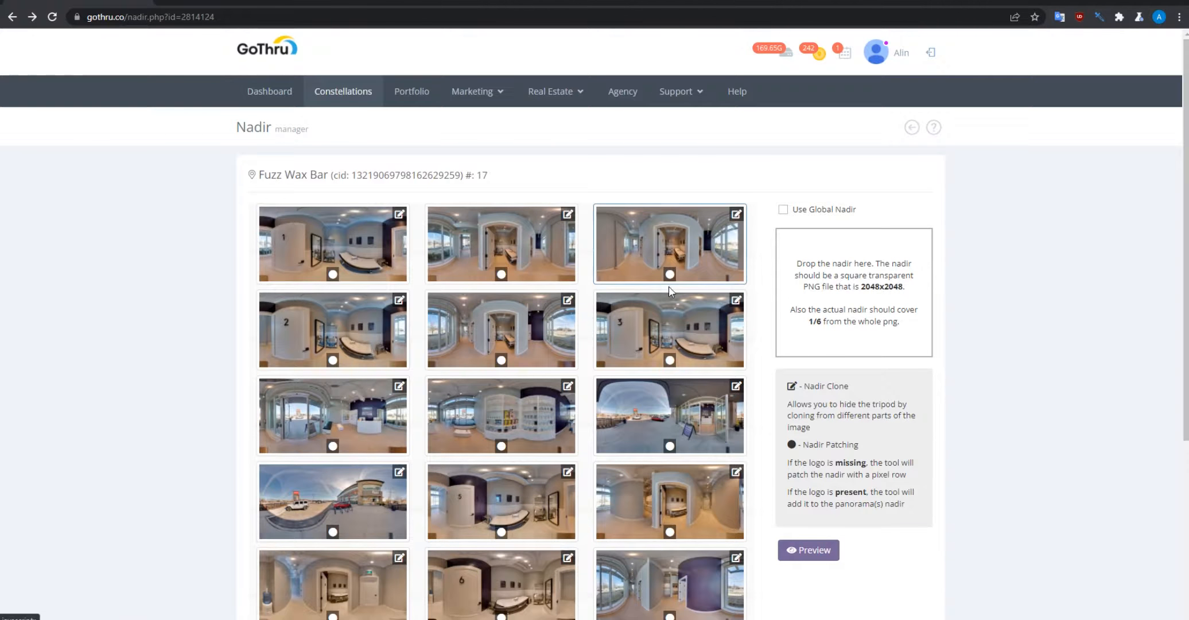
pyautogui.click(670, 274)
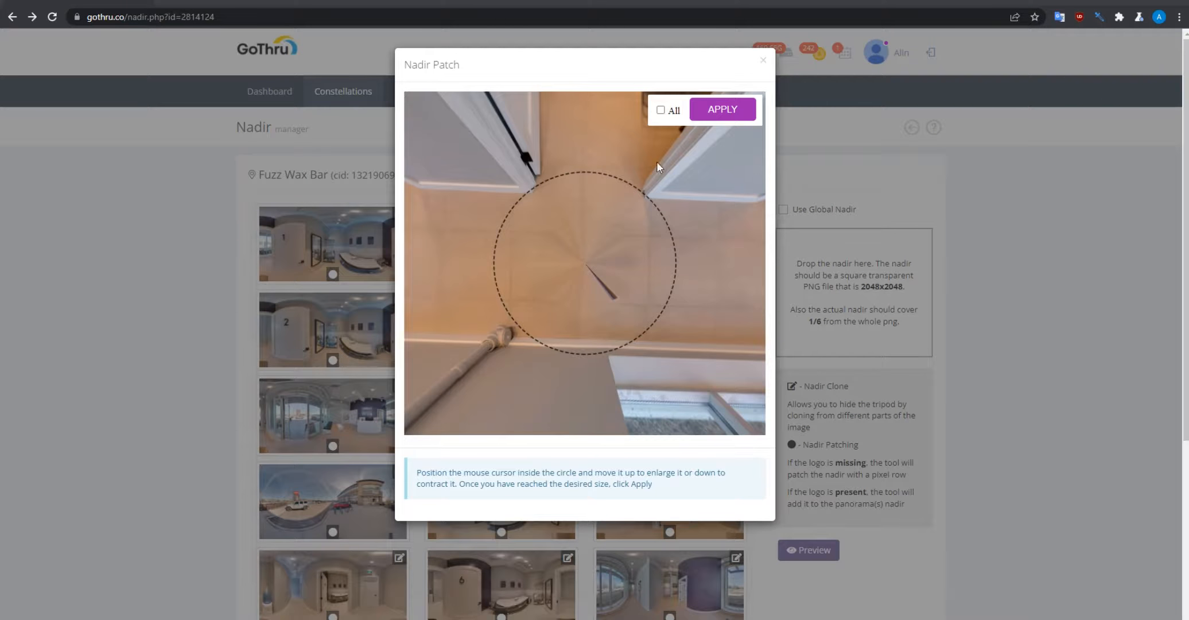
pyautogui.click(764, 60)
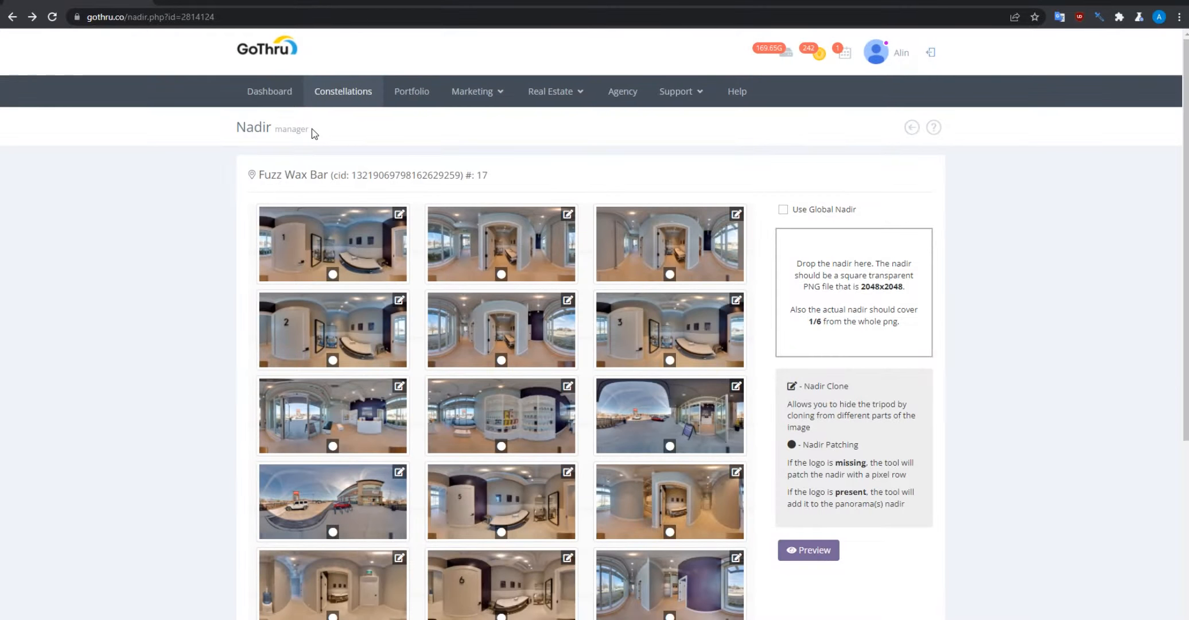
# - Try to view the first row's third panorama in a separate browser tab, and close that tab
pyautogui.rightClick(653, 226)
pyautogui.click(729, 248)
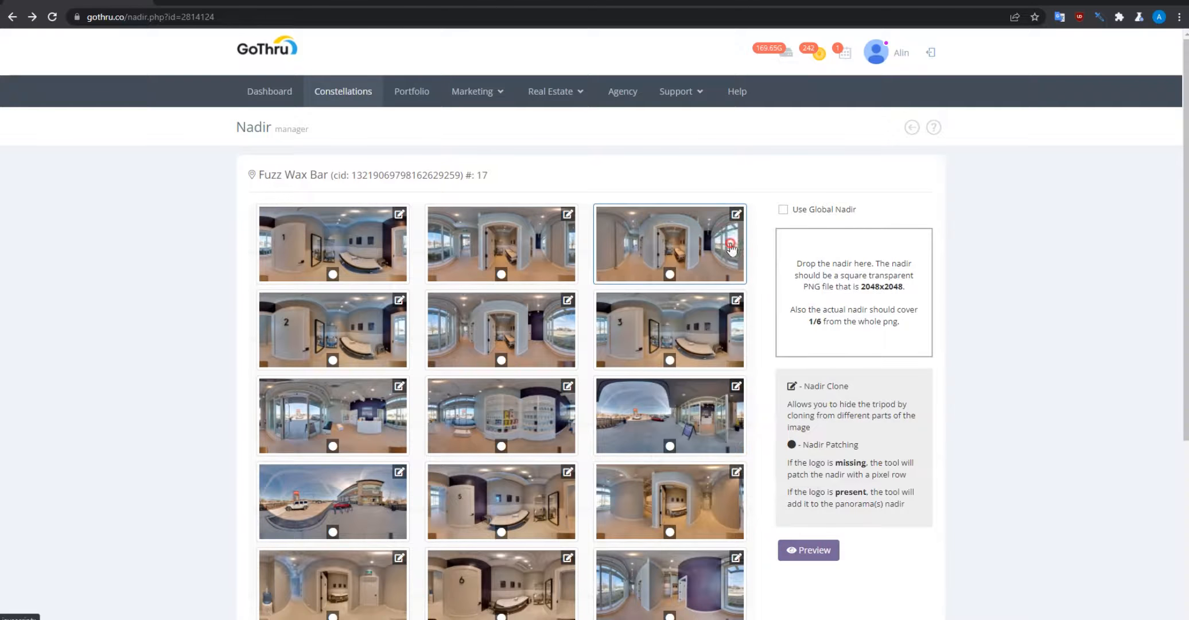
pyautogui.click(234, 7)
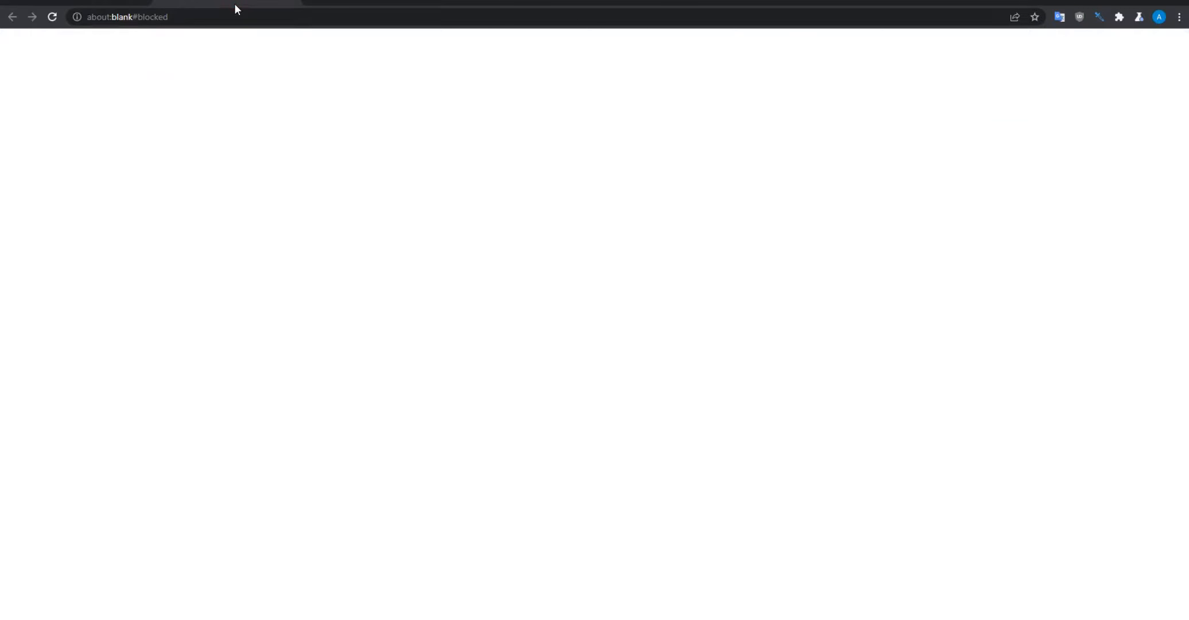
pyautogui.middleClick(216, 2)
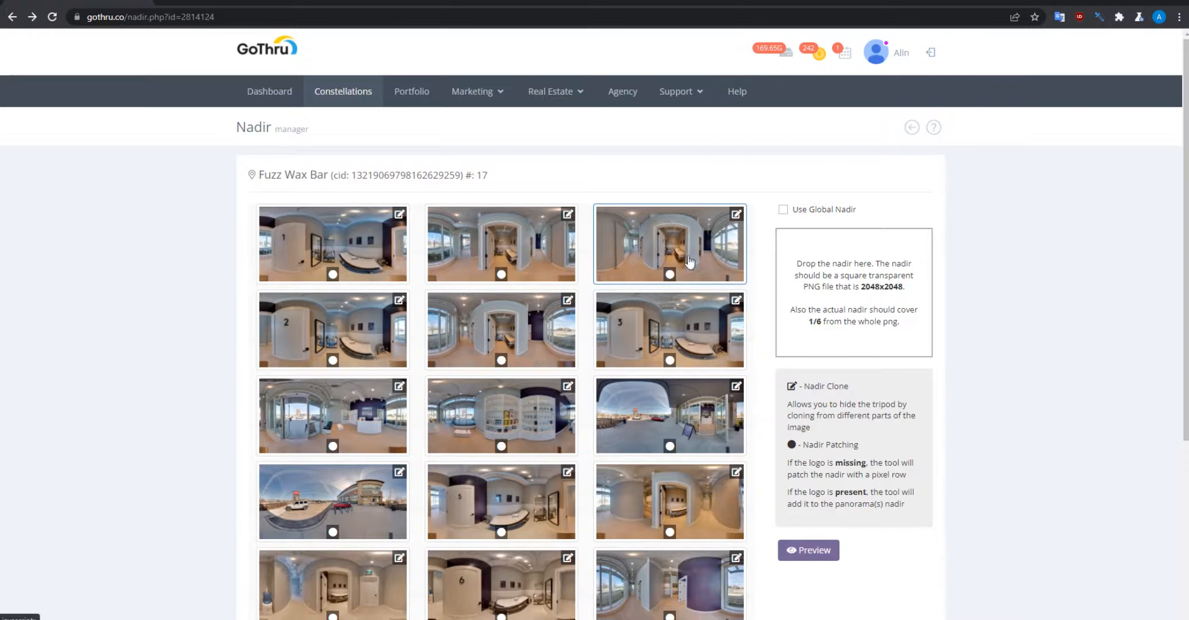
# - In Nadir Clone for the first row's third panorama, cover the artefact with a smaller patch cloned from the floor right of it, preview and save
pyautogui.click(736, 215)
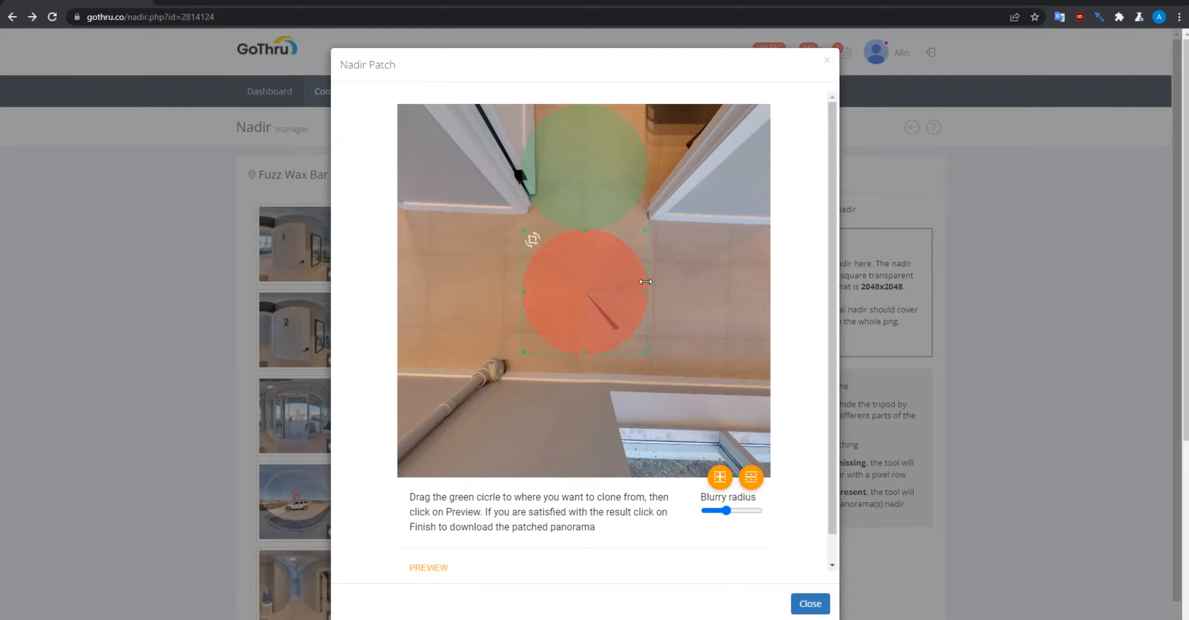
pyautogui.moveTo(588, 184); pyautogui.dragTo(711, 305)
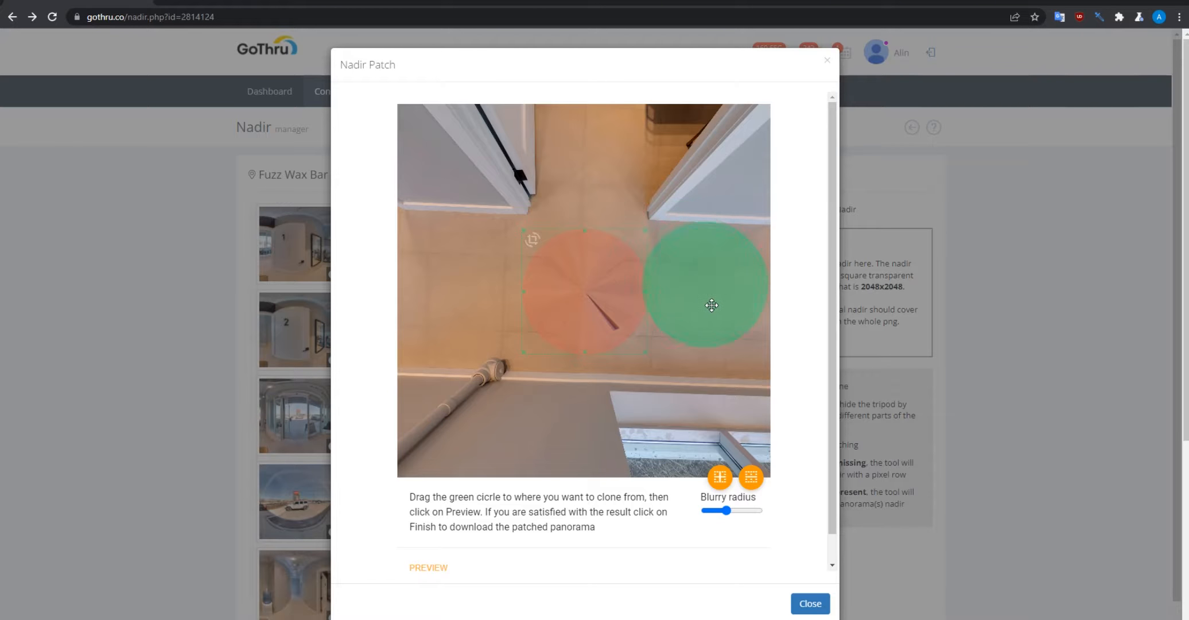
pyautogui.moveTo(643, 352); pyautogui.dragTo(624, 334)
pyautogui.moveTo(694, 280); pyautogui.dragTo(689, 285)
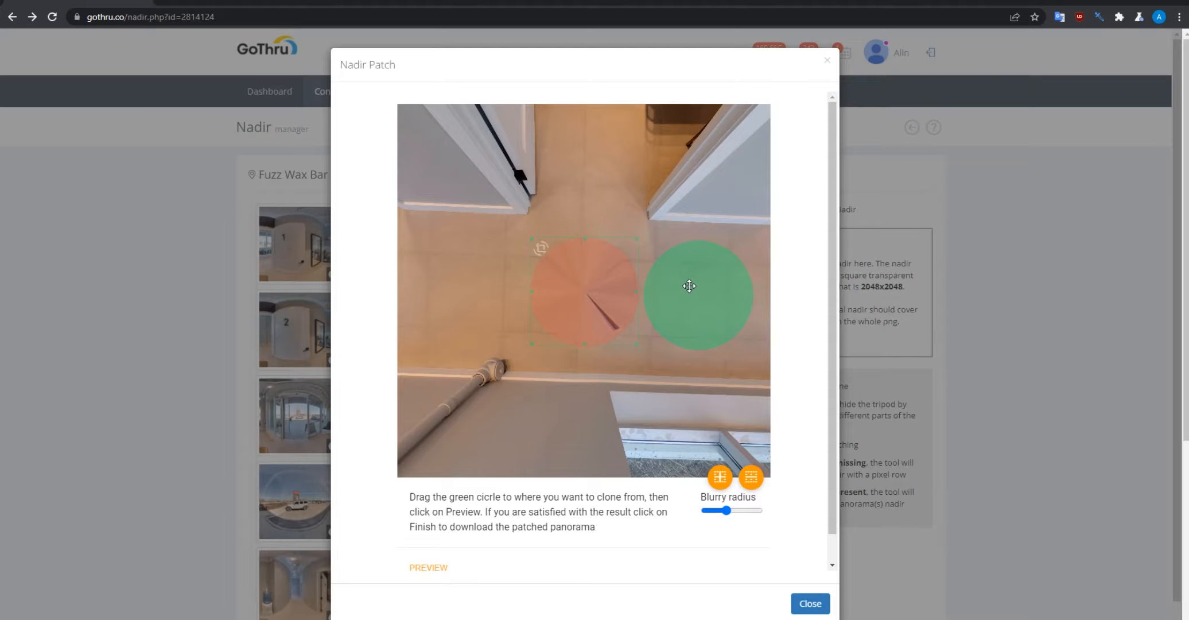
pyautogui.scroll(-1, 505, 548)
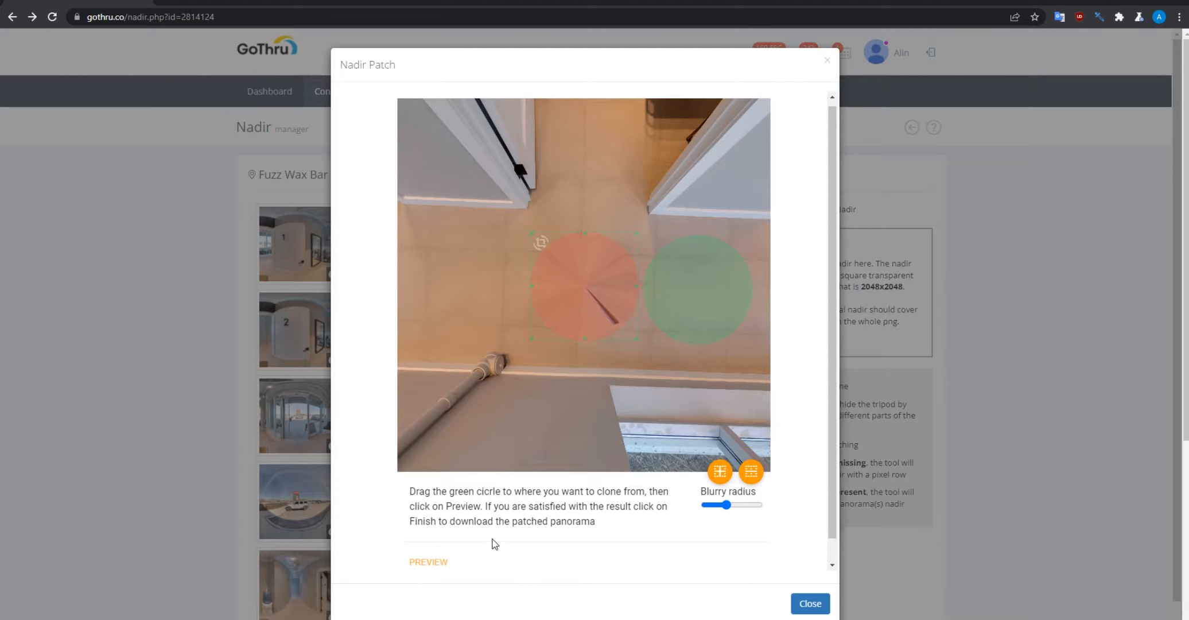
pyautogui.click(439, 541)
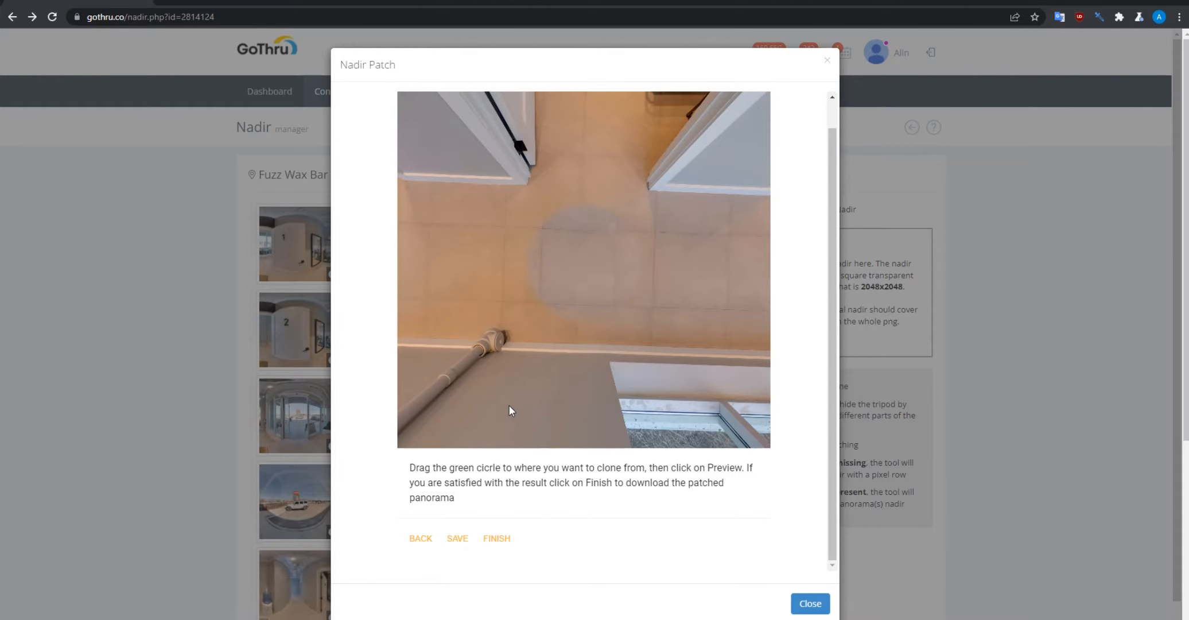
pyautogui.click(459, 543)
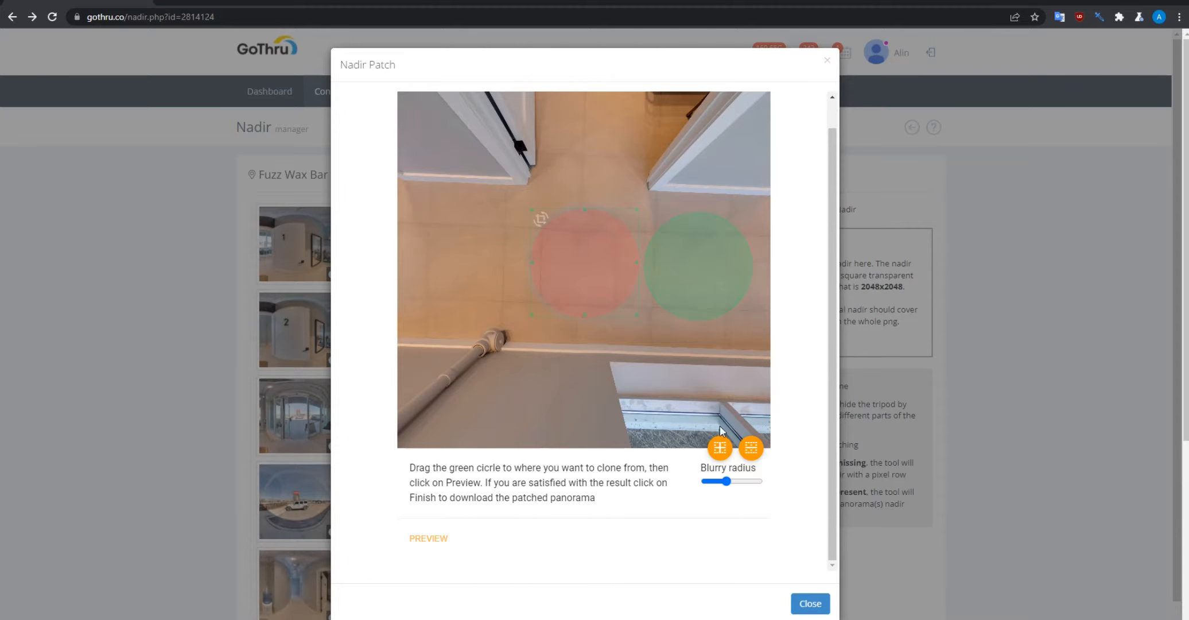
# - Try splitting the clone source into two halves taken from the floor on either side of the patch, preview it and go back
pyautogui.click(751, 447)
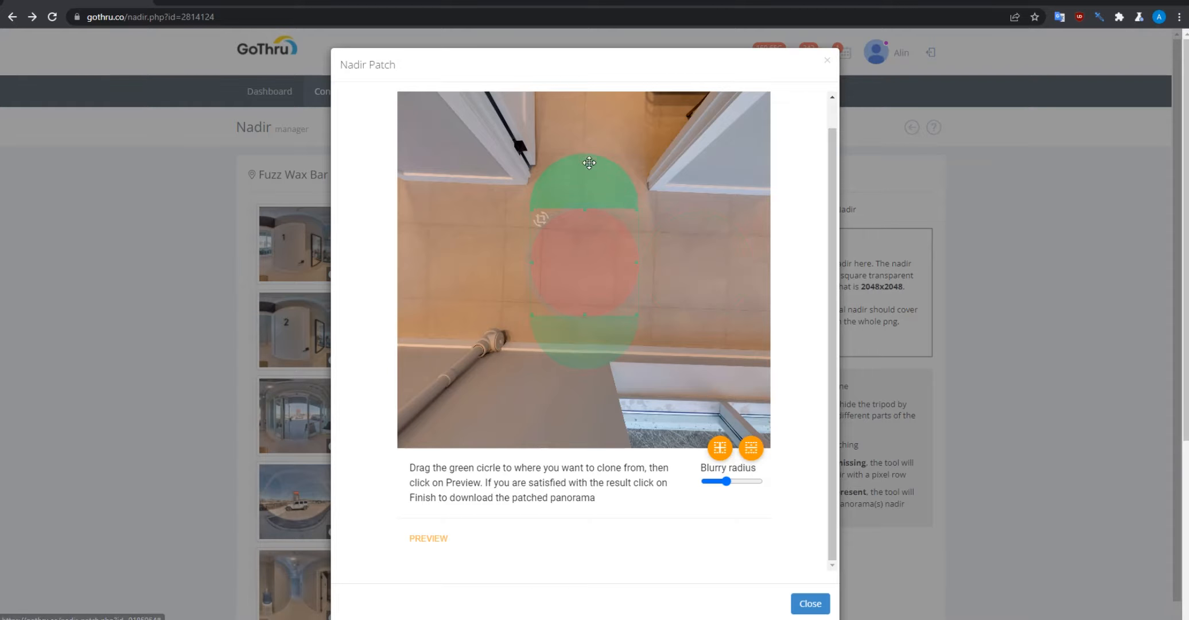
pyautogui.moveTo(544, 176)
pyautogui.mouseDown()
pyautogui.moveTo(466, 210)
pyautogui.moveTo(627, 352)
pyautogui.moveTo(706, 339)
pyautogui.moveTo(724, 297)
pyautogui.mouseUp()
pyautogui.moveTo(464, 233); pyautogui.dragTo(469, 236)
pyautogui.moveTo(725, 307); pyautogui.dragTo(706, 312)
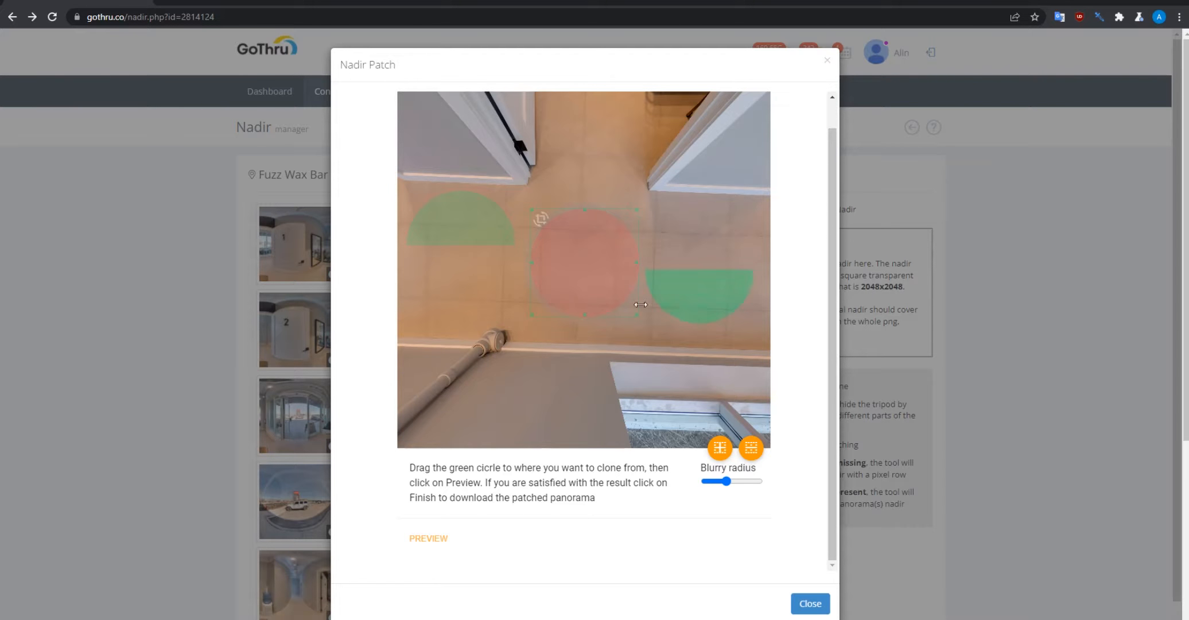
pyautogui.click(435, 540)
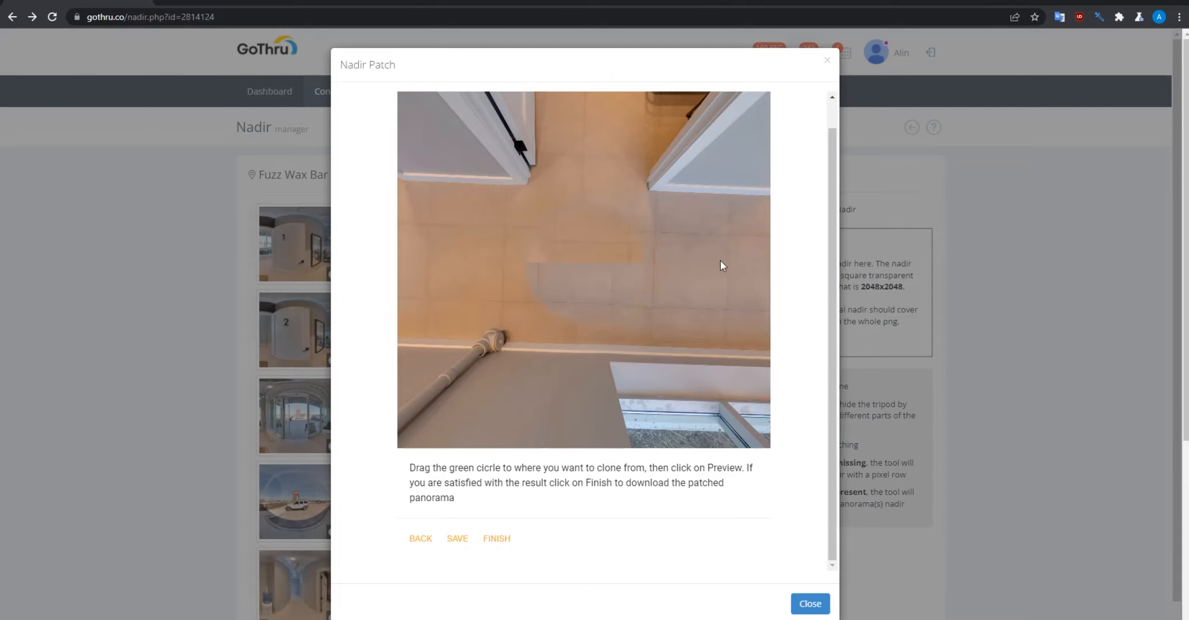
pyautogui.click(422, 539)
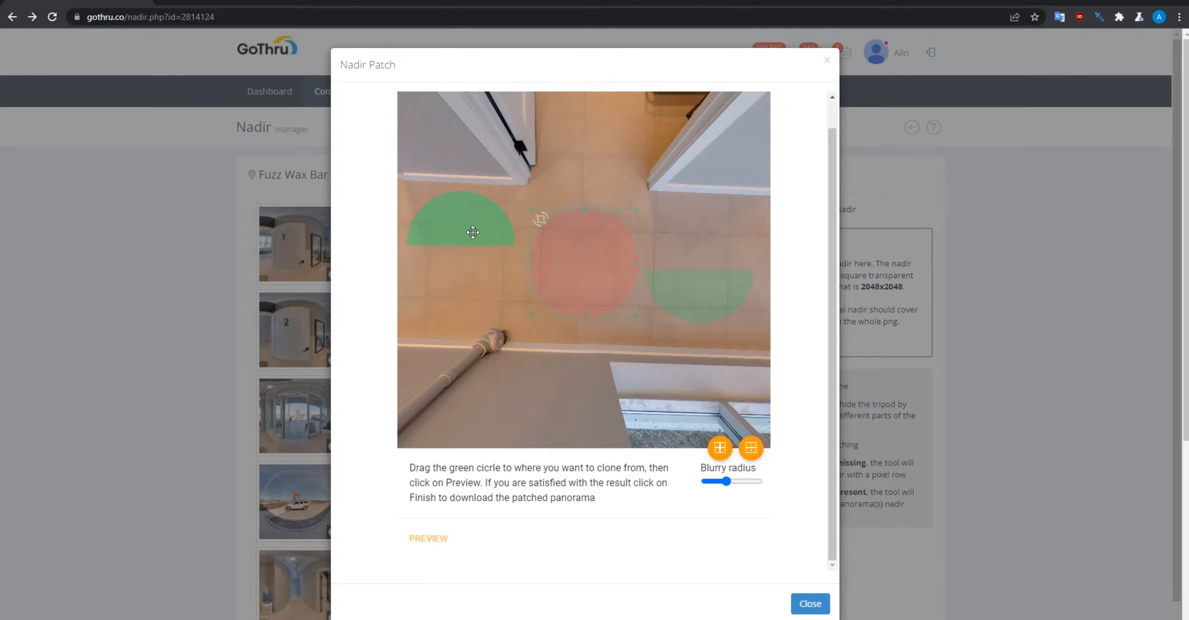
# - Try rejoining the source halves and cloning a smaller circle from the left floor onto the patch's upper part, preview it and go back
pyautogui.moveTo(472, 229); pyautogui.dragTo(710, 255)
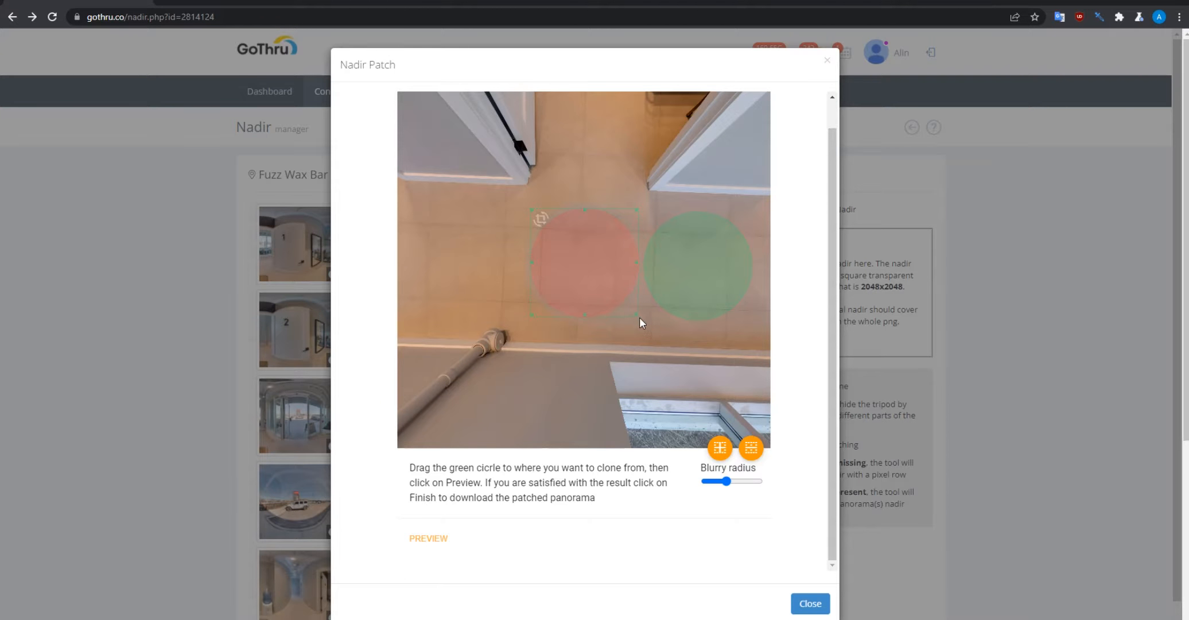
pyautogui.moveTo(638, 316); pyautogui.dragTo(584, 275)
pyautogui.moveTo(584, 274); pyautogui.dragTo(567, 242)
pyautogui.moveTo(674, 246); pyautogui.dragTo(468, 234)
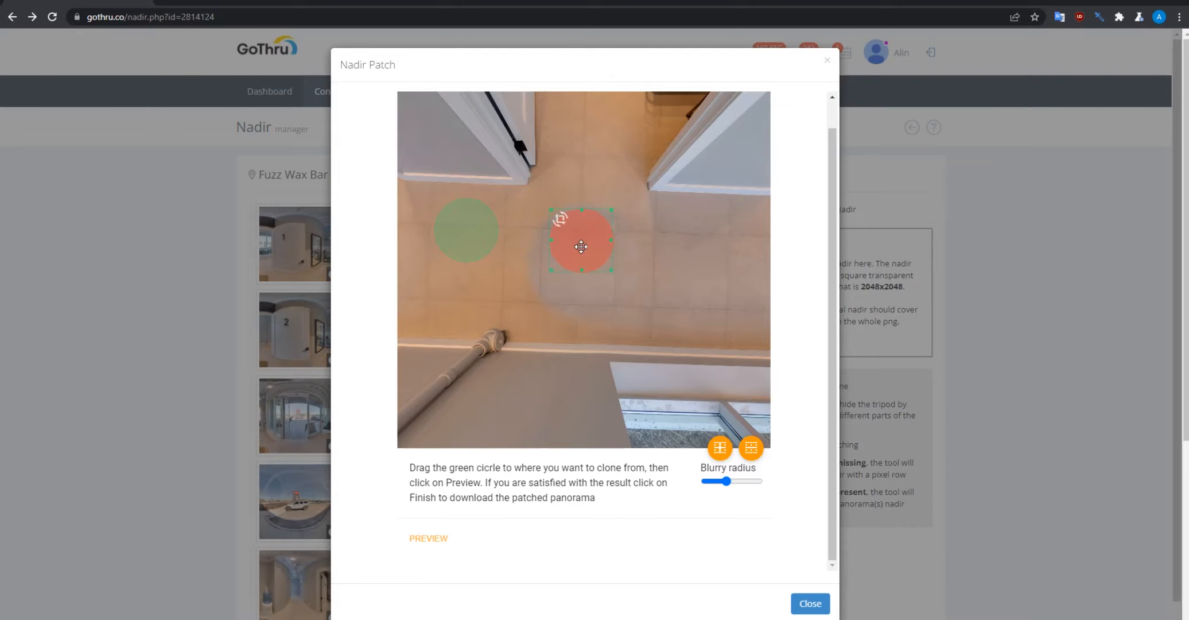
pyautogui.moveTo(581, 247); pyautogui.dragTo(579, 245)
pyautogui.click(431, 538)
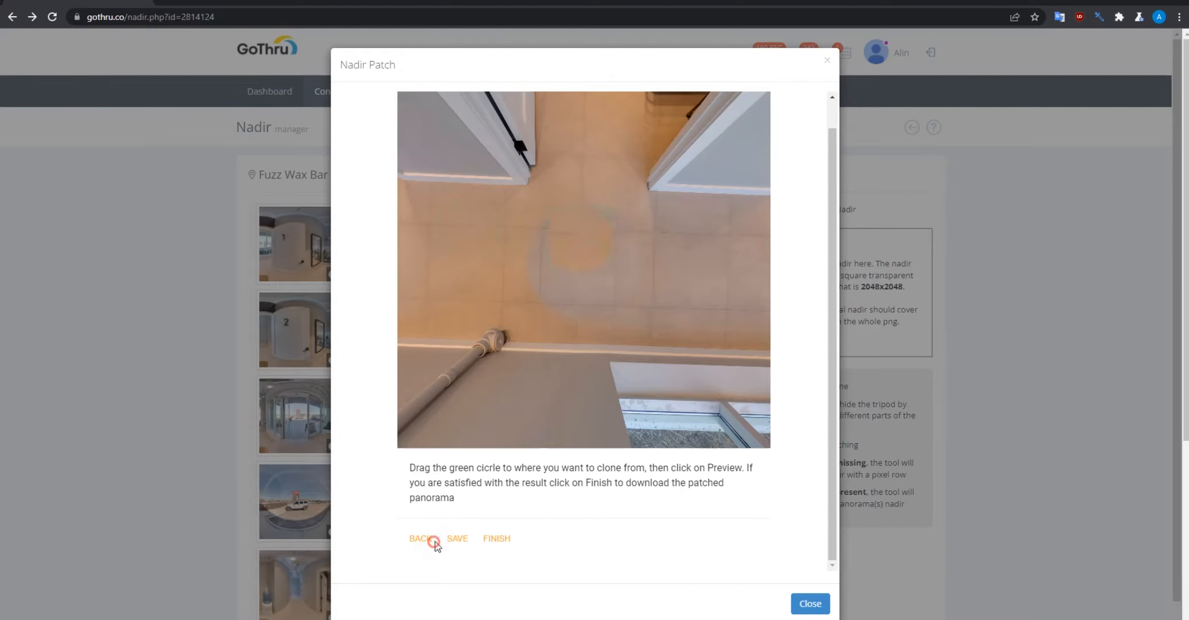
pyautogui.click(439, 539)
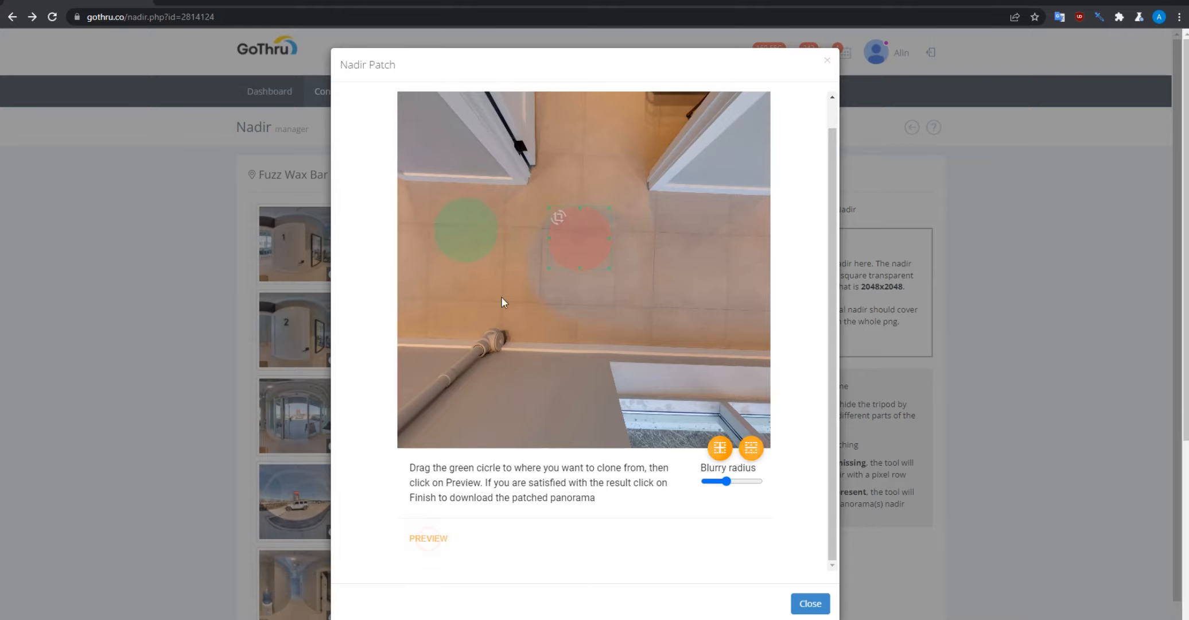
# - Try moving the small source and target circles slightly lower on the floor, preview the clone and go back
pyautogui.moveTo(468, 237); pyautogui.dragTo(467, 269)
pyautogui.moveTo(571, 241); pyautogui.dragTo(569, 269)
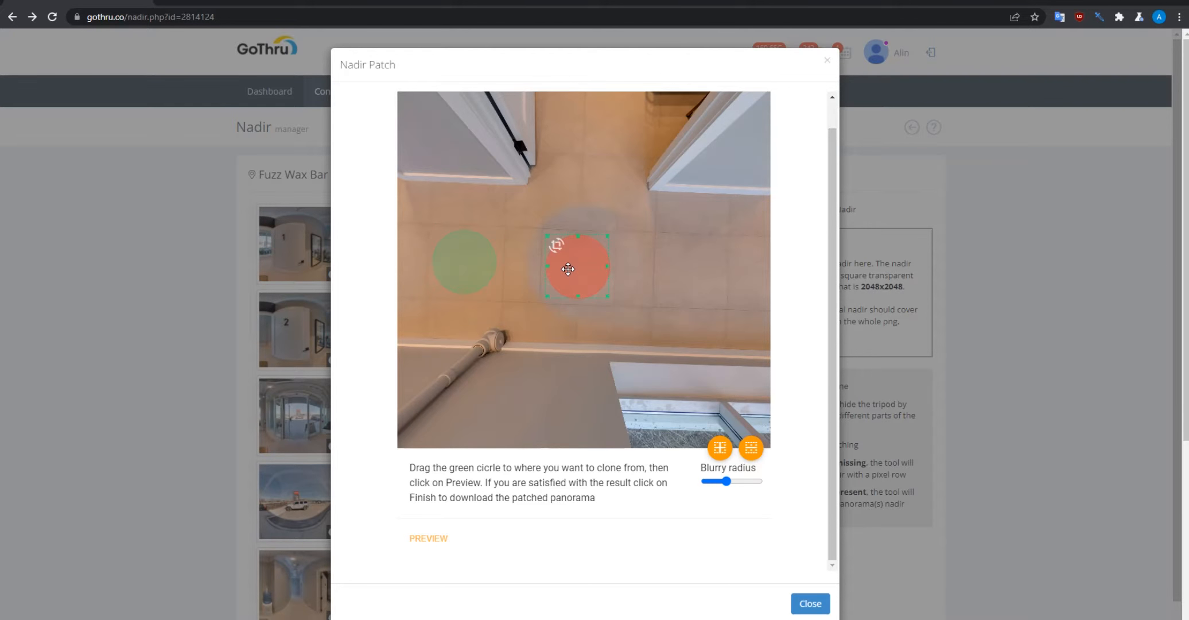
pyautogui.click(440, 539)
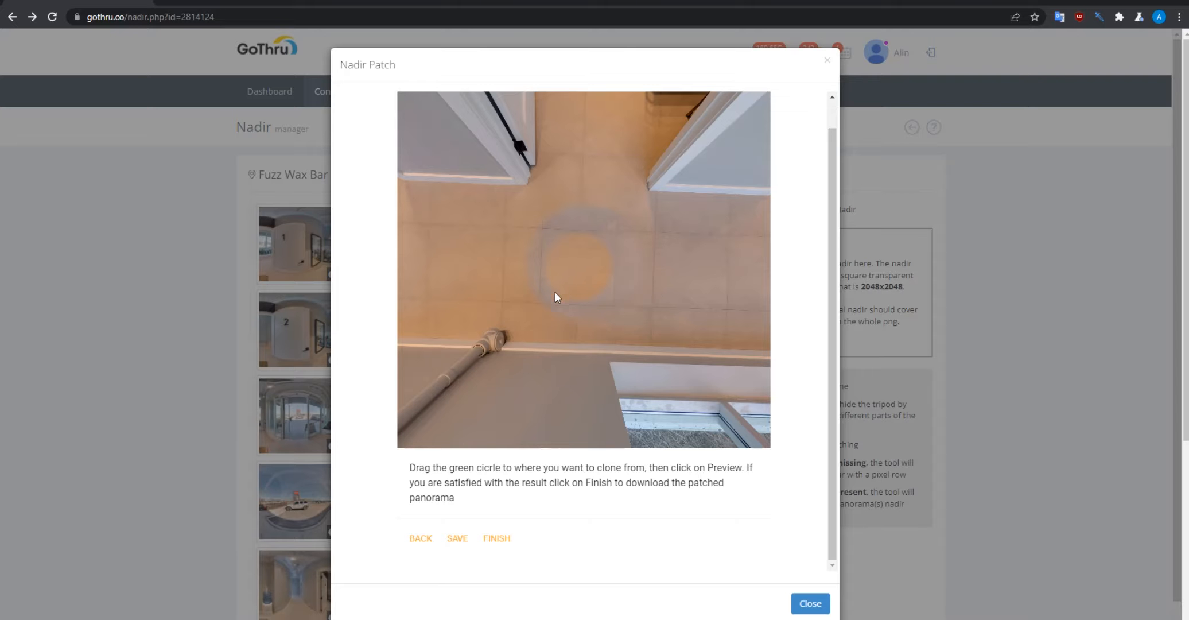
pyautogui.click(420, 538)
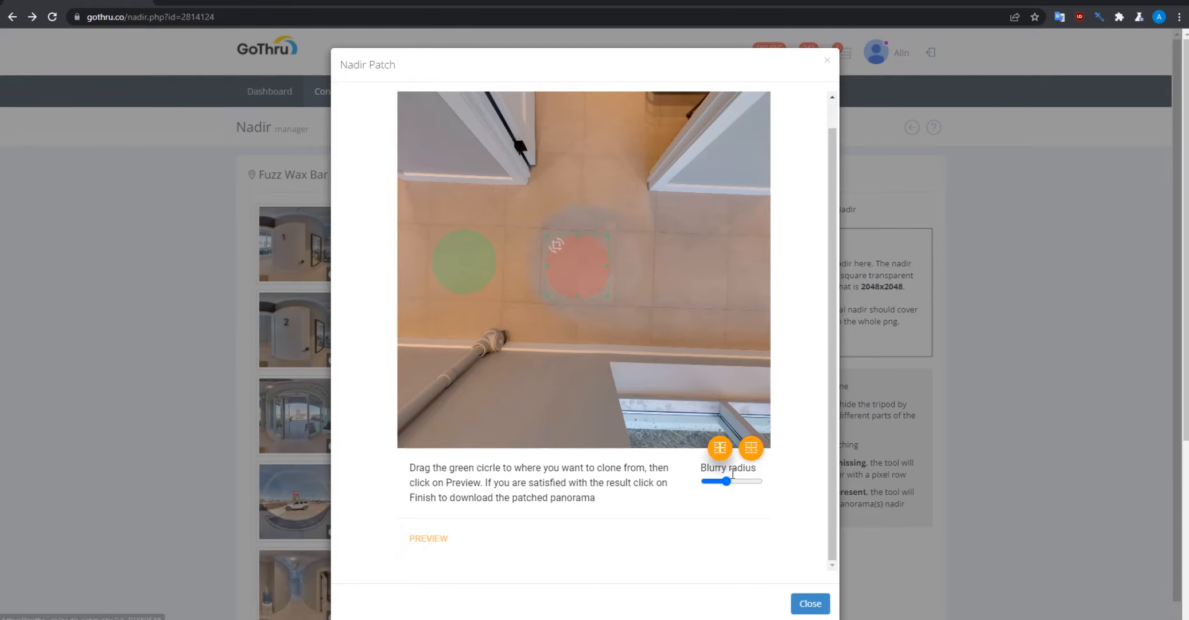
# - Try increasing the Blurry radius, preview the clone blend, and close the nadir clone editor without saving
pyautogui.moveTo(726, 482); pyautogui.dragTo(746, 483)
pyautogui.click(430, 539)
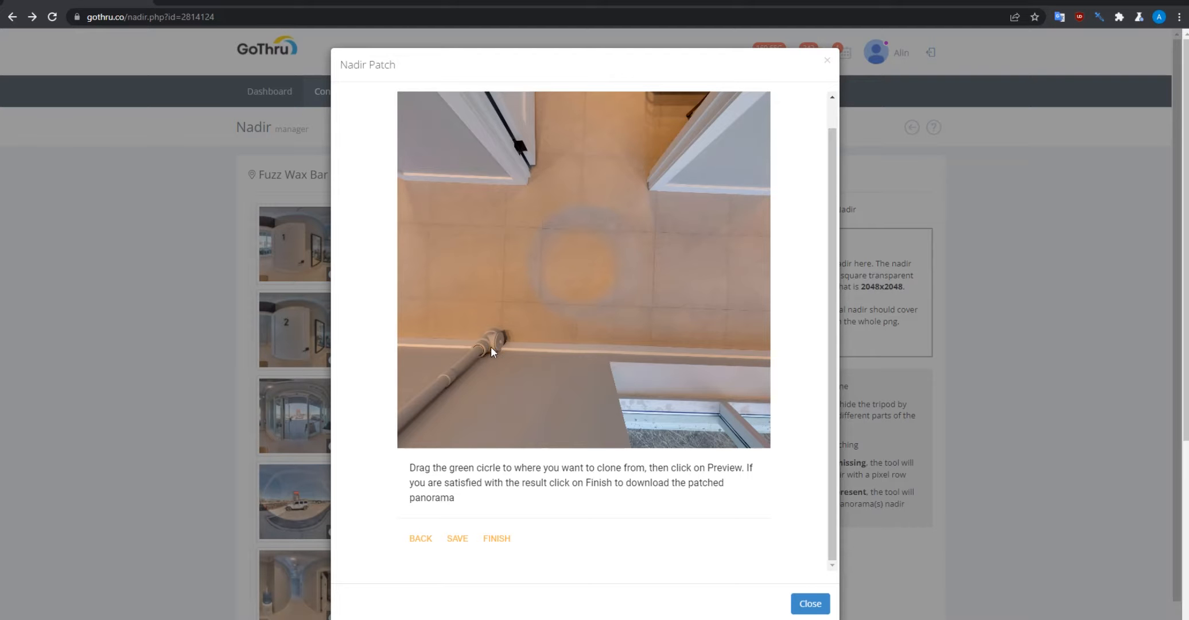
pyautogui.scroll(-1, 602, 476)
pyautogui.scroll(1, 600, 456)
pyautogui.click(827, 61)
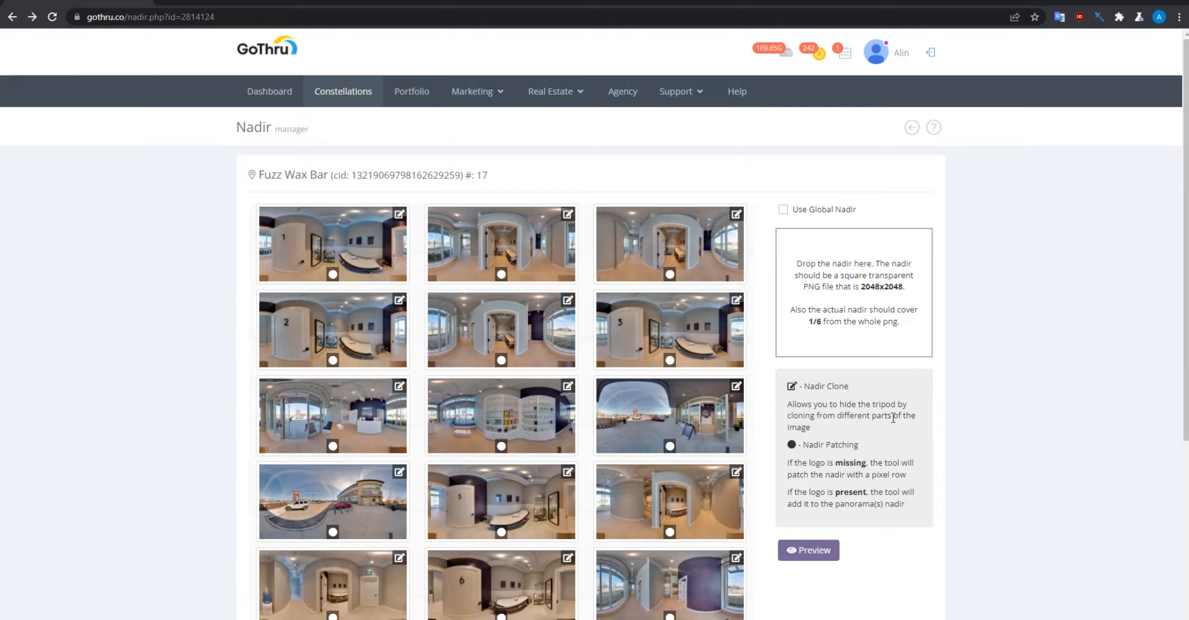
# - Review the Fuzz Wax Bar panorama thumbnails and the Nadir Clone and Nadir Patching notes in the nadir manager
pyautogui.scroll(-3, 893, 417)
pyautogui.scroll(3, 895, 422)
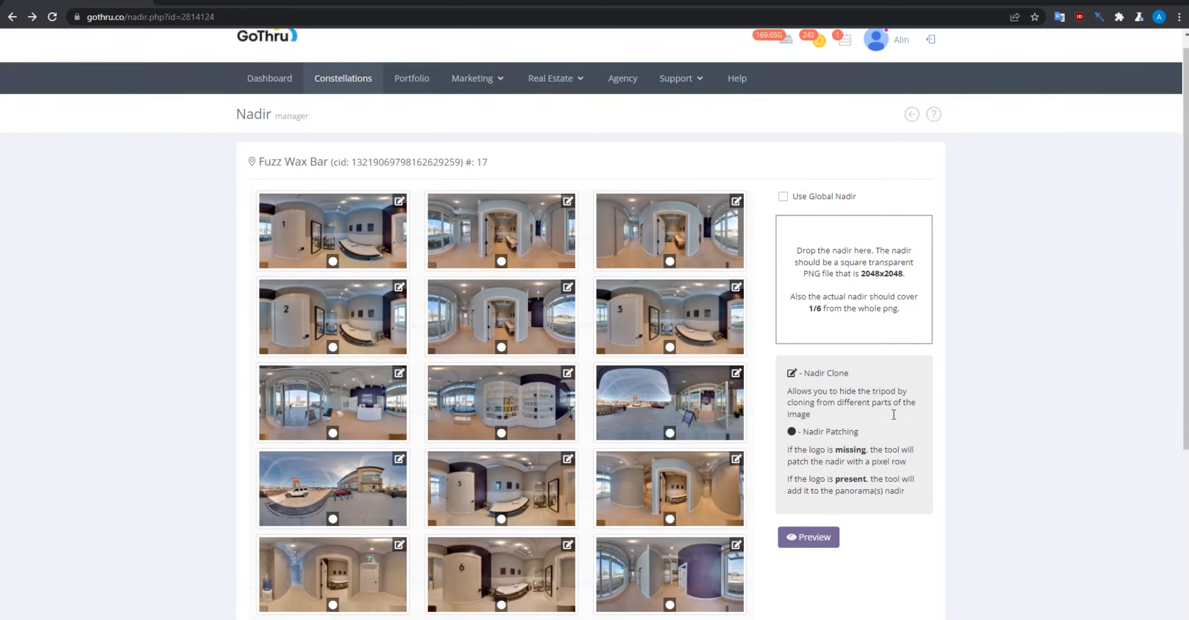
pyautogui.scroll(-3, 894, 413)
pyautogui.scroll(3, 894, 416)
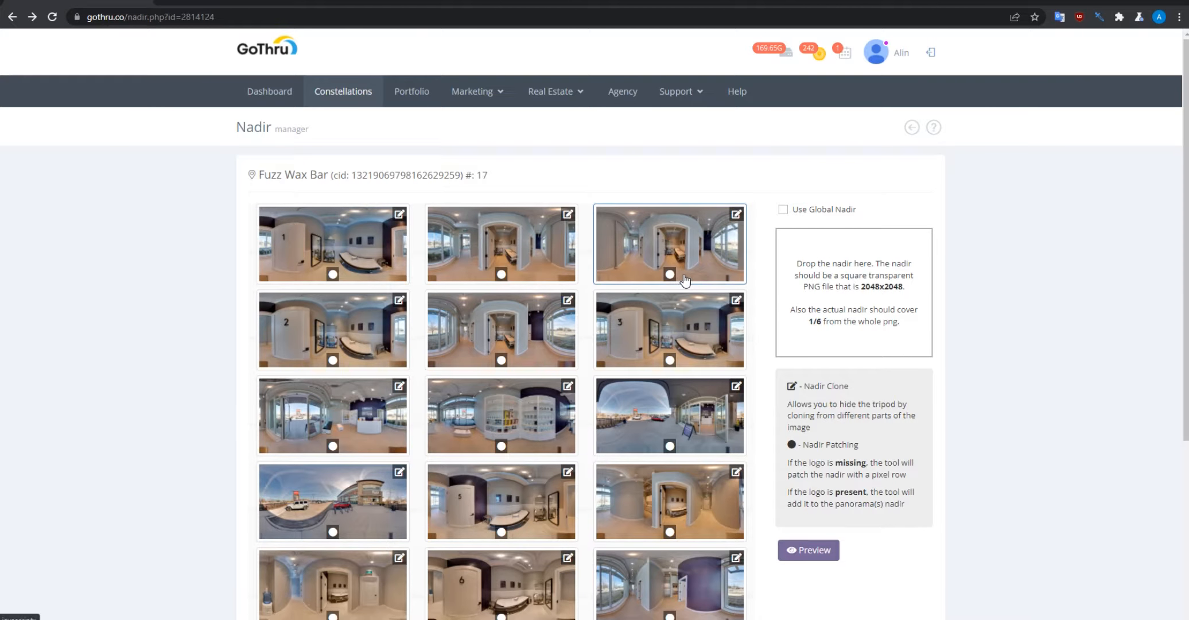
pyautogui.click(540, 141)
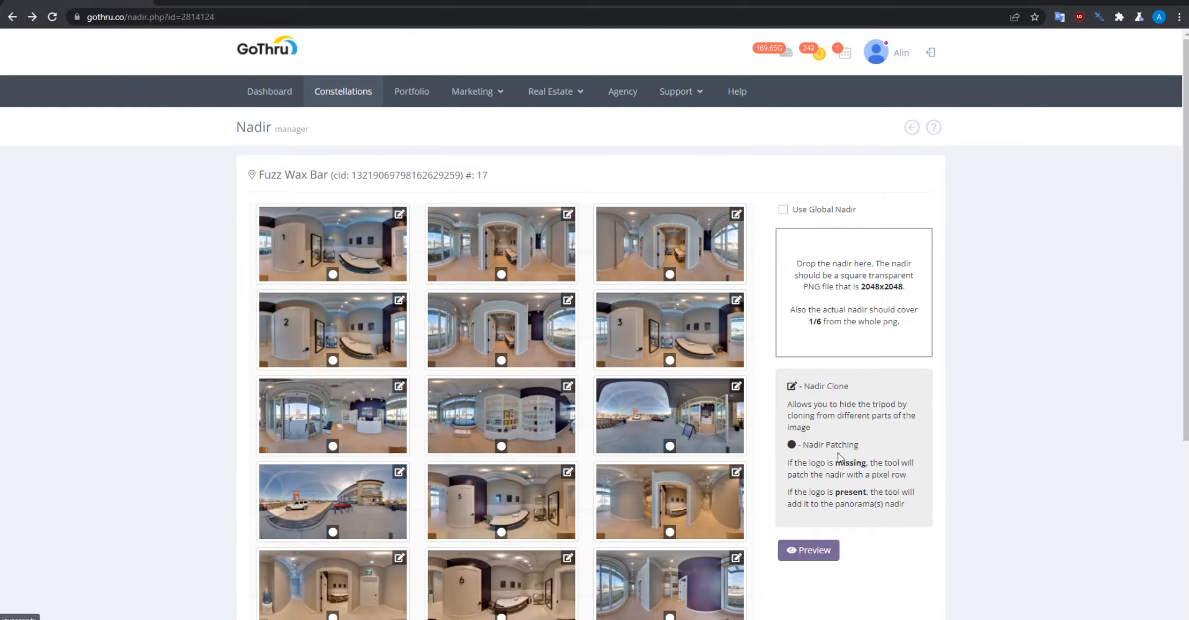
pyautogui.scroll(-5, 822, 423)
pyautogui.scroll(5, 850, 402)
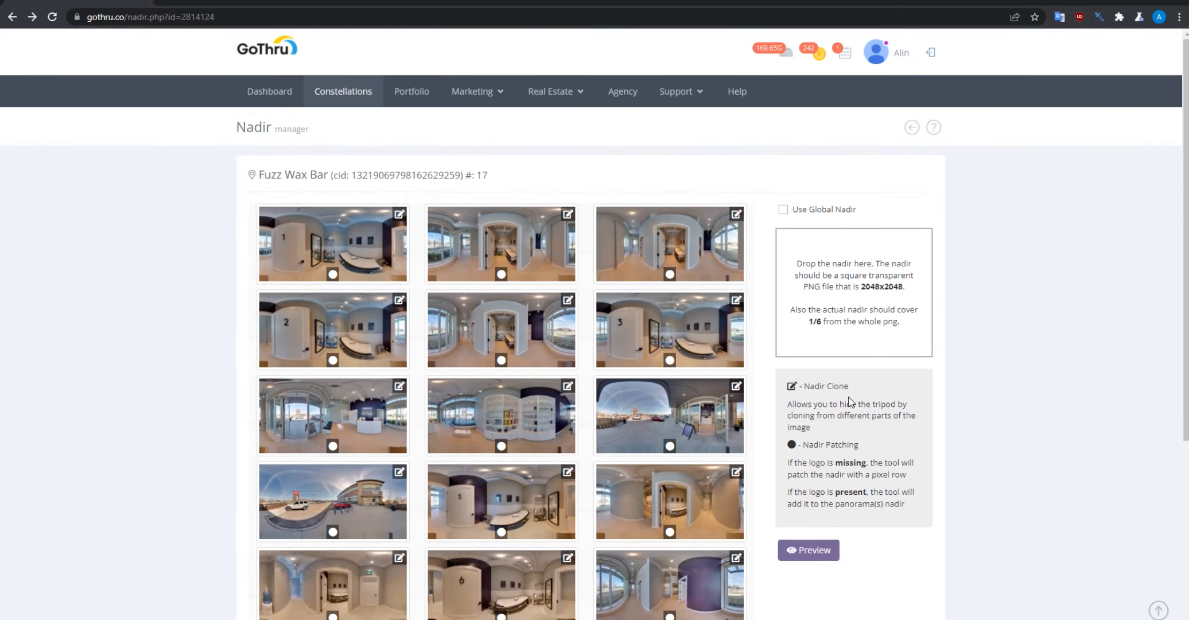
pyautogui.click(782, 362)
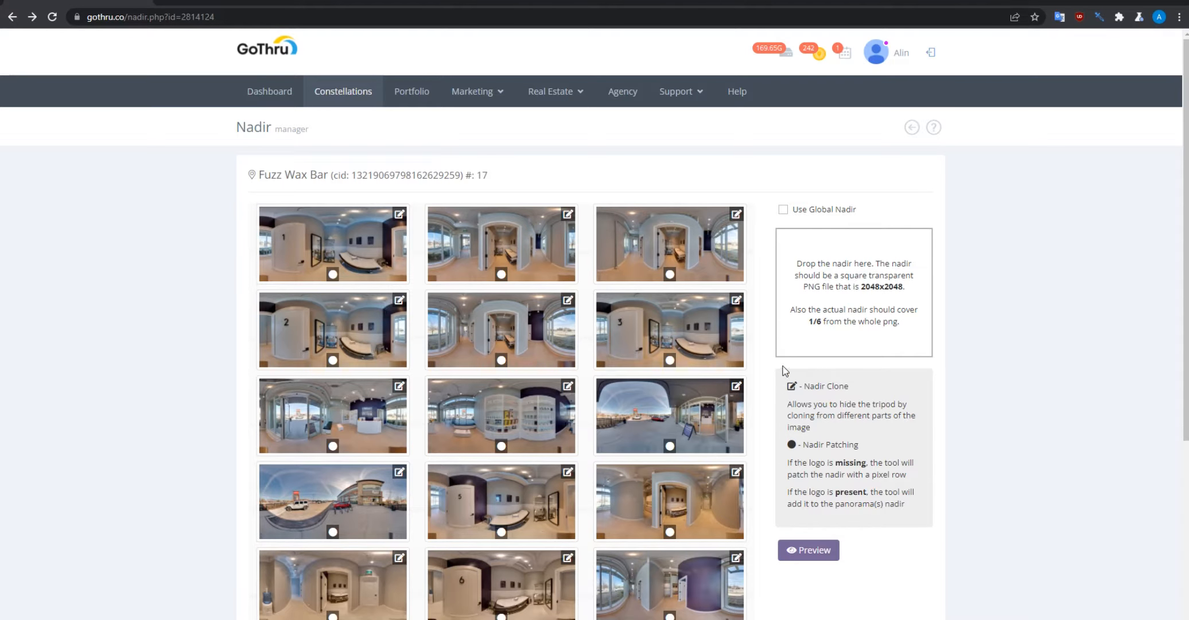
pyautogui.click(782, 364)
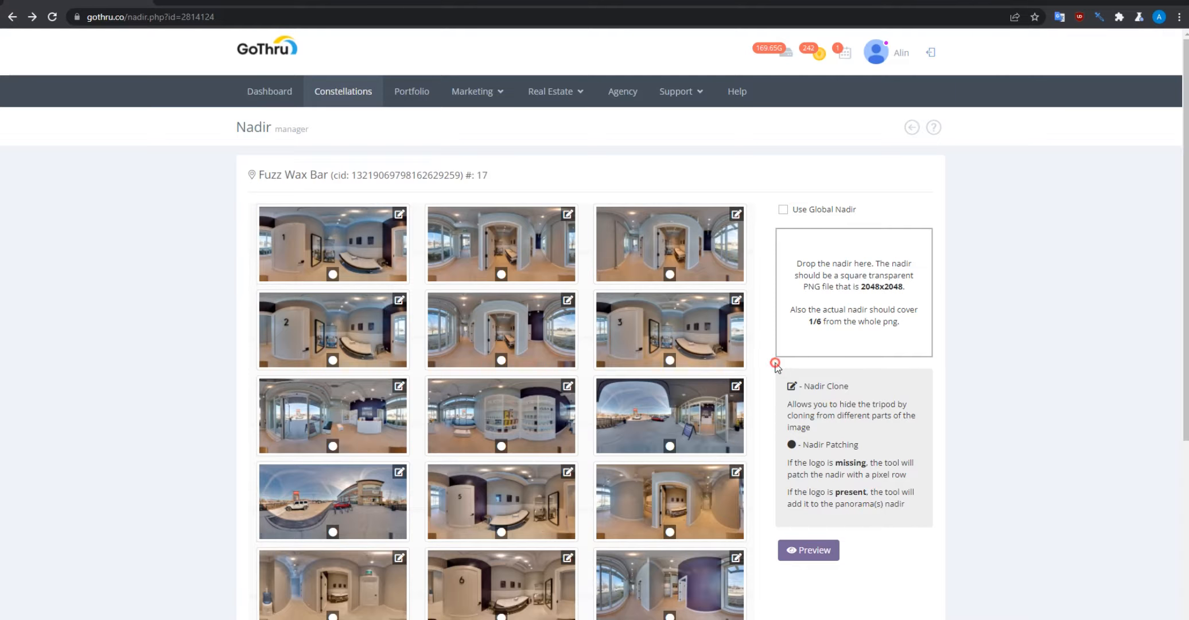
pyautogui.scroll(-5, 725, 409)
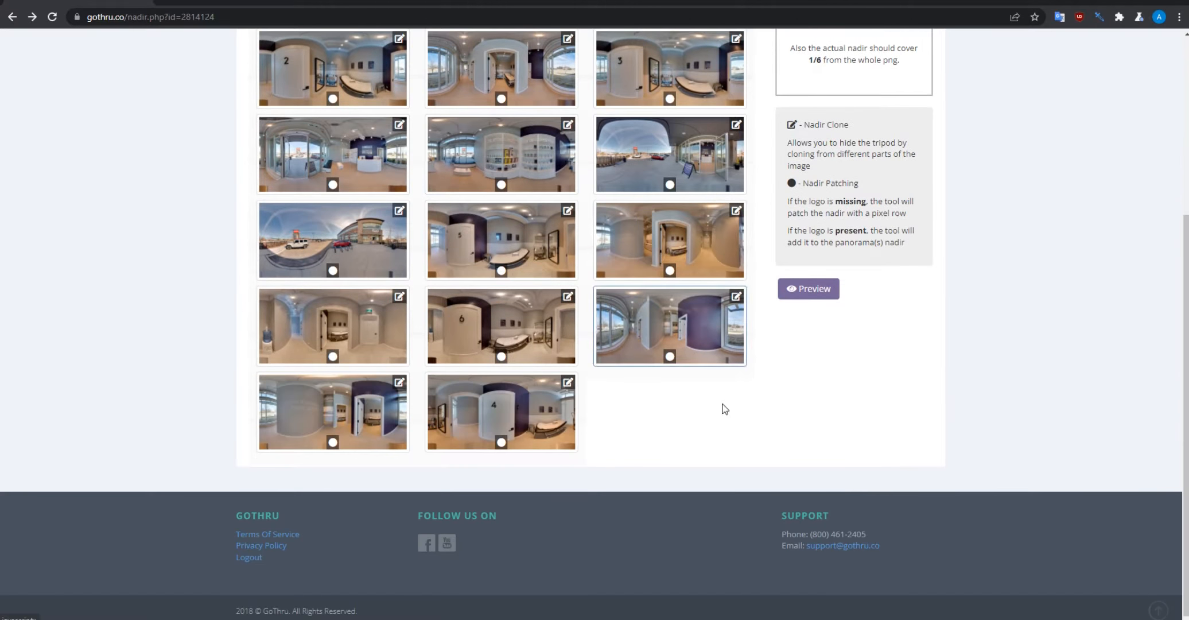
pyautogui.scroll(5, 724, 409)
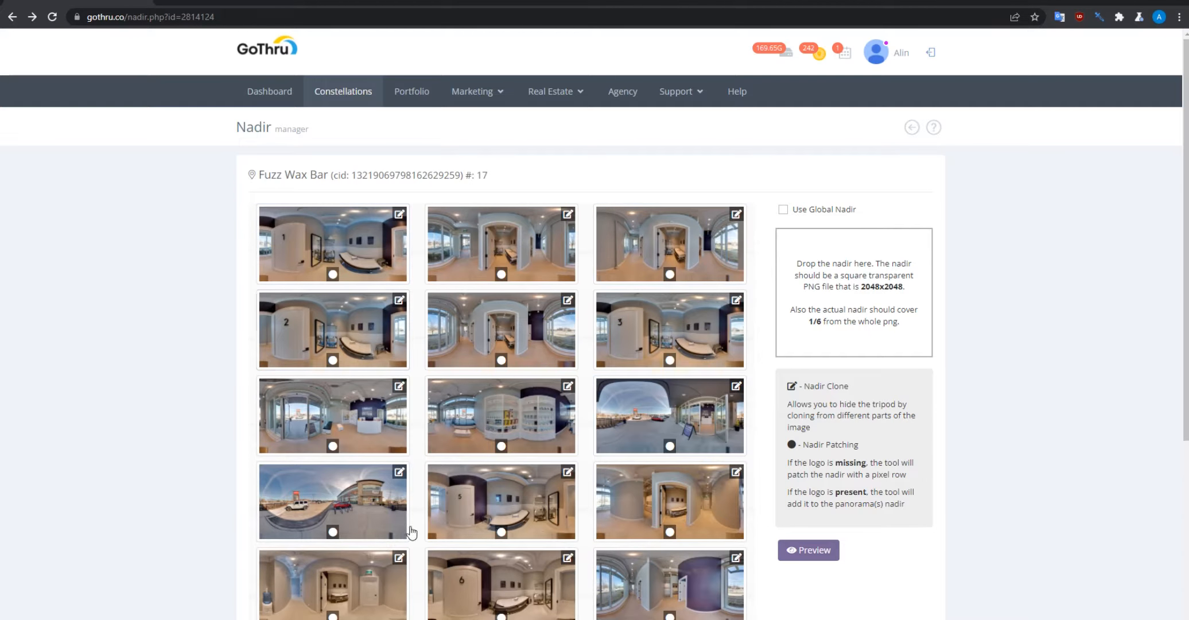
pyautogui.scroll(-4, 688, 573)
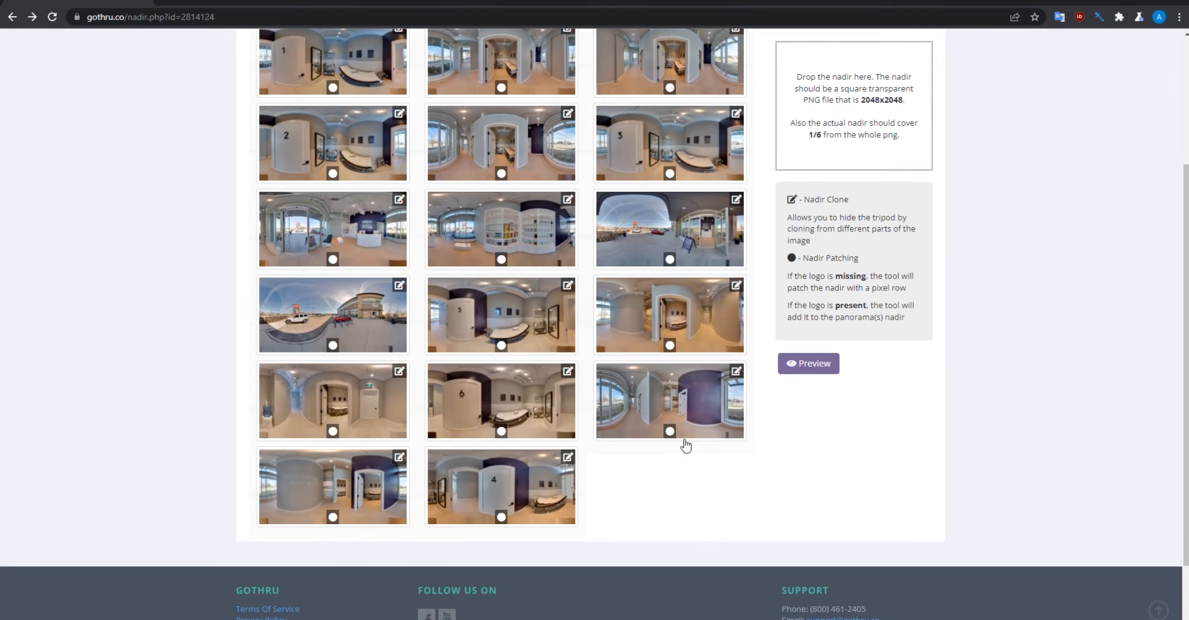
pyautogui.scroll(3, 666, 443)
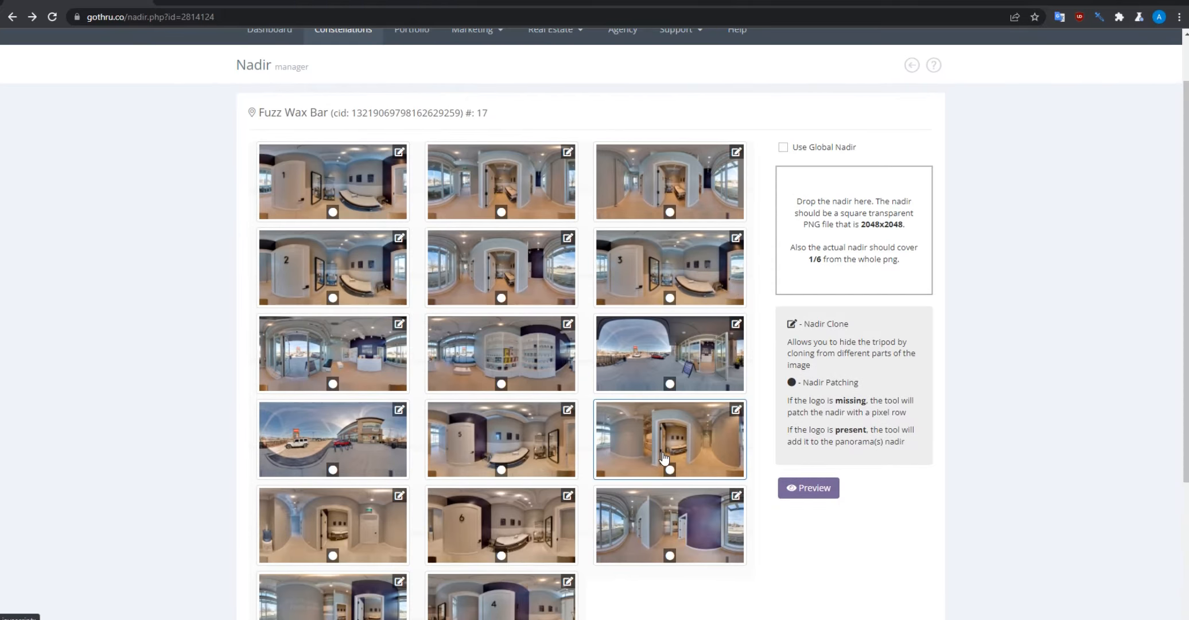
pyautogui.scroll(2, 663, 456)
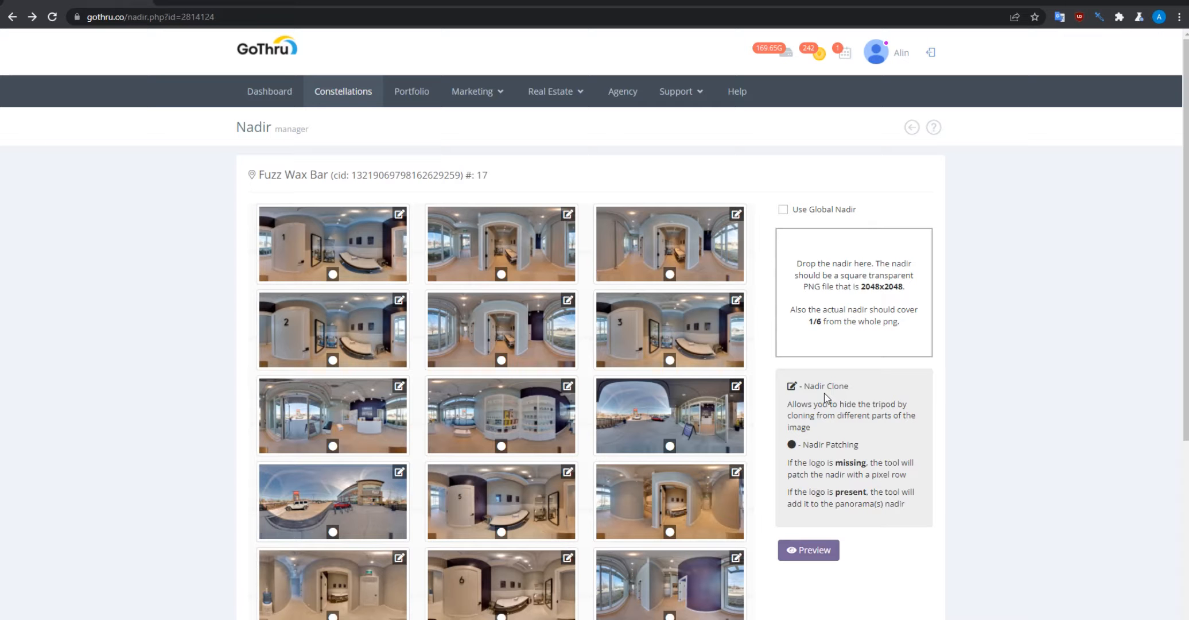
# - Leave the nadir manager and return to the Fuzz Wax Bar tour's Tools page
pyautogui.scroll(-3, 697, 177)
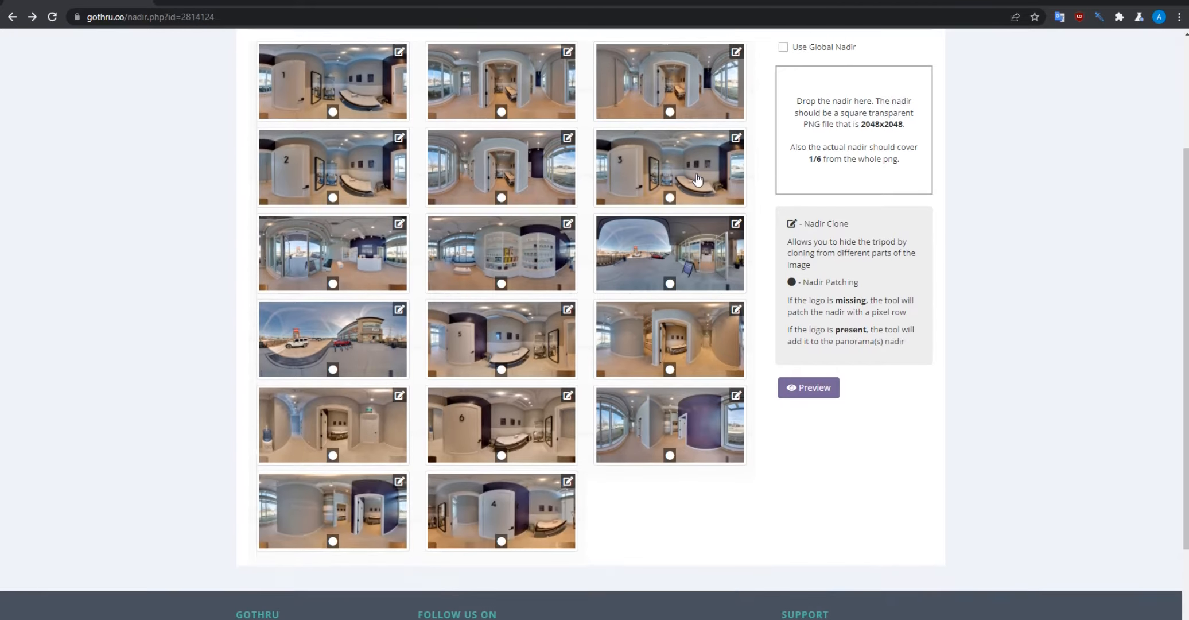
pyautogui.scroll(3, 698, 178)
pyautogui.click(911, 127)
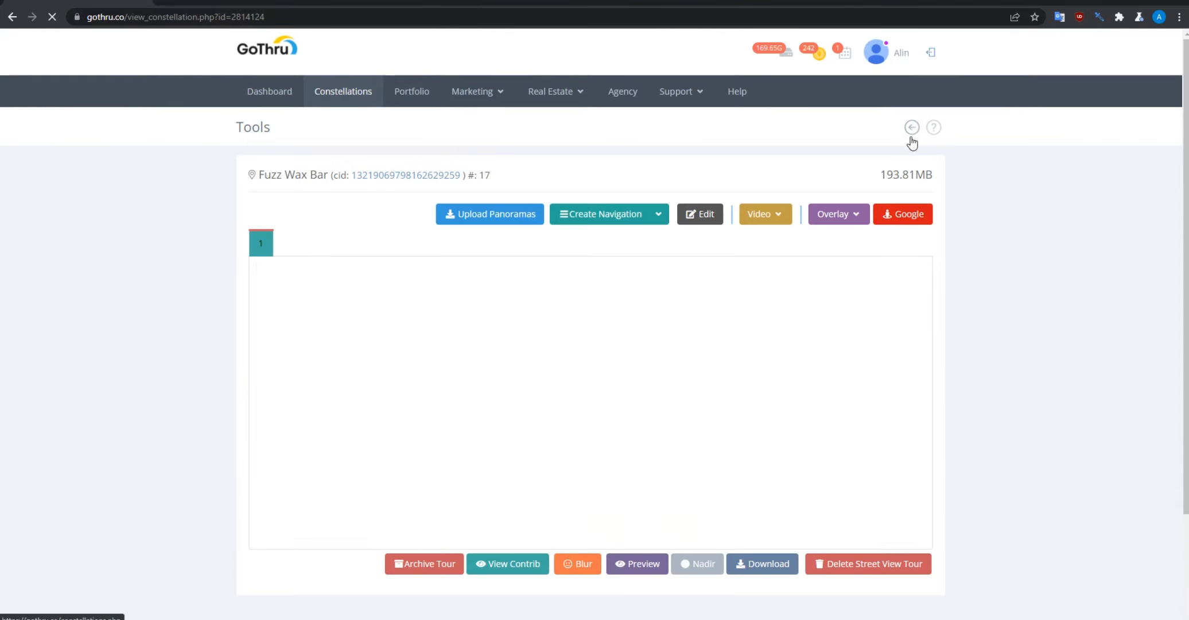